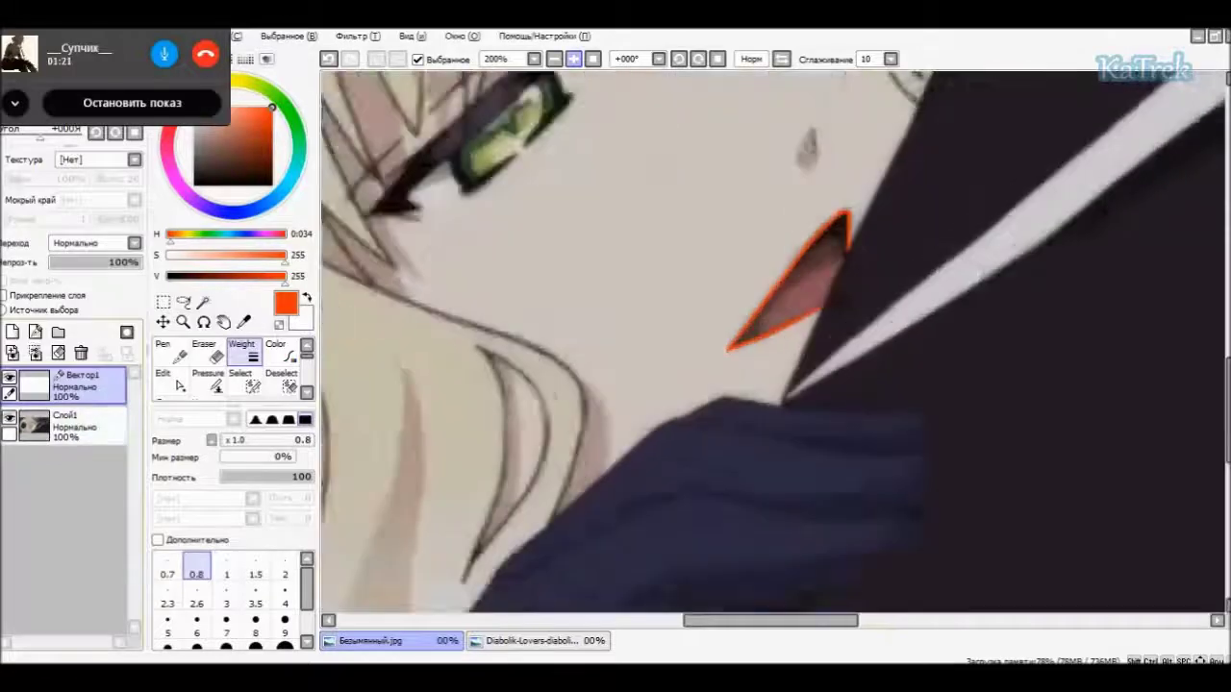
- Trace the nose on the vector layer with an orange line of width 1
left_click(227, 574)
left_click_drag(843, 394, 839, 349)
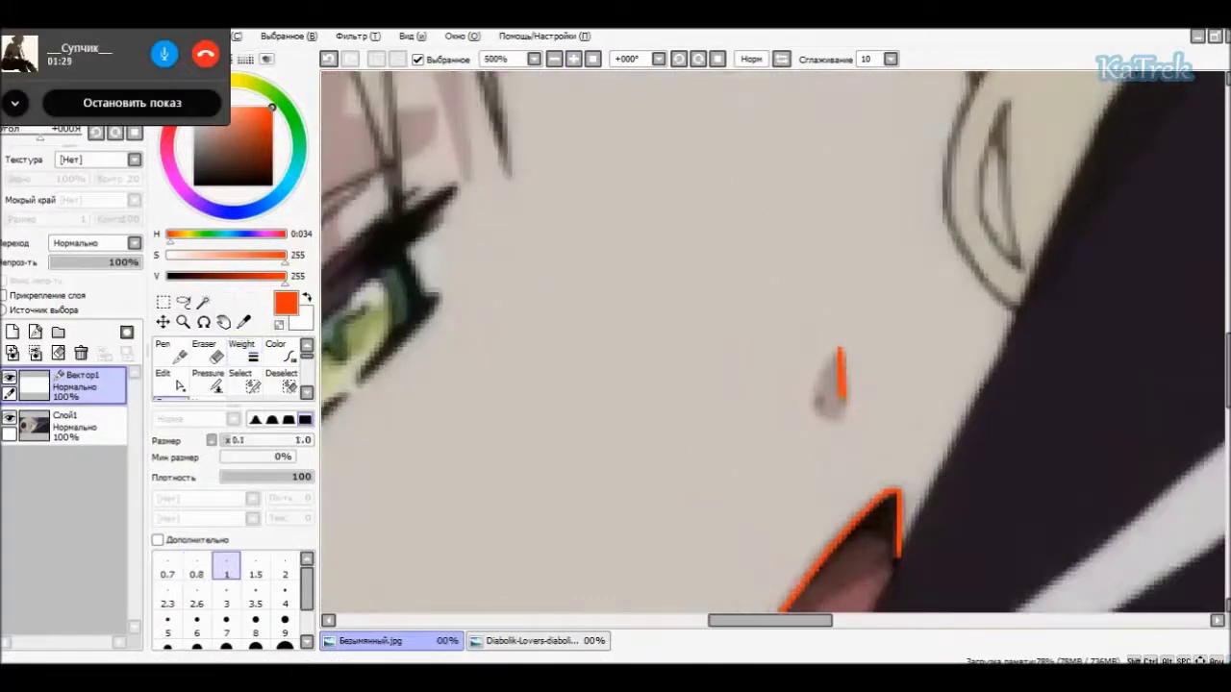
scroll(769, 342, "down", 3)
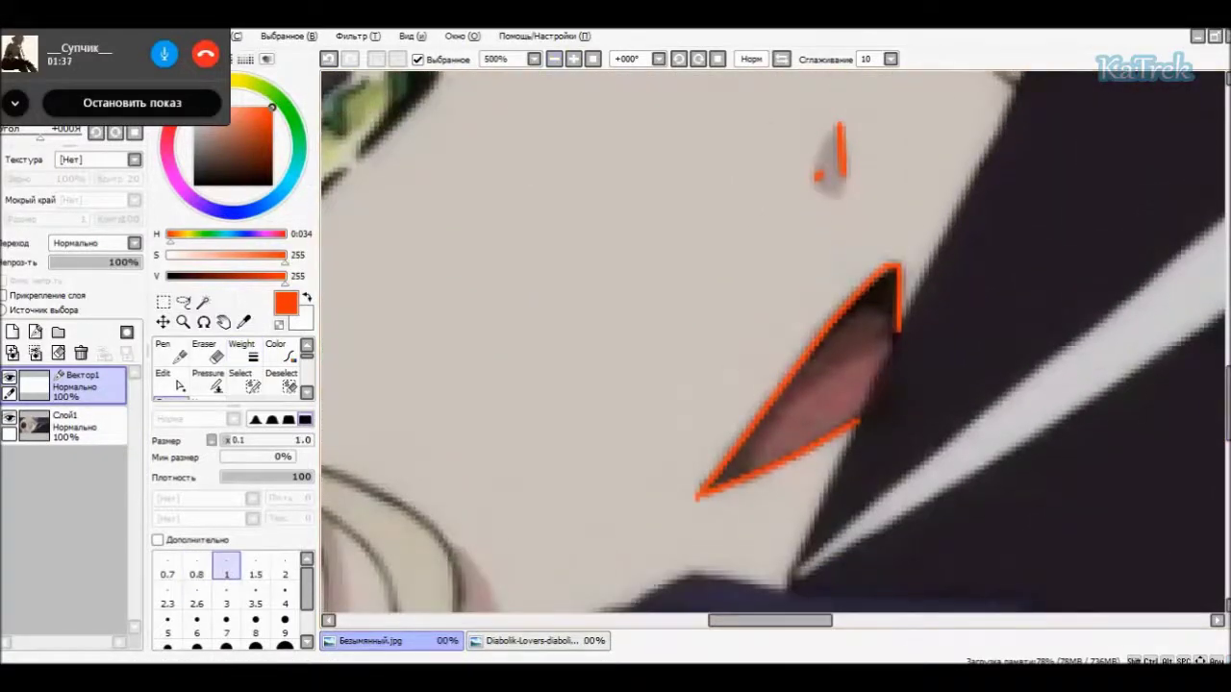
- Outline the two lowest gloved fingers of the hand below the chin with orange vector lines of width 1
scroll(769, 341, "down", 10)
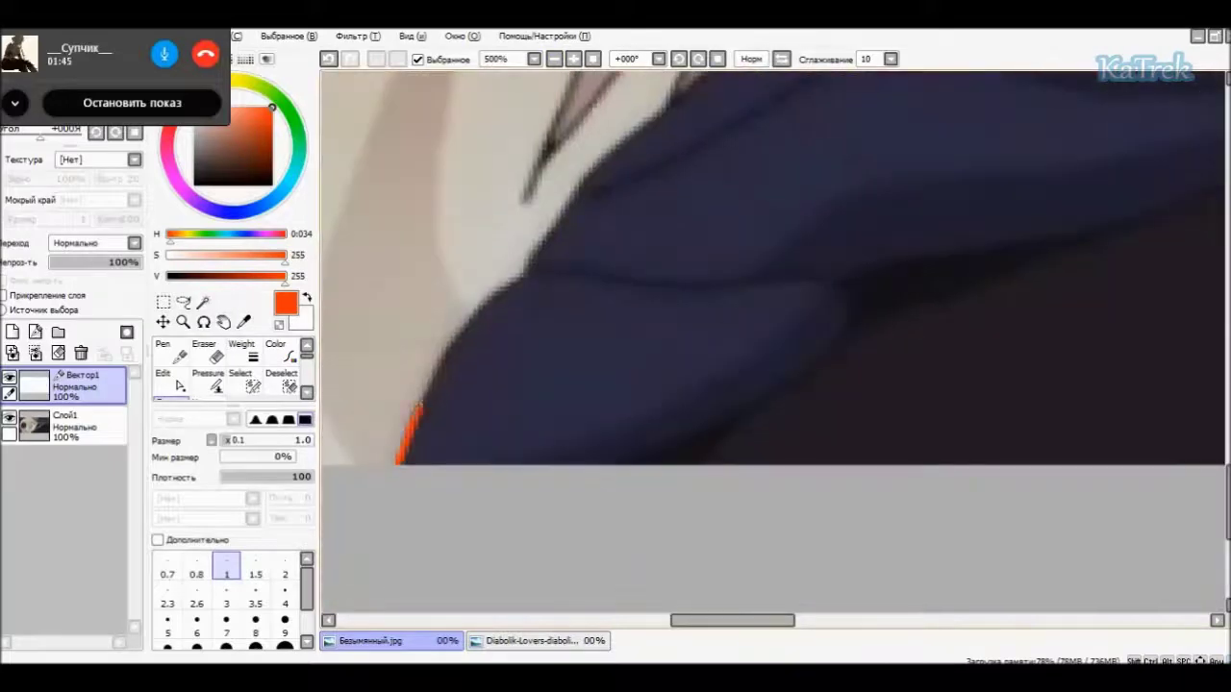
mouse_move(852, 317)
left_mouse_down()
mouse_move(413, 453)
mouse_move(330, 253)
left_mouse_up()
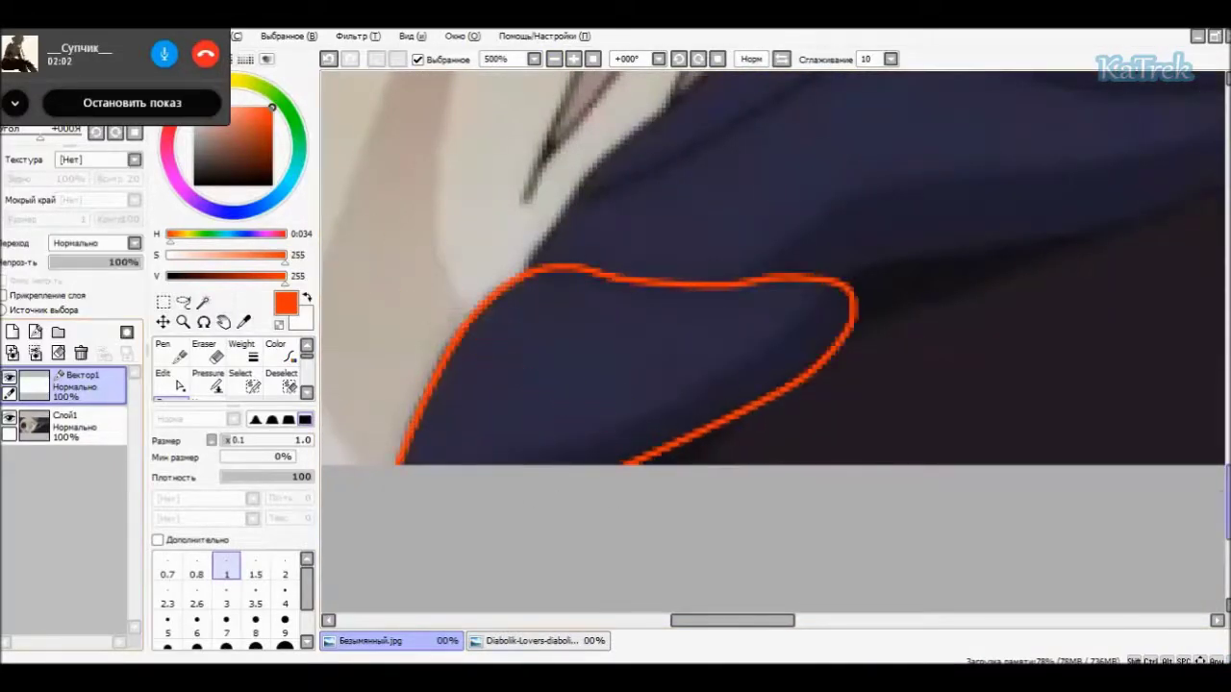
scroll(769, 341, "up", 2)
mouse_move(673, 302)
left_mouse_down()
mouse_move(837, 217)
mouse_move(946, 197)
left_mouse_up()
scroll(769, 341, "right", 3)
mouse_move(629, 224)
left_mouse_down()
mouse_move(926, 249)
mouse_move(923, 237)
mouse_move(920, 274)
mouse_move(929, 254)
mouse_move(357, 173)
left_mouse_up()
mouse_move(918, 250)
left_mouse_down()
mouse_move(908, 293)
mouse_move(796, 365)
left_mouse_up()
scroll(769, 341, "left", 3)
left_click_drag(1085, 365, 764, 437)
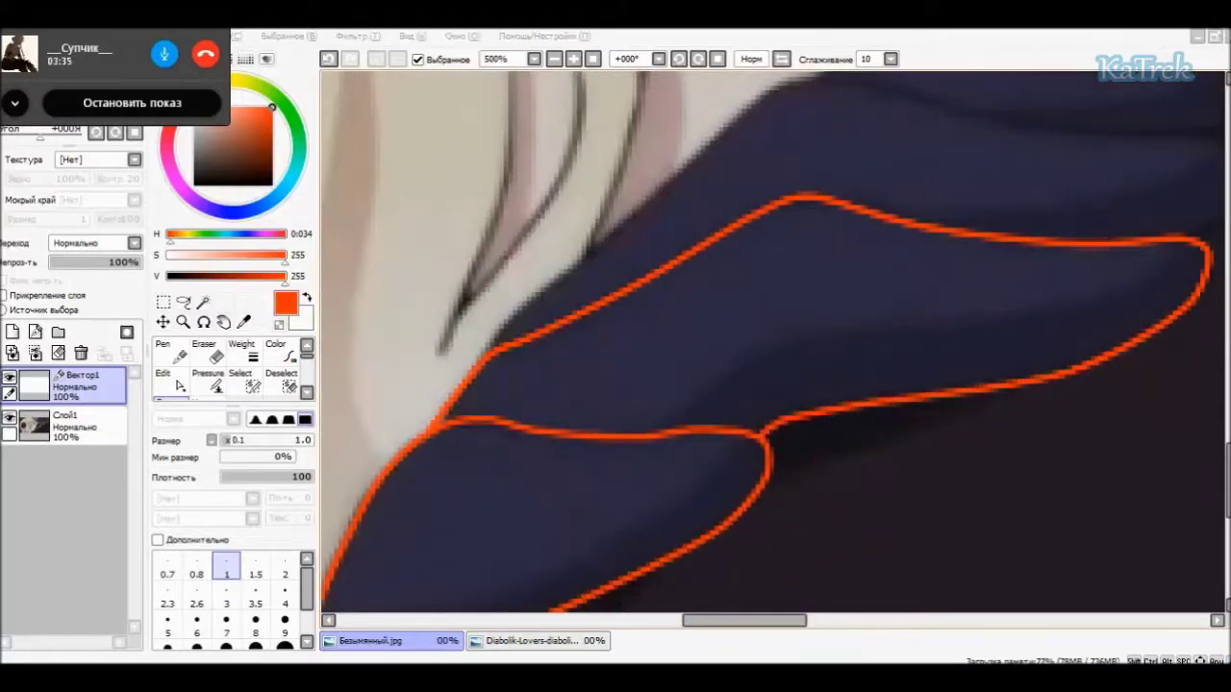
- Outline the two upper gloved fingers of the hand below the chin with orange vector lines
scroll(688, 369, "up", 2)
mouse_move(608, 308)
left_mouse_down()
mouse_move(764, 165)
mouse_move(842, 143)
left_mouse_up()
scroll(770, 341, "right", 2)
mouse_move(621, 145)
left_mouse_down()
mouse_move(656, 142)
mouse_move(783, 186)
mouse_move(1031, 216)
left_mouse_up()
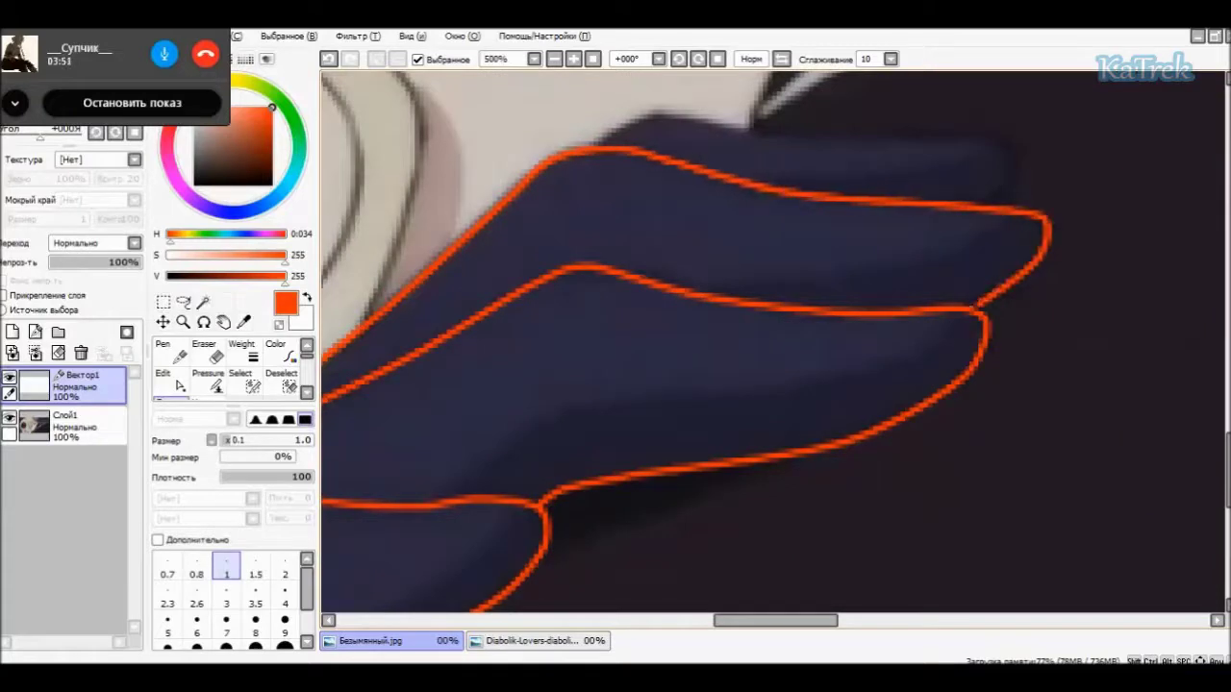
scroll(769, 341, "up", 3)
left_click_drag(565, 277, 630, 248)
left_click_drag(769, 260, 1011, 270)
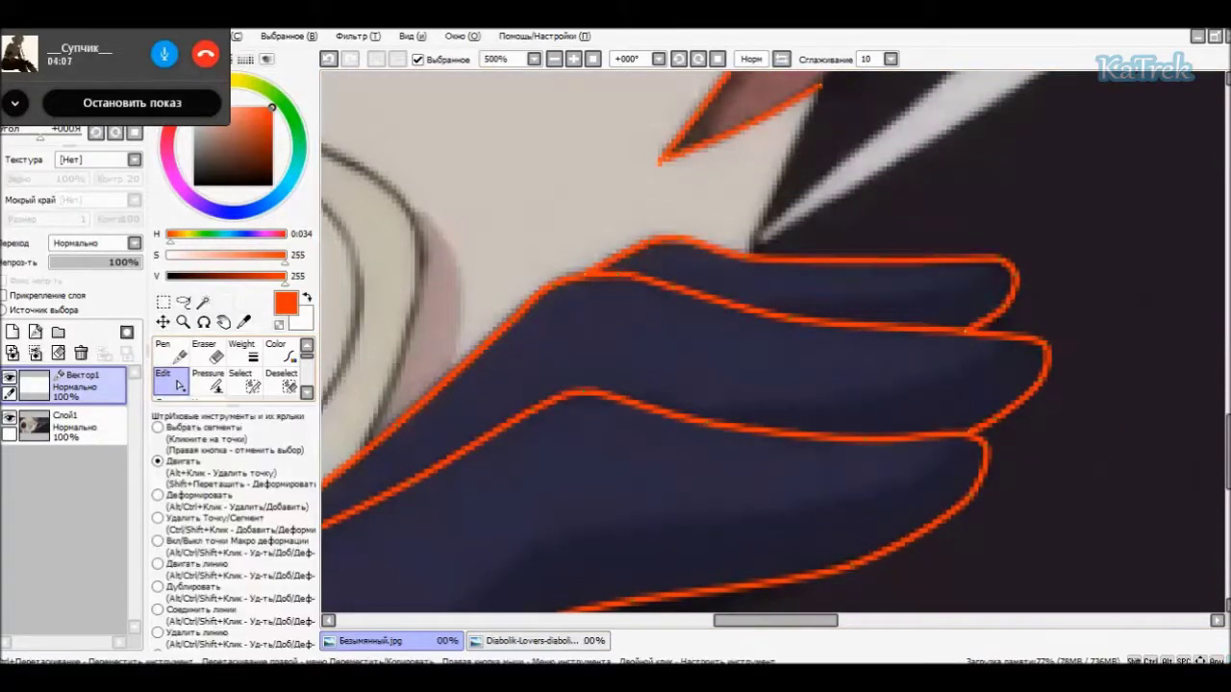
- Trace the dark shoulder's edge where it meets the cheek above the mouth
scroll(774, 341, "up", 5)
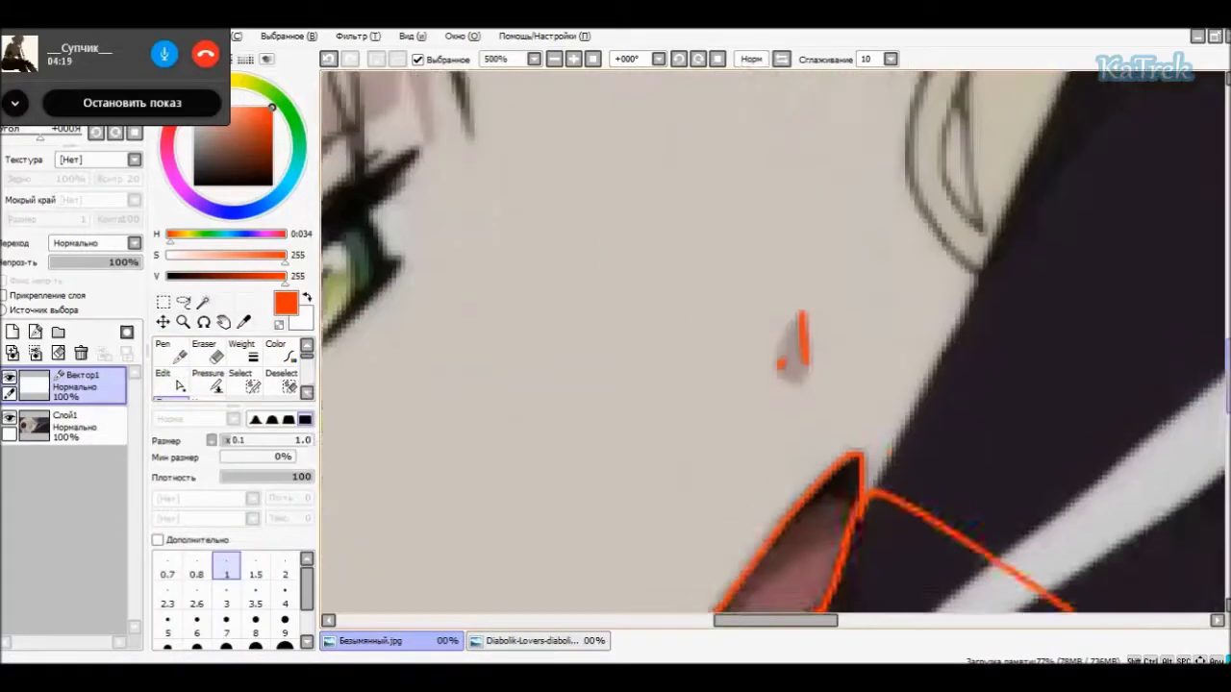
mouse_move(870, 587)
left_mouse_down()
mouse_move(923, 384)
mouse_move(981, 236)
left_mouse_up()
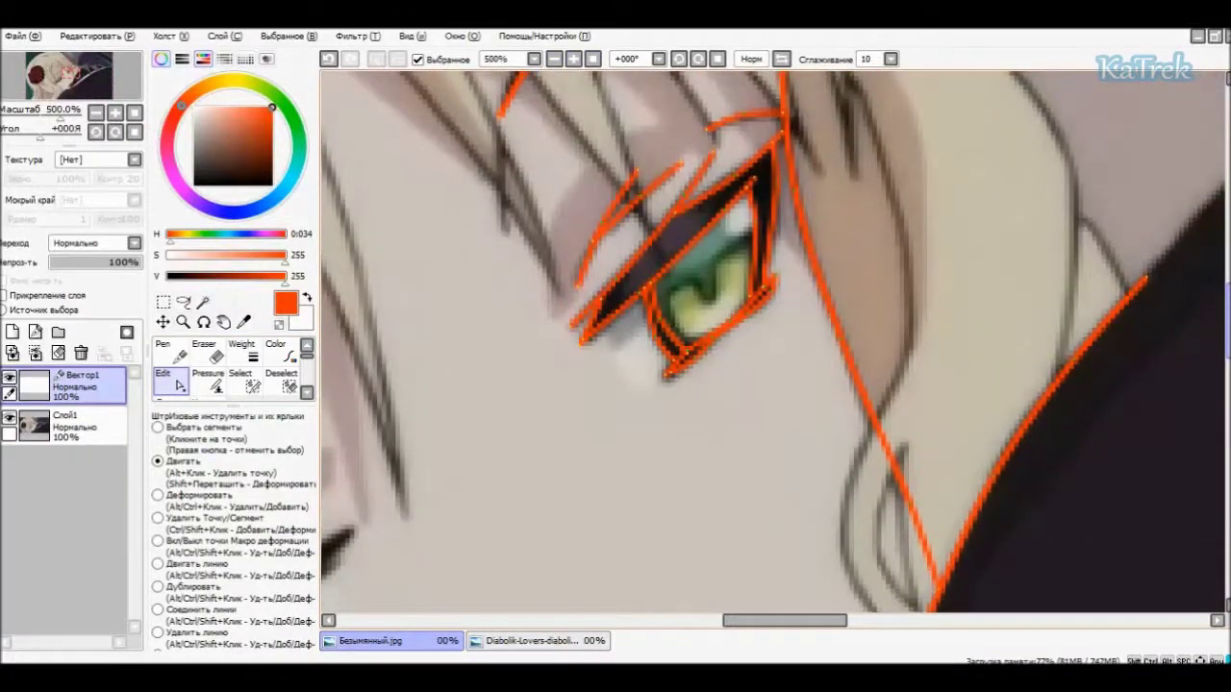
- Open the _diabolik_lovers_oc reference image from the pictures folder alongside the traced picture
left_click(21, 35)
left_click(183, 72)
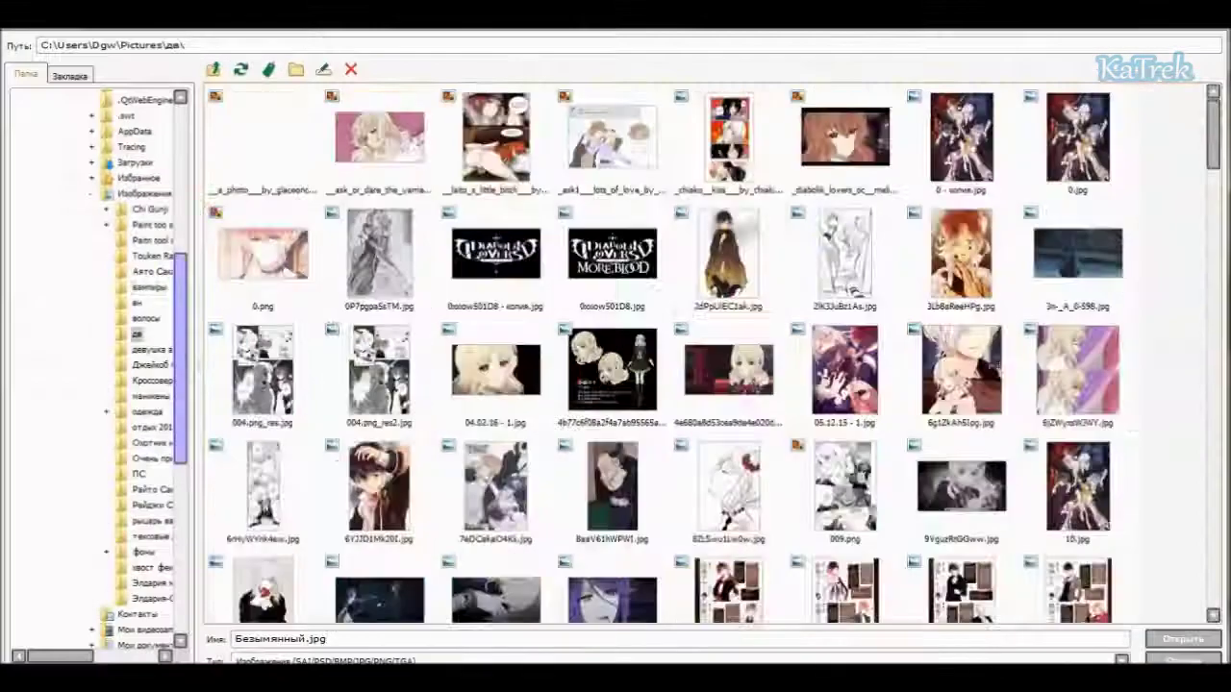
key("Return")
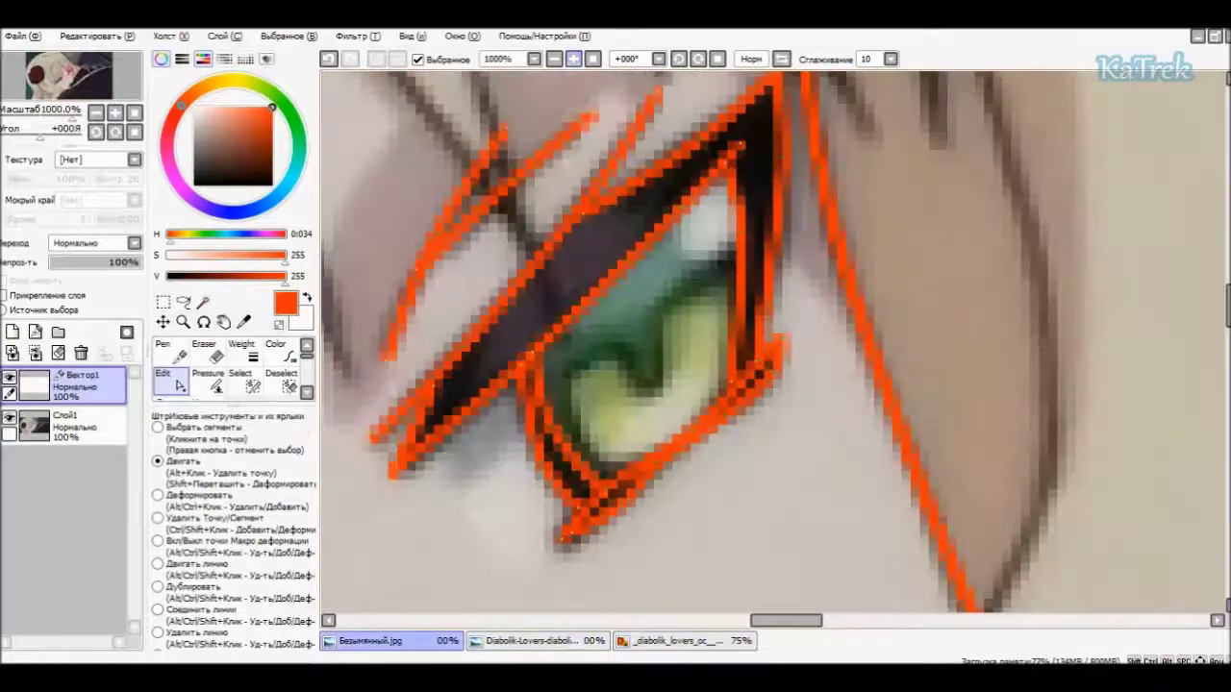
- Trace the upper eyelid and lashes of the left-hand eye with orange vector lines of width 0.8
scroll(773, 341, "down", 2)
key("n")
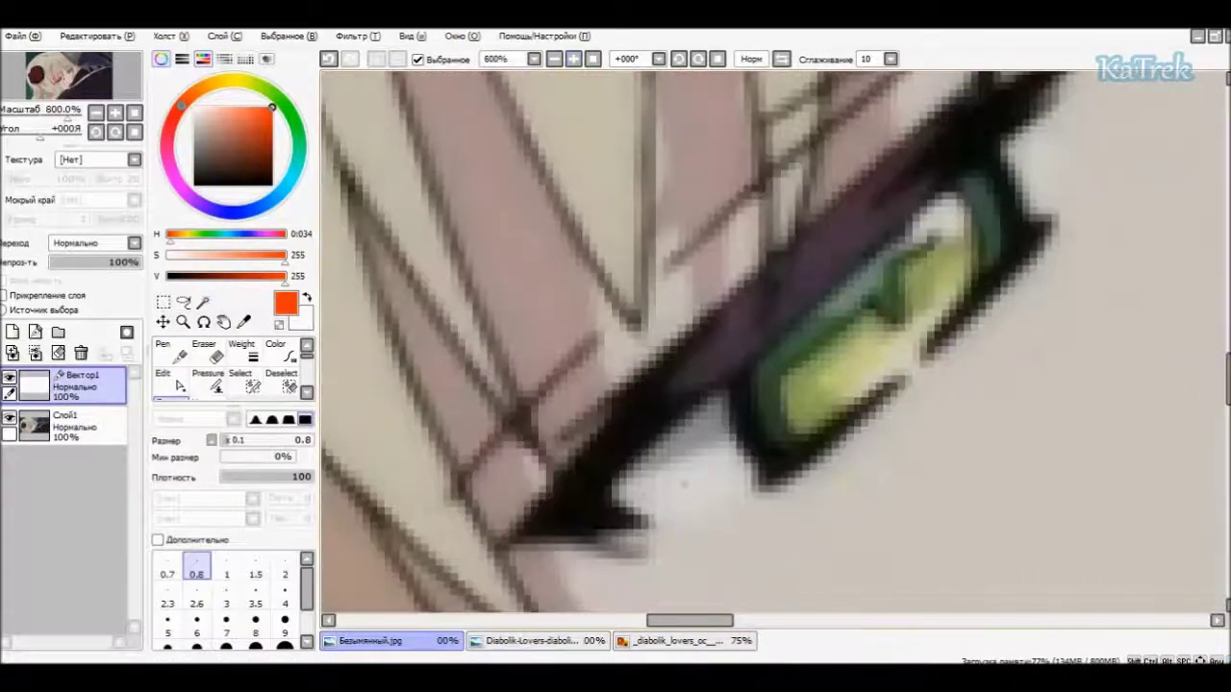
mouse_move(587, 513)
left_mouse_down()
mouse_move(736, 385)
mouse_move(981, 227)
left_mouse_up()
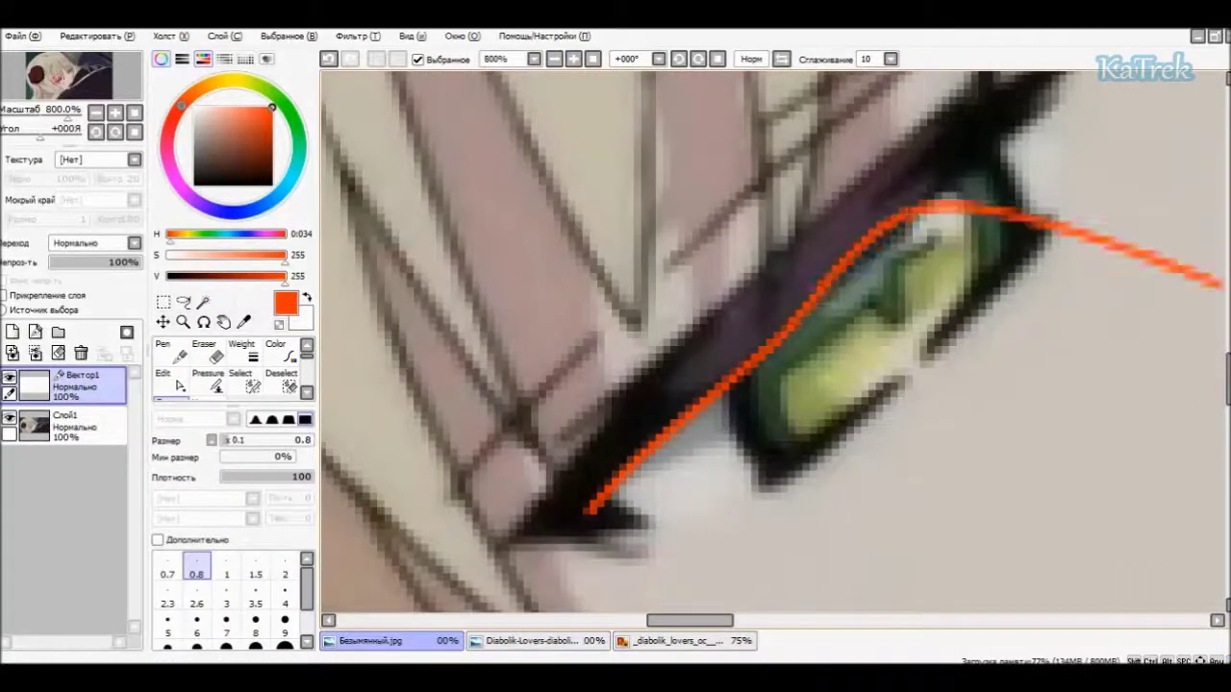
scroll(980, 227, "up", 1)
left_click_drag(1000, 395, 1087, 304)
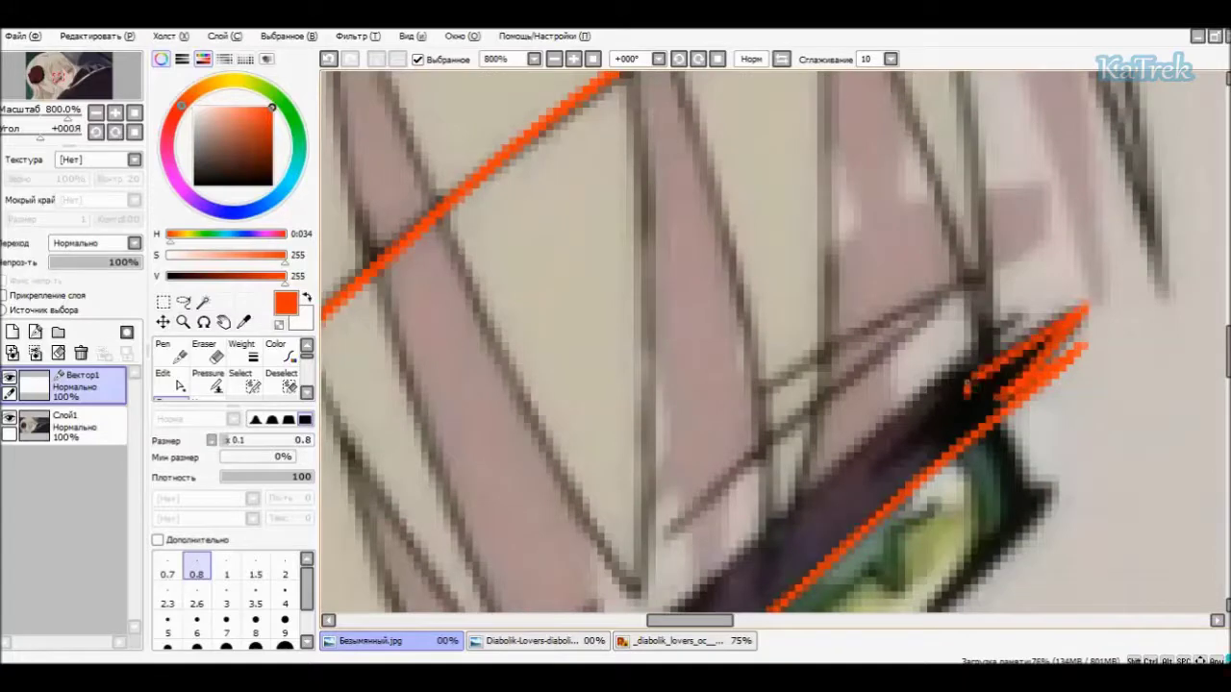
scroll(865, 336, "down", 1)
left_click_drag(961, 269, 1043, 193)
left_click_drag(818, 352, 1043, 261)
scroll(865, 336, "up", 1)
left_click_drag(495, 555, 615, 399)
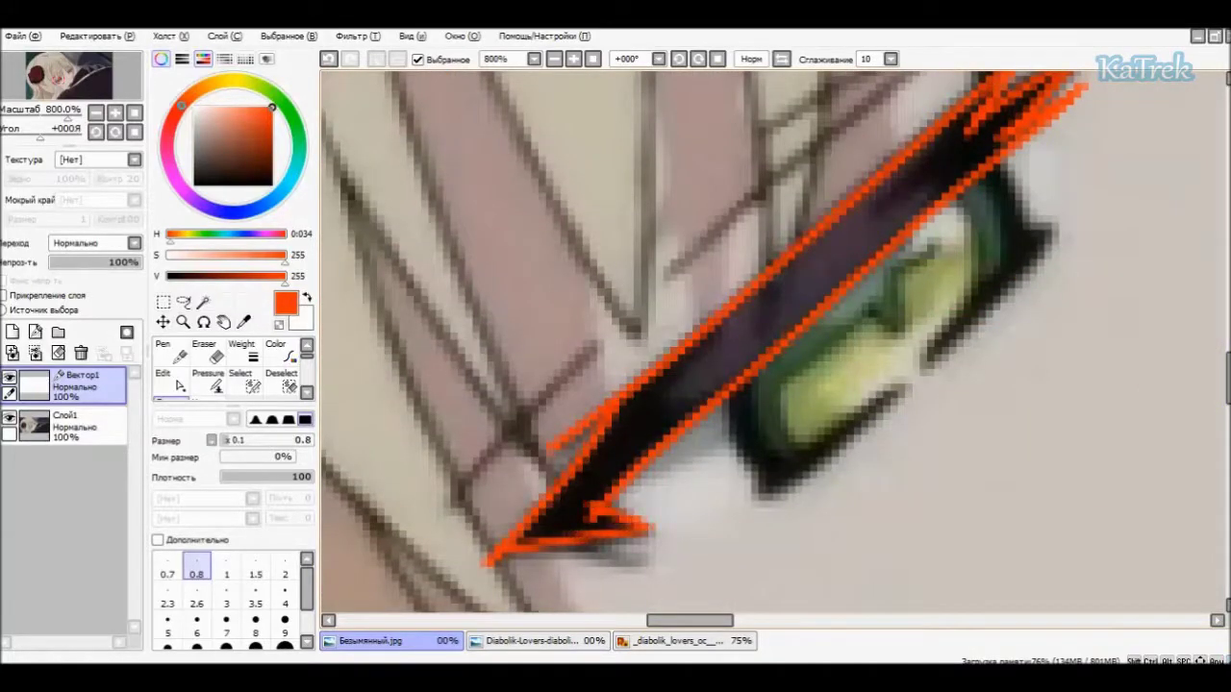
- Outline the iris and lower lashes of the left-hand eye and trace the eyelid crease lines above it
left_click(169, 380)
key("n")
mouse_move(774, 469)
left_mouse_down()
mouse_move(906, 380)
mouse_move(1015, 255)
left_mouse_up()
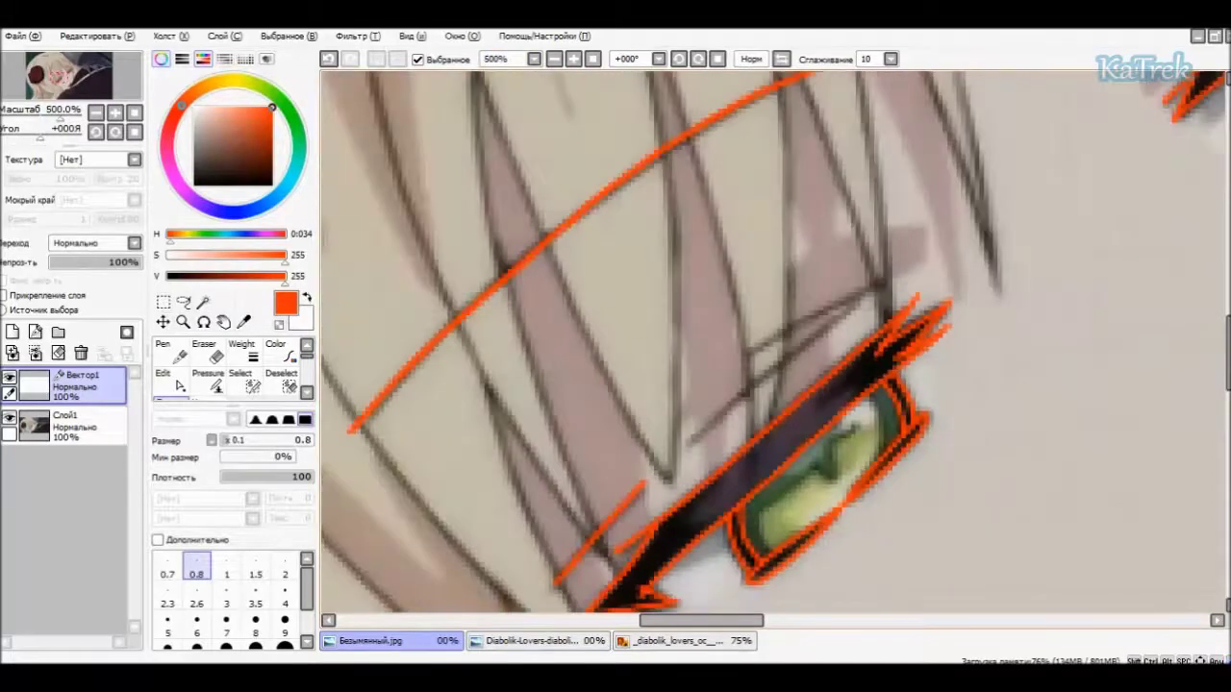
mouse_move(599, 556)
left_mouse_down()
mouse_move(700, 449)
mouse_move(916, 286)
mouse_move(962, 231)
left_mouse_up()
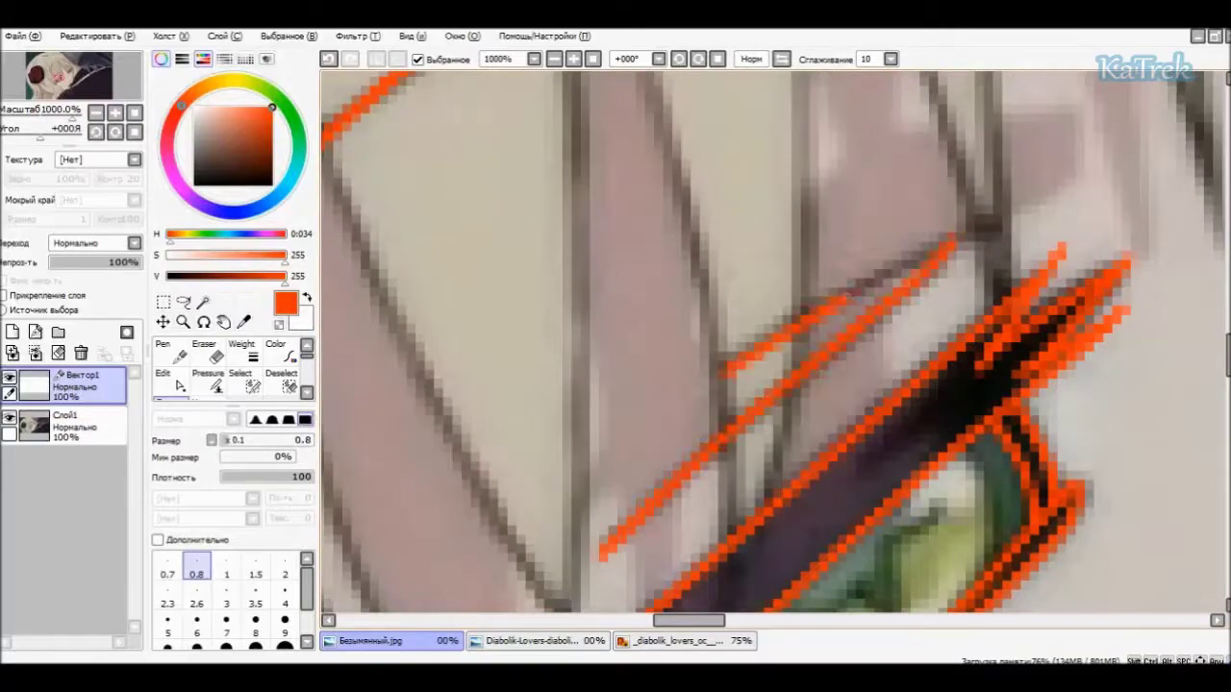
- Hide the source picture layer Слой1 briefly to check the traced lines, and show it again
scroll(769, 332, "down", 6)
left_click(9, 418)
left_click(9, 417)
scroll(1009, 163, "up", 6)
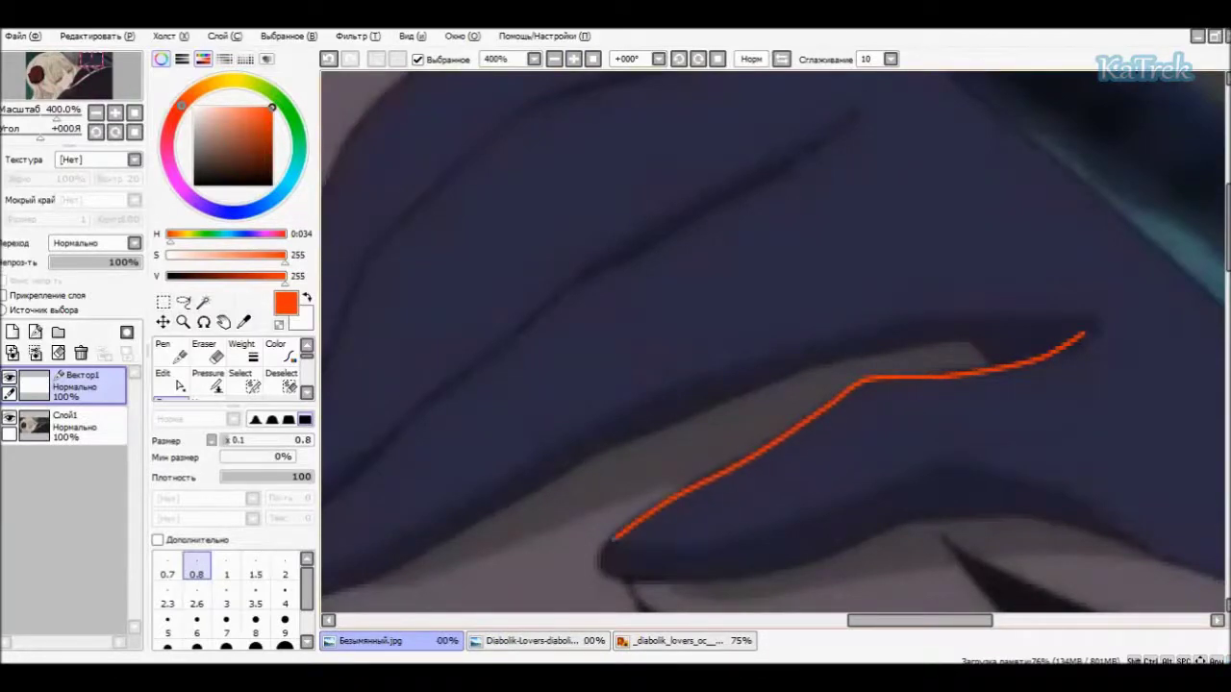
- Trace the lowest finger of the upper gloved hand and the diagonal sleeve edge beside the teal strip
scroll(769, 341, "up", 1)
mouse_move(575, 341)
left_mouse_down()
mouse_move(817, 327)
mouse_move(944, 272)
mouse_move(633, 607)
mouse_move(813, 268)
mouse_move(1070, 344)
mouse_move(922, 606)
left_mouse_up()
key("ctrl+z")
mouse_move(890, 357)
left_mouse_down()
mouse_move(975, 379)
mouse_move(1188, 368)
left_mouse_up()
scroll(769, 341, "up", 1)
mouse_move(1192, 486)
left_mouse_down()
mouse_move(1071, 350)
mouse_move(1211, 76)
left_mouse_up()
scroll(1211, 77, "up", 2)
scroll(946, 580, "up", 3)
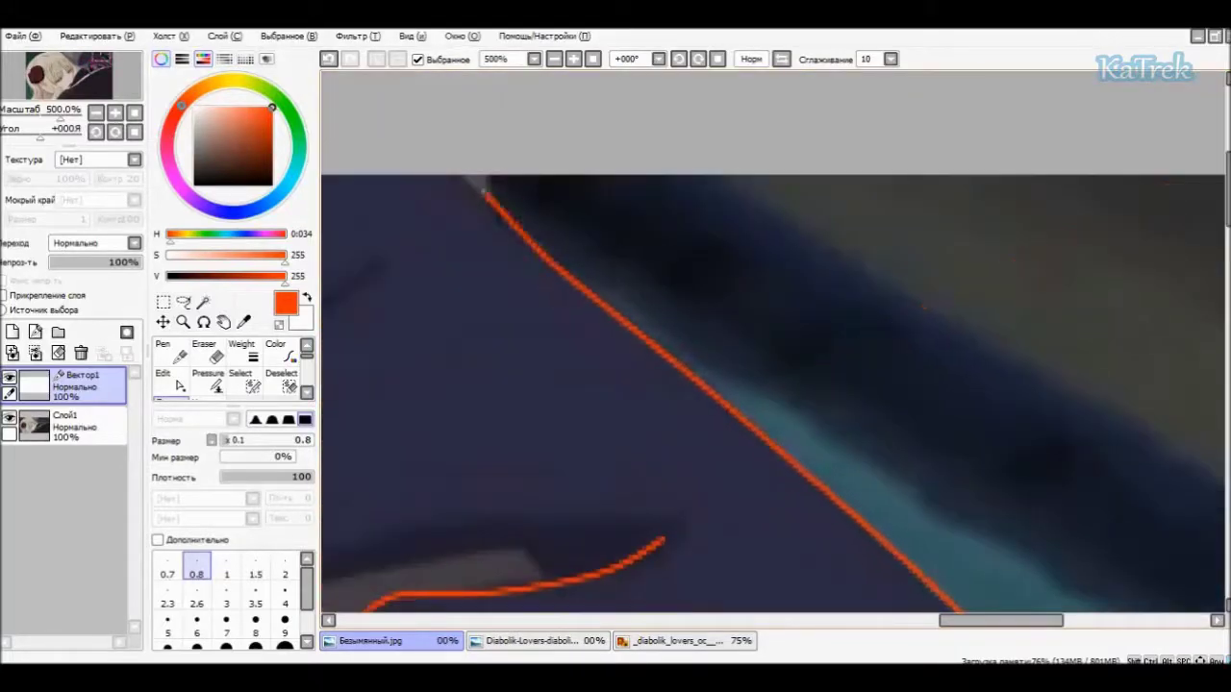
- Trace the upper gloved hand's outer edge from the image's top border down to the first fingertip
scroll(946, 580, "left", 3)
scroll(946, 580, "left", 2)
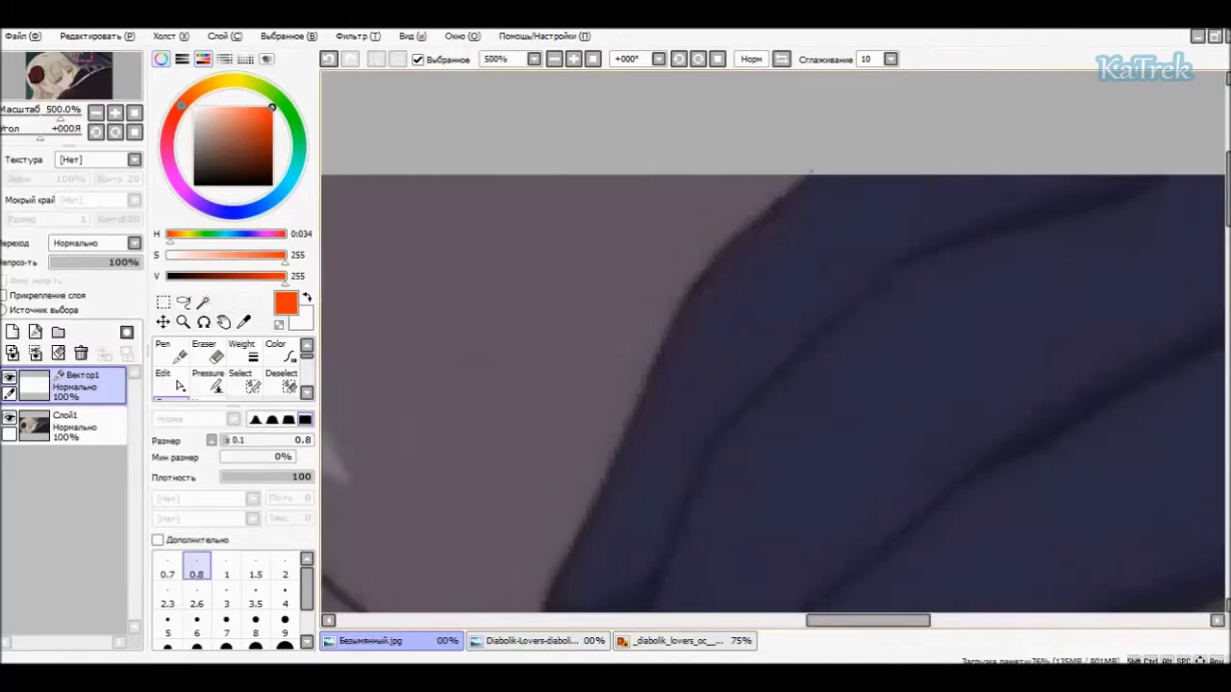
left_click_drag(738, 236, 1205, 326)
scroll(1205, 327, "down", 2)
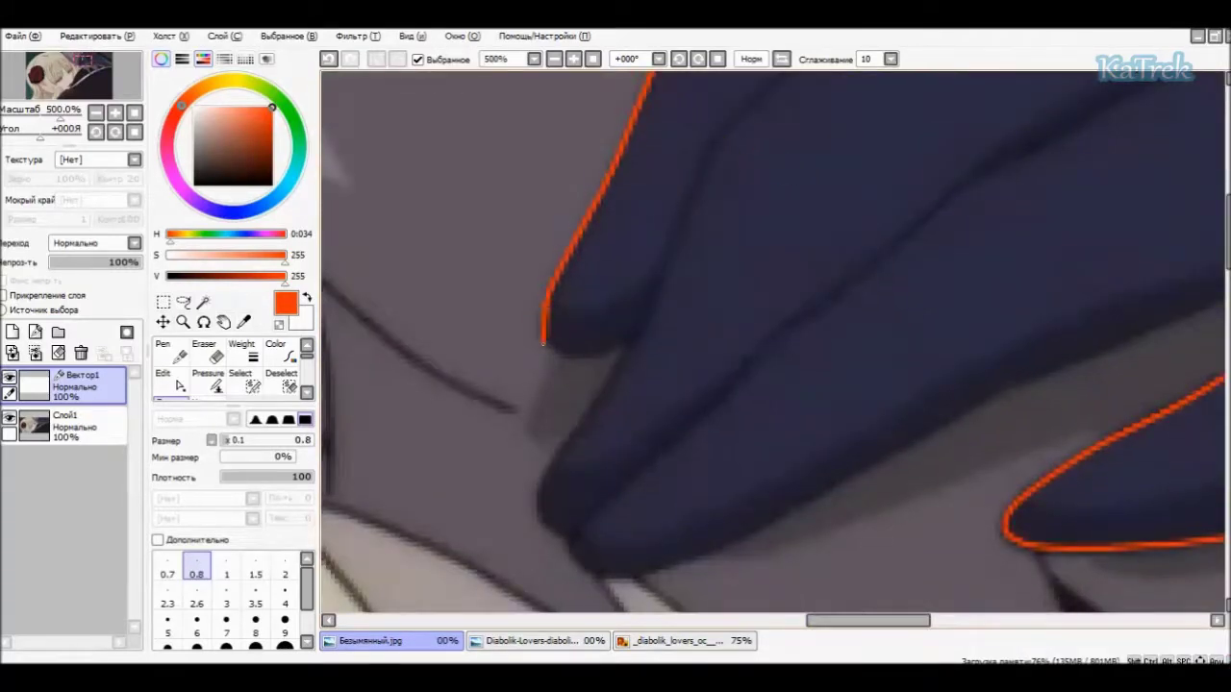
- Trace the lines separating the fingers of the upper gloved hand with orange vector lines of width 0.8
scroll(772, 342, "up", 3)
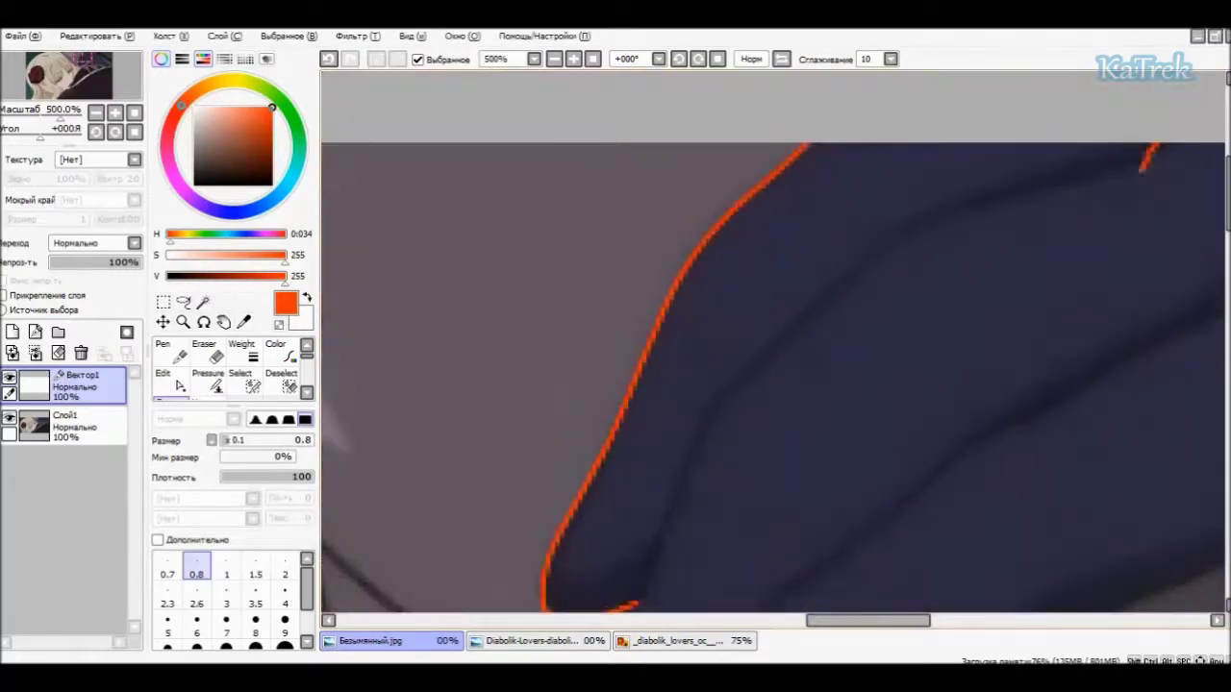
left_click_drag(716, 396, 1213, 383)
scroll(961, 404, "down", 3)
left_click_drag(640, 323, 536, 469)
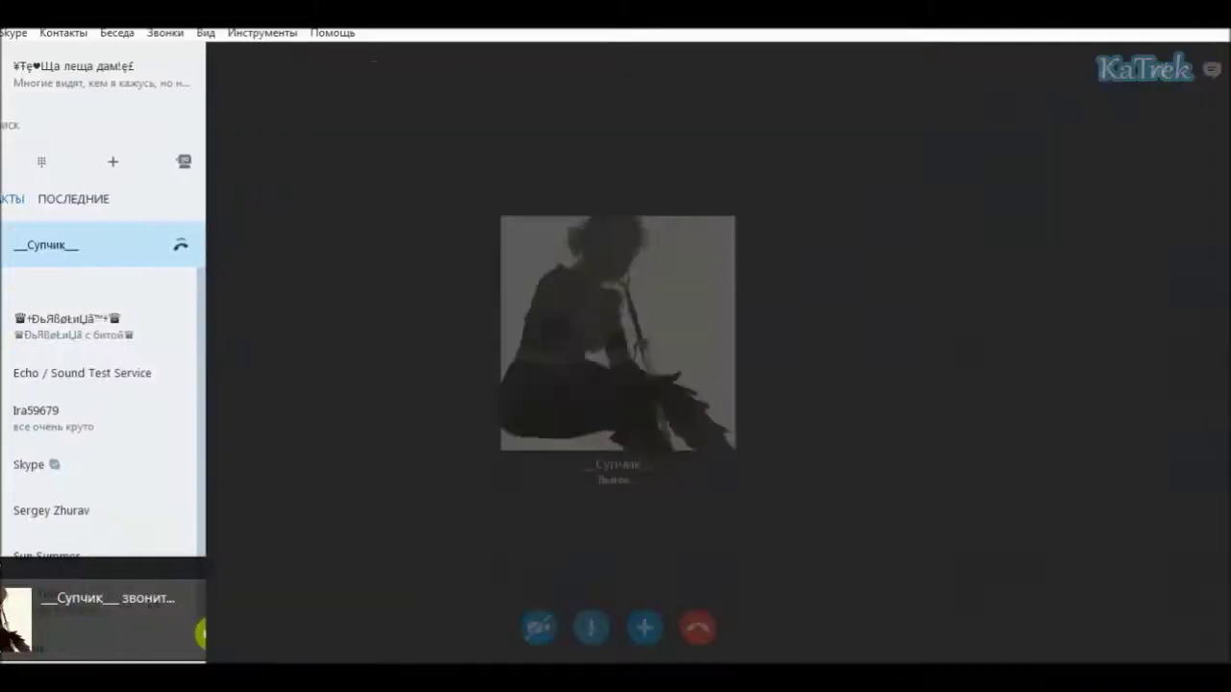
scroll(771, 343, "up", 1)
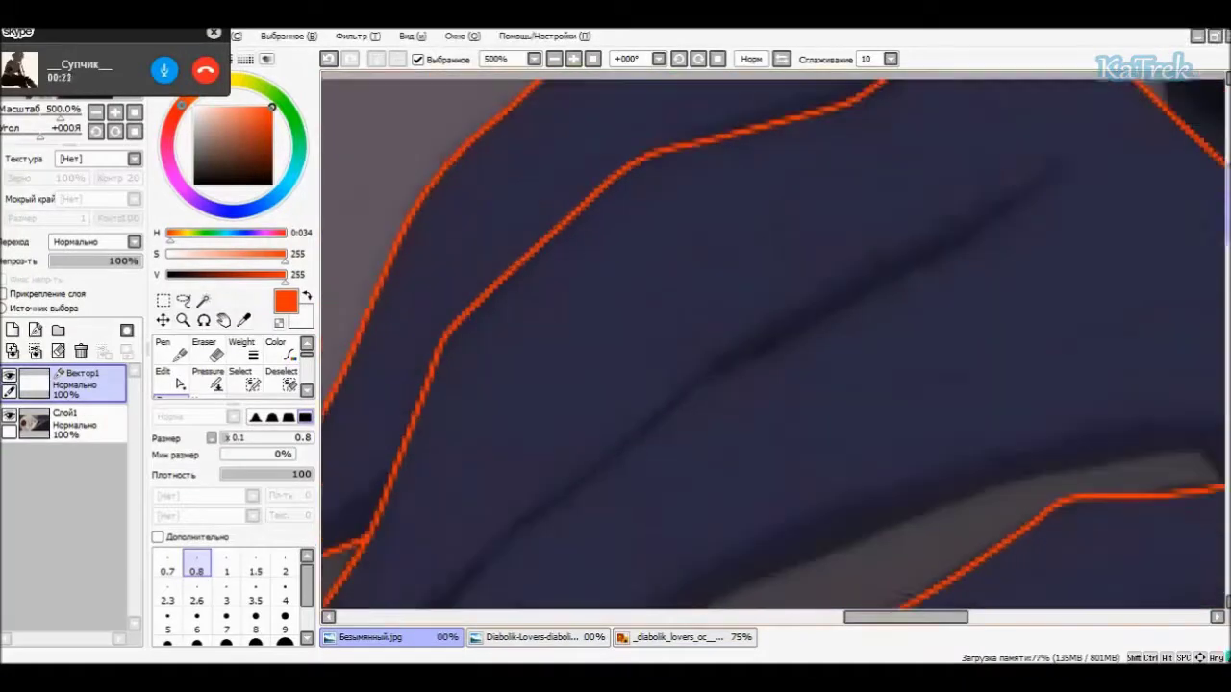
mouse_move(1064, 168)
left_mouse_down()
mouse_move(673, 418)
mouse_move(720, 571)
left_mouse_up()
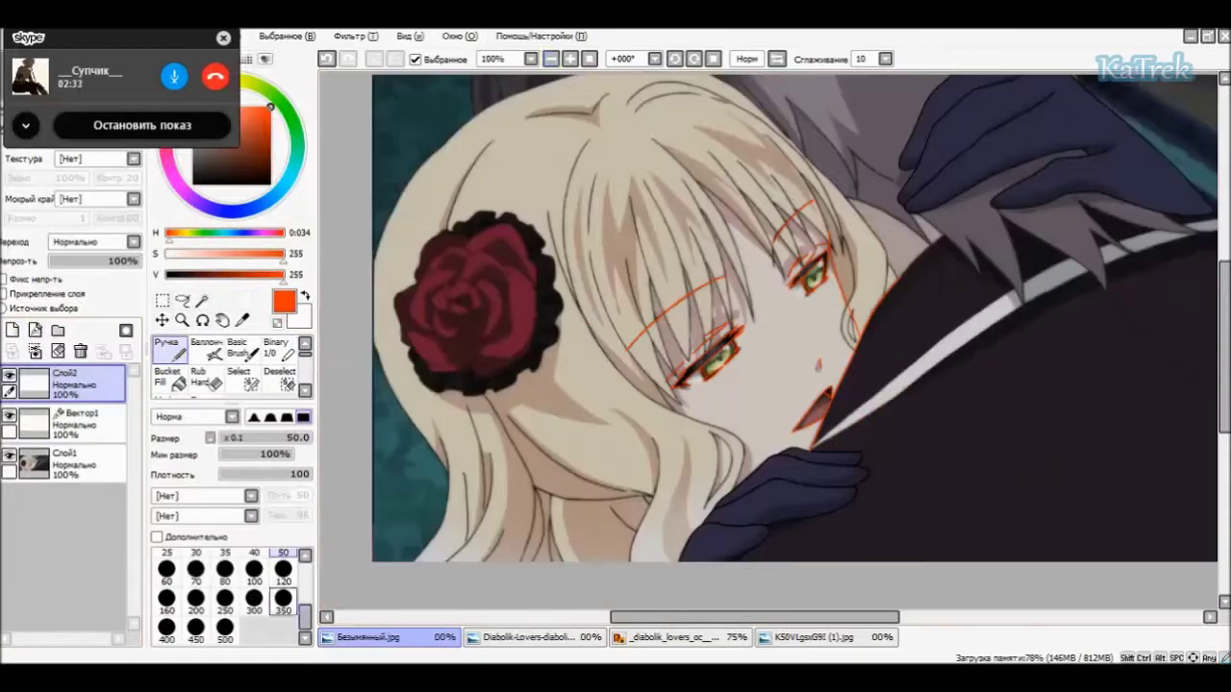
- Set the pen size to 4 and redraw both eyebrow lines and the cheek's edge line in black
scroll(231, 591, "up", 5)
scroll(230, 591, "down", 1)
left_click(282, 568)
left_click_drag(717, 212, 719, 276)
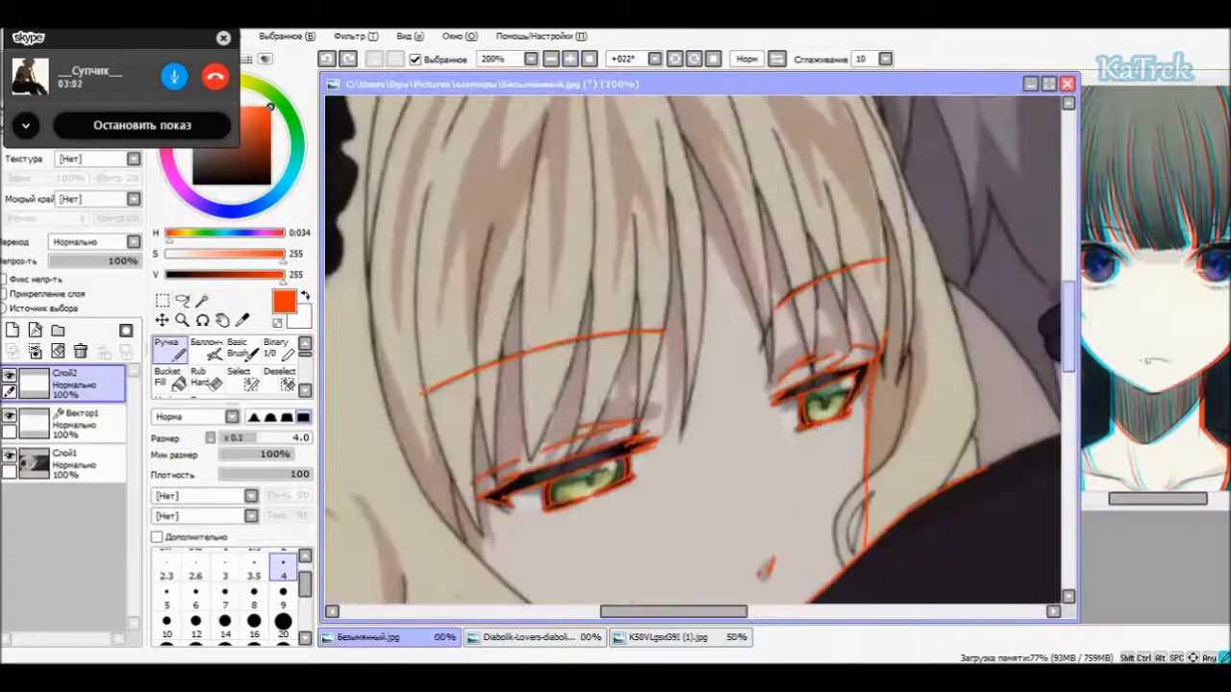
left_click_drag(420, 392, 666, 333)
left_click_drag(775, 309, 887, 259)
left_click_drag(885, 332, 865, 548)
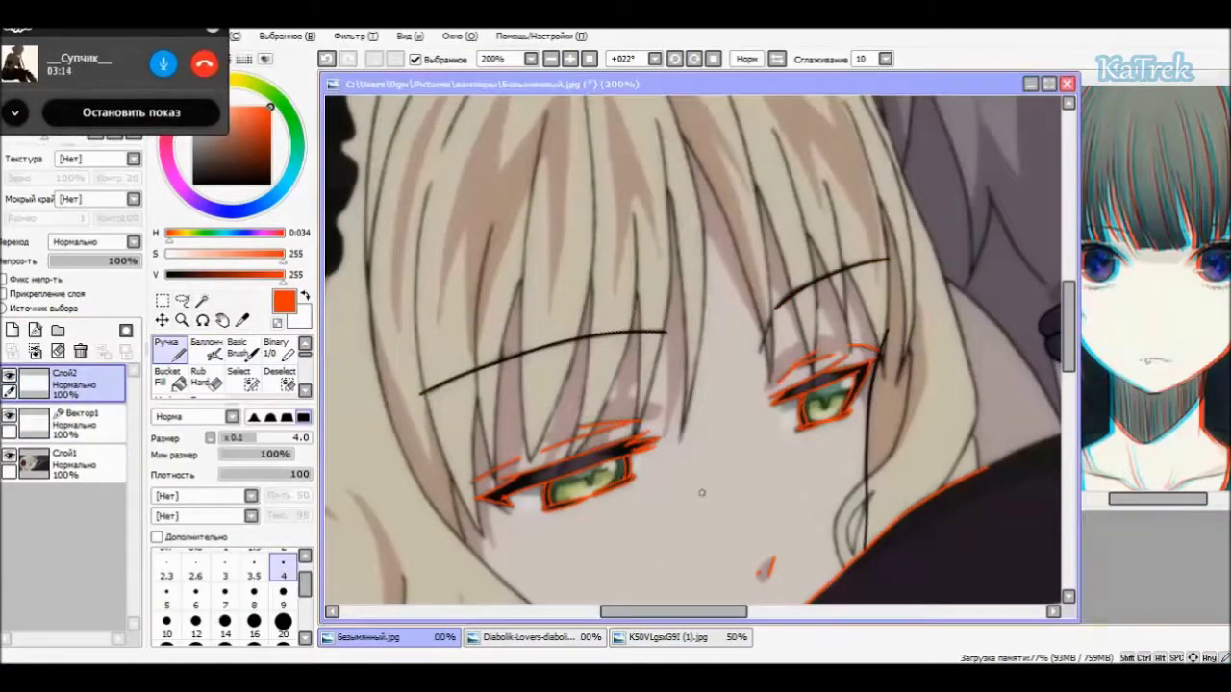
- Sketch the fringe strands above the right-hand eye in blue on Слой2 with a 2.6 pen
left_click(225, 569)
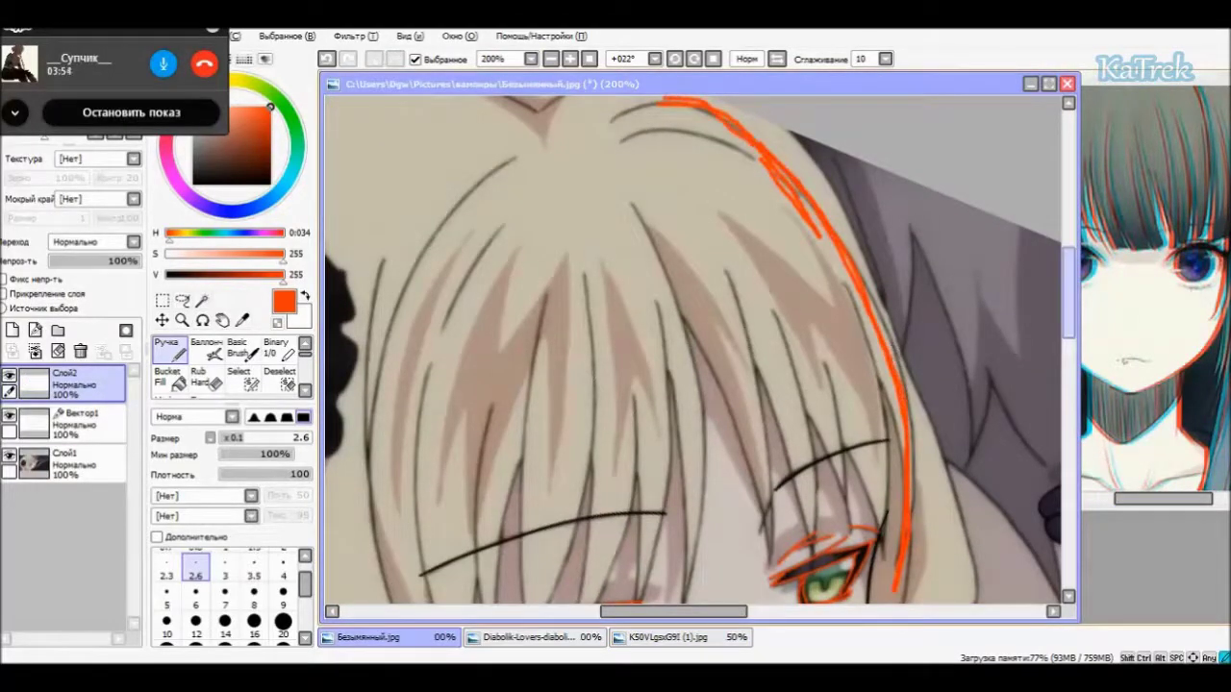
scroll(692, 351, "down", 2)
left_click_drag(897, 492, 835, 222)
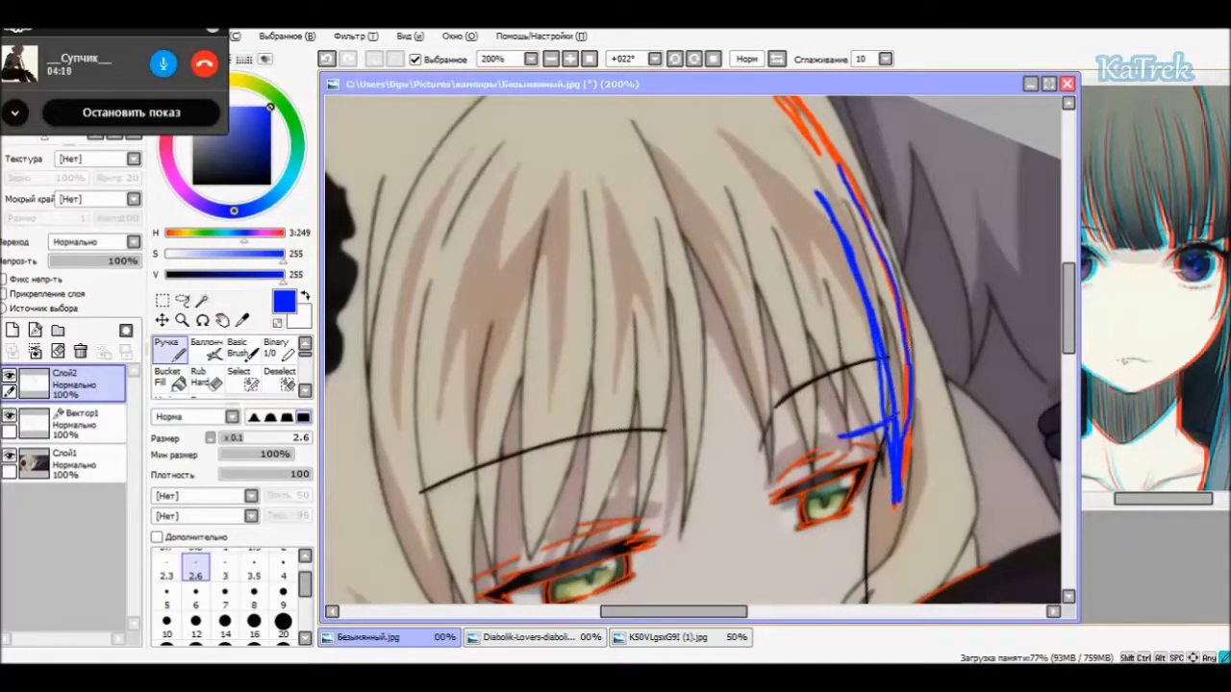
left_click_drag(844, 437, 742, 162)
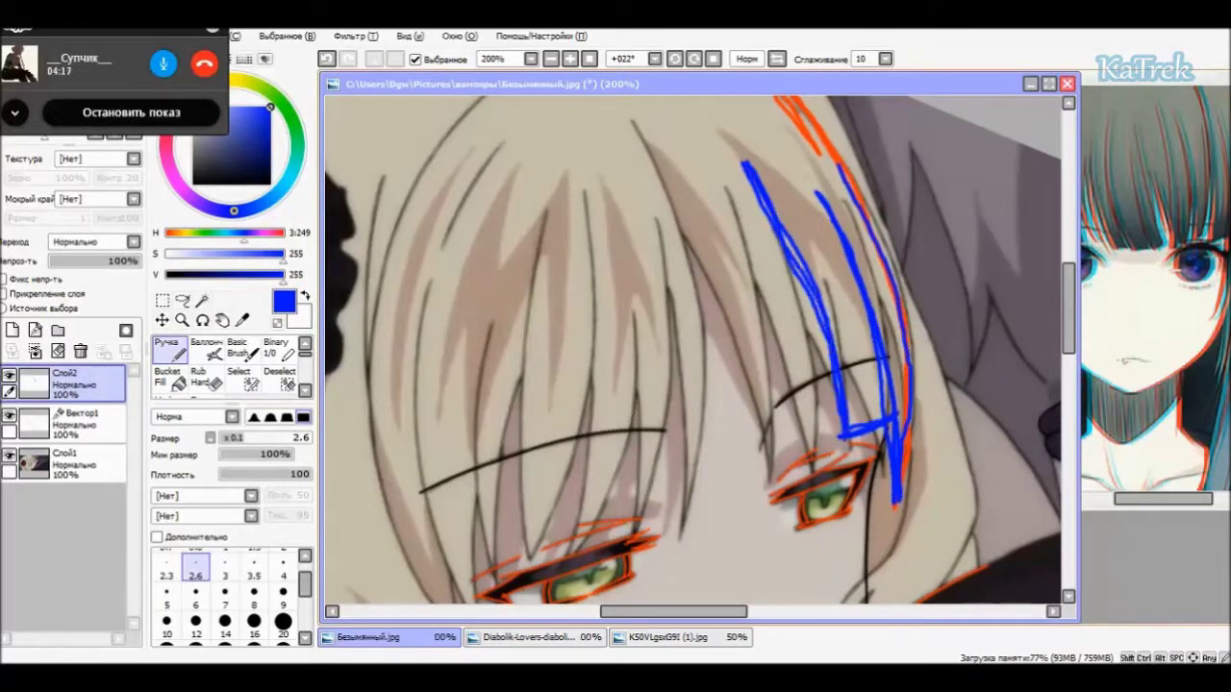
key("e")
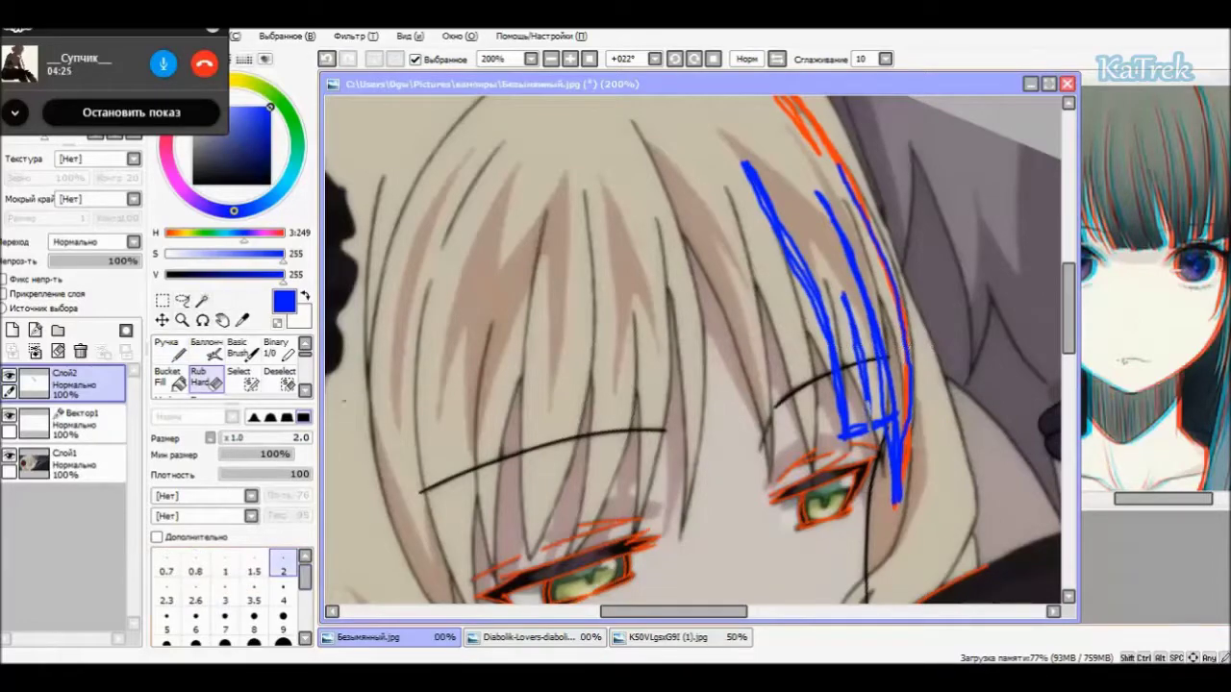
key("n")
- Hide Слой1 briefly to check the blue hair sketch without the source picture, and show it again
key("ctrl+minus")
left_click(8, 456)
left_click(9, 456)
key("ctrl+plus")
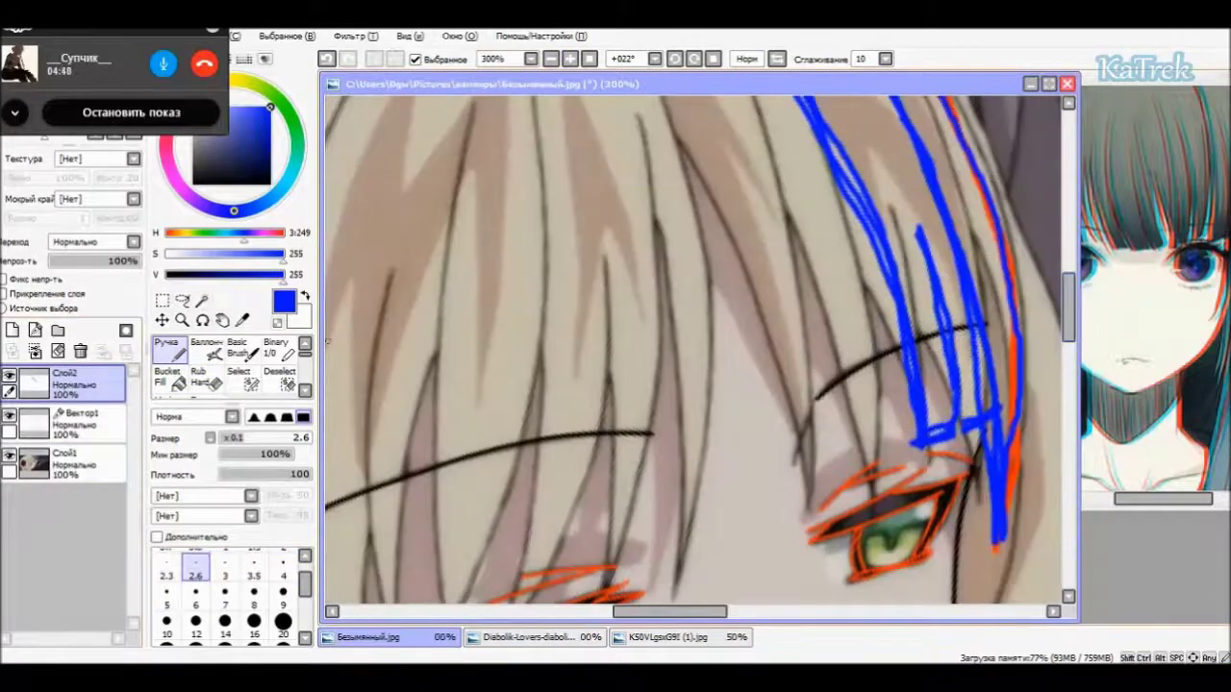
- Sketch the full fringe and the side locks framing the face in blue on Слой2 with a size 3 pen
key("e")
key("n")
left_click(550, 58)
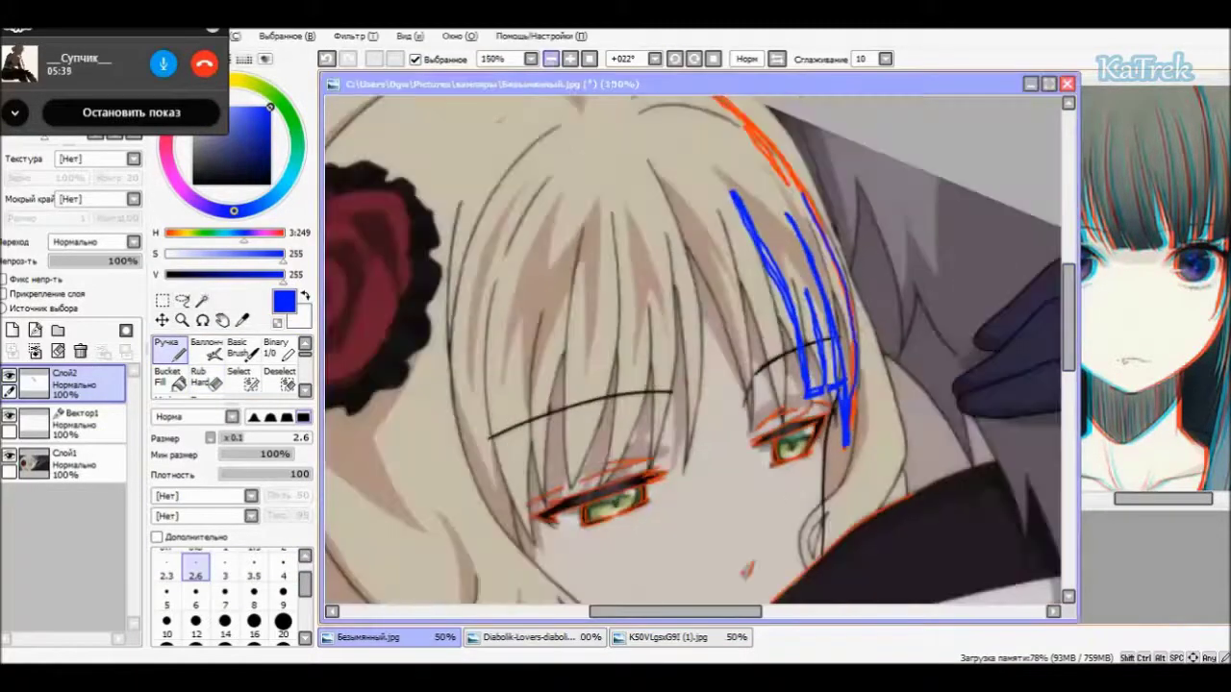
key("e")
key("n")
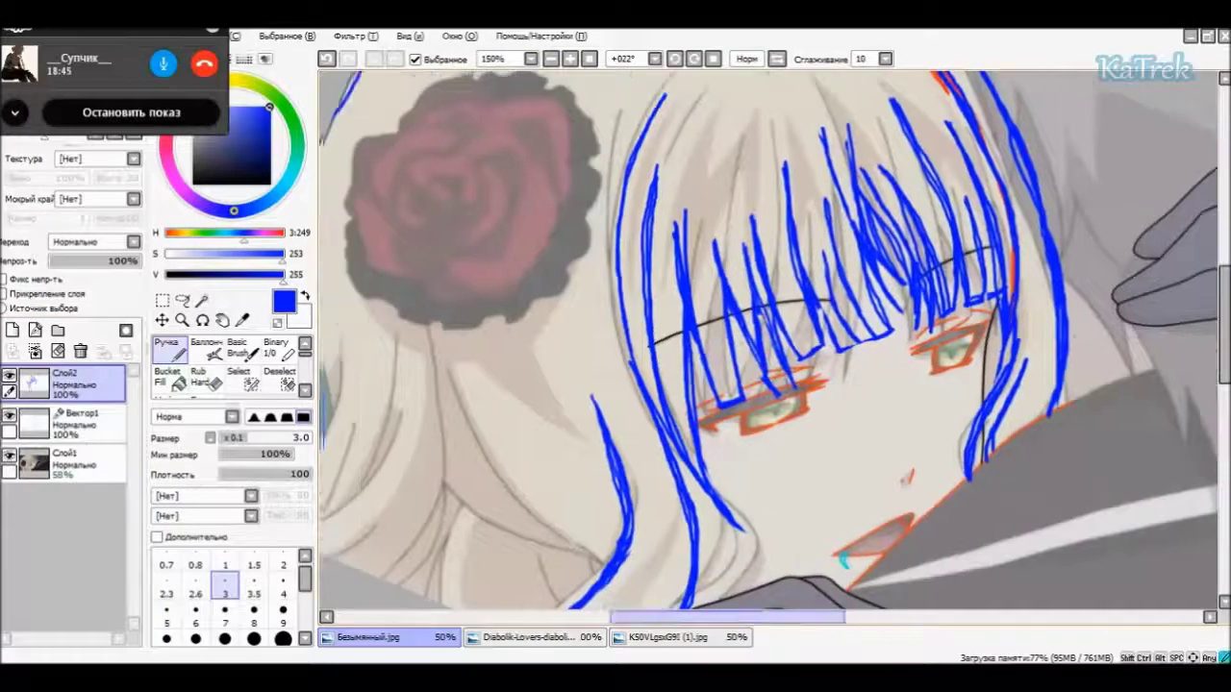
- Sketch the parting at the crown and a long blue strand curving down across the rose
scroll(770, 340, "up", 2)
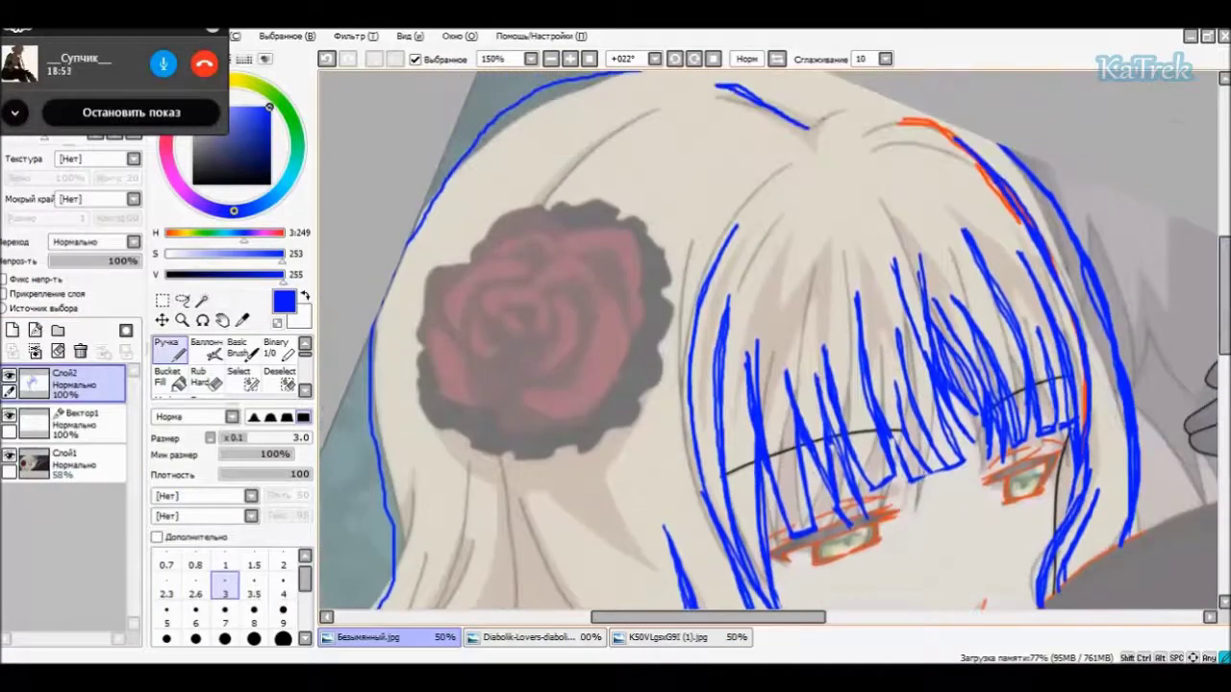
scroll(769, 347, "left", 2)
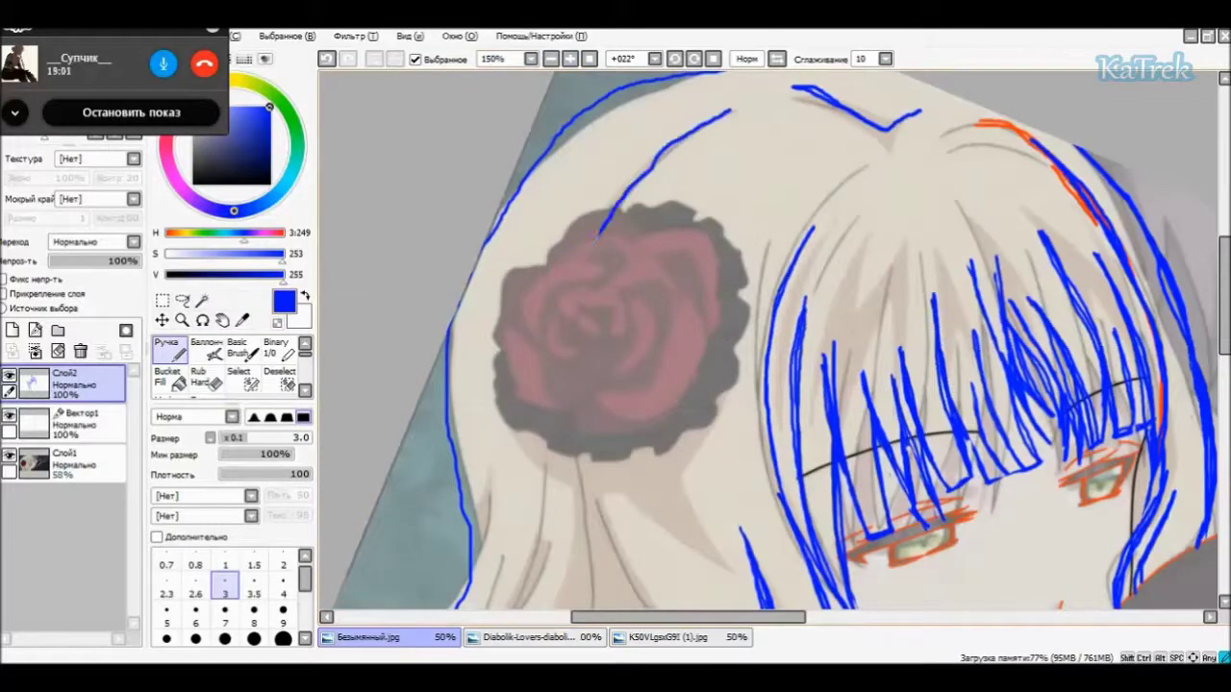
scroll(769, 341, "down", 4)
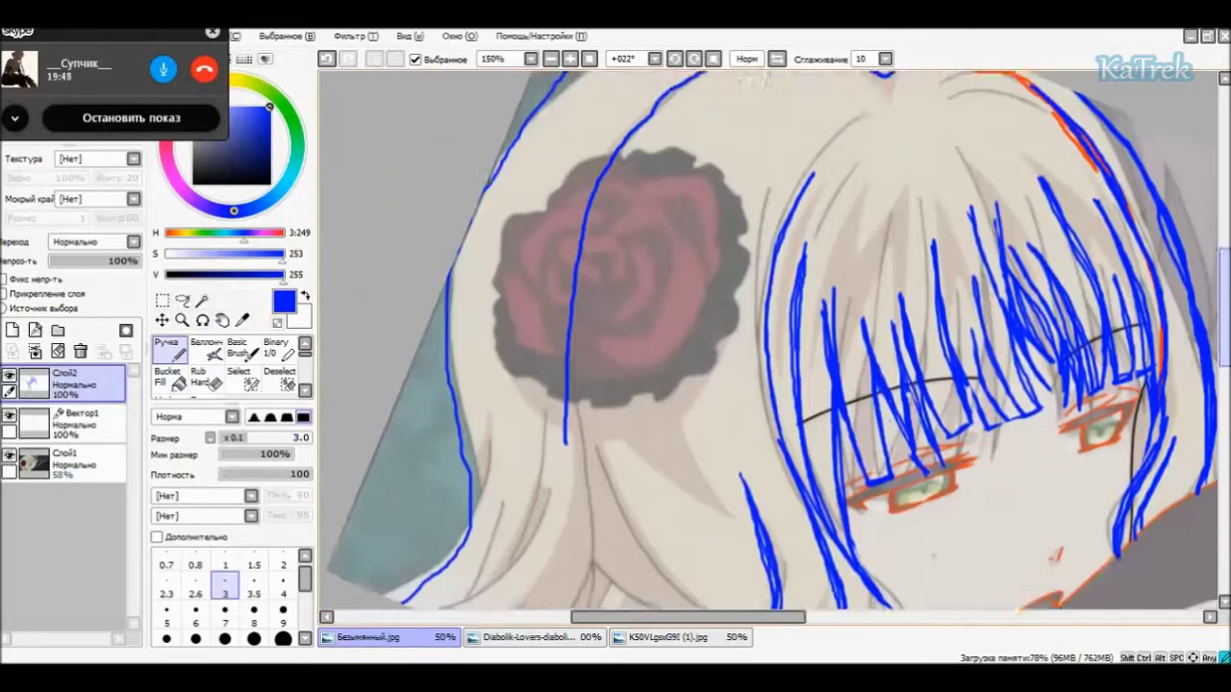
key("ctrl+Tab")
key("ctrl+Tab")
scroll(769, 340, "up", 1)
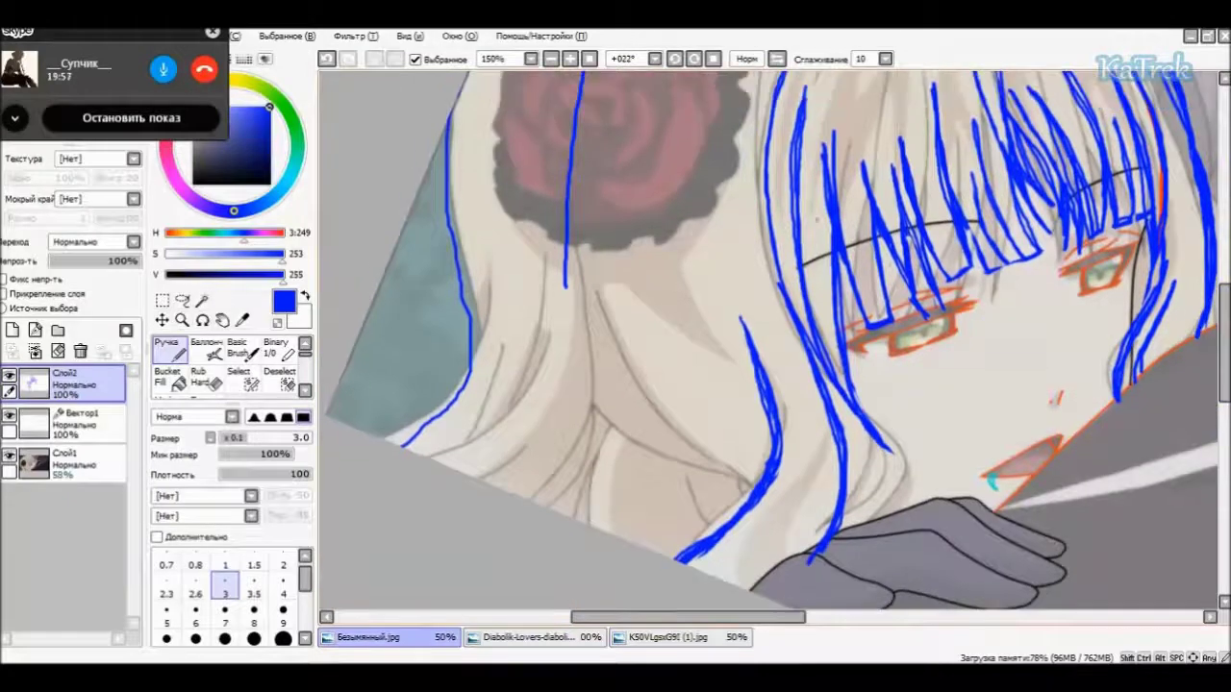
- Sketch long blue strands running from the rose down to the lock beside the neck, replacing the first attempts
left_click_drag(660, 162, 787, 505)
left_click_drag(681, 192, 723, 409)
key("ctrl+z")
key("ctrl+z")
left_click_drag(659, 150, 753, 524)
left_click_drag(689, 352, 773, 550)
left_click_drag(620, 135, 648, 342)
left_click_drag(624, 171, 740, 506)
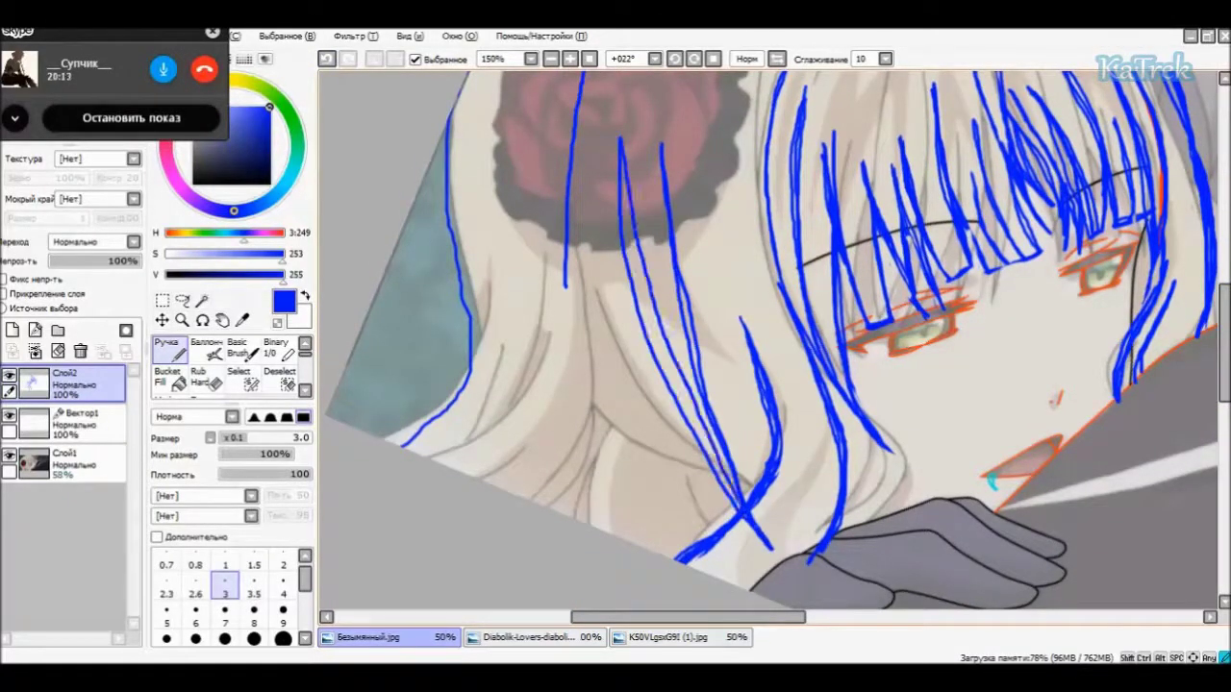
- Thicken the lower end of the strand below the rose and erase its surplus double line
left_click_drag(648, 317, 762, 542)
left_click_drag(623, 158, 652, 321)
key("ctrl+z")
key("e")
key("n")
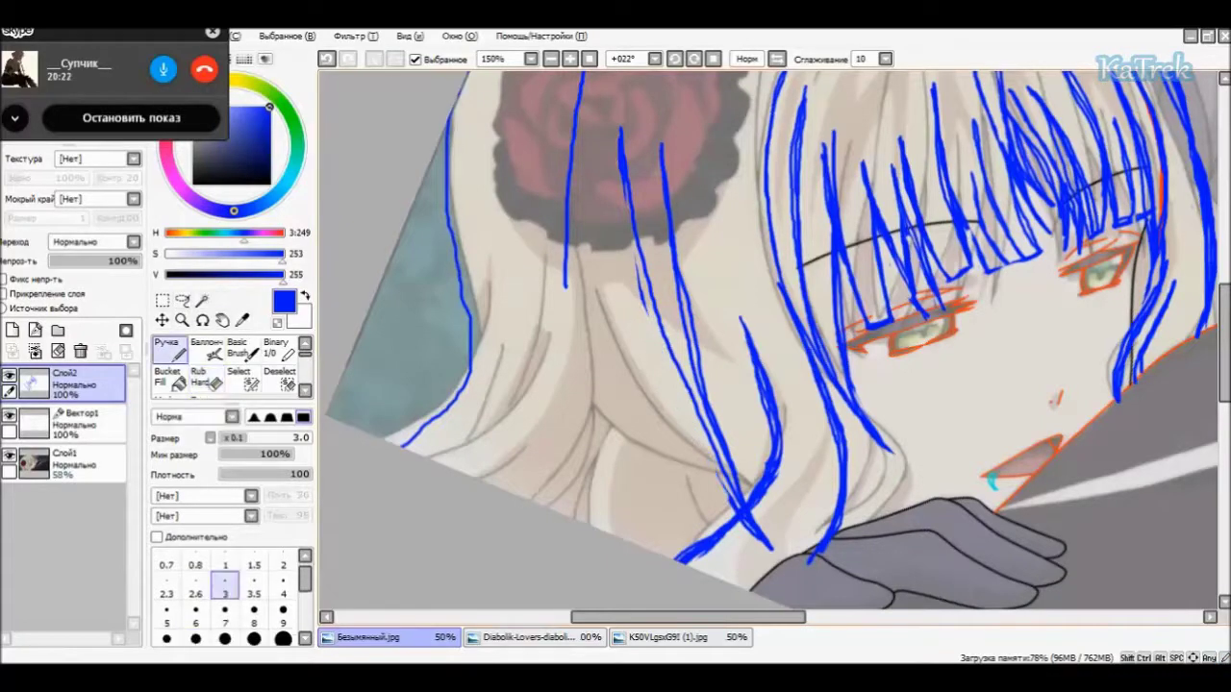
- Check the hair sketch without Слой1 and study the side strands on the reference picture K50VLgsxG9I (1).jpg
left_click(9, 454)
left_click(8, 454)
key("End")
key("ctrl+plus")
key("ctrl+plus")
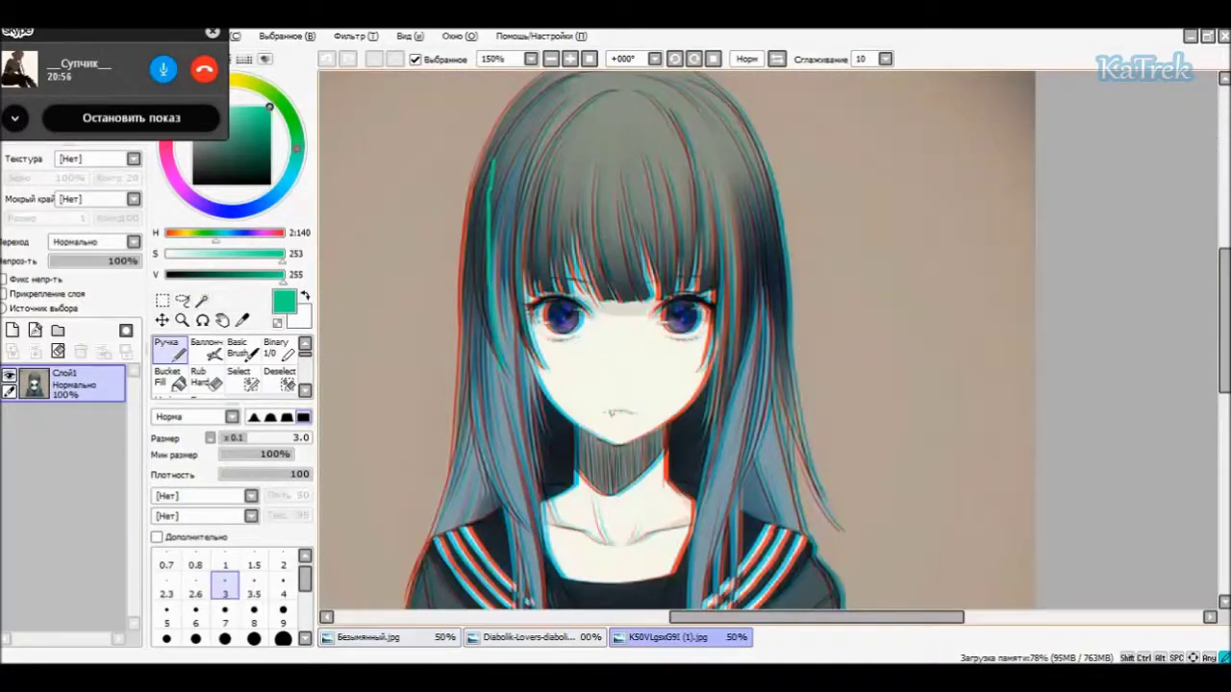
left_click_drag(478, 144, 469, 223)
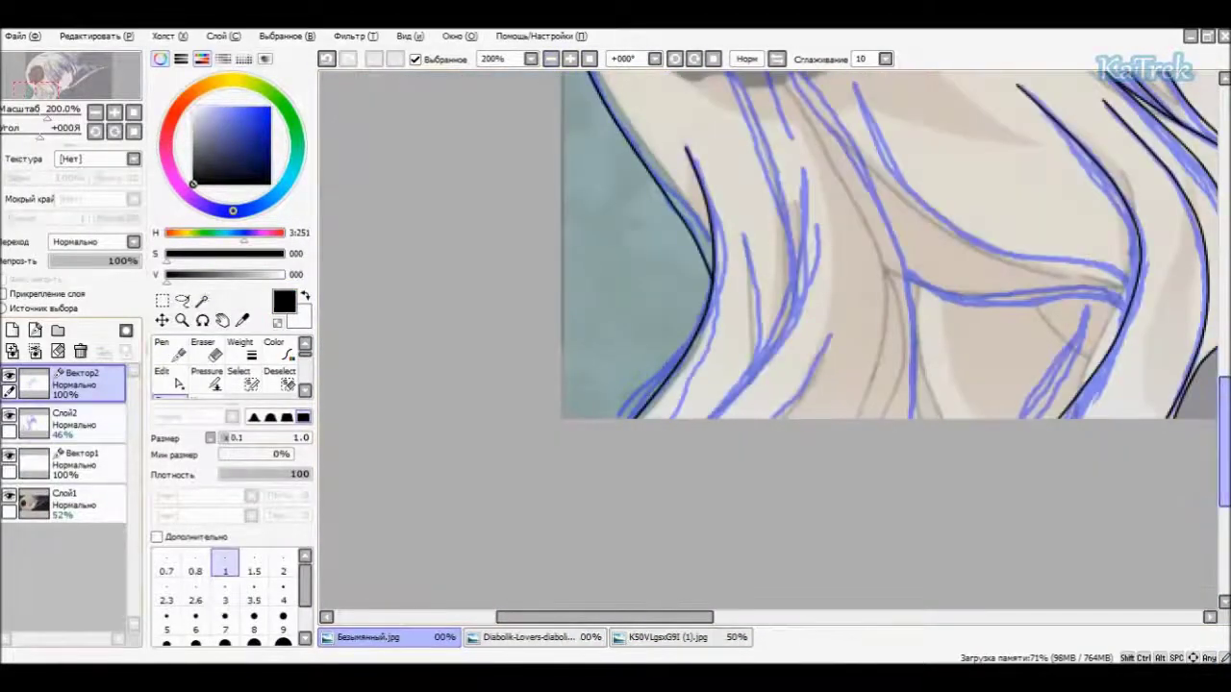
- Trace the long strand running down from beneath the rose as a black vector line of width 1 on Вектор2
key("ctrl+plus")
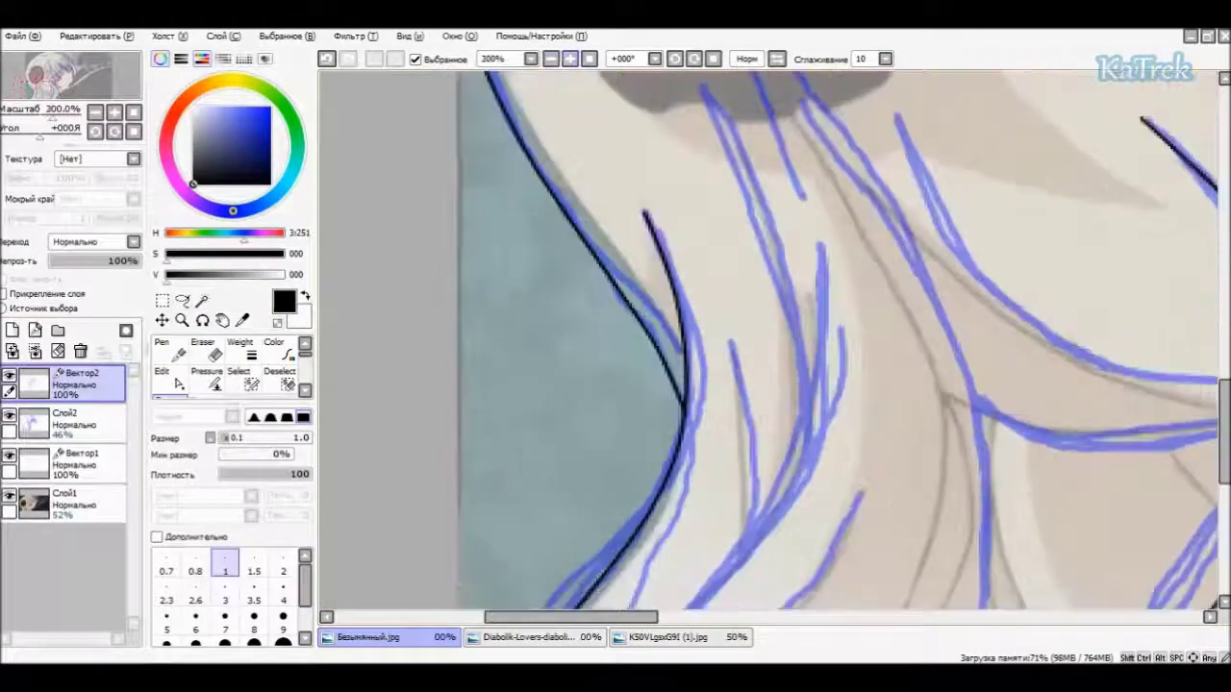
scroll(769, 336, "up", 3)
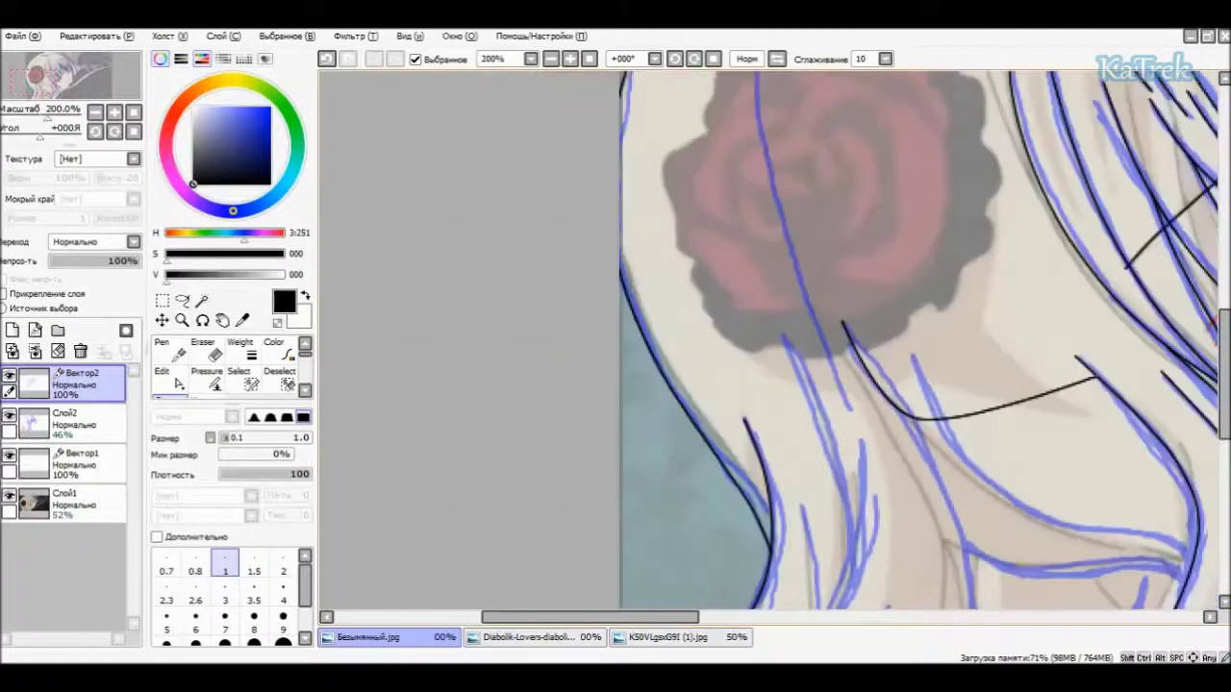
key("ctrl+plus")
left_click_drag(833, 419, 854, 562)
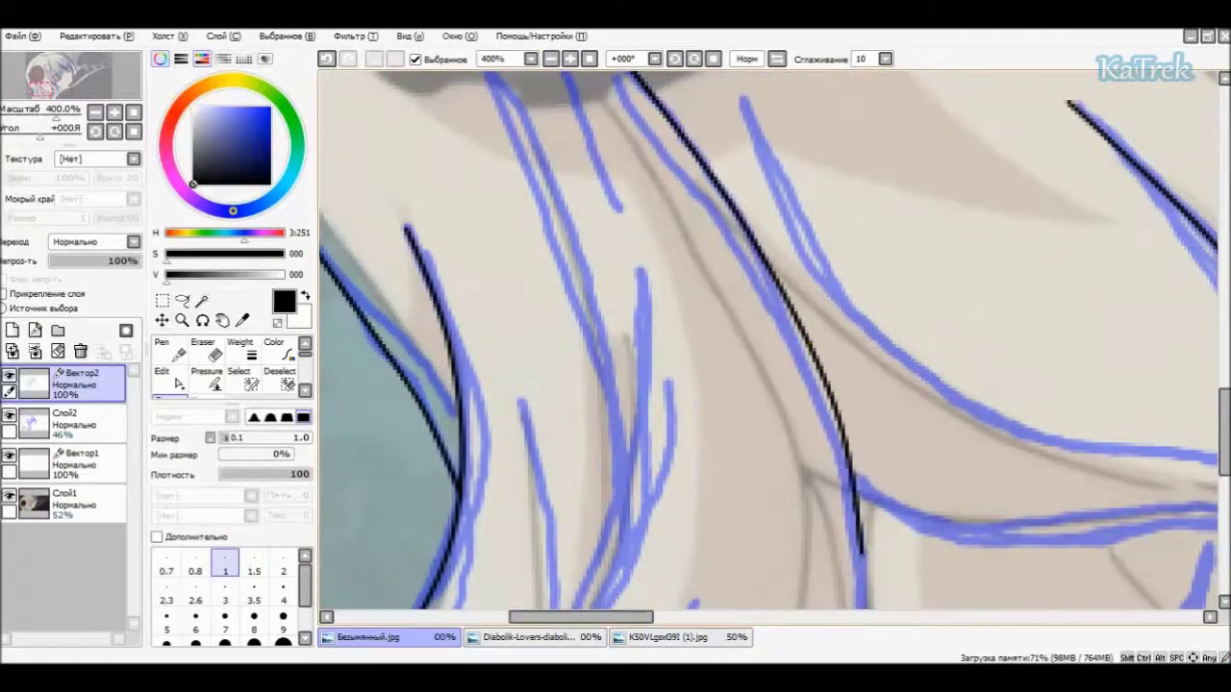
scroll(852, 474, "down", 3)
key("ctrl+minus")
key("ctrl+minus")
key("ctrl+minus")
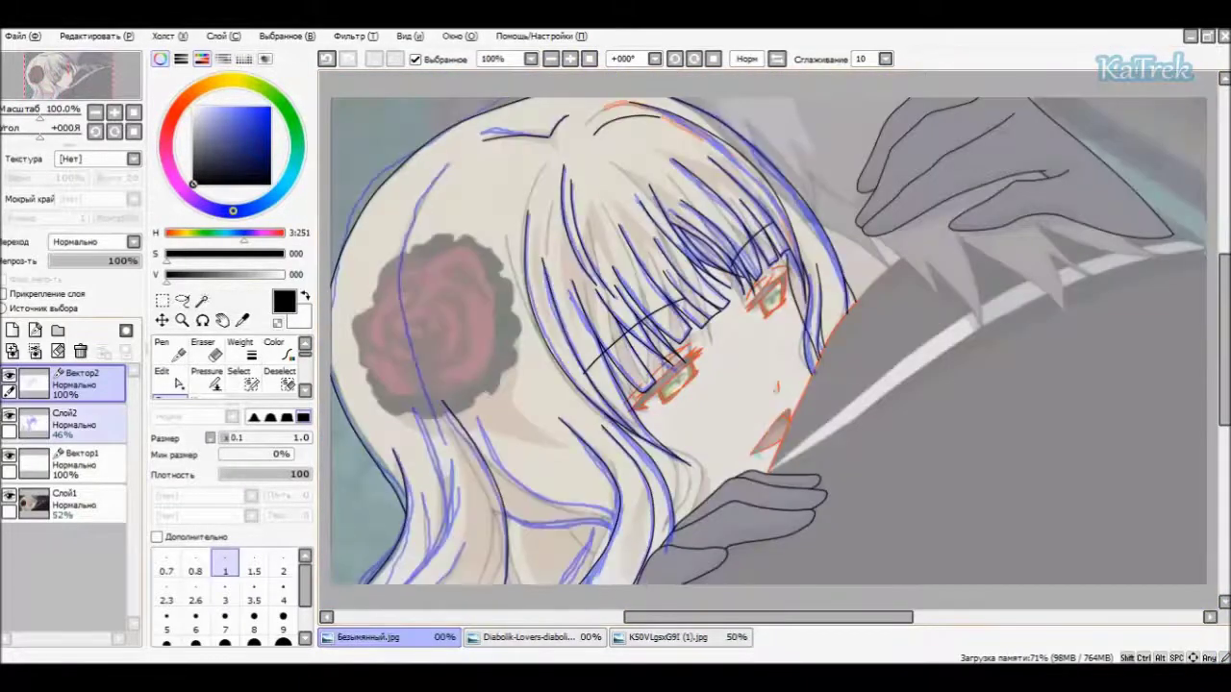
- Trace the long strand across the rose and the curved locks sweeping towards the neck in black on Вектор2
key("ctrl+plus")
key("ctrl+plus")
key("ctrl+plus")
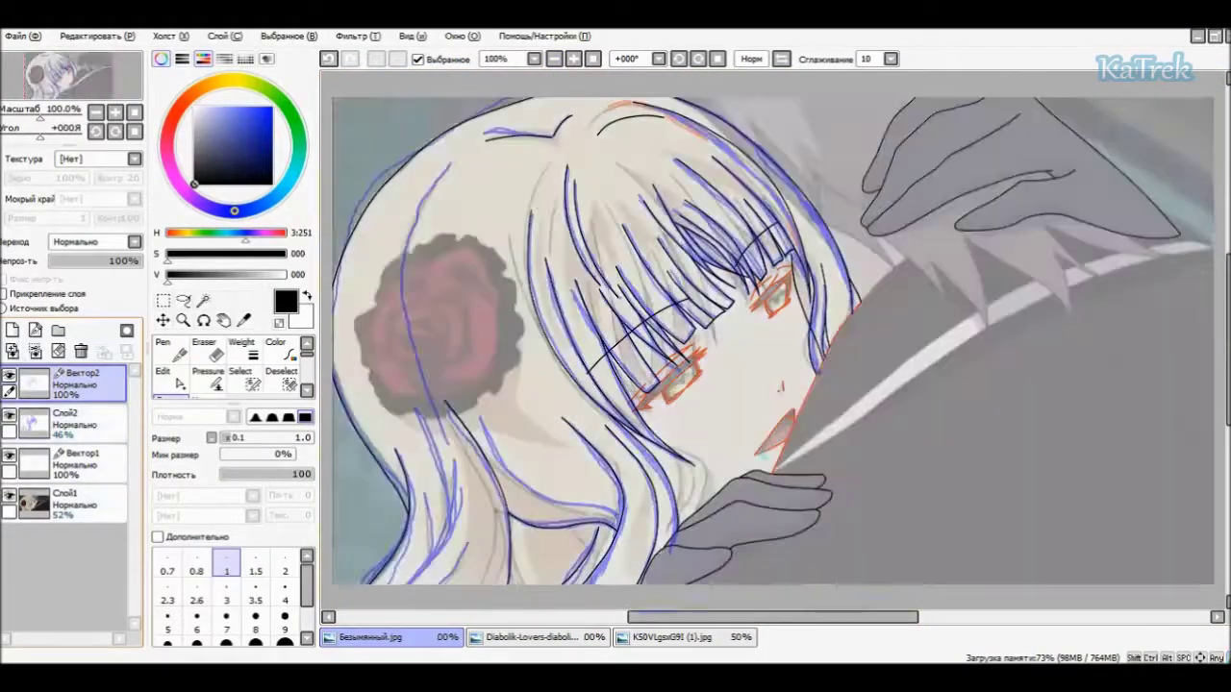
key("ctrl+plus")
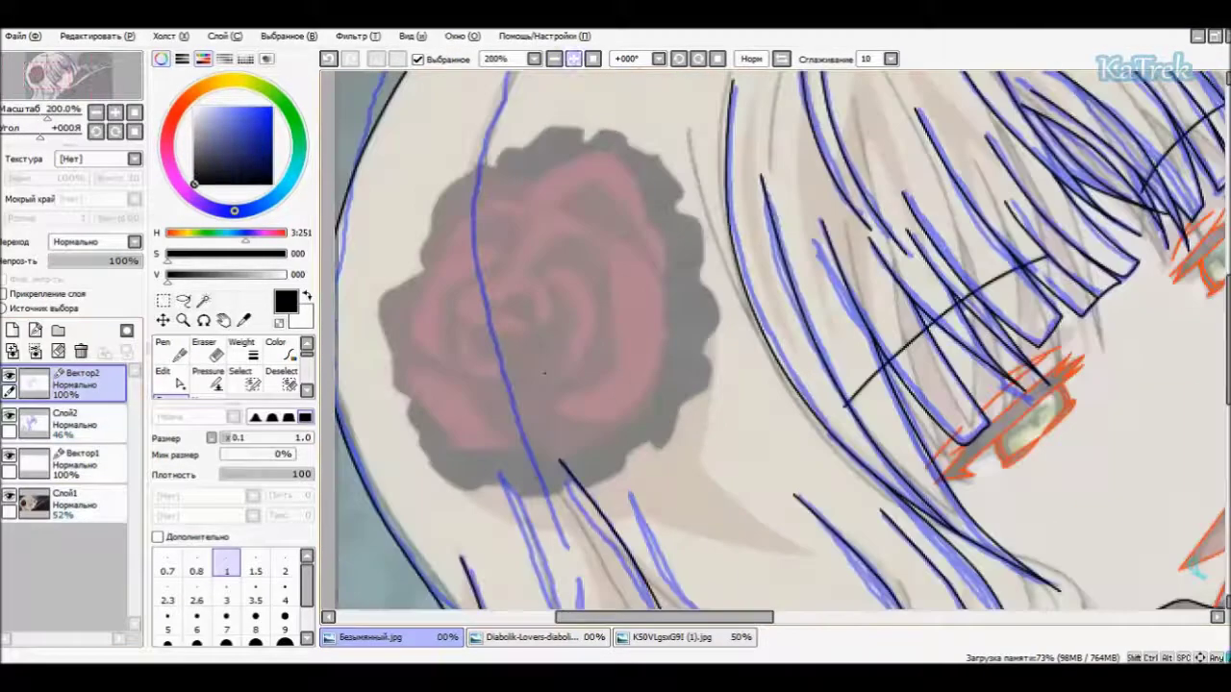
scroll(779, 341, "up", 4)
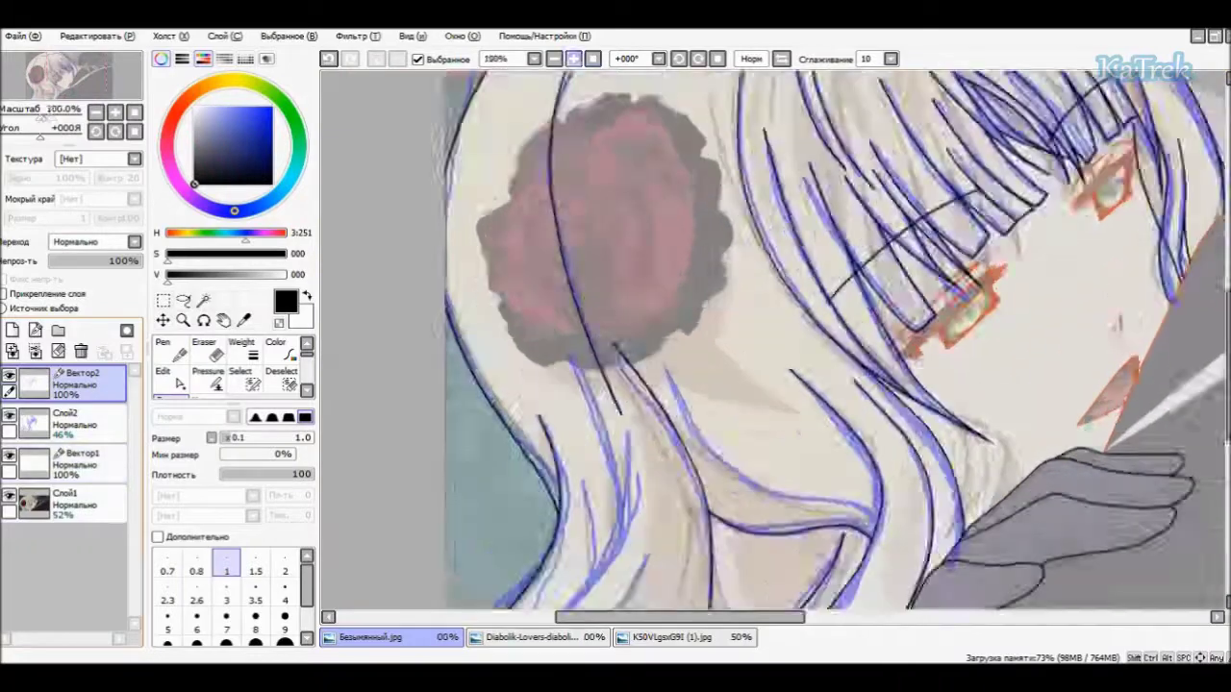
key("ctrl+plus")
key("ctrl+plus")
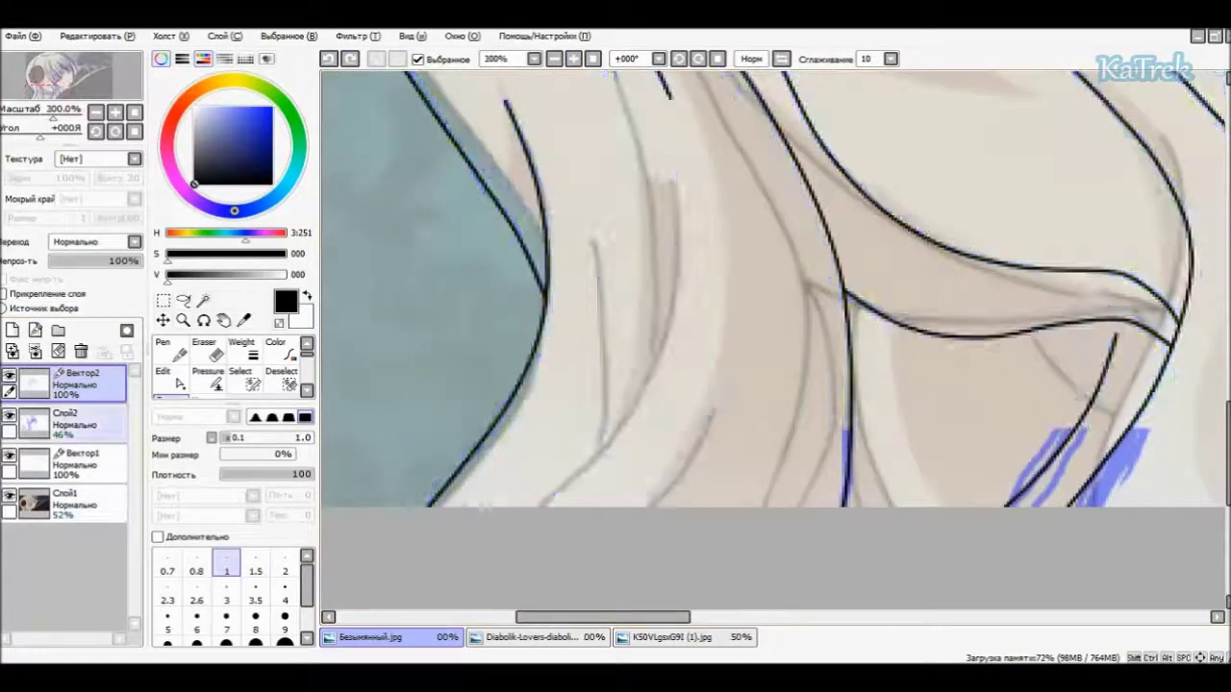
- Trace the short strand at the picture's lower edge and the longer curved strand beside it in black
left_click_drag(723, 370, 694, 437)
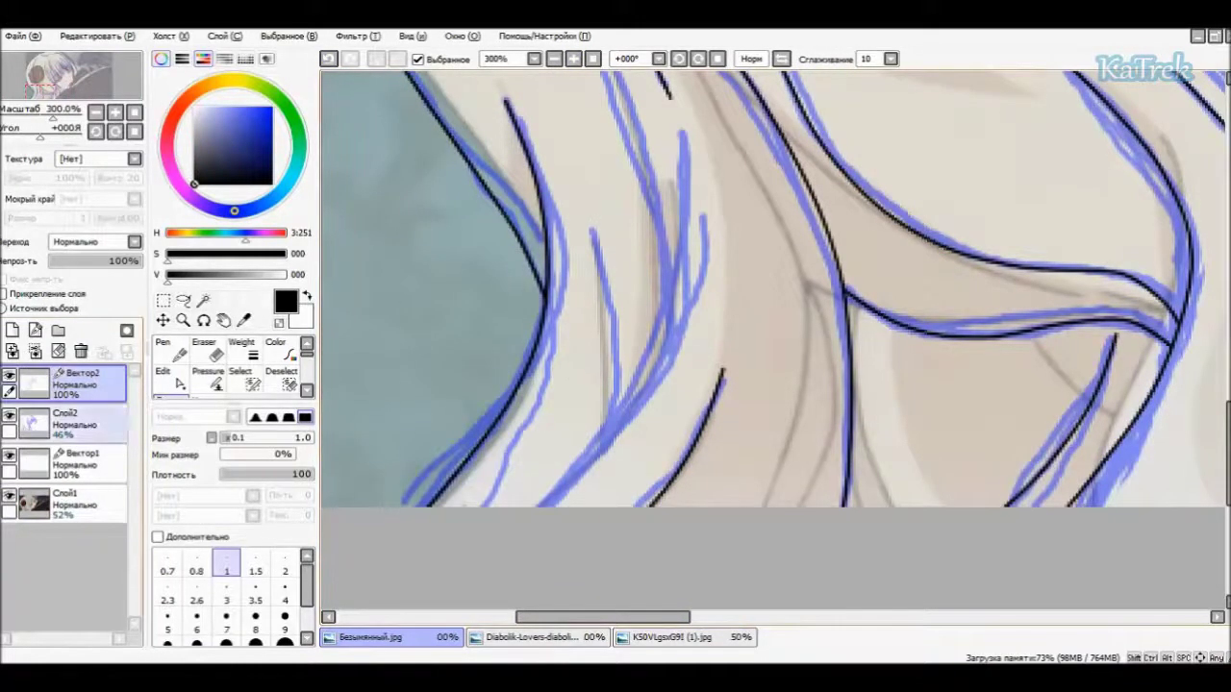
left_click(392, 356, "shift")
mouse_move(679, 130)
left_mouse_down()
mouse_move(686, 217)
mouse_move(664, 342)
left_mouse_up()
key("ctrl+z")
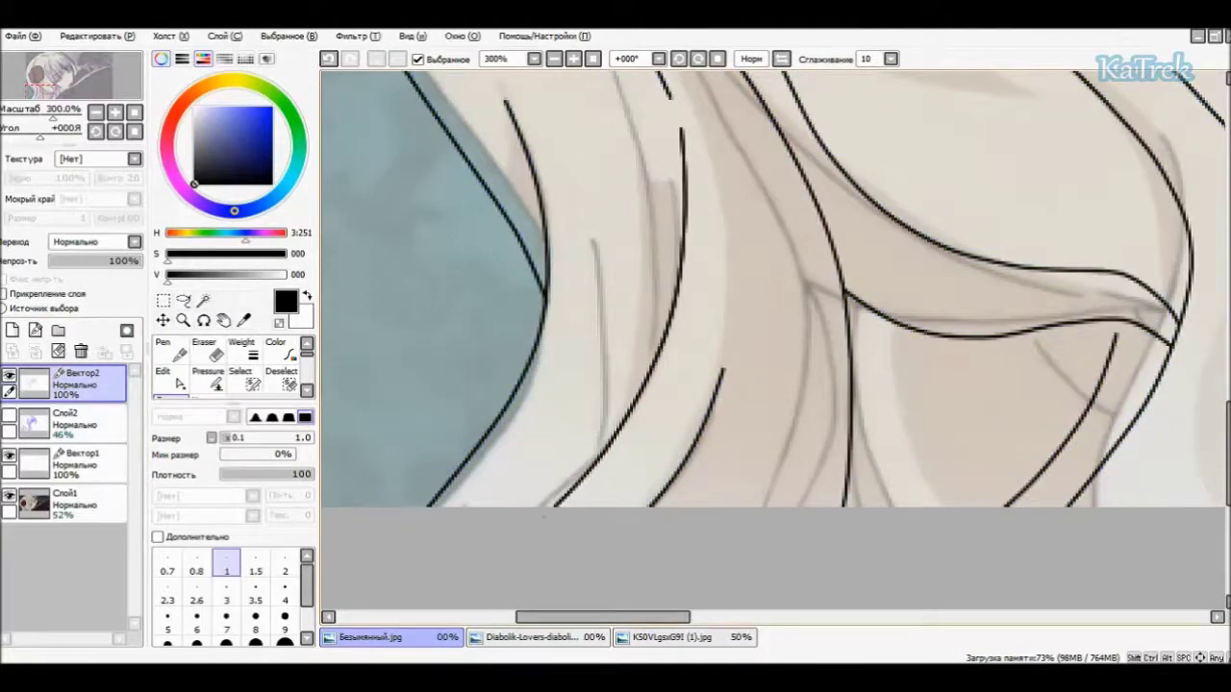
- Trace the strand hanging from the rose's lower edge and the short strand beside it, joining the curved lock
scroll(769, 337, "up", 3)
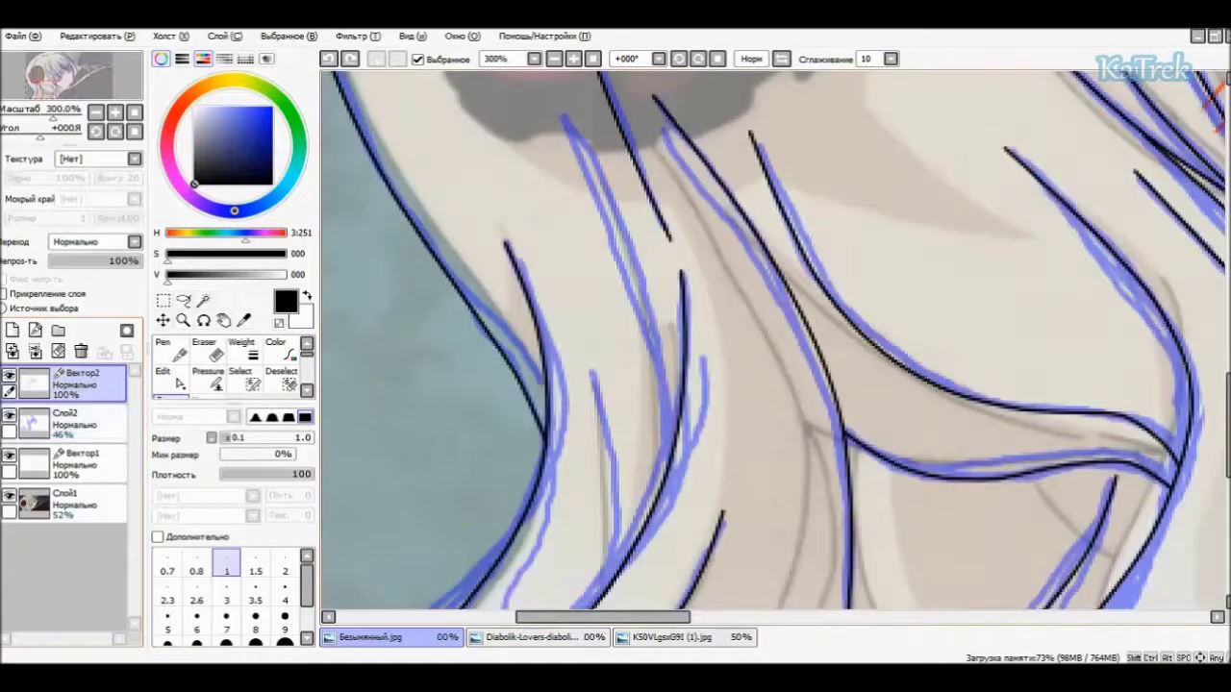
mouse_move(663, 403)
left_mouse_down()
mouse_move(614, 206)
mouse_move(573, 125)
left_mouse_up()
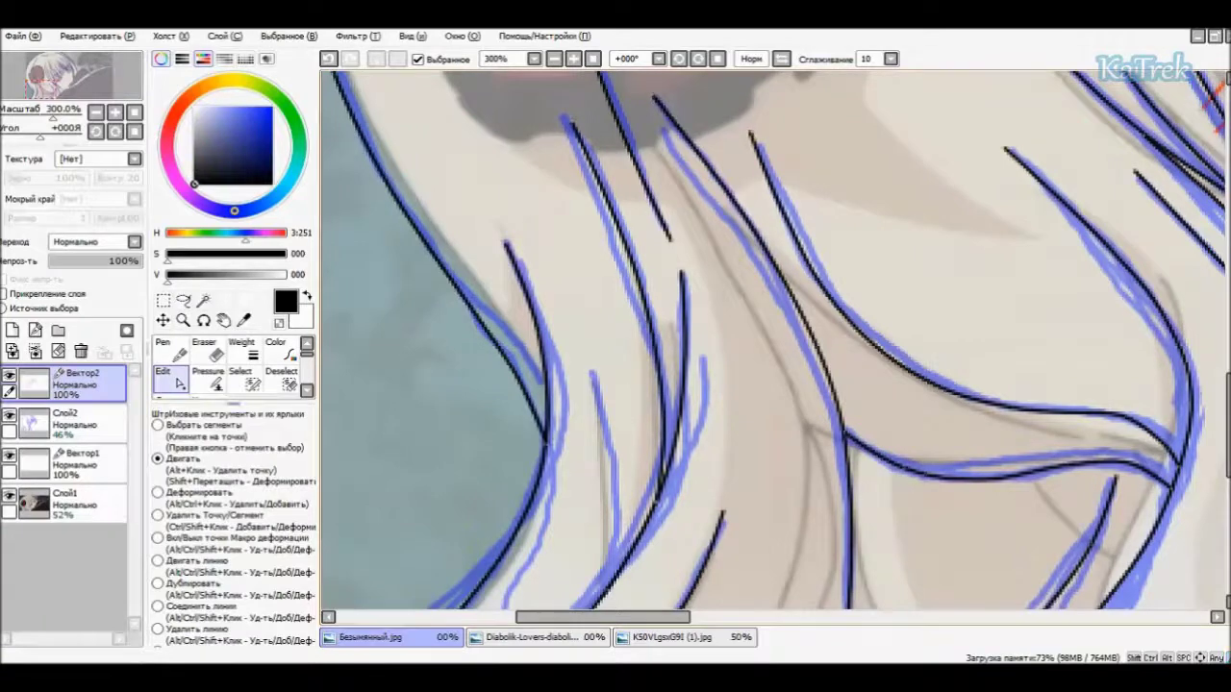
scroll(769, 337, "down", 2)
left_click_drag(589, 265, 608, 343)
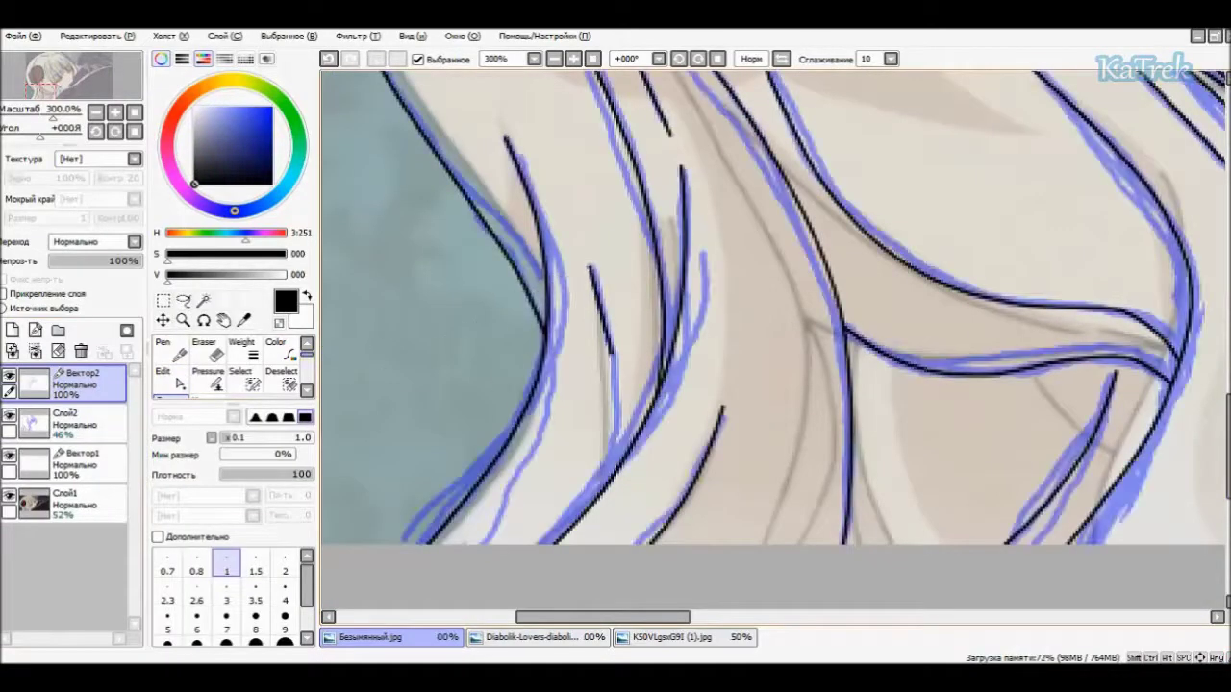
- Check the vector linework with Слой1 and Слой2 hidden and compare it with the blue sketch
left_click(9, 415)
key("Home")
left_click(9, 495)
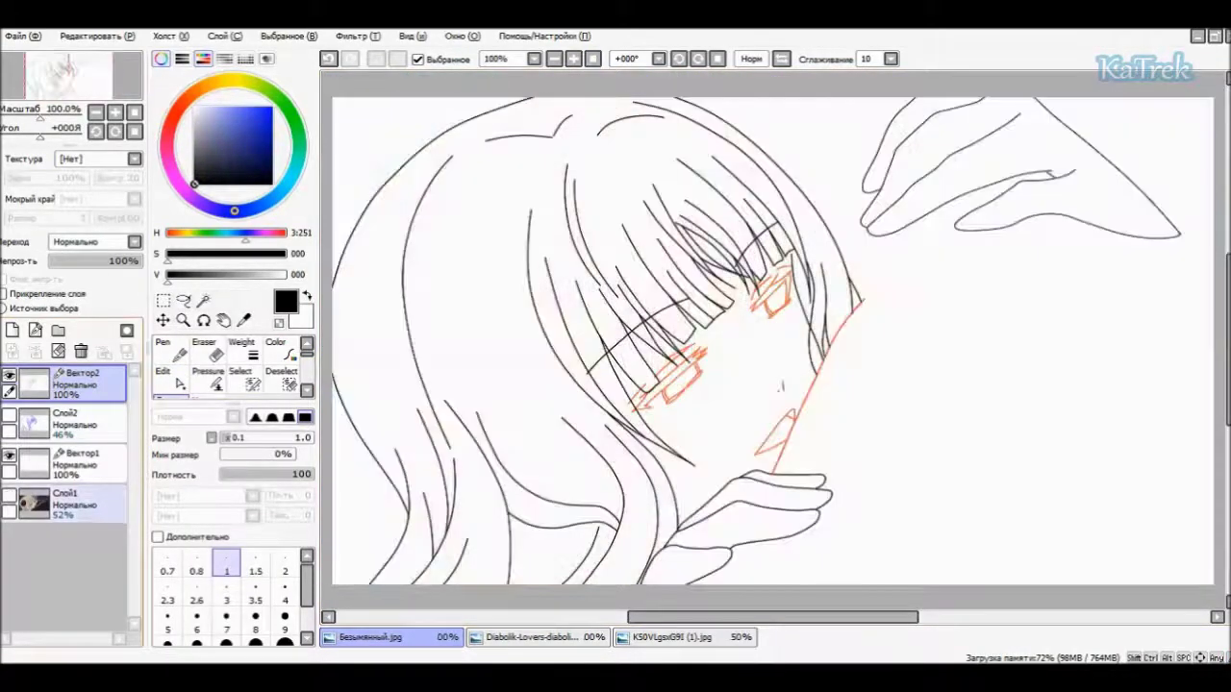
left_click(8, 415)
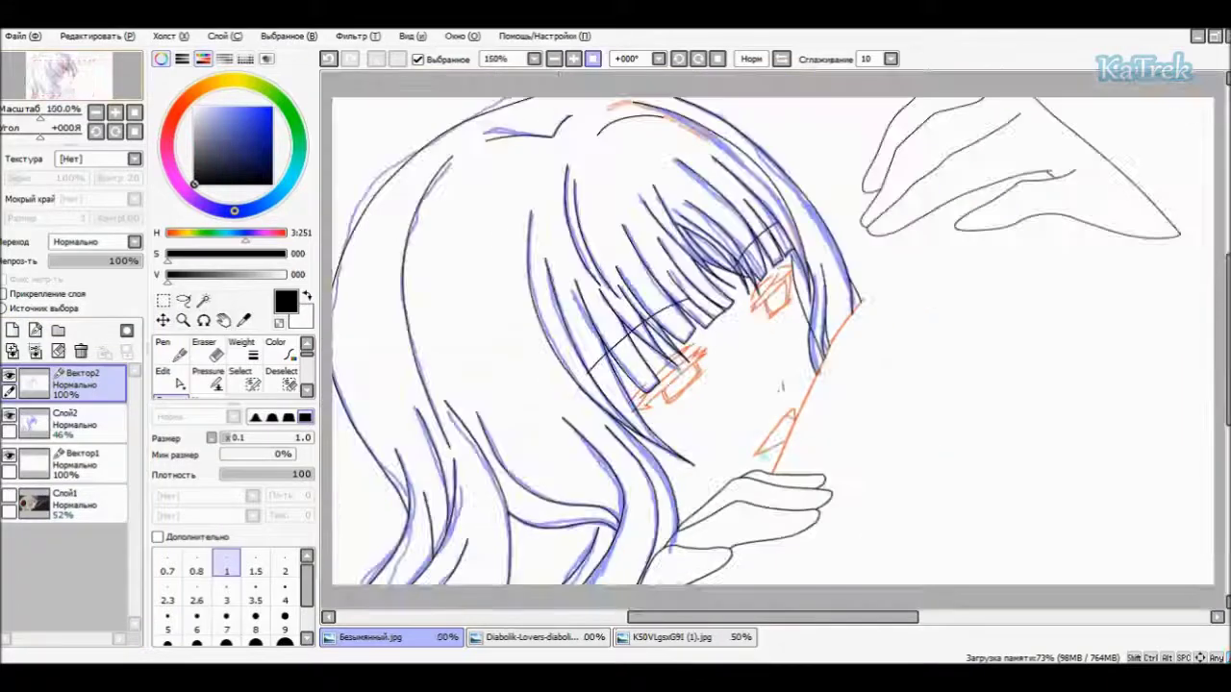
left_click(9, 414)
left_click(9, 495)
- Add a short black strand beneath the curved lock near the neck, parallel to the existing one
key("ctrl+plus")
key("ctrl+plus")
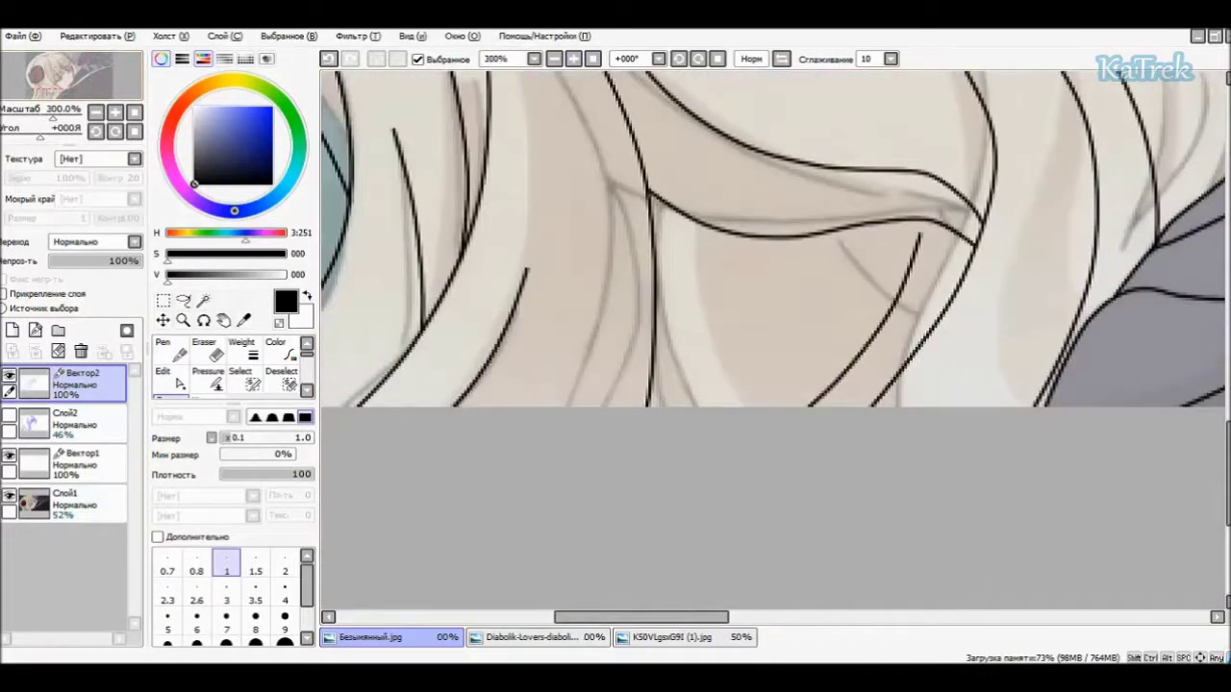
left_click(168, 378)
left_click_drag(779, 404, 748, 457)
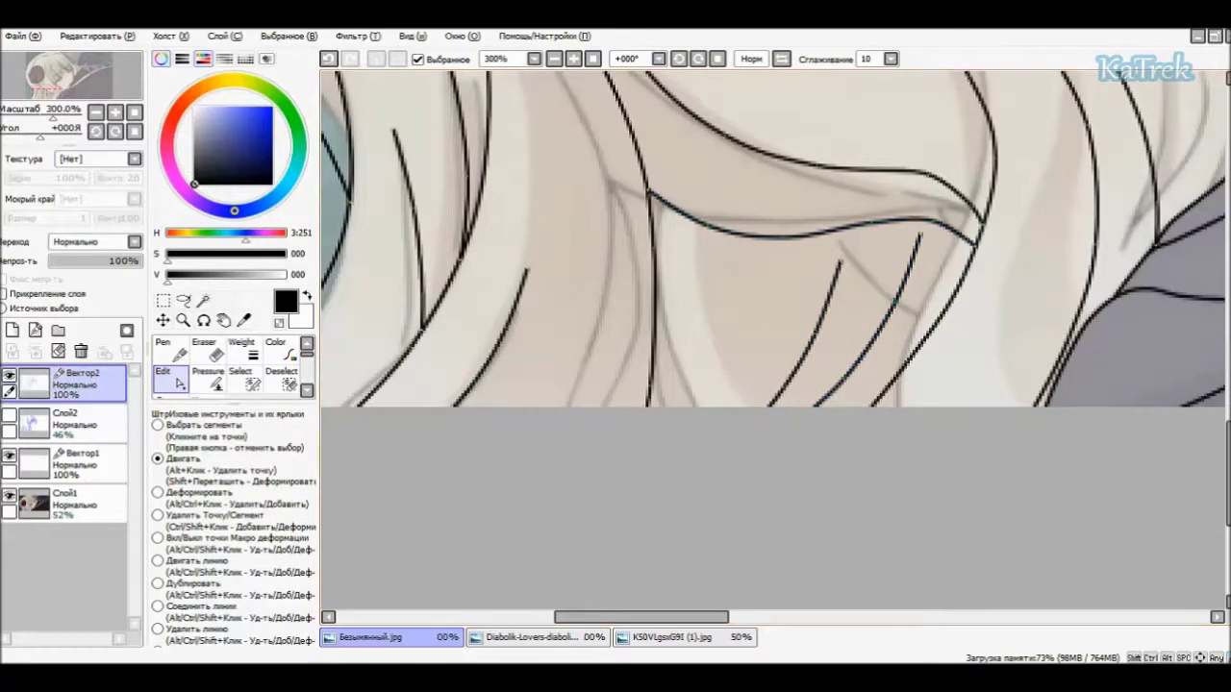
- Merge the hair linework of Вектор2 into Вектор1 and move Вектор1 above Слой2
key("ctrl+minus")
key("ctrl+minus")
key("ctrl+t")
key("ctrl+z")
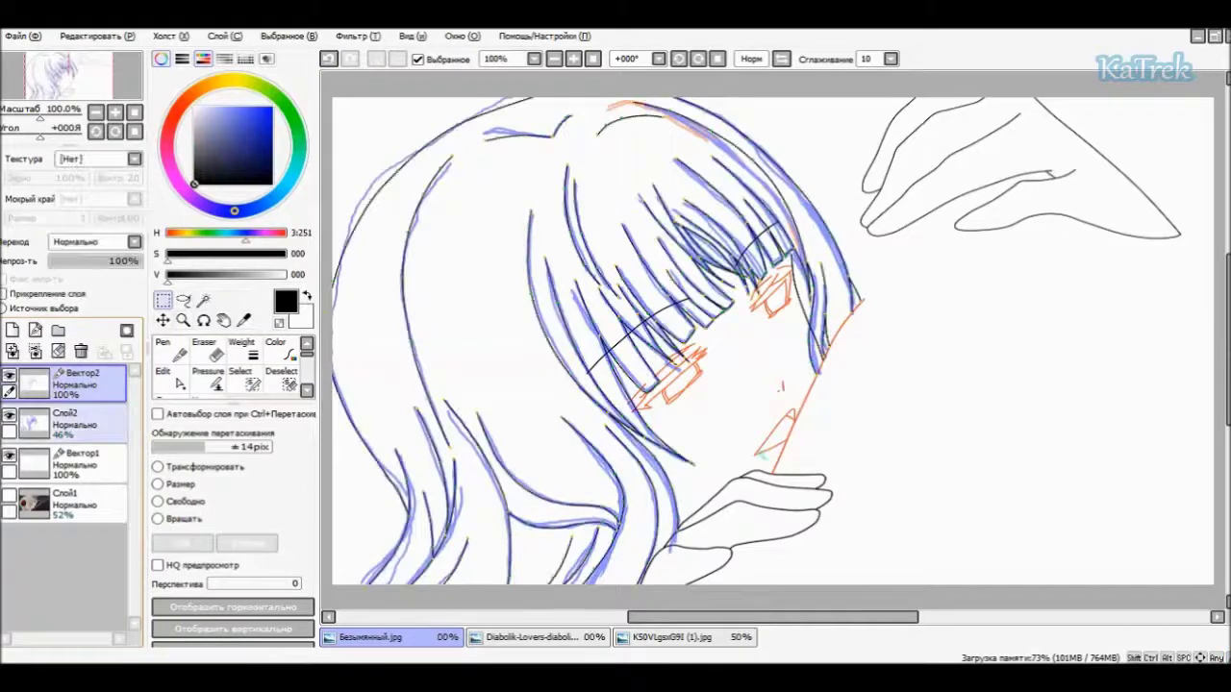
left_click_drag(68, 384, 67, 437)
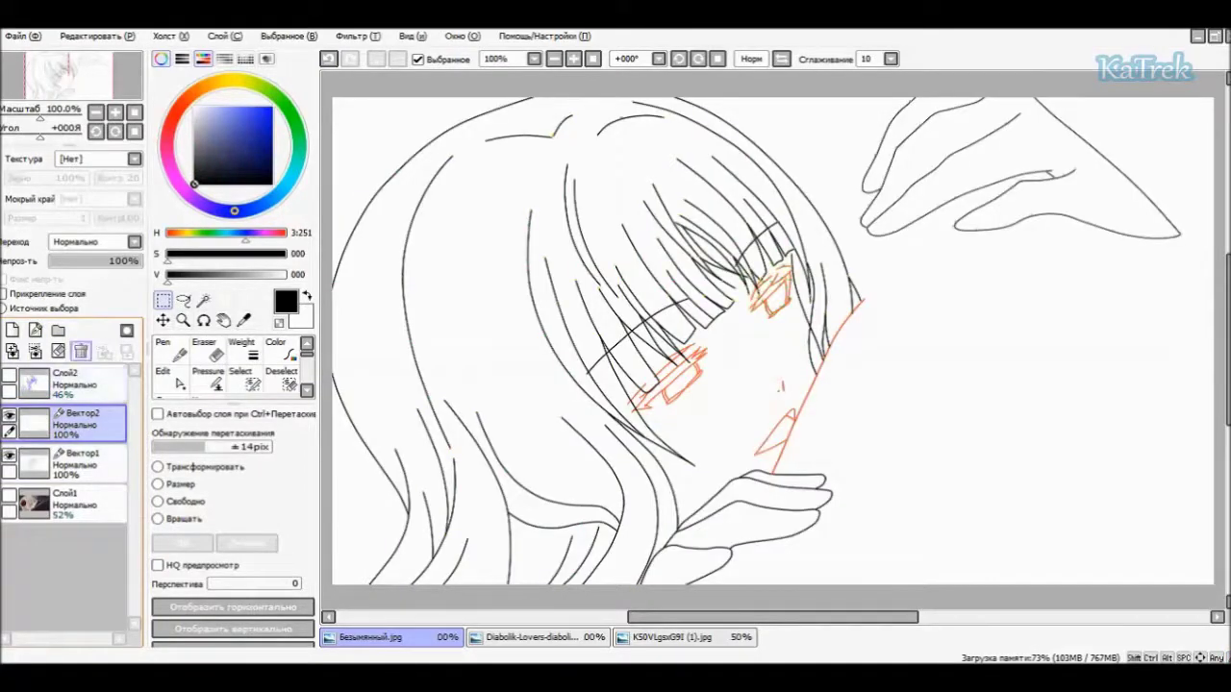
left_click(80, 351)
left_click_drag(67, 424, 68, 377)
- Try selecting the face area on Вектор1 with the Magic Wand at a colour difference of 109
left_click(203, 300)
left_click(740, 404)
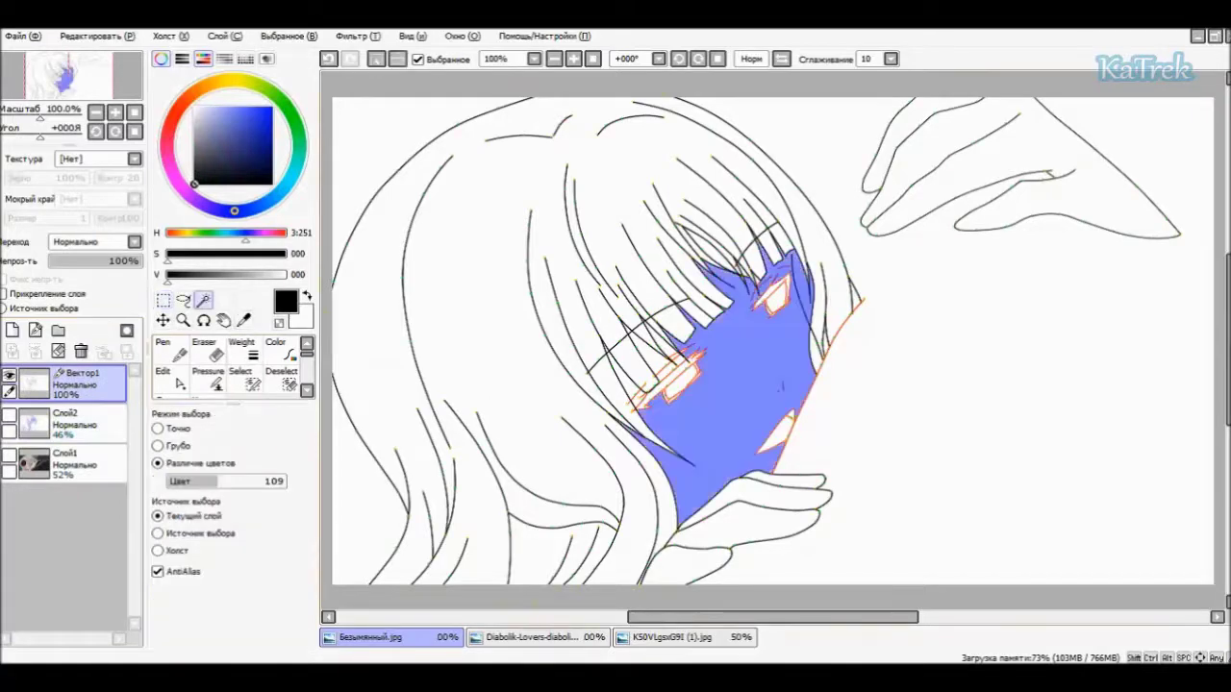
key("ctrl+d")
- Erase the overshooting ends of the side lock strands along the cheek's edge with a size 4 vector eraser
scroll(779, 365, "up", 4)
left_click(171, 378)
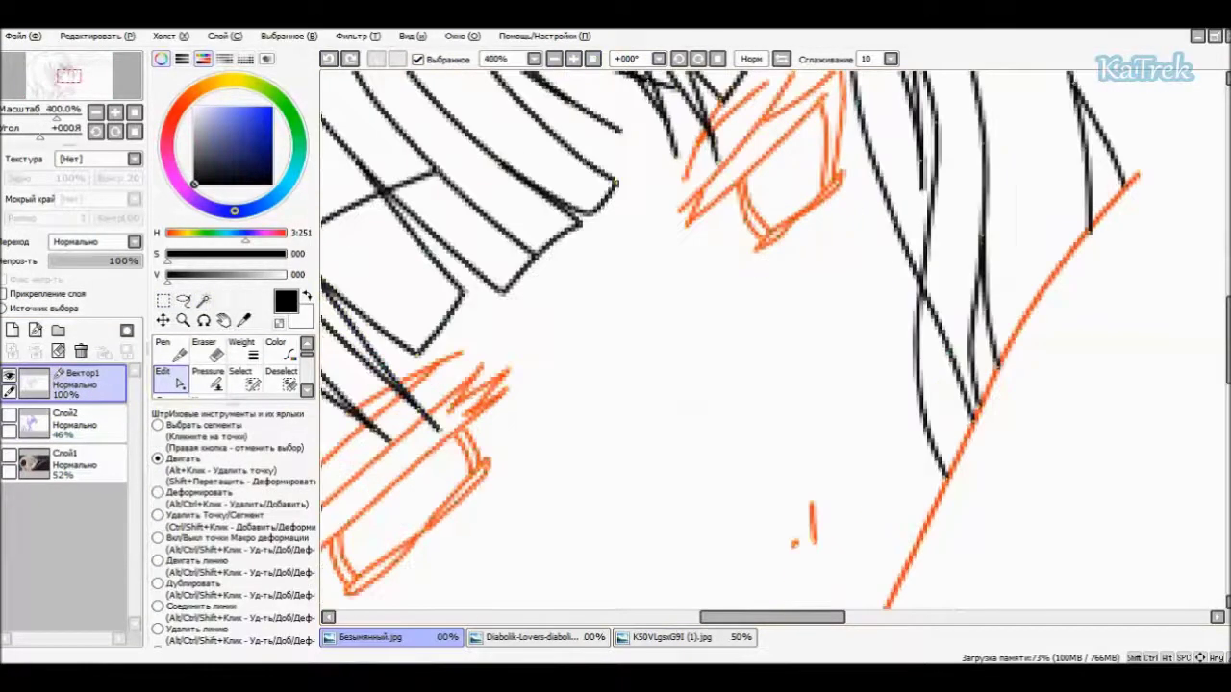
scroll(788, 308, "right", 3)
key("e")
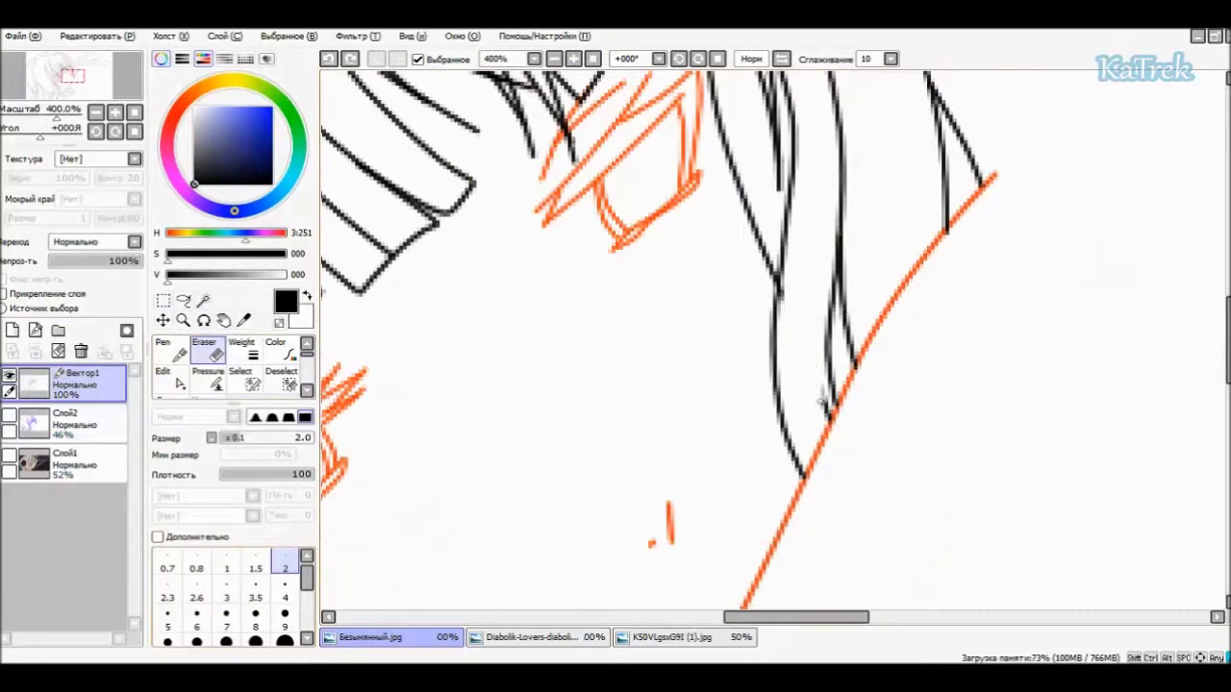
key("ctrl")
left_click(848, 437)
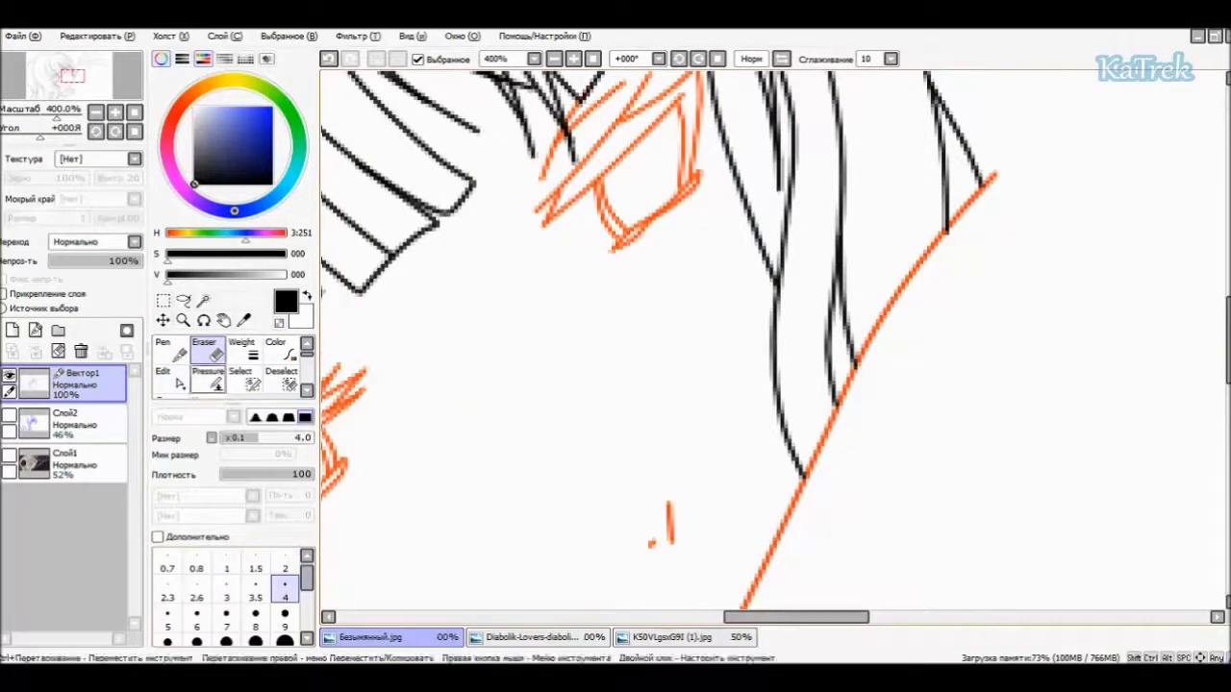
key("ctrl")
- Select the lower hand, the upper hand and the face area with the Magic Wand
key("Home")
key("w")
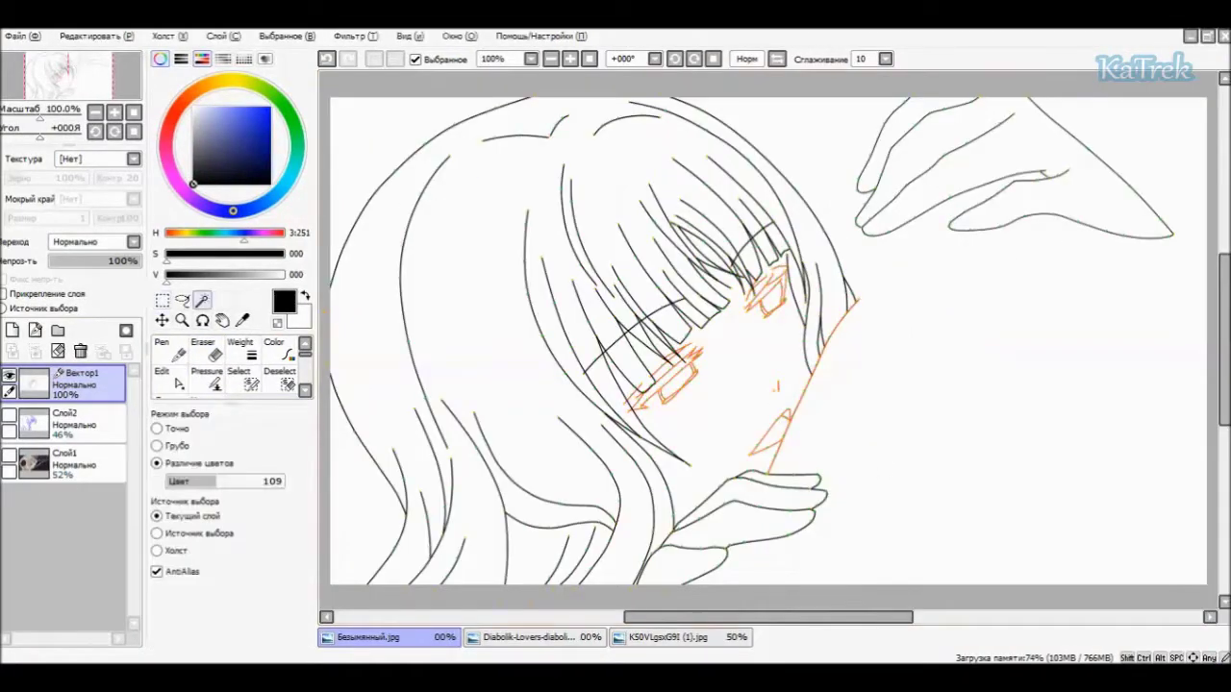
left_click(749, 505)
left_click(1019, 188)
left_click(777, 385)
scroll(777, 384, "up", 2)
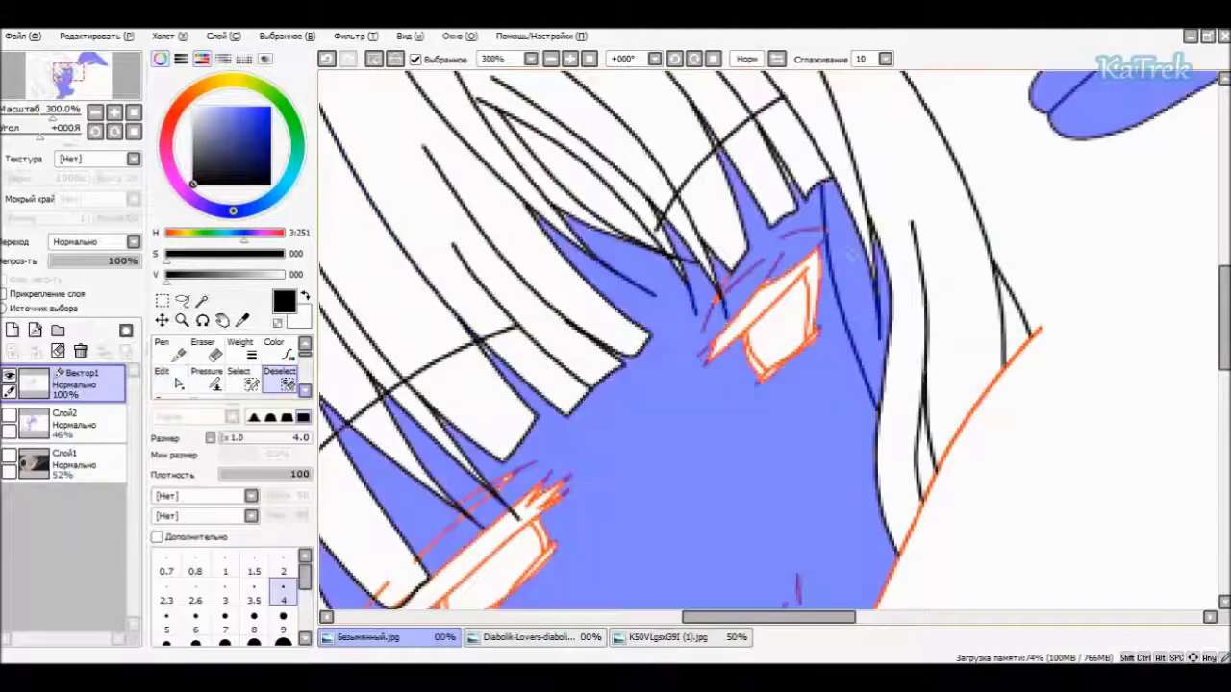
- Enlarge the Deselect brush for trimming the skin selection
key("bracketright")
key("bracketright")
key("bracketright")
key("bracketright")
key("bracketright")
key("bracketright")
key("bracketright")
key("bracketright")
key("bracketright")
key("bracketright")
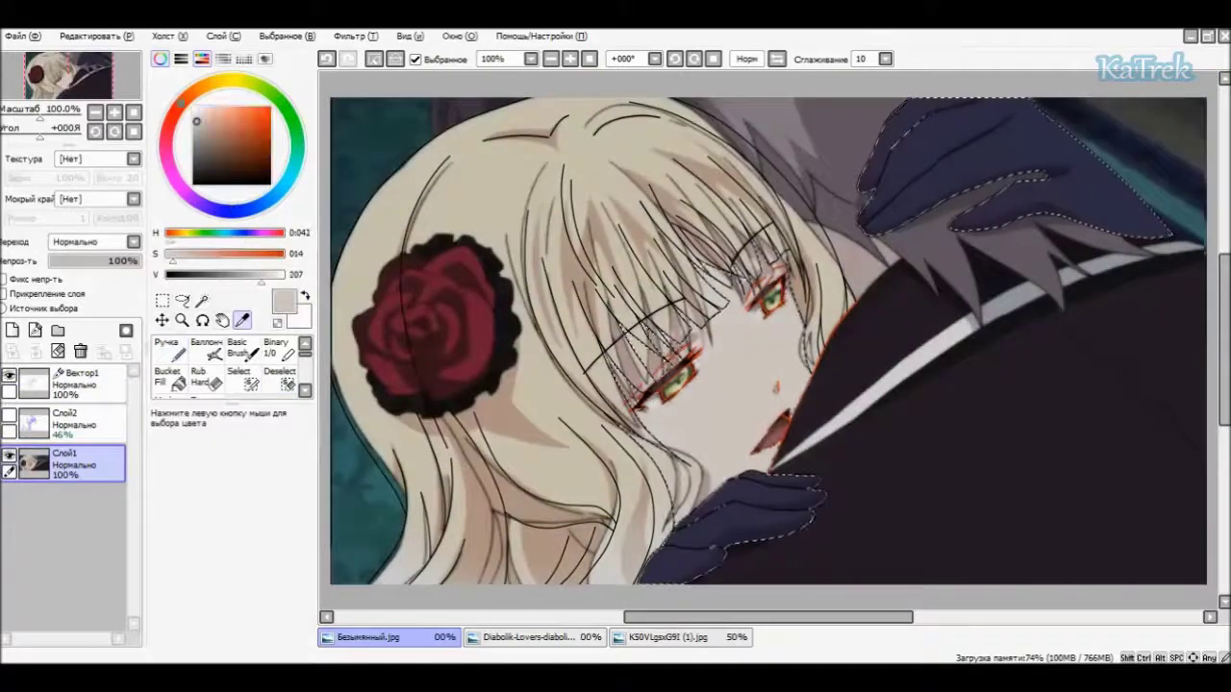
- Sample the light skin tone and its shadow tone from the screenshot on Слой1 and store them as colour swatches
left_click(244, 59)
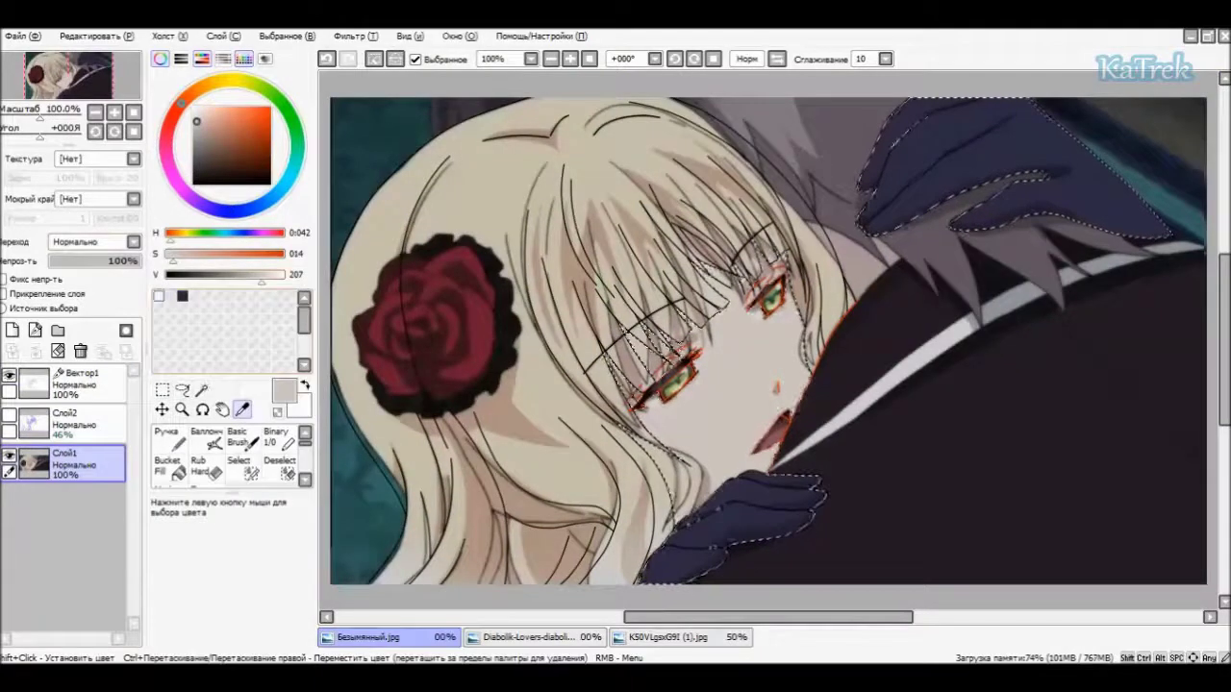
right_click(182, 295)
left_click(202, 308)
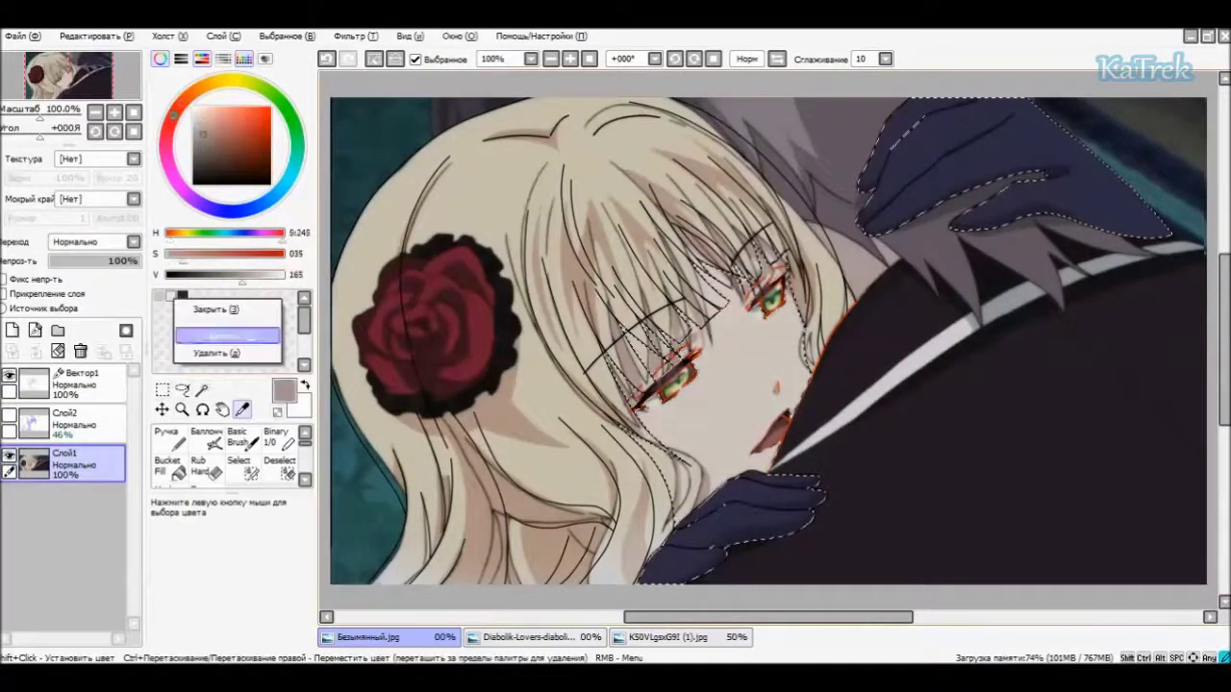
left_click(245, 59)
- Create a new layer directly above Слой2, lower Слой1's opacity to 62%, and make the new layer active
left_click(58, 423)
left_click(12, 330)
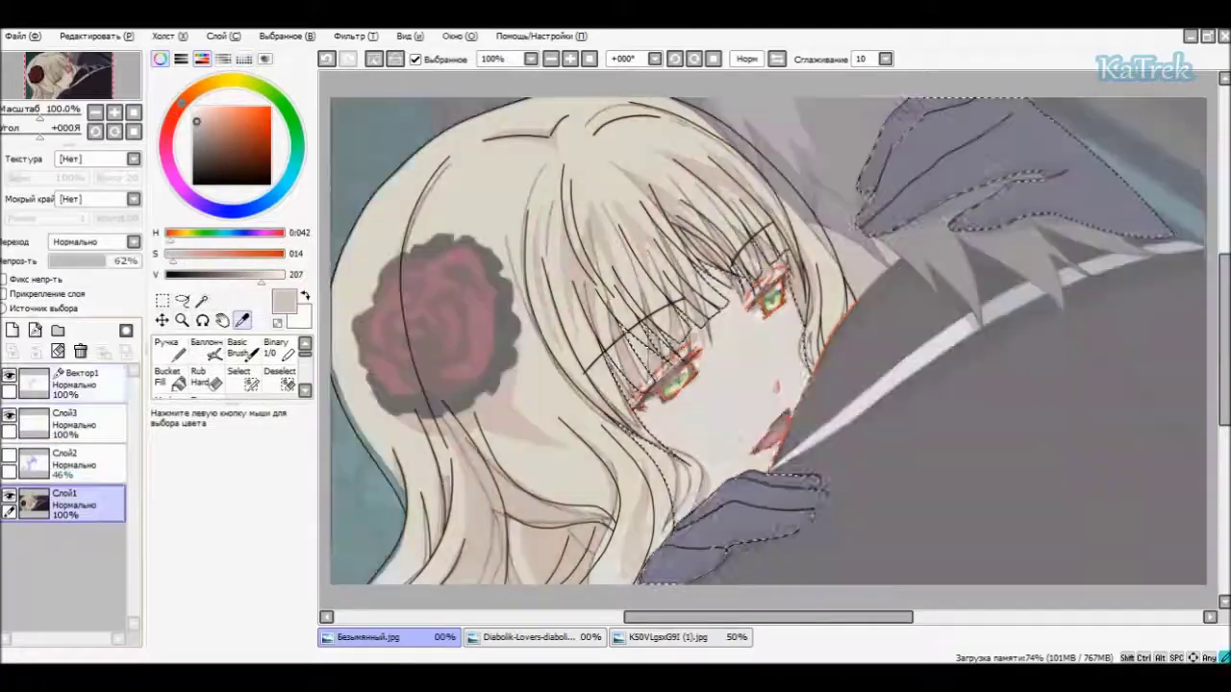
left_click(67, 423)
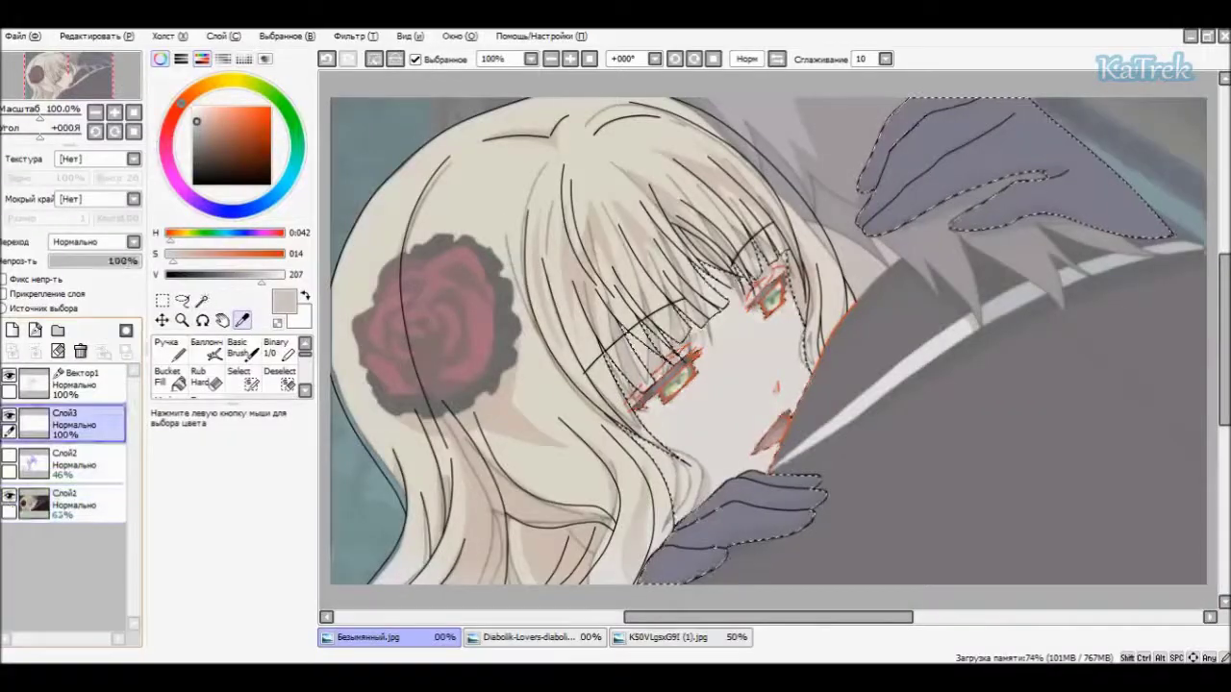
- Paint the selected face and lower hand on Слой3 with the light skin colour using a size 50 pen, and hide Слой1
key("n")
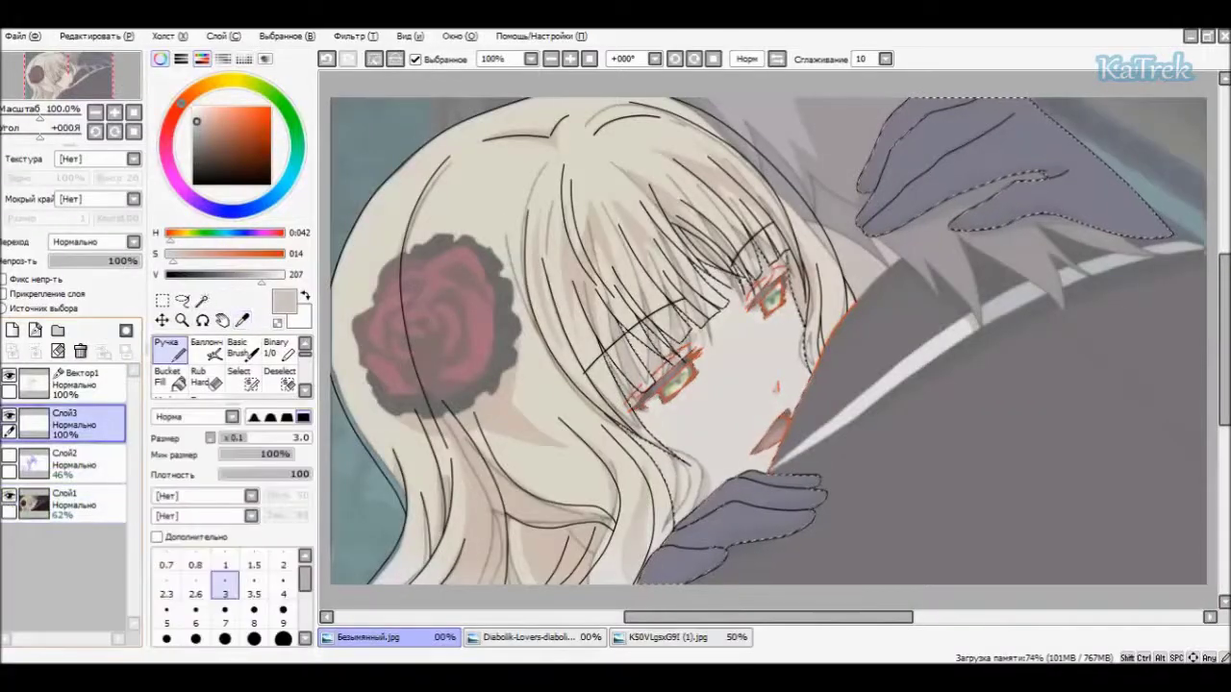
left_click(244, 58)
left_click(244, 59)
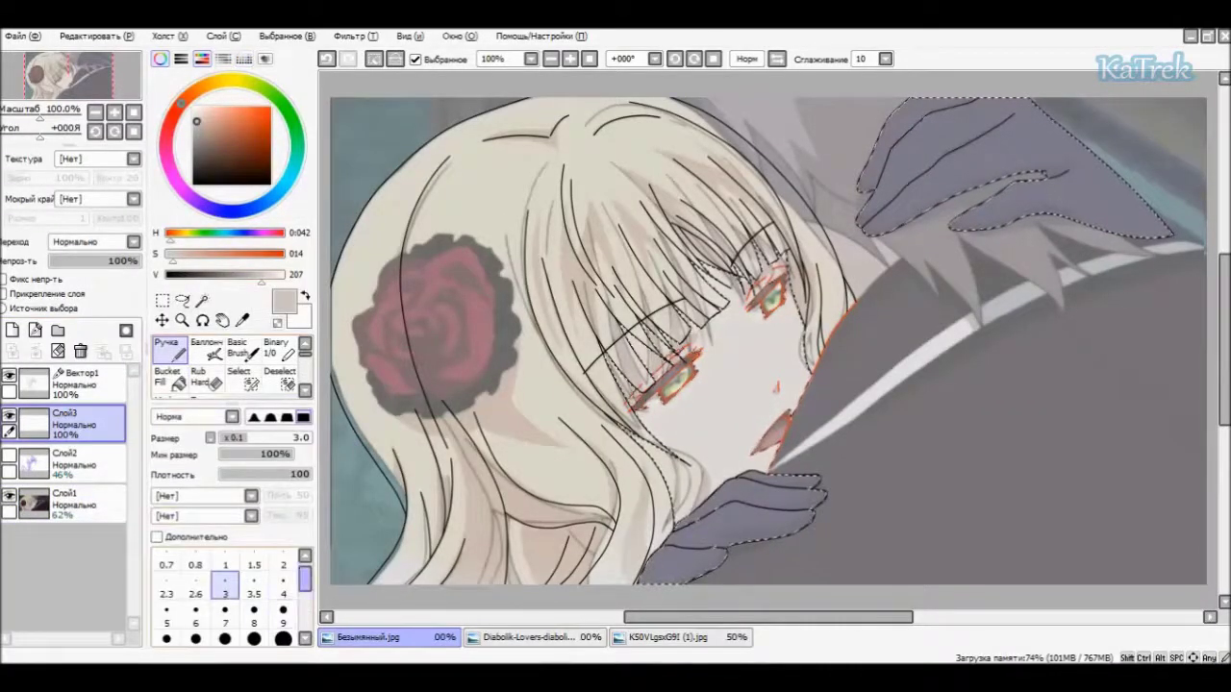
scroll(240, 596, "down", 3)
left_click(283, 636)
mouse_move(695, 408)
left_mouse_down()
mouse_move(677, 476)
mouse_move(712, 413)
mouse_move(739, 522)
left_mouse_up()
left_click(9, 493)
left_click_drag(780, 466, 627, 360)
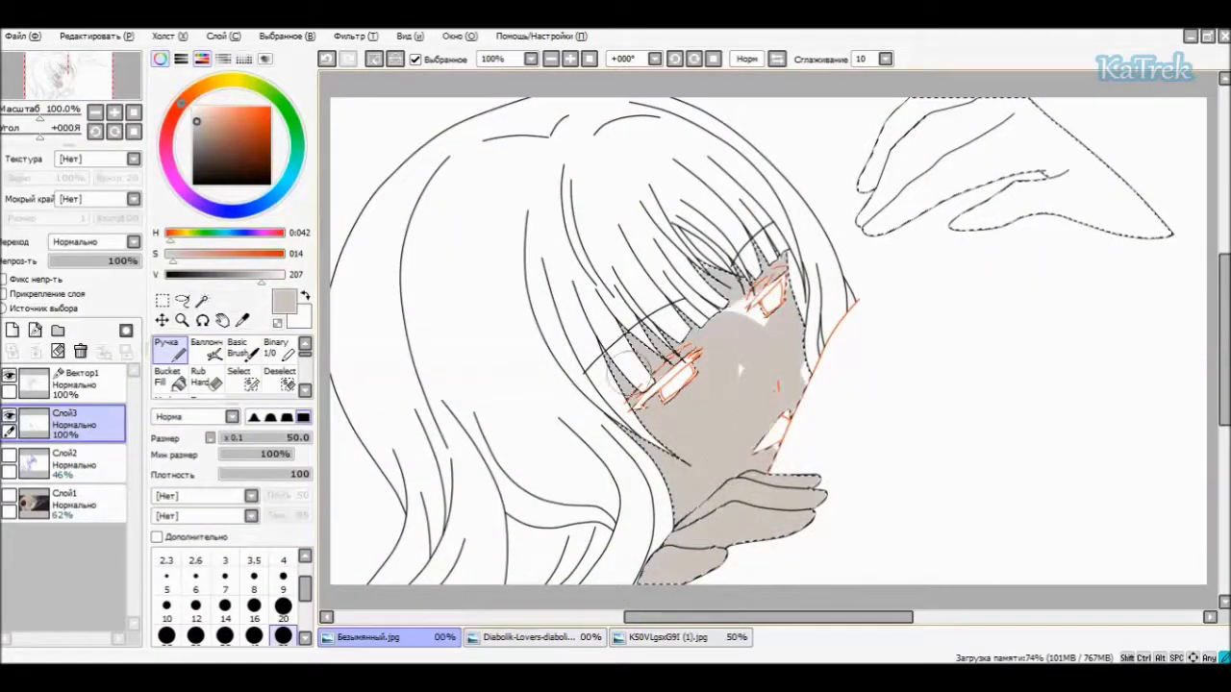
- Paint the selected upper hand with the same skin colour and clear the selection
mouse_move(894, 183)
left_mouse_down()
mouse_move(1057, 144)
mouse_move(923, 125)
left_mouse_up()
mouse_move(1057, 182)
left_mouse_down()
mouse_move(1180, 151)
mouse_move(1154, 221)
left_mouse_up()
key("m")
key("ctrl+d")
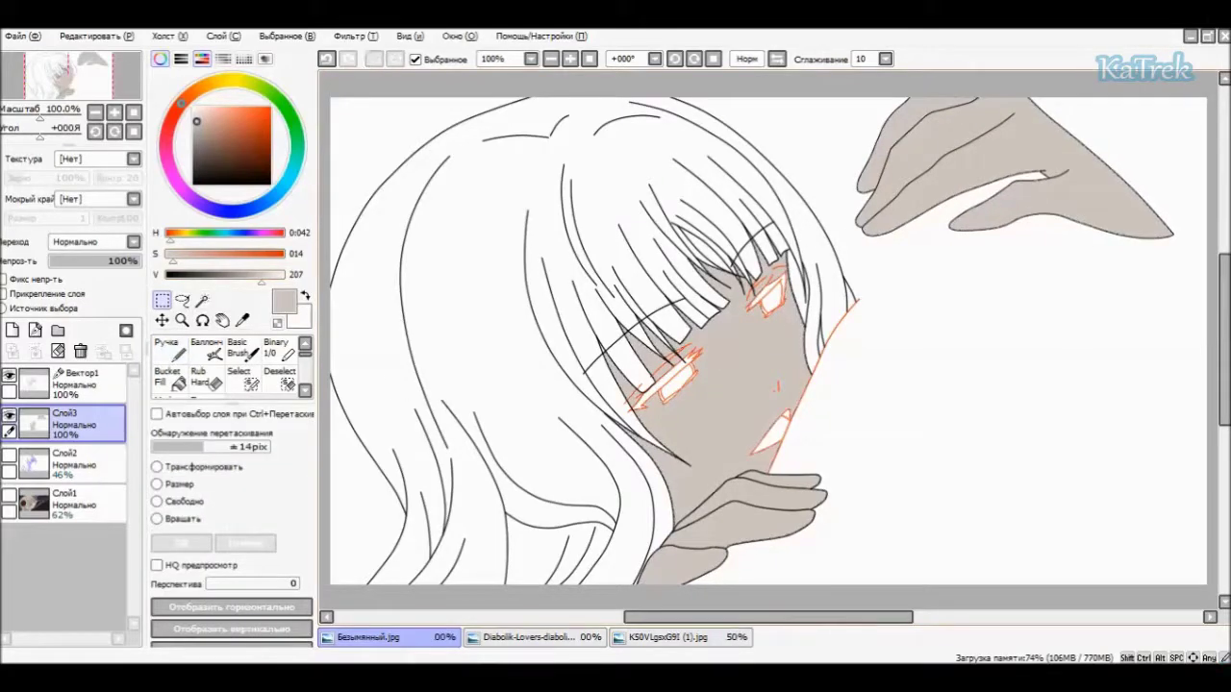
- Create a new layer beneath Слой3 and cover the whole canvas with dark grey using a size 350 pen
left_click(11, 330)
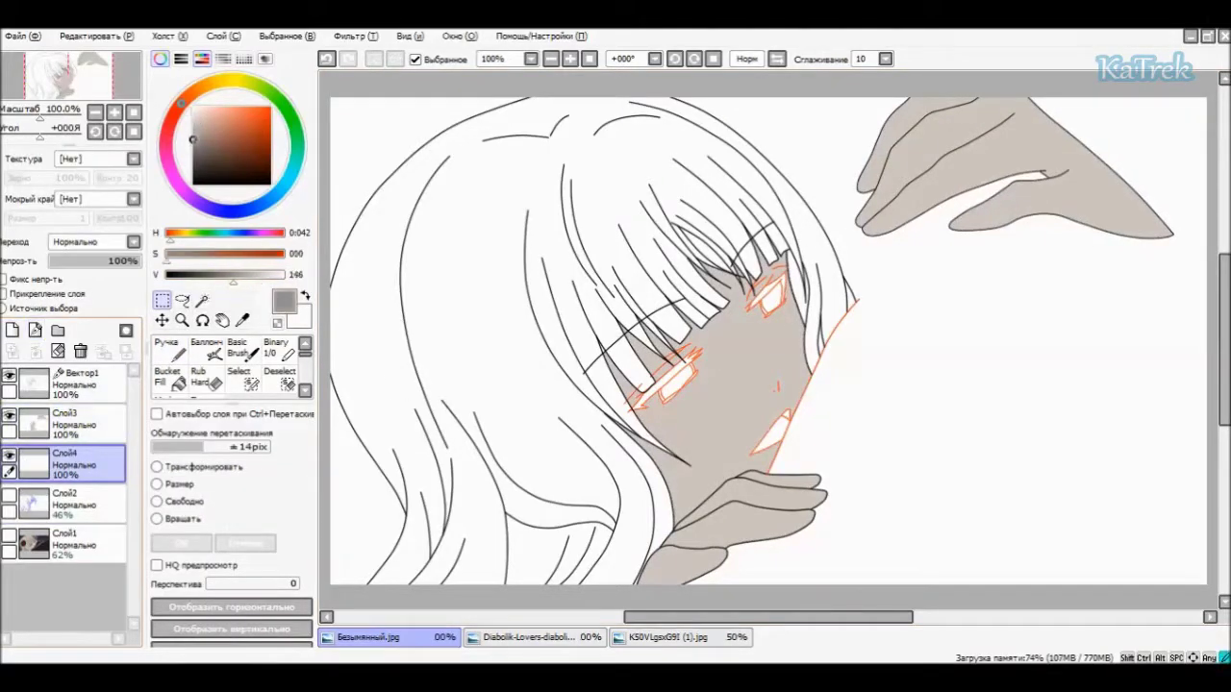
left_click(210, 274)
left_click(167, 348)
scroll(231, 596, "down", 3)
left_click(282, 616)
mouse_move(442, 289)
left_mouse_down()
mouse_move(1086, 317)
mouse_move(1105, 154)
left_mouse_up()
left_click(163, 301)
- Pick the light skin colour again and erase the skin spill along the side lock on Слой3 with a size 9 hard eraser
left_click(242, 320)
left_click(67, 423)
left_click(166, 348)
left_click(570, 59)
left_click(570, 59)
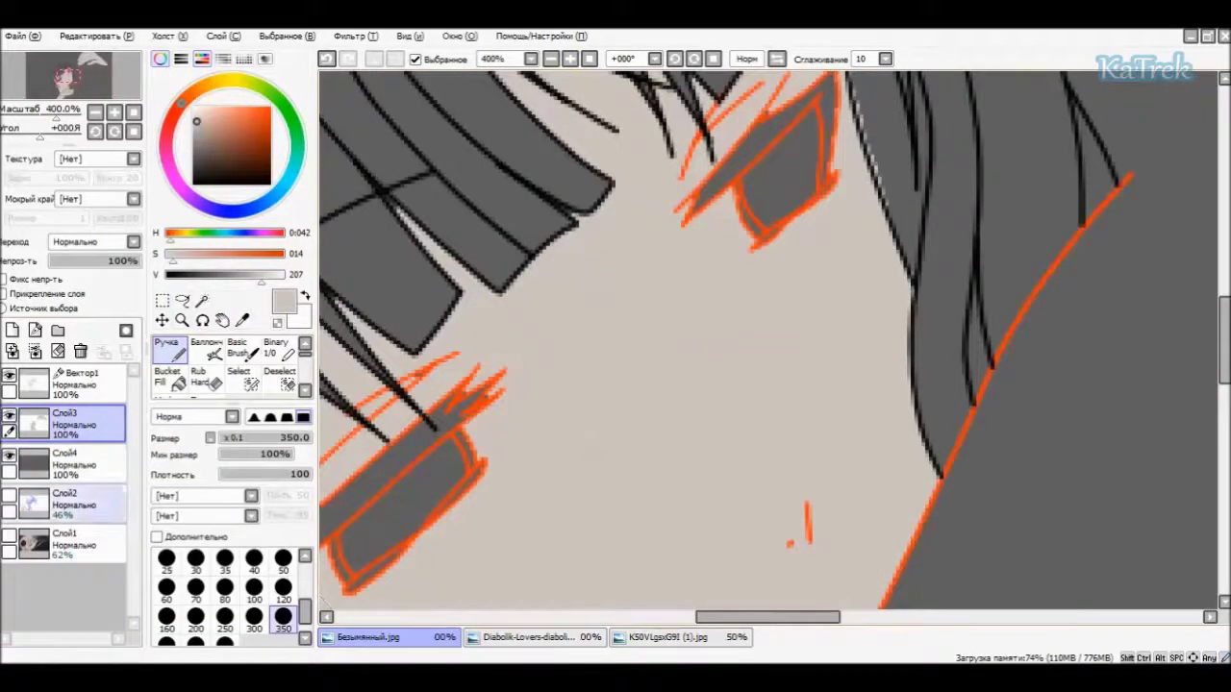
key("e")
scroll(1182, 346, "up", 3)
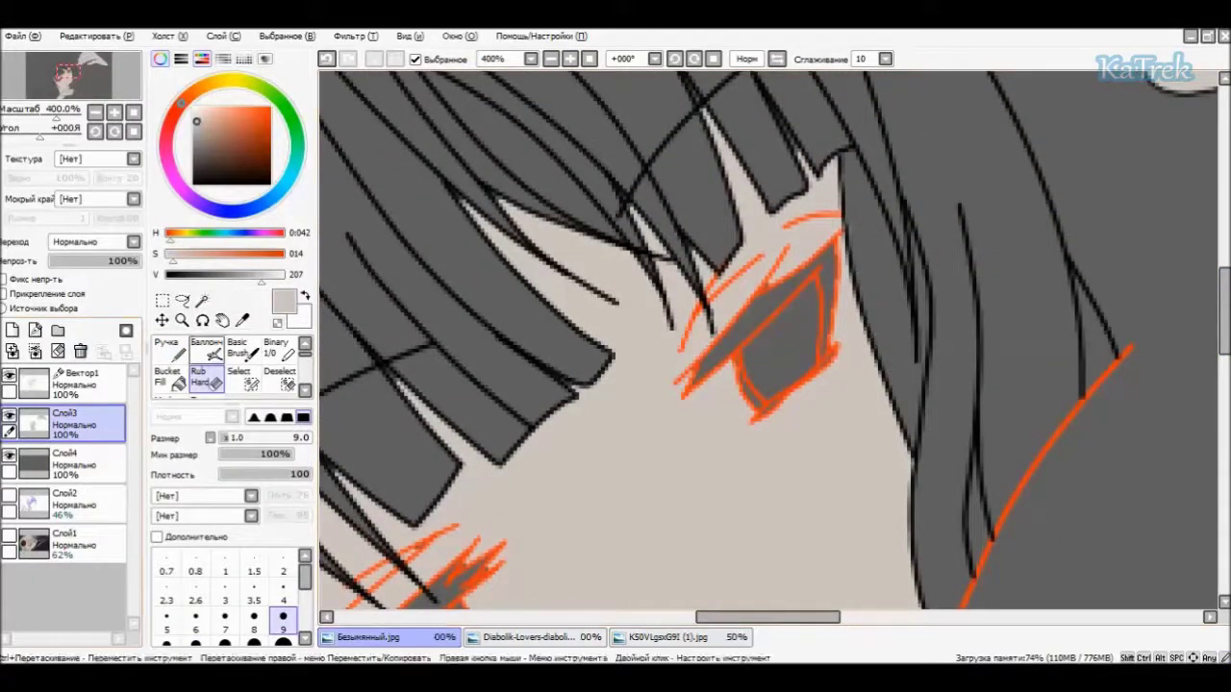
- Clean up the skin fill's edges between the fringe strands and around the hand with size 1 and 2 pens and a size 9 eraser
key("n")
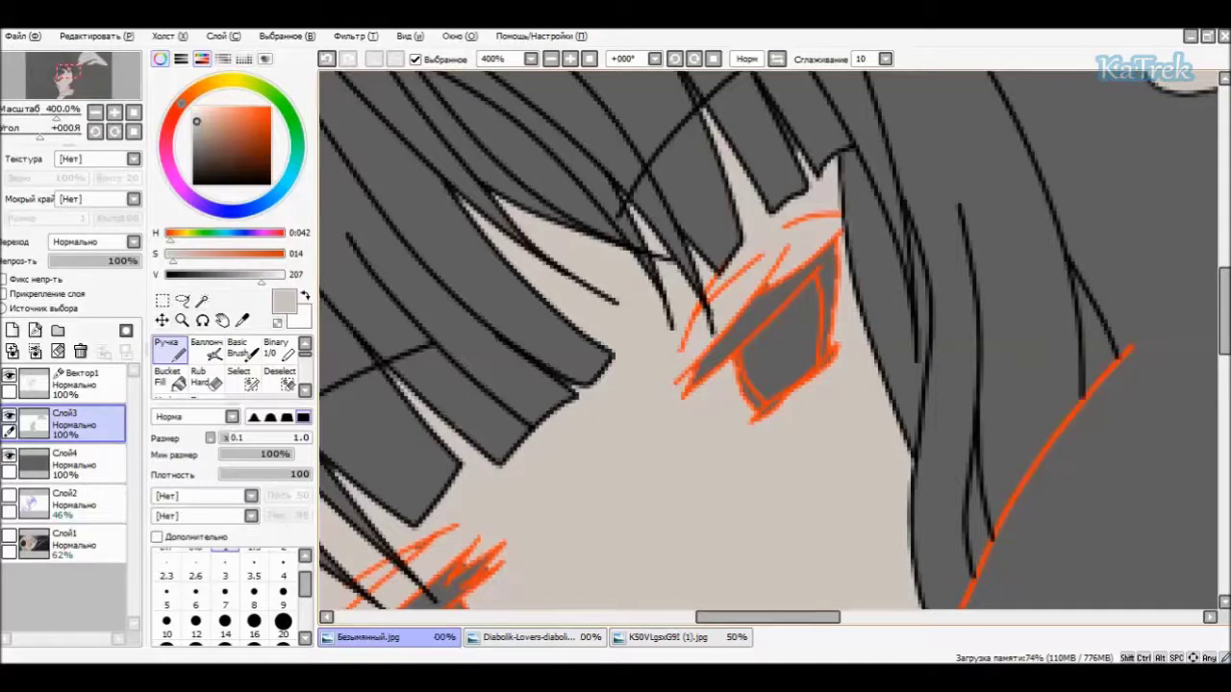
scroll(769, 340, "up", 2)
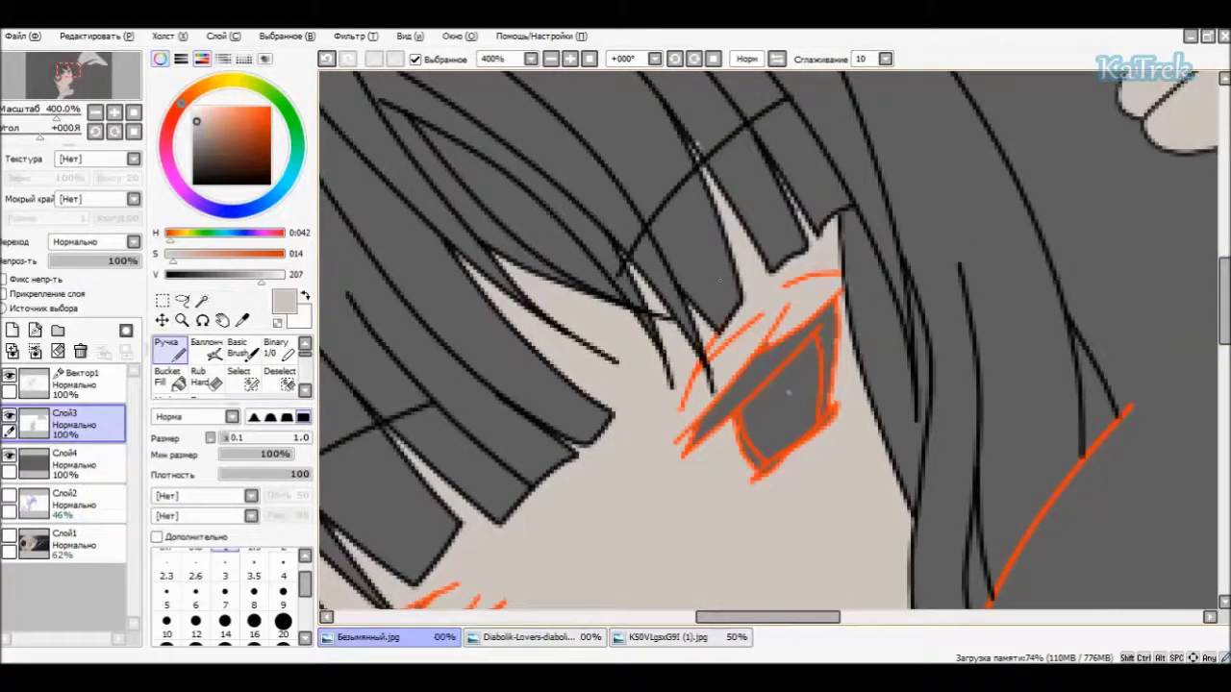
key("e")
scroll(769, 341, "down", 10)
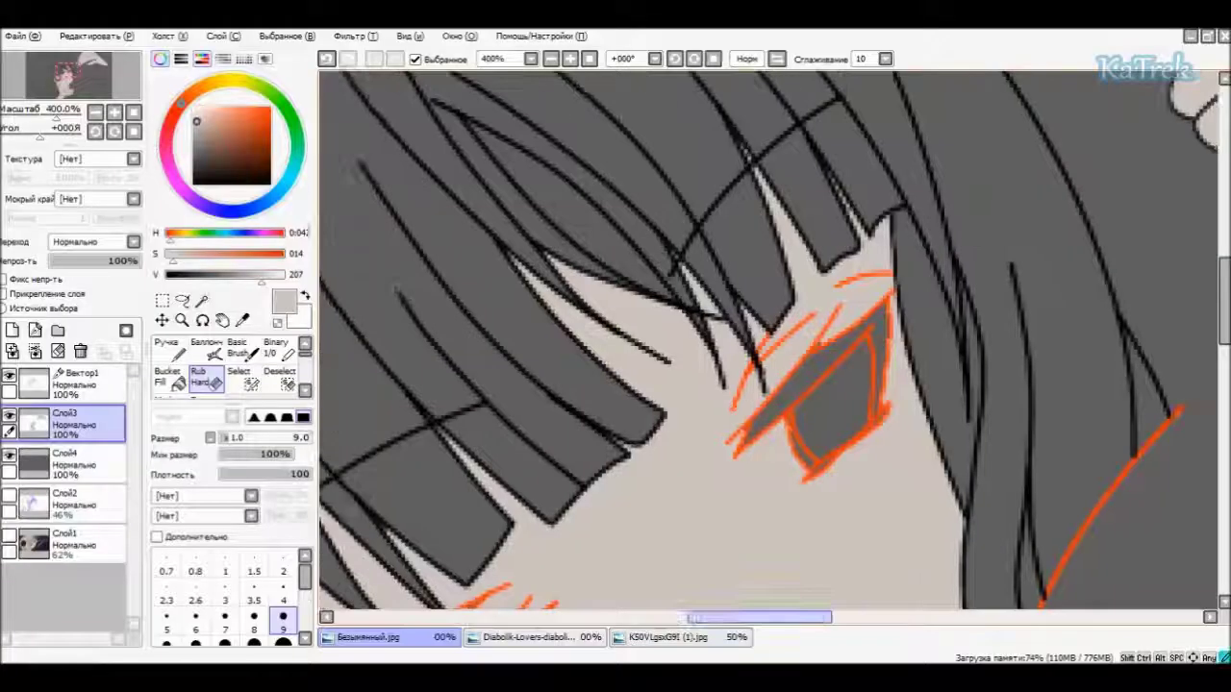
key("n")
scroll(440, 571, "up", 10)
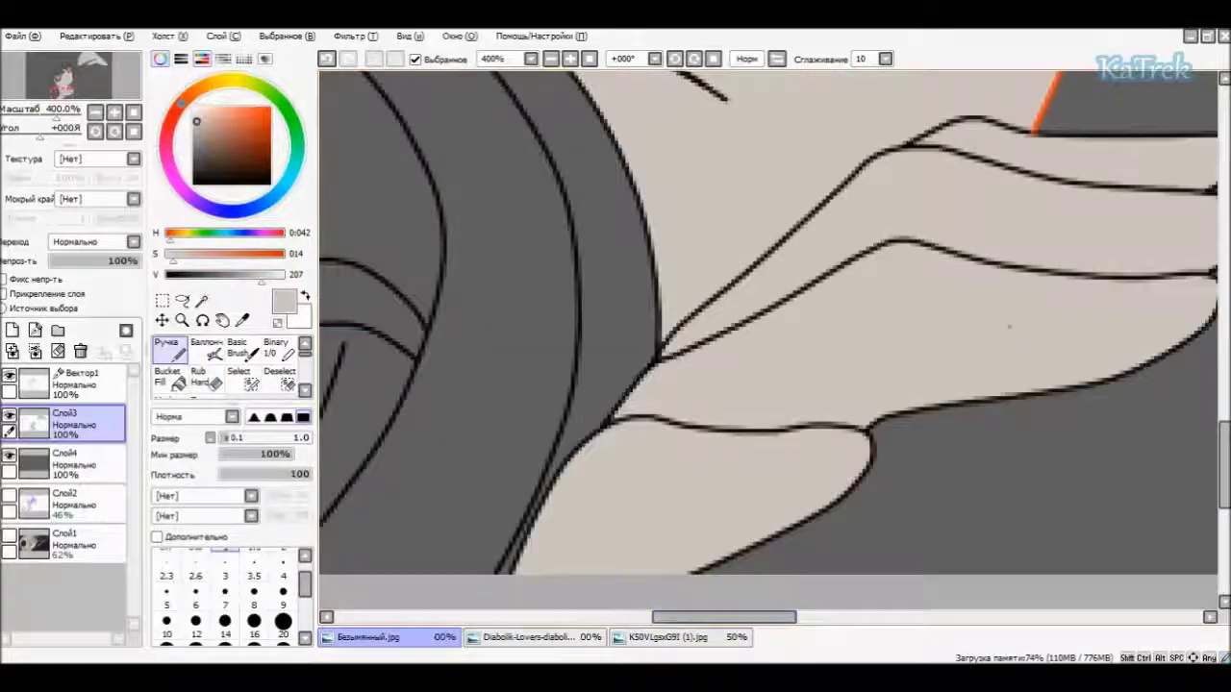
scroll(769, 341, "up", 3)
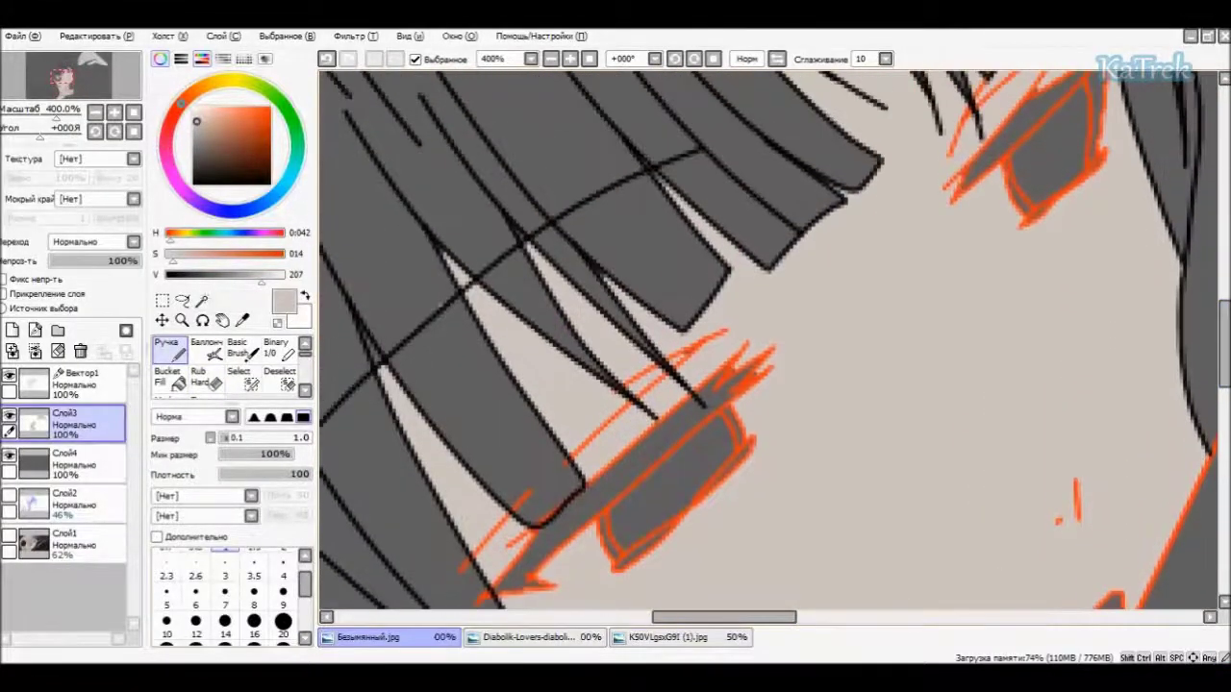
scroll(664, 286, "up", 3)
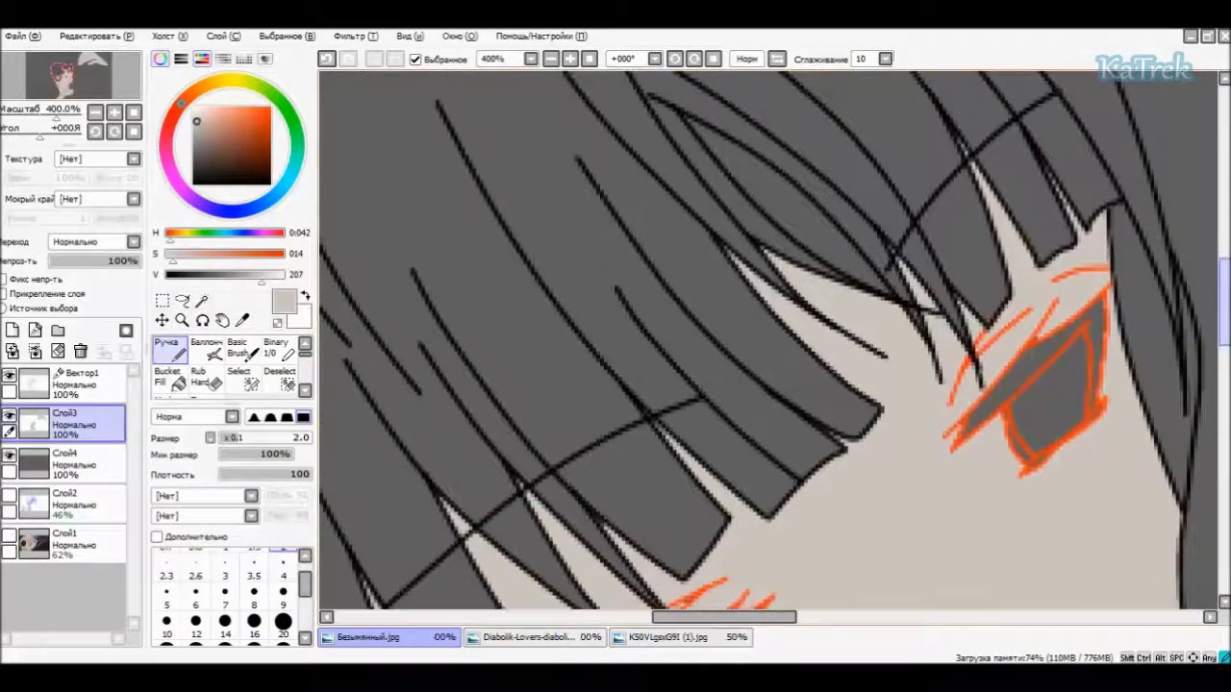
scroll(769, 340, "down", 3)
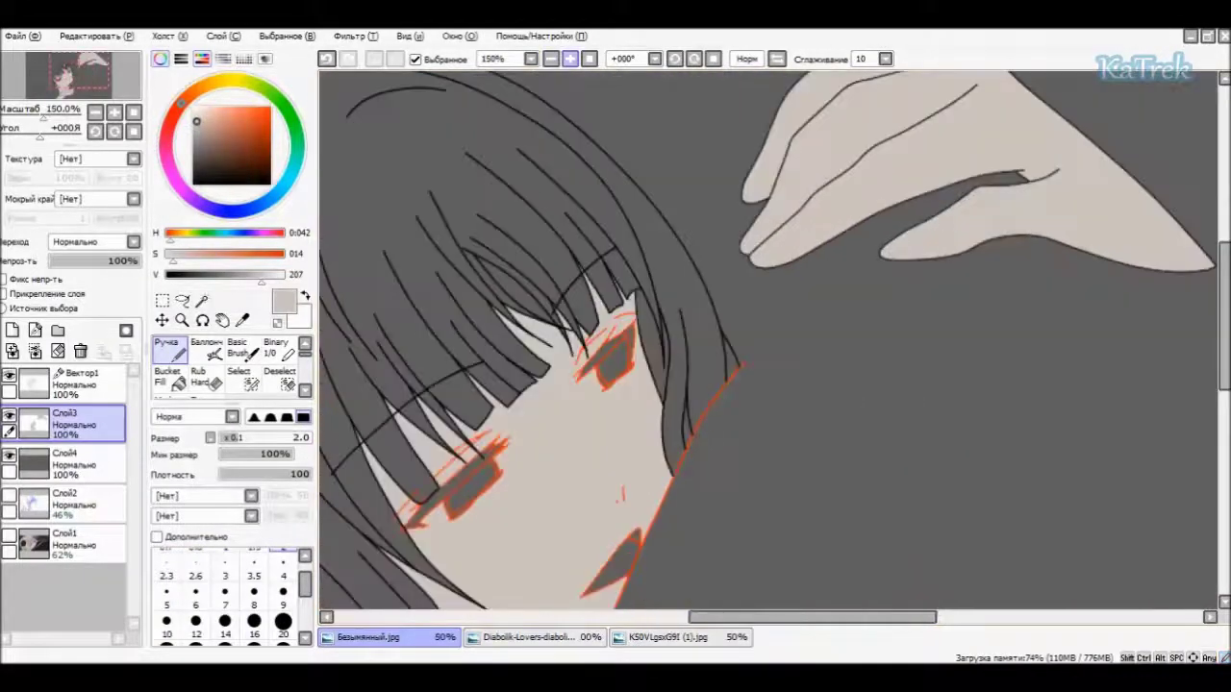
scroll(769, 340, "down", 3)
- Lower Слой3 to 44% opacity, show Слой1 at 100% opacity, hide Слой4, and make Слой3 active
left_click(68, 545)
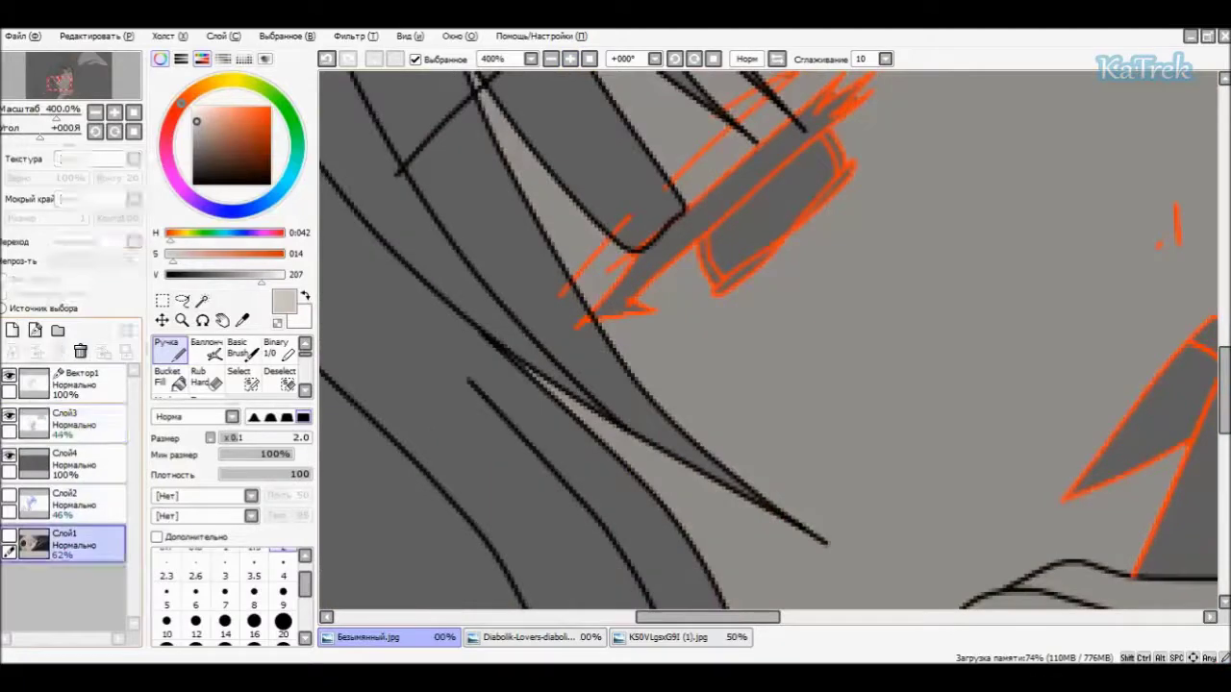
left_click(9, 457)
left_click(87, 423)
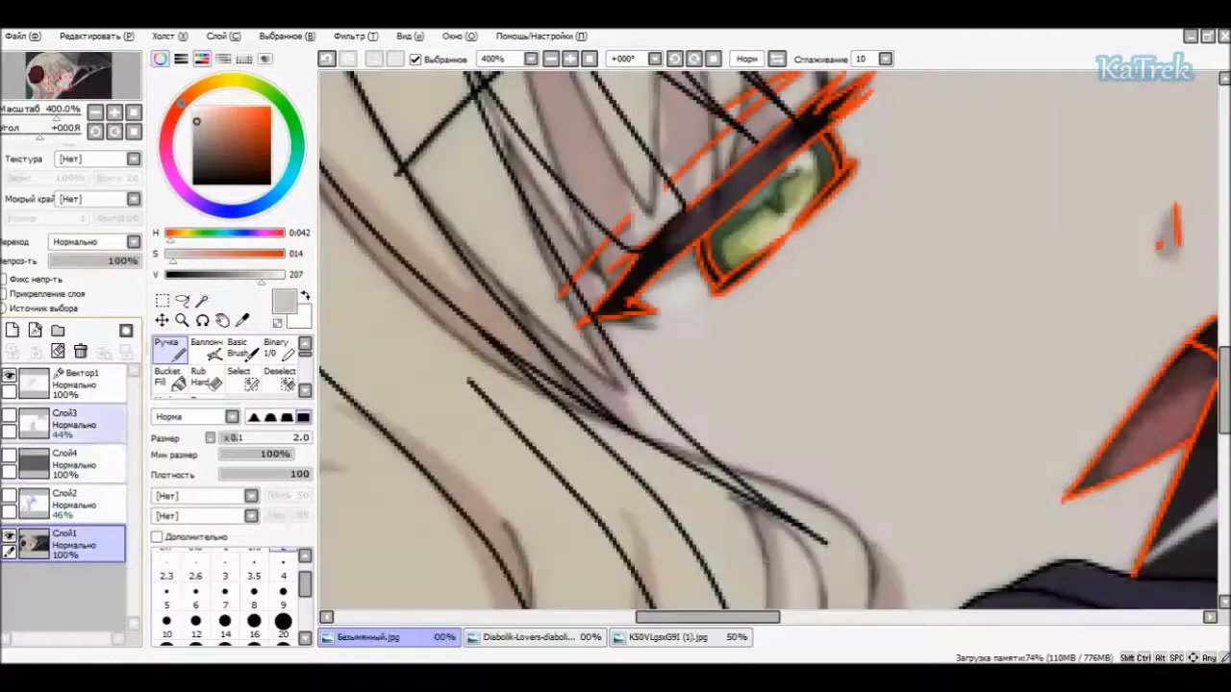
- Erase the skin colour from the white of the lower eye on Слой3 with a size 9 hard eraser, guided by the screenshot
left_click(200, 377)
left_click(9, 457)
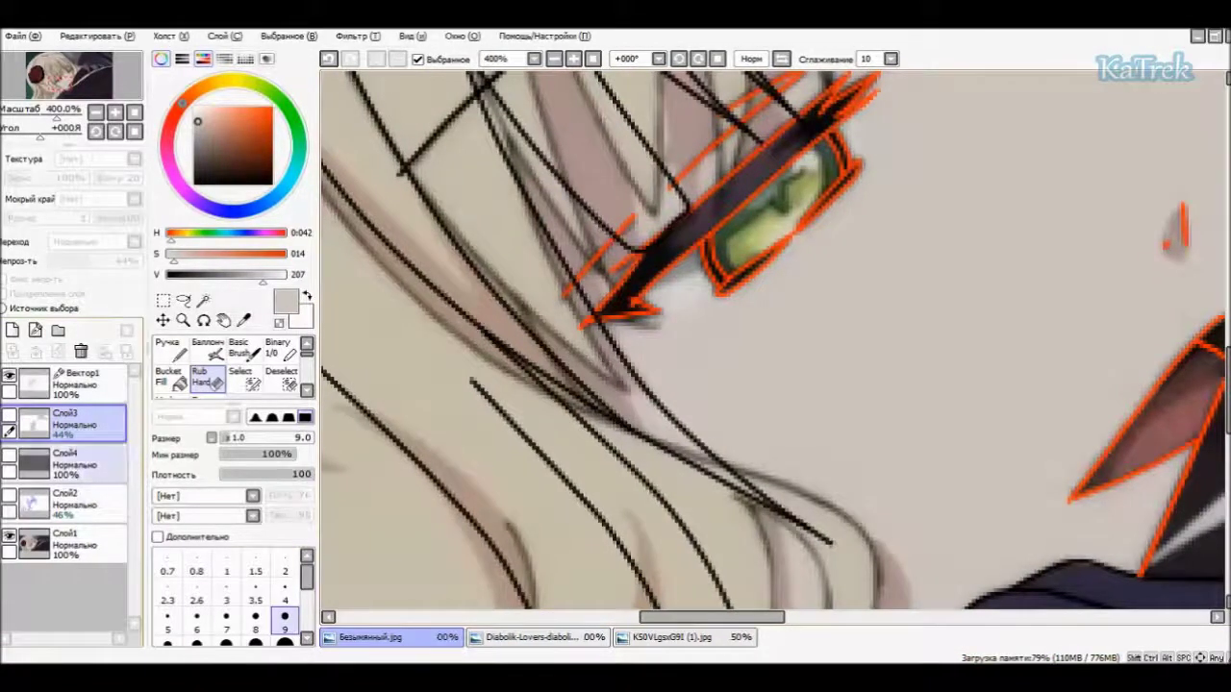
left_click(8, 456)
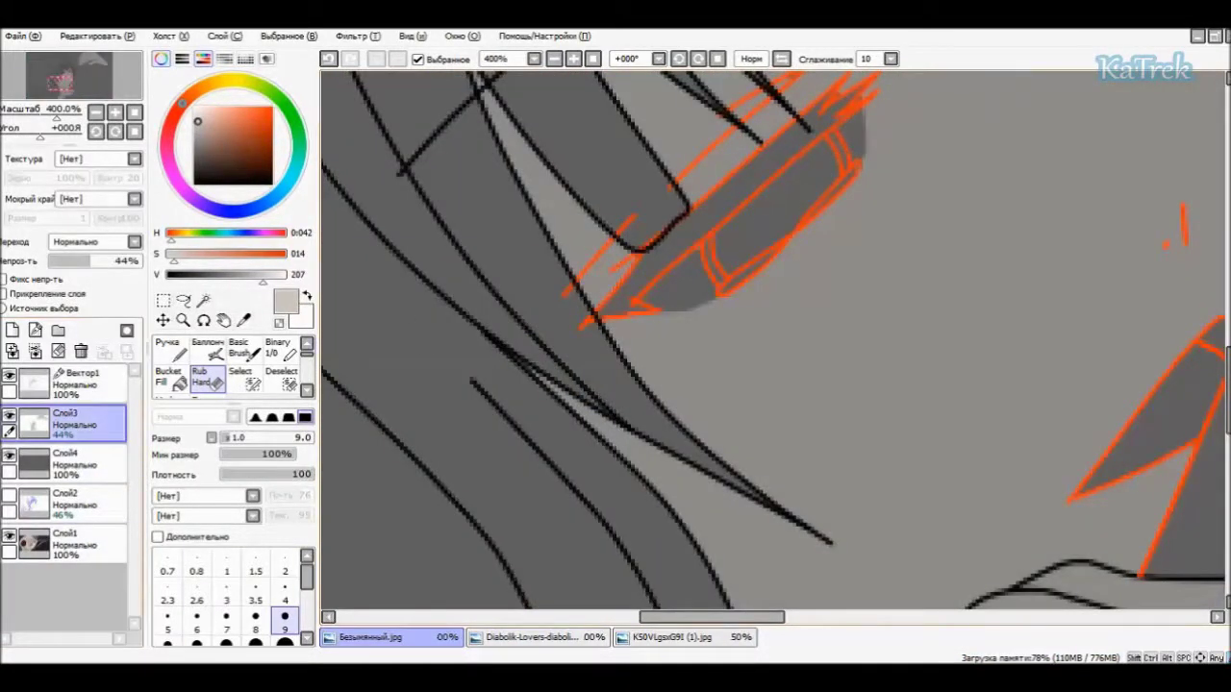
key("n")
scroll(1203, 351, "up", 2)
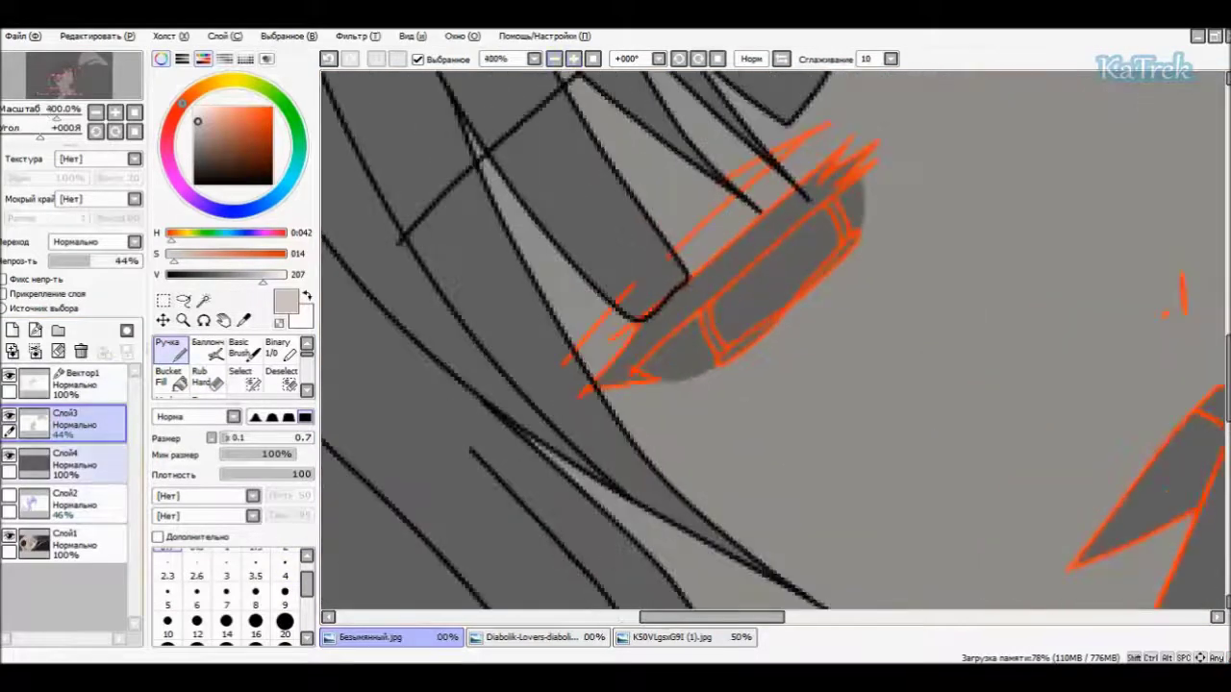
- Erase the skin colour from the white of the upper eye and refine its edge with a size 9 pen and a size 4 eraser
left_click(9, 456)
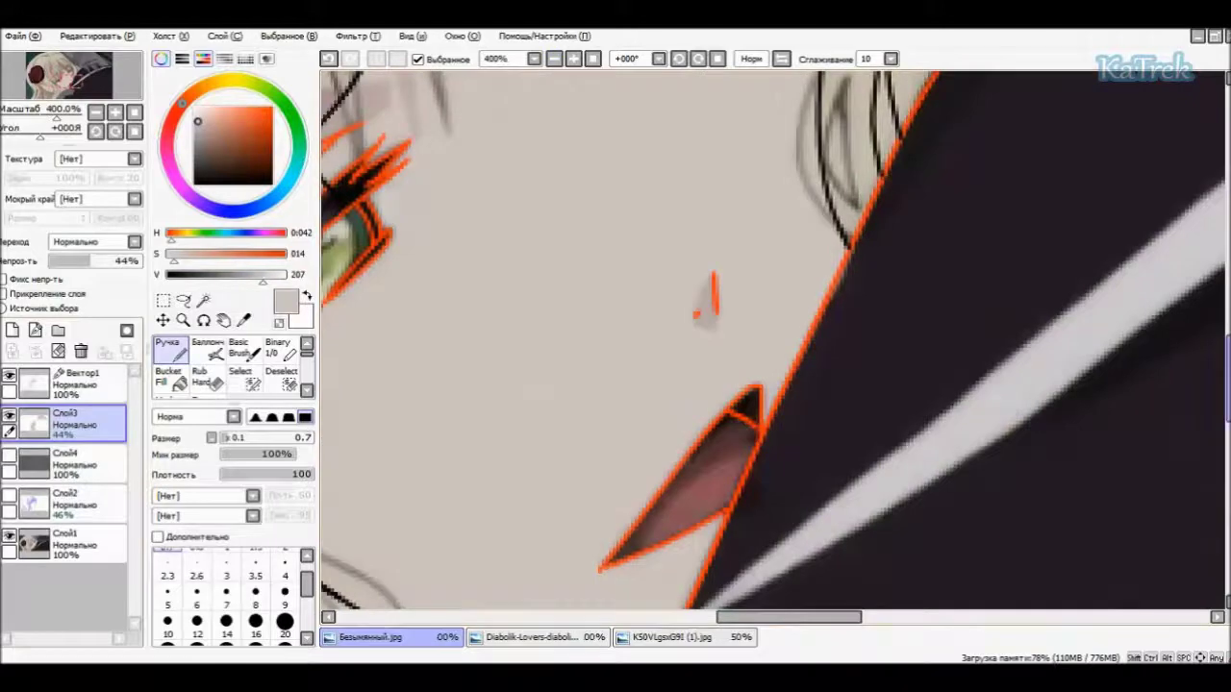
scroll(615, 221, "up", 2)
left_click(9, 456)
key("e")
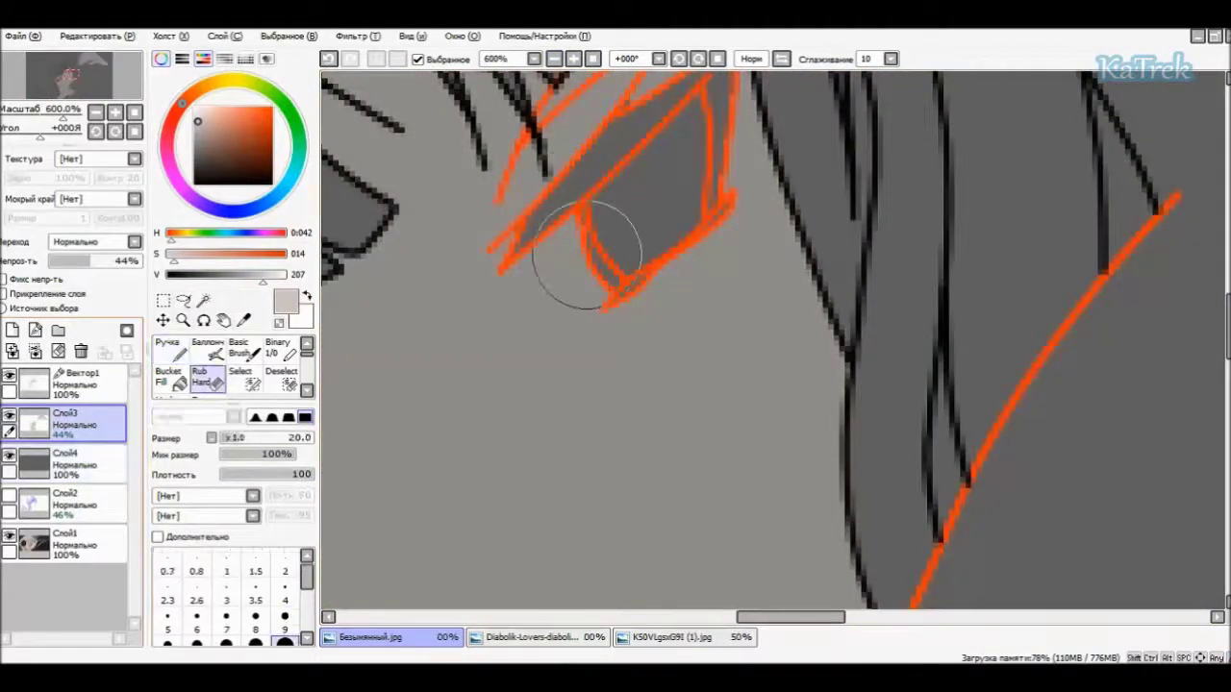
key("n")
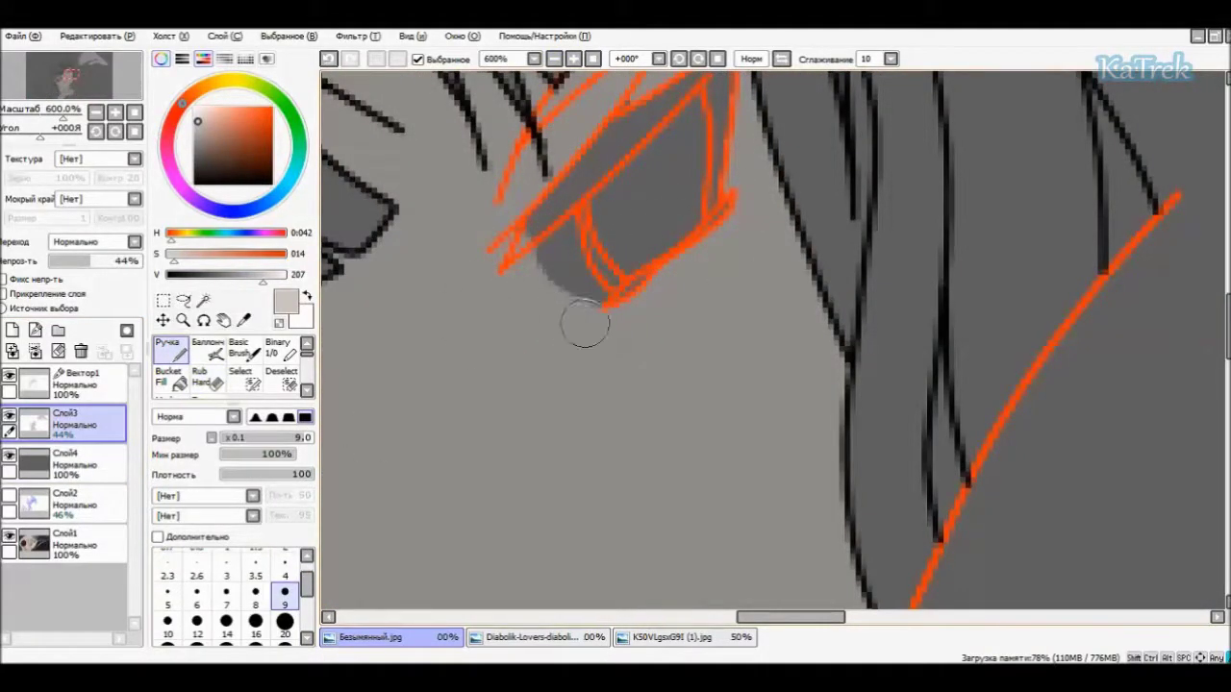
key("e")
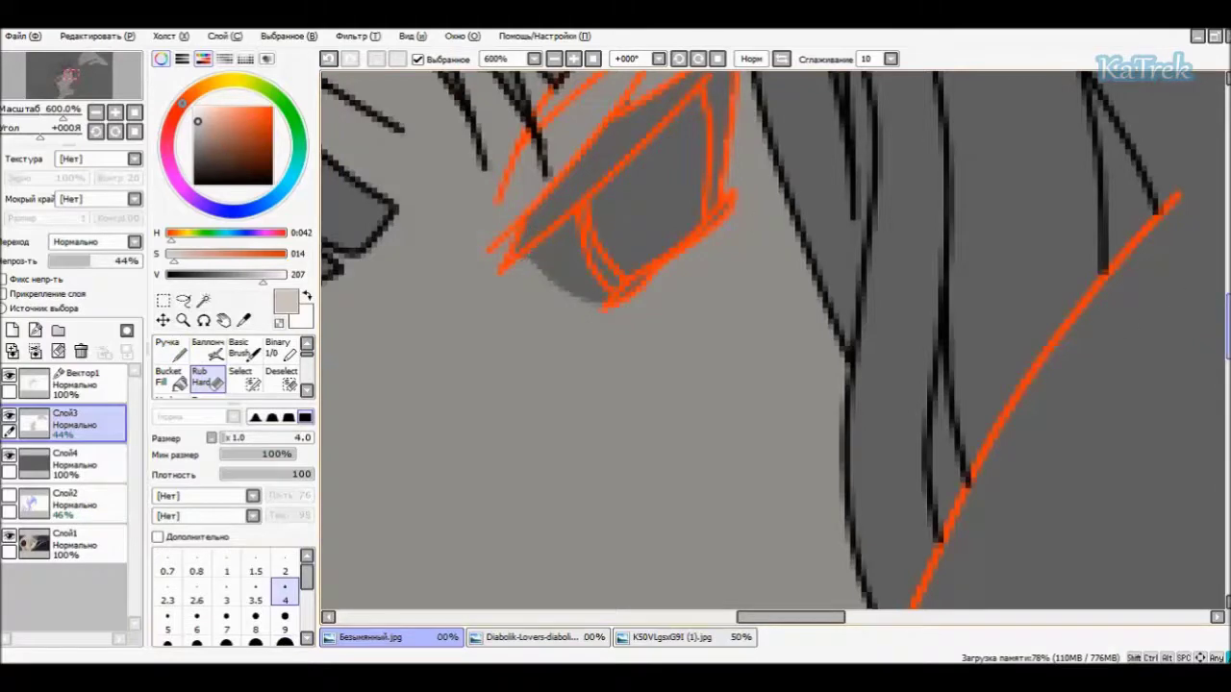
left_click(8, 456)
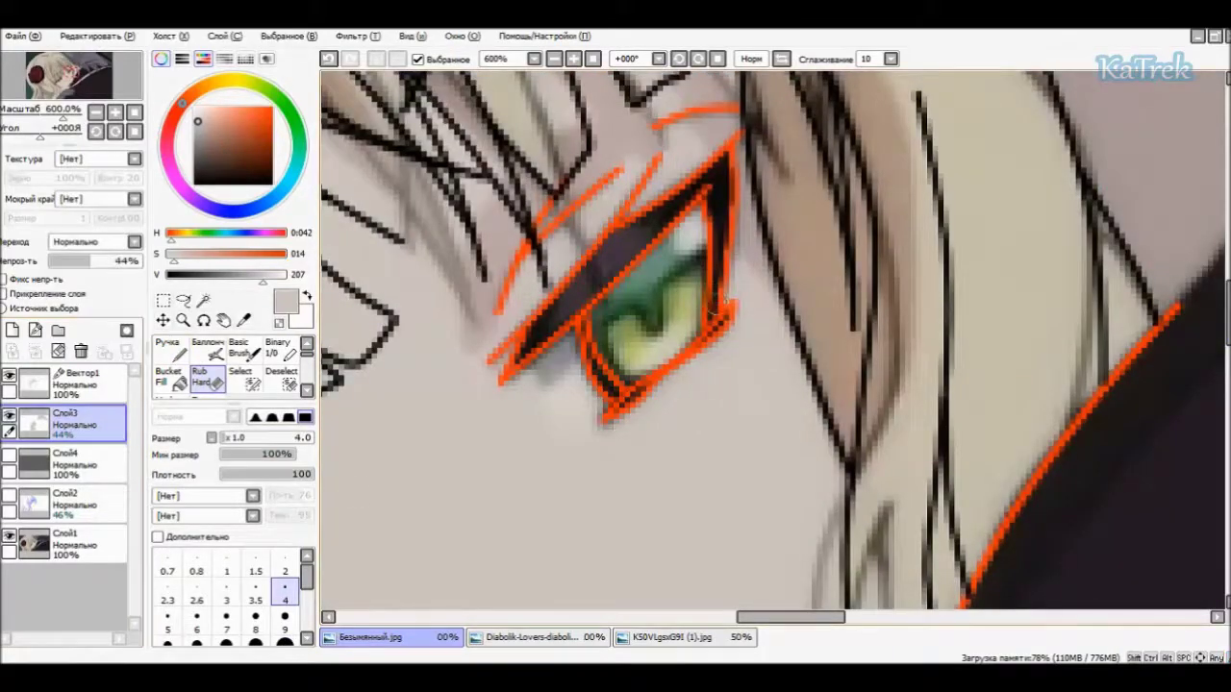
key("ctrl+z")
- Set Слой3's opacity back to 100% and hide Слой1, keeping the grey Слой4 visible behind the skin
key("Home")
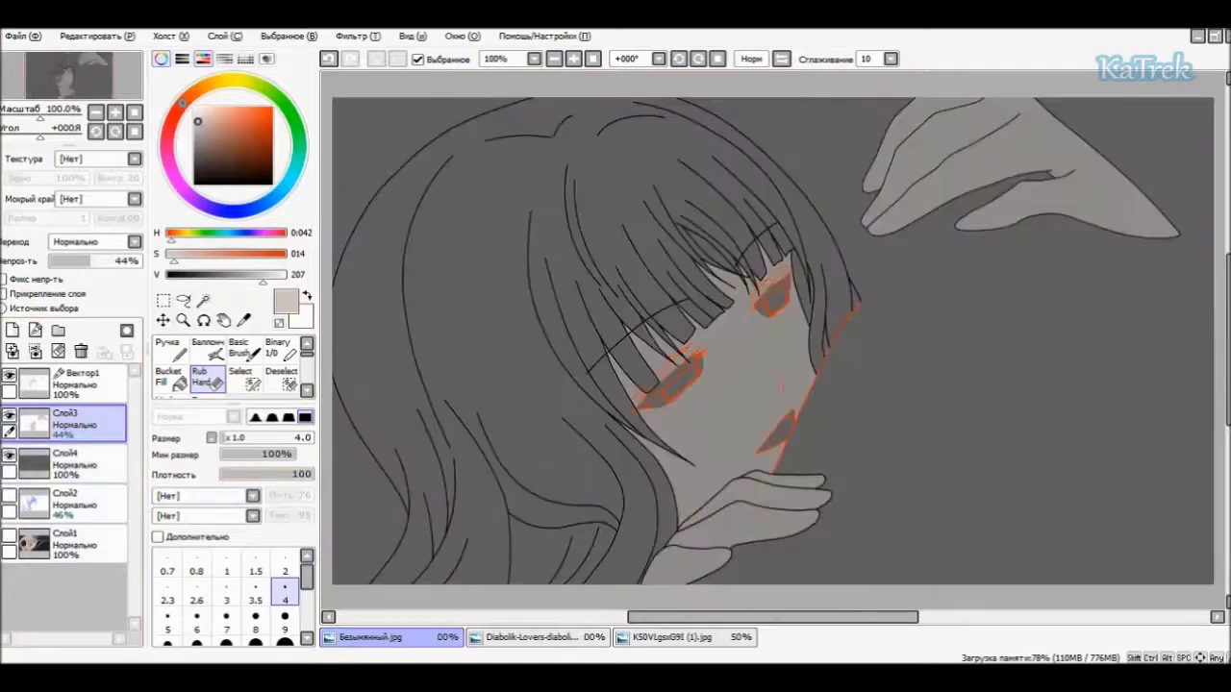
left_click_drag(91, 260, 139, 261)
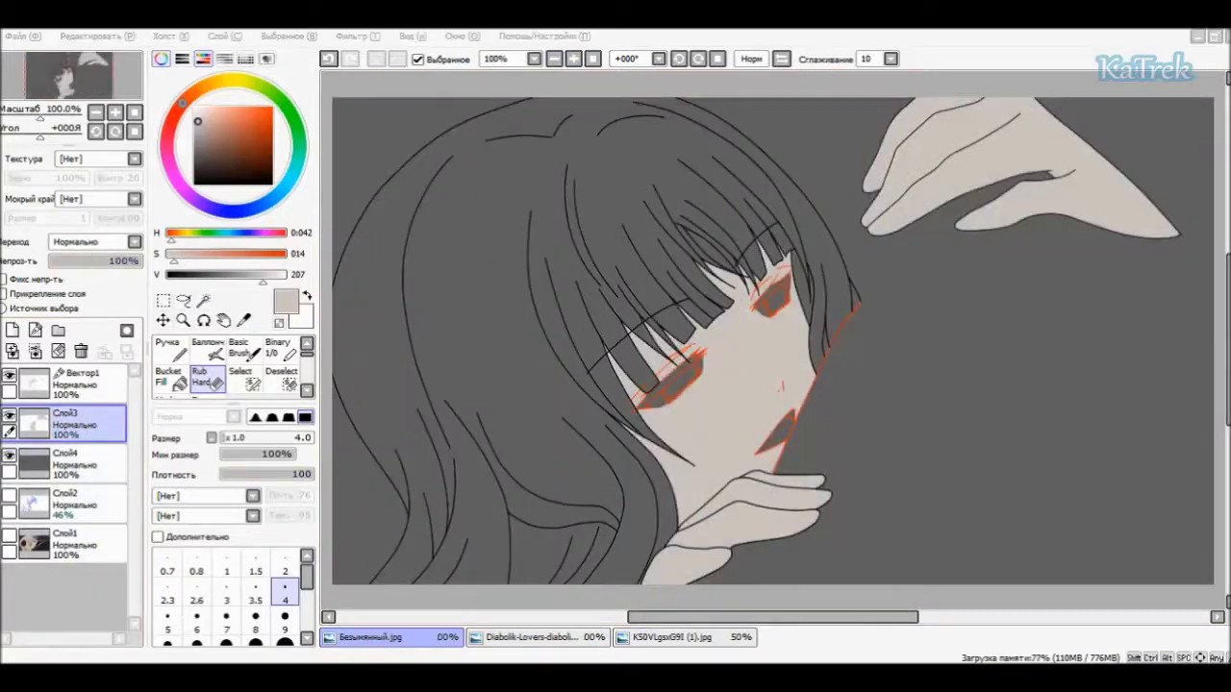
left_click(9, 456)
left_click(8, 535)
left_click(9, 456)
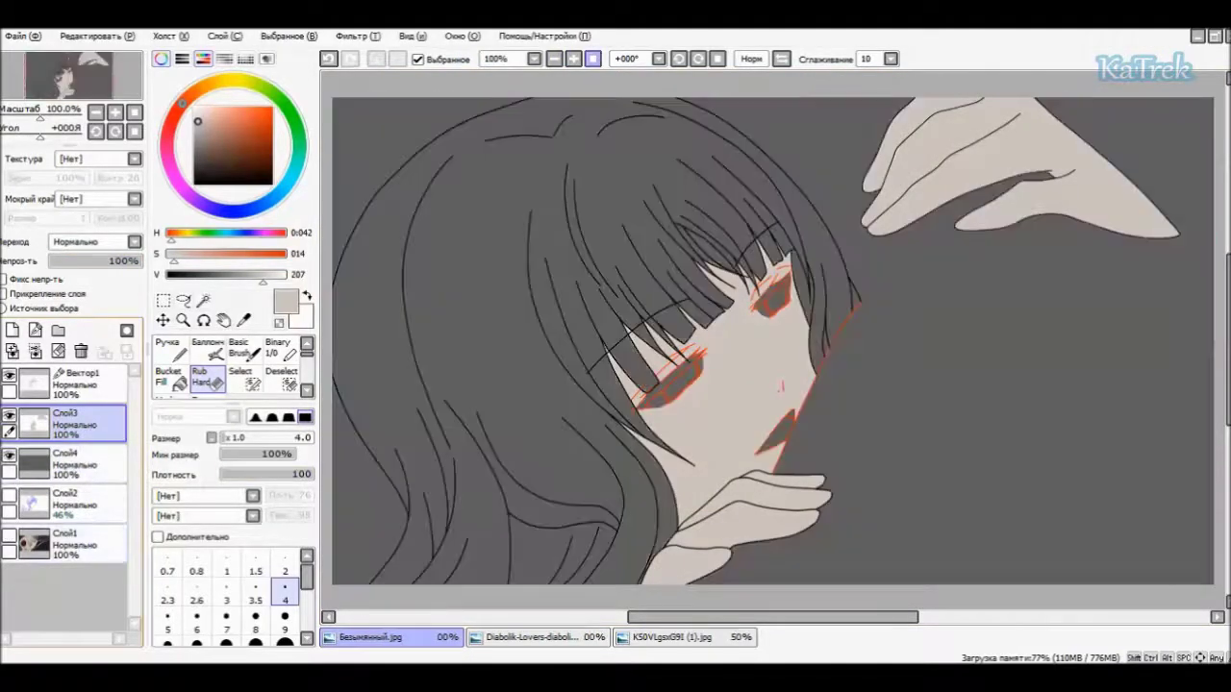
- Select the hair area of the character in the reference image 79549.jpg
left_click(573, 58)
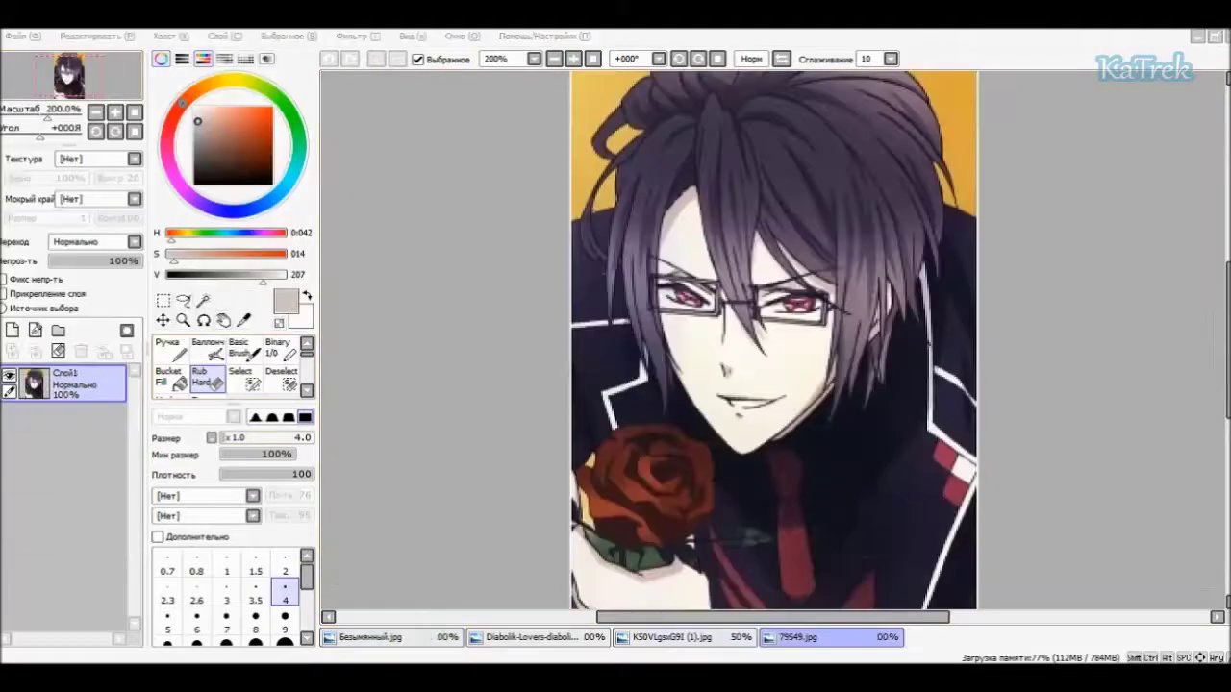
scroll(690, 358, "up", 1)
mouse_move(711, 173)
left_mouse_down()
mouse_move(750, 202)
mouse_move(836, 384)
left_mouse_up()
- Darken the selected hair area of 79549.jpg with Hue/Saturation, using saturation +3 and brightness -28
left_click(80, 351)
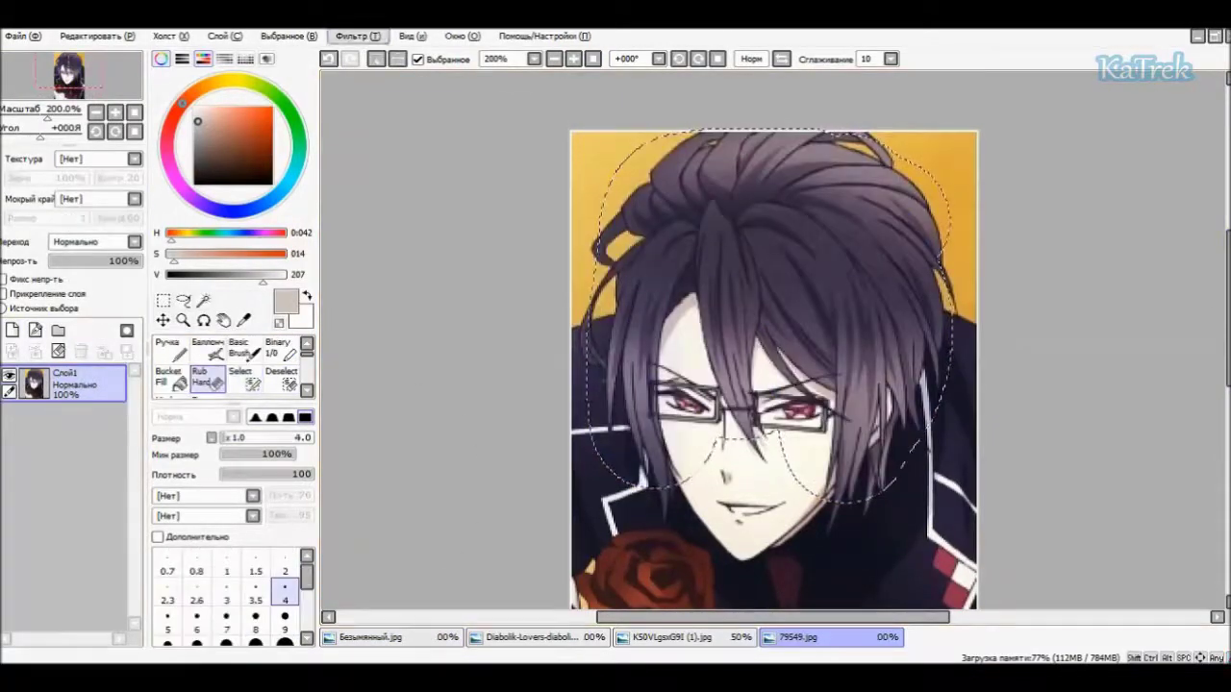
key("ctrl+u")
left_click_drag(386, 330, 344, 330)
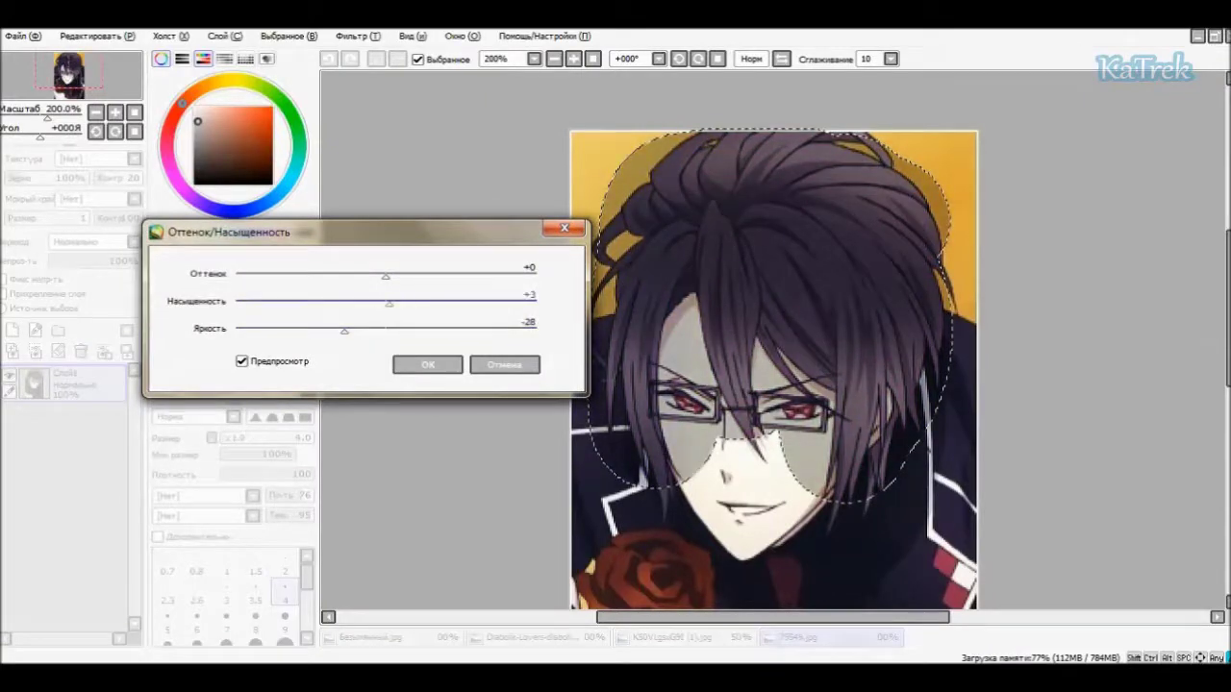
key("Return")
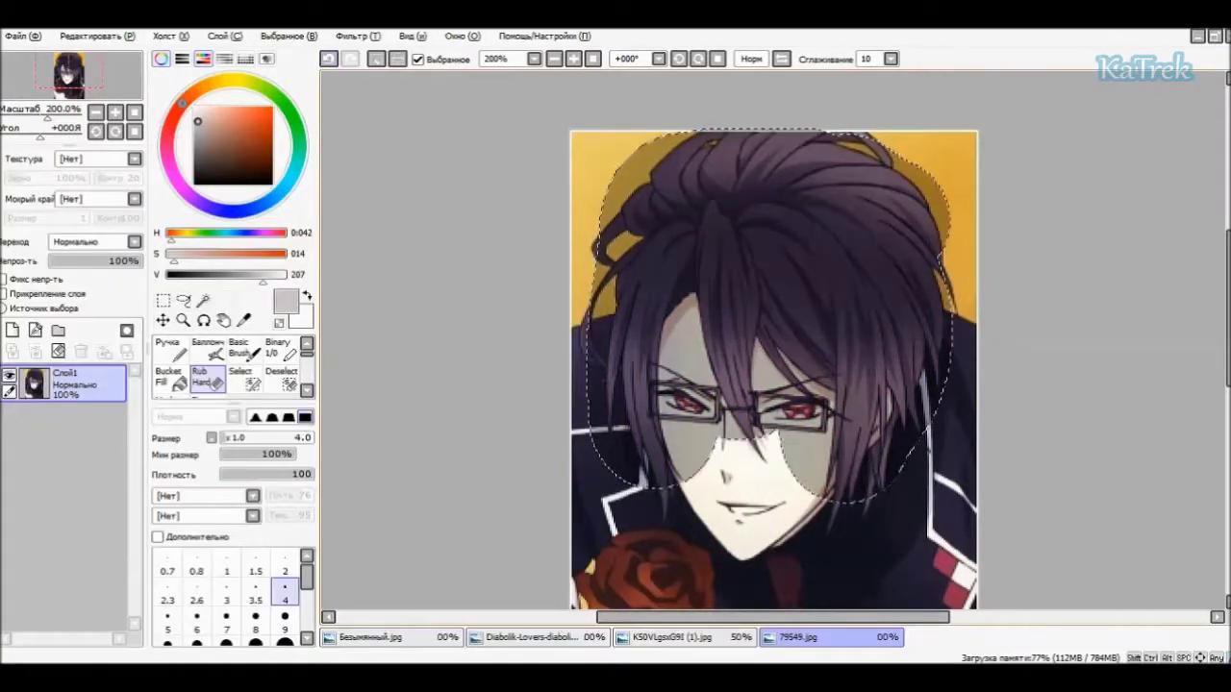
- Store colours from the darkened hair of the reference image 79549.jpg as swatches
left_click(245, 59)
right_click(191, 297)
left_click(182, 296)
right_click(191, 297)
left_click(231, 305)
- Create layer Слой5 above Слой3 in Безымянный.jpg, draw a turquoise size 4 guide line diagonally across the hair, and hide it
left_click(371, 636)
left_click(64, 463)
left_click(64, 423)
left_click(12, 330)
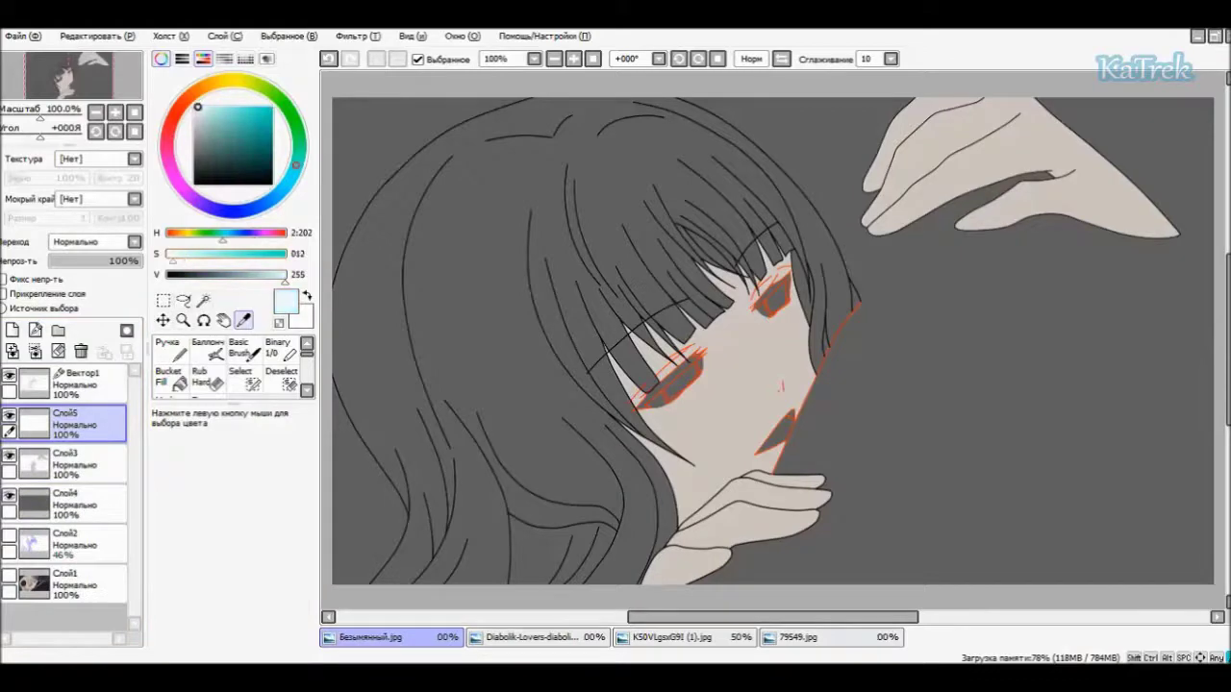
key("n")
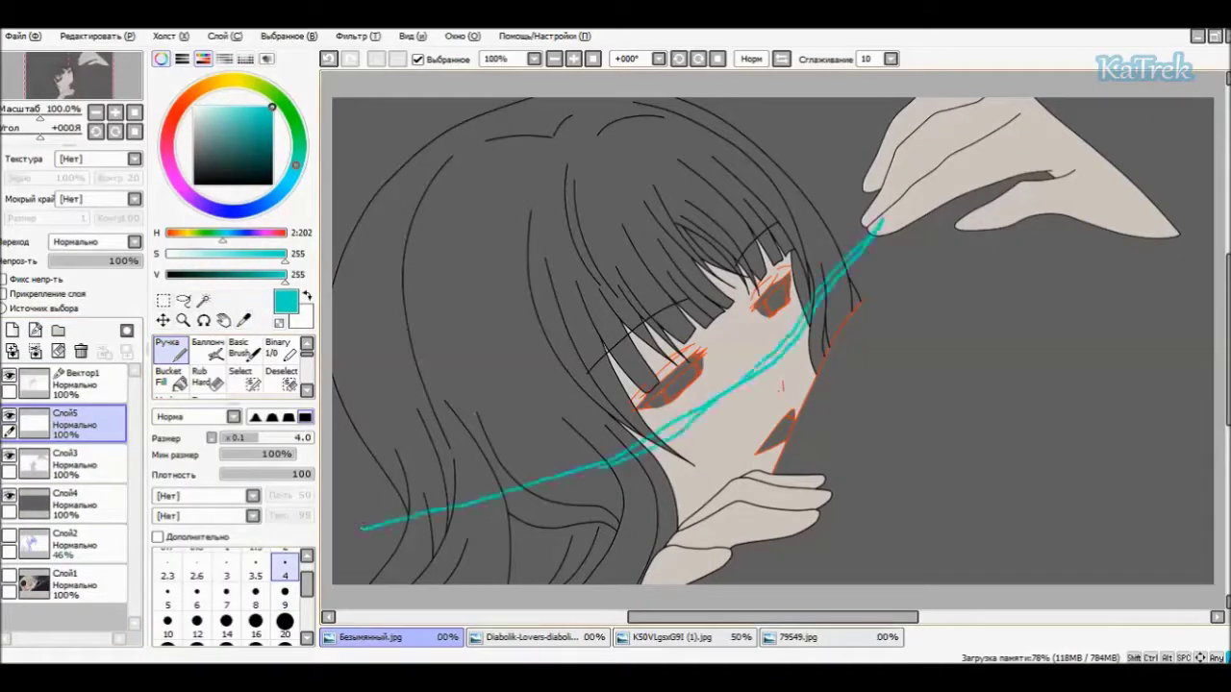
left_click(8, 413)
- Select the whole hair area on Вектор1 with the Magic Wand in colour-difference mode, using a threshold of 123
left_click(77, 380)
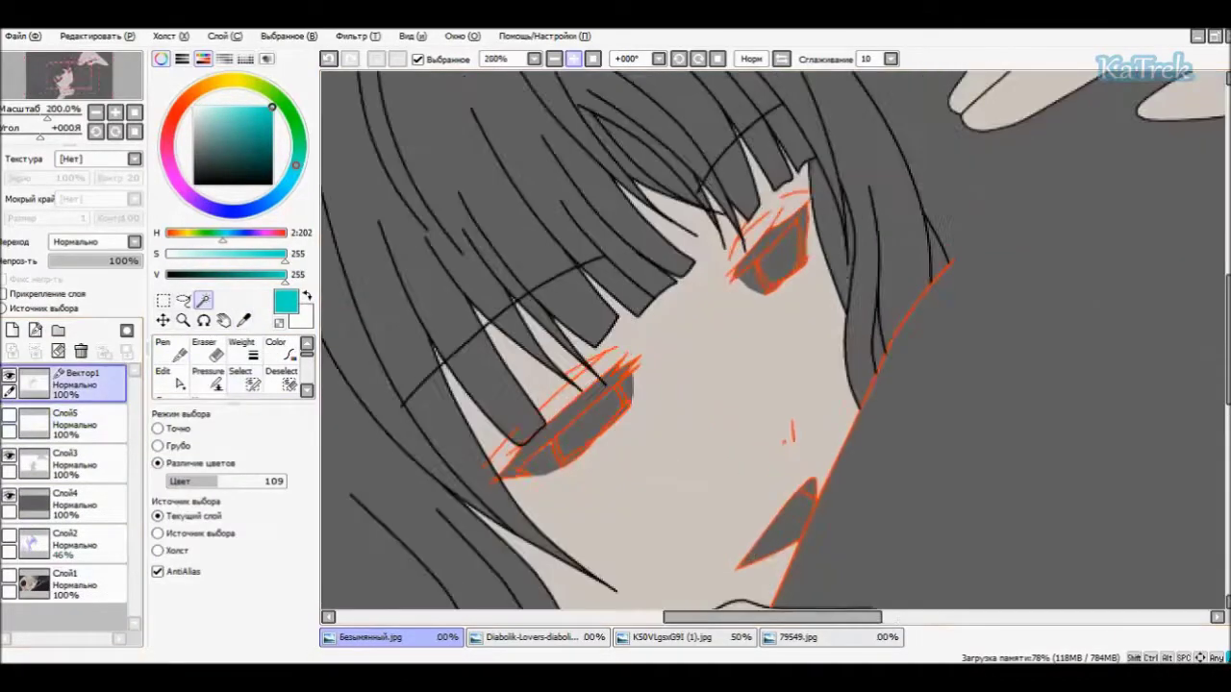
mouse_move(481, 404)
left_mouse_down()
mouse_move(730, 183)
mouse_move(833, 231)
left_mouse_up()
scroll(769, 342, "down", 5)
scroll(769, 341, "left", 2)
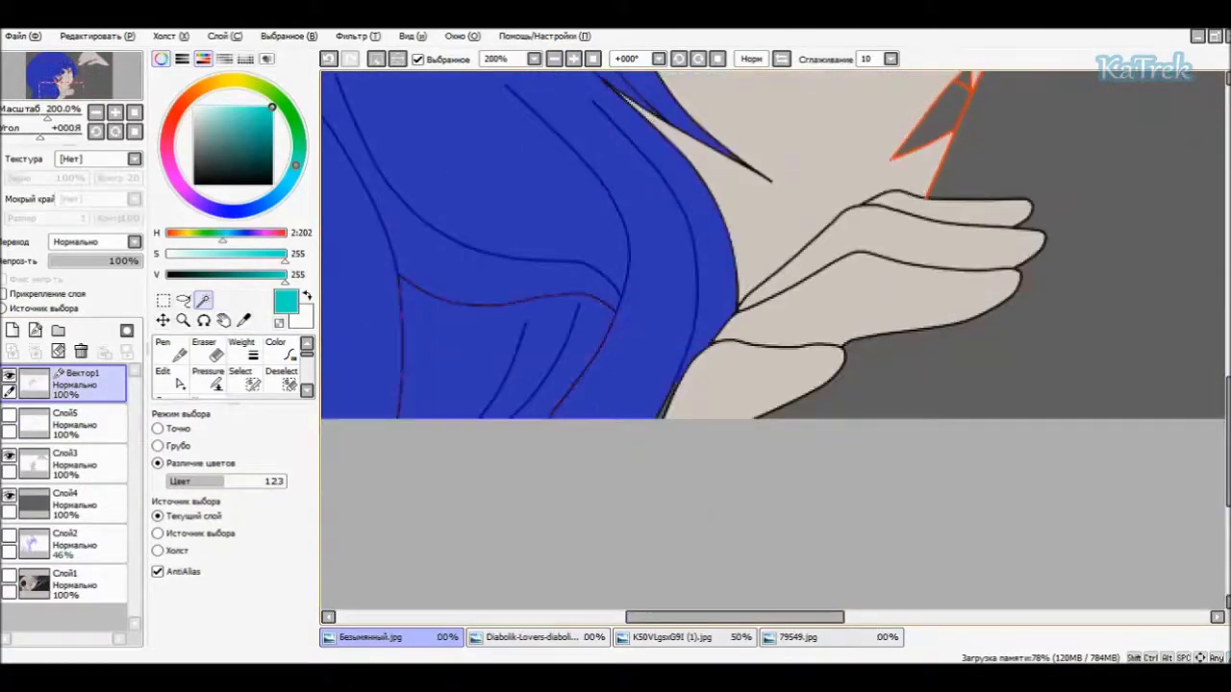
scroll(769, 341, "left", 3)
key("ctrl+minus")
- Create Слой6 beneath Слой5, fill the hair selection with dark purple using a size 20 pen, and clear the selection
key("ctrl+shift+Tab")
key("ctrl+Tab")
key("ctrl+shift+n")
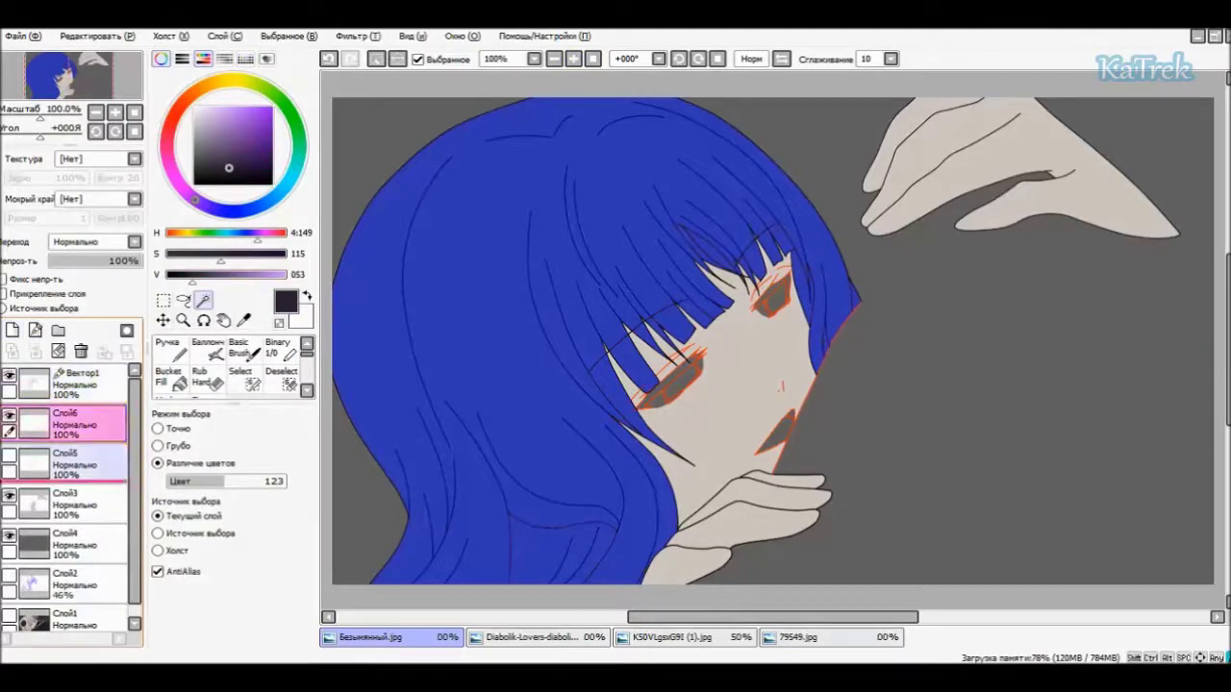
key("n")
scroll(230, 596, "down", 2)
left_click(285, 621)
mouse_move(615, 384)
left_mouse_down()
mouse_move(439, 261)
mouse_move(522, 206)
mouse_move(635, 471)
mouse_move(443, 568)
left_mouse_up()
key("ctrl+d")
- Fill the unpainted pixels around the fringe tips and side strands on Слой6 with size 4 and size 2 pens
key("m")
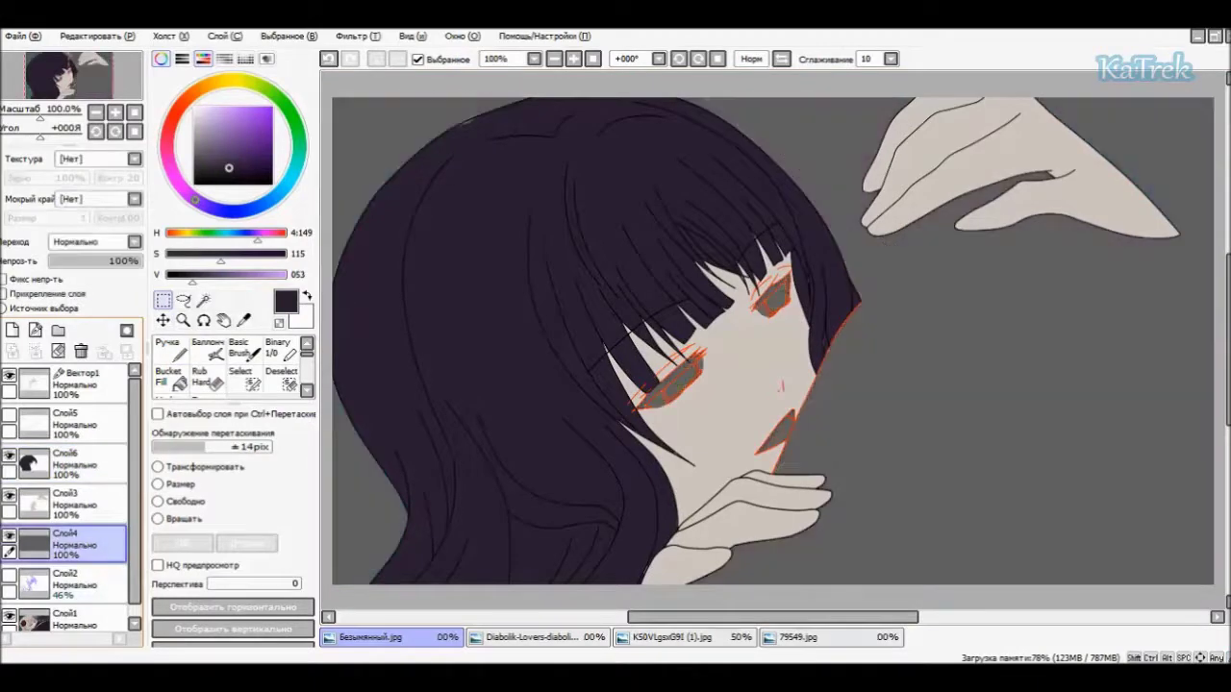
key("n")
scroll(500, 179, "up", 3)
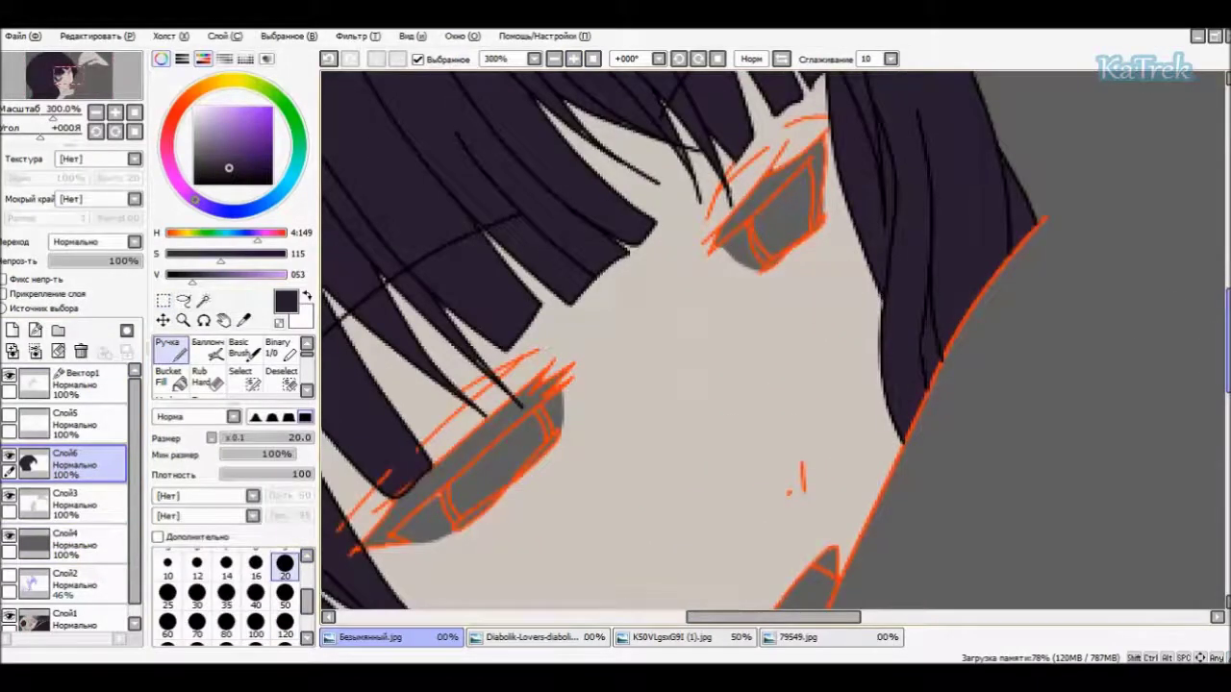
scroll(580, 103, "left", 3)
scroll(580, 103, "down", 2)
scroll(285, 587, "up", 3)
left_click(285, 570)
scroll(480, 325, "up", 2)
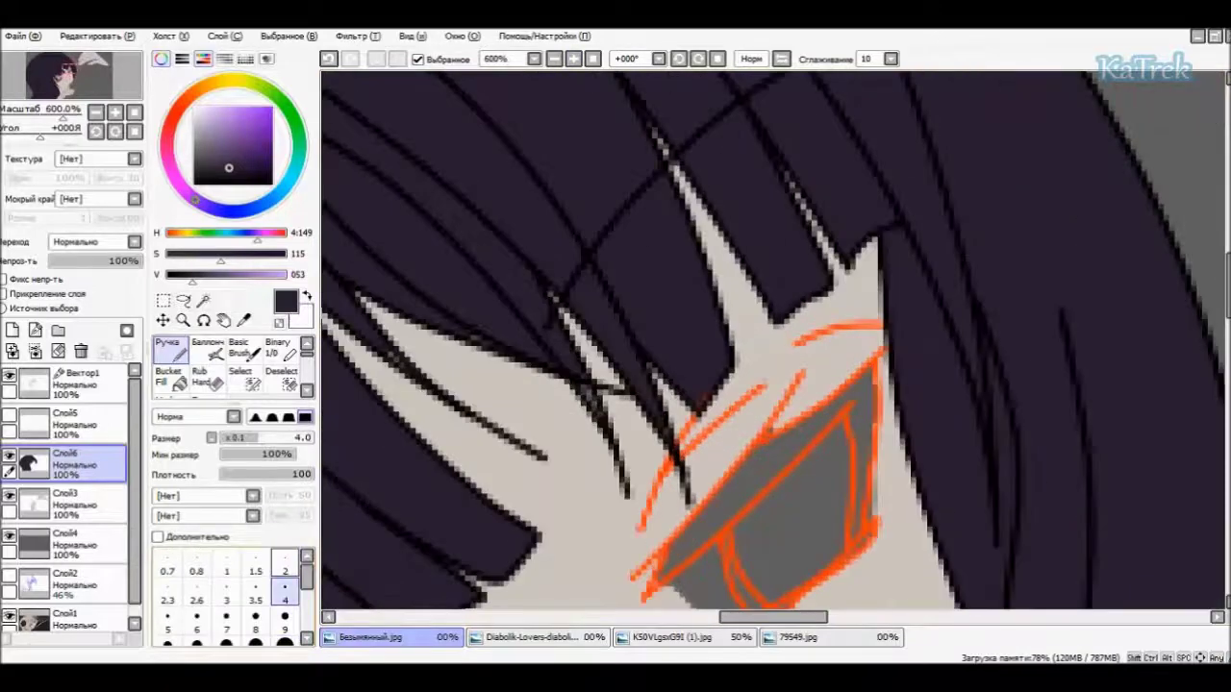
scroll(1075, 272, "down", 5)
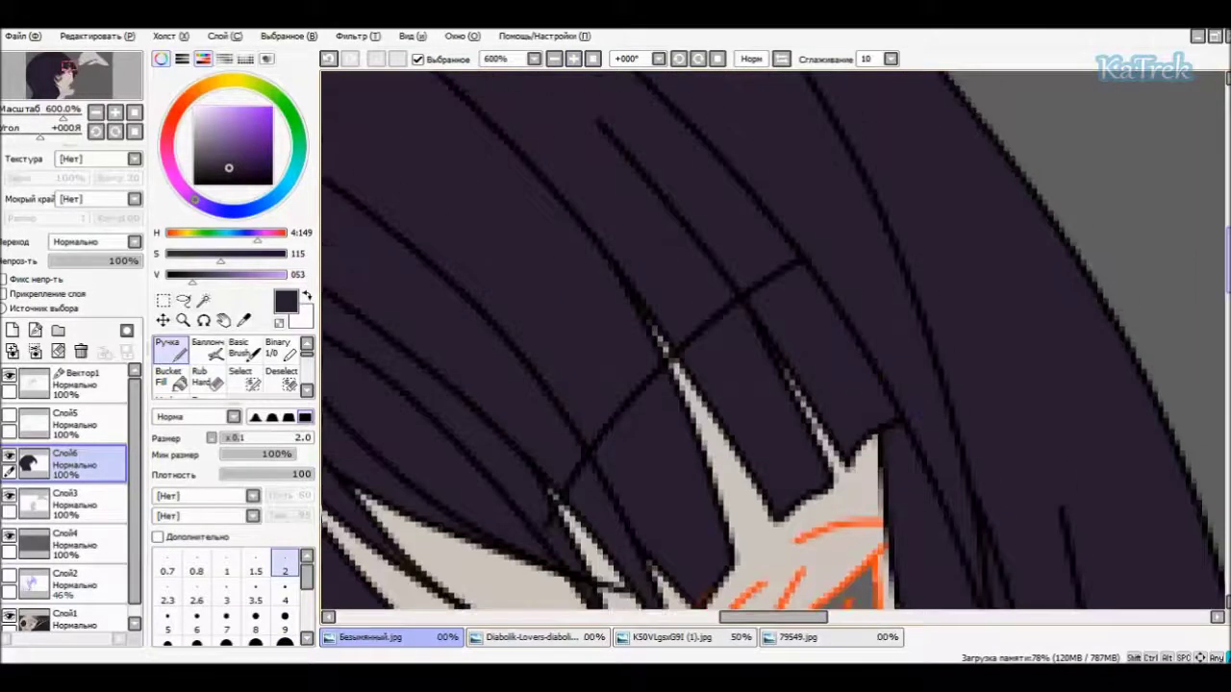
scroll(1116, 530, "right", 2)
scroll(1116, 529, "up", 6)
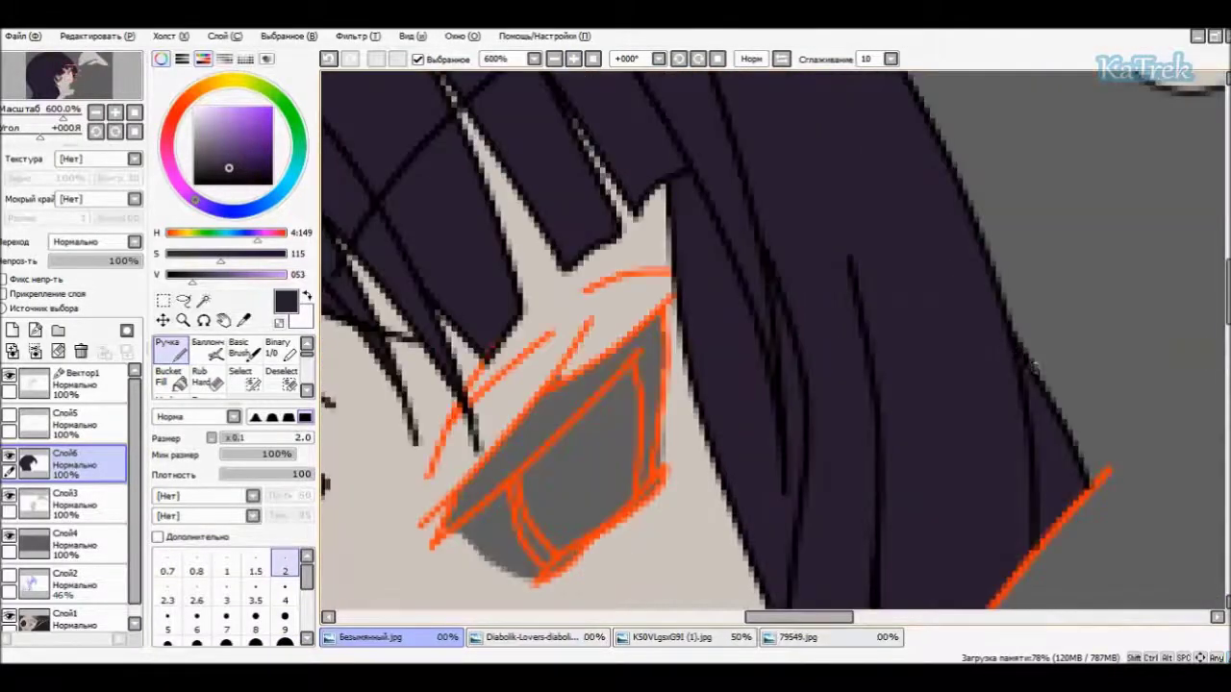
- Touch up the purple fill along the hair's outer contour and lower strands on Слой6 with size 2 and size 1 pens
scroll(1116, 529, "left", 2)
scroll(772, 341, "up", 2)
scroll(772, 342, "left", 2)
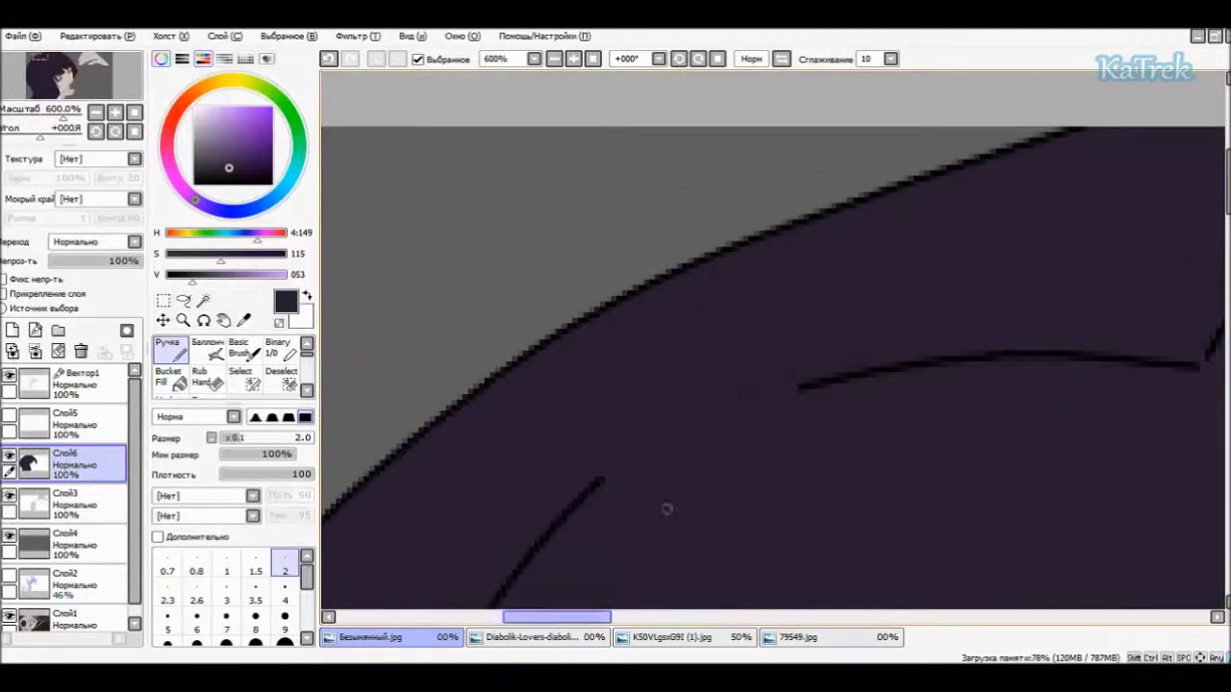
scroll(772, 341, "down", 3)
scroll(952, 503, "left", 2)
scroll(952, 504, "right", 4)
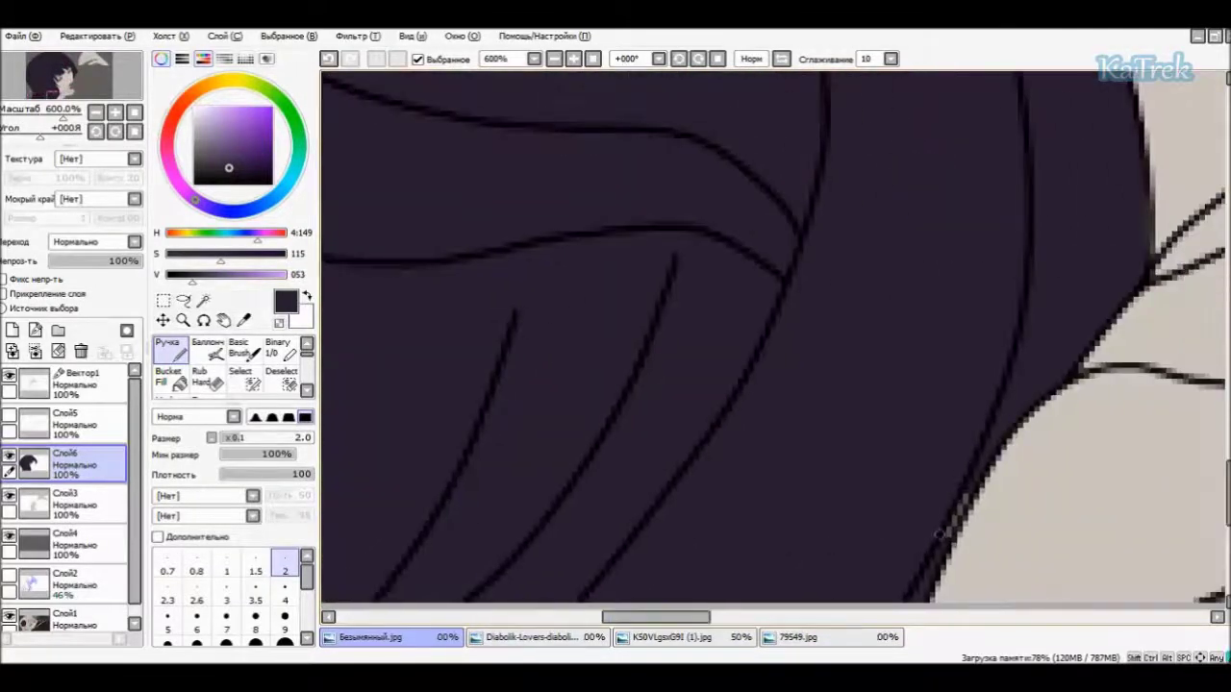
scroll(1002, 351, "down", 2)
scroll(466, 263, "up", 2)
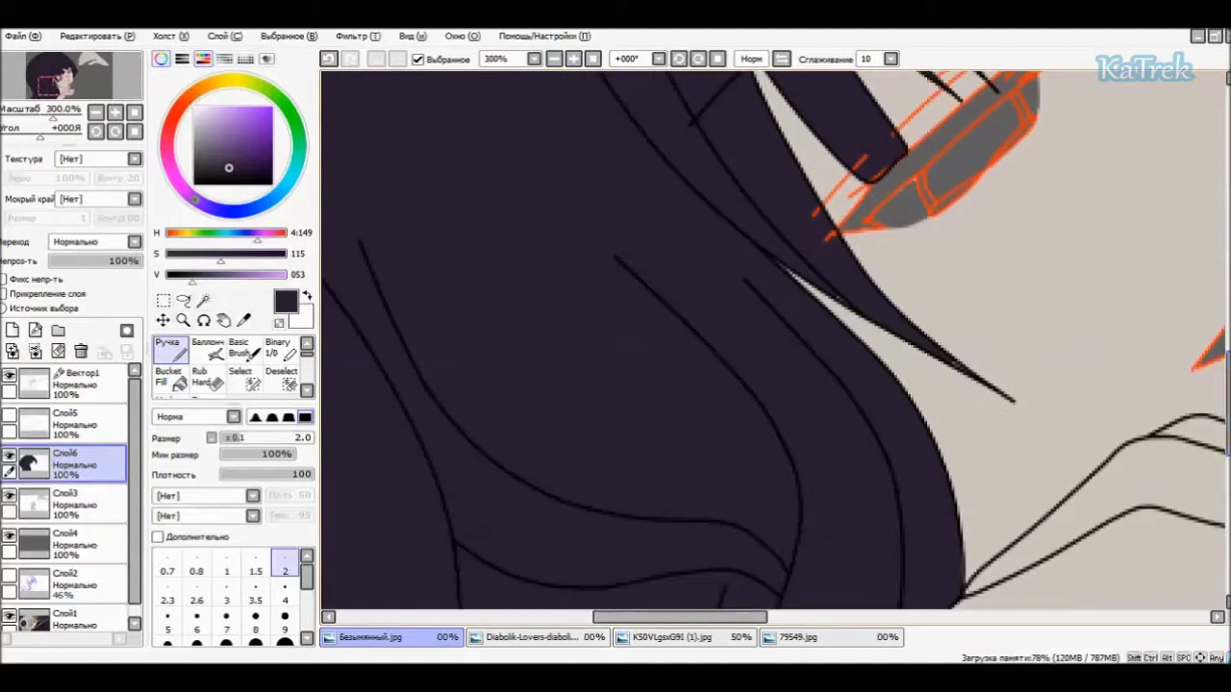
scroll(1077, 440, "right", 2)
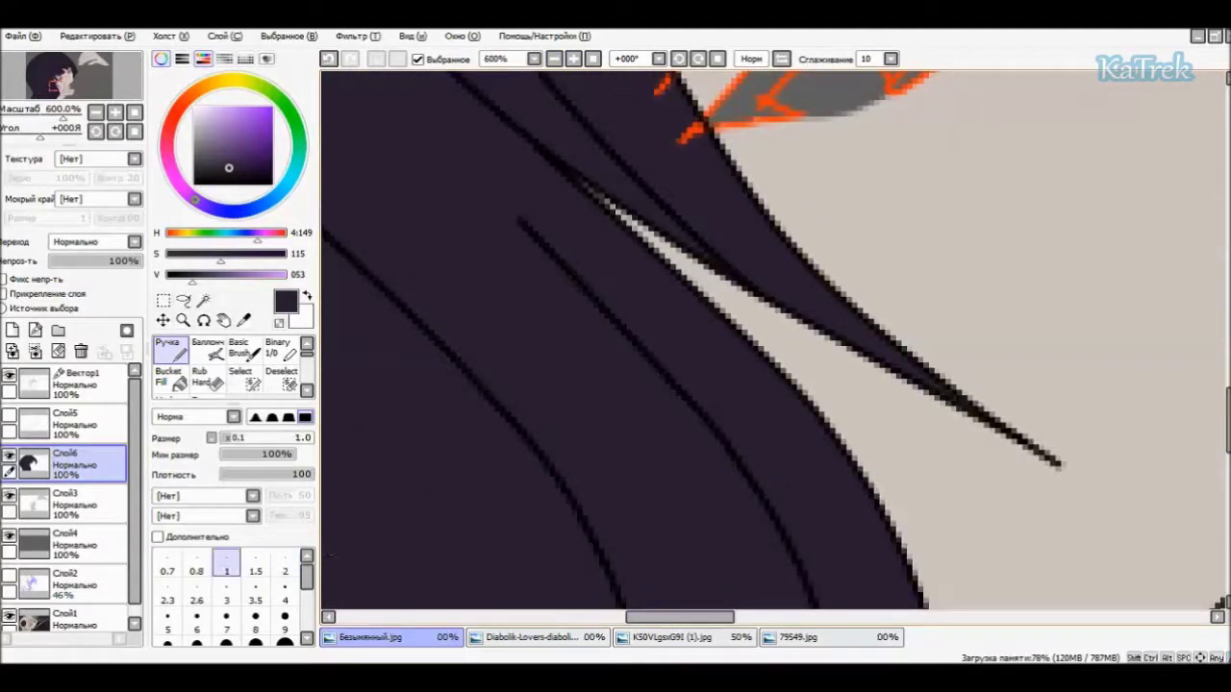
scroll(759, 278, "up", 3)
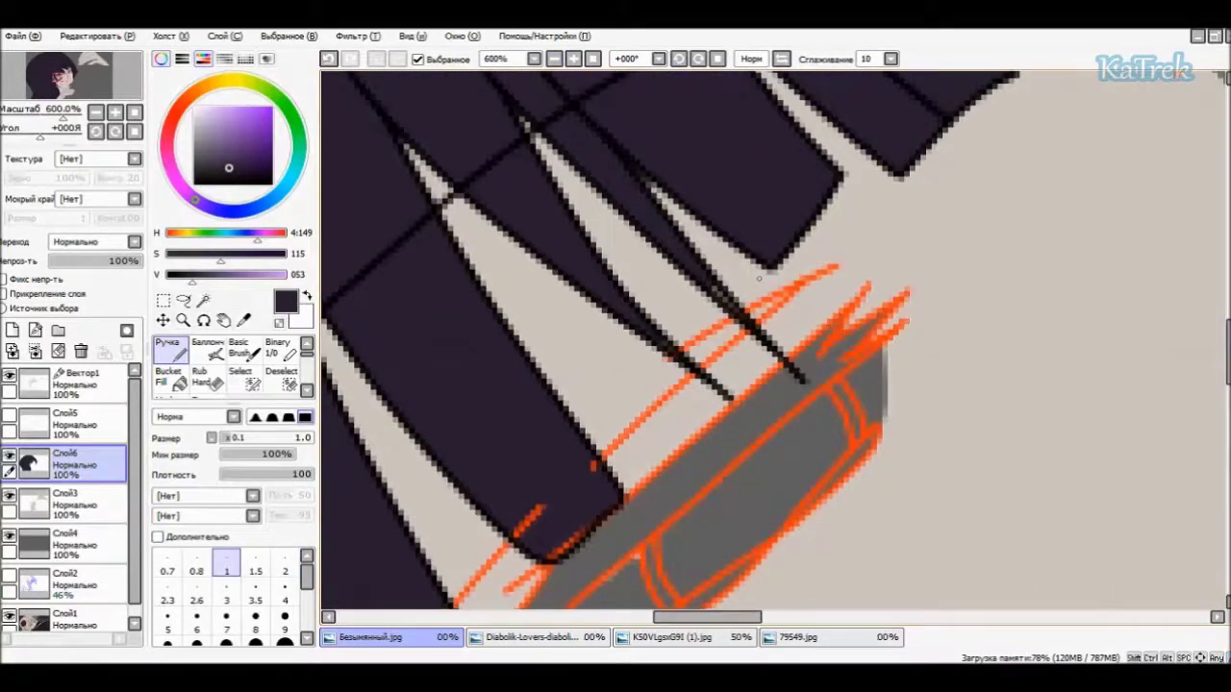
- Clean up the skin colour around the fringe strands on Слой3 with a size 4 hard eraser
key("e")
key("ctrl+minus")
key("ctrl+minus")
key("ctrl+minus")
key("ctrl+minus")
key("ctrl+minus")
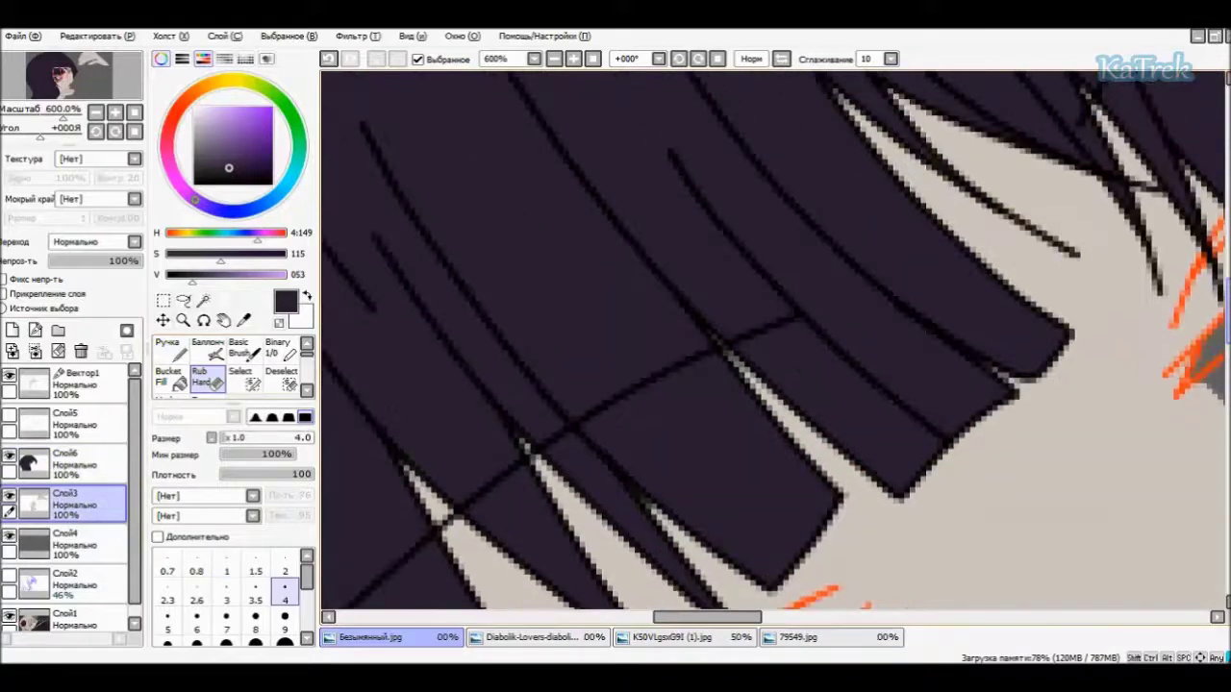
- Show the guide Слой5, select the hair on Слой6, and remove everything above the guide from the selection with a size 100 Deselect brush
key("alt")
left_click(9, 414)
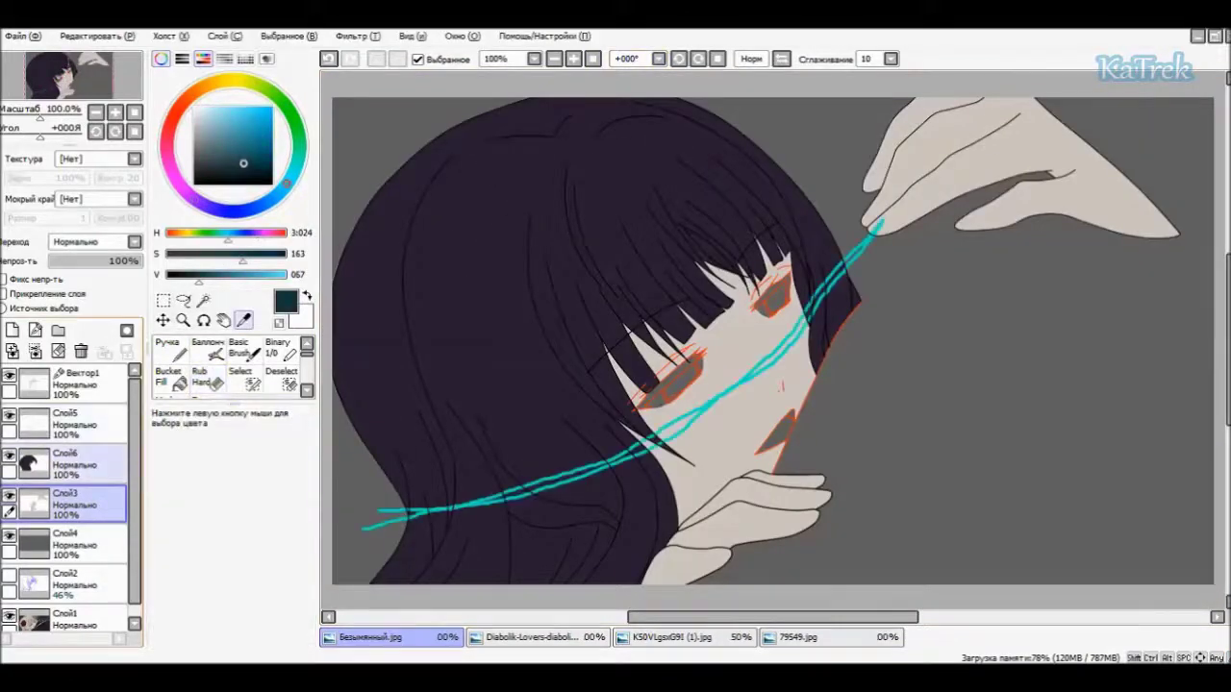
left_click(72, 465)
left_click(203, 300)
left_click(529, 240)
left_click(240, 377)
left_click(282, 378)
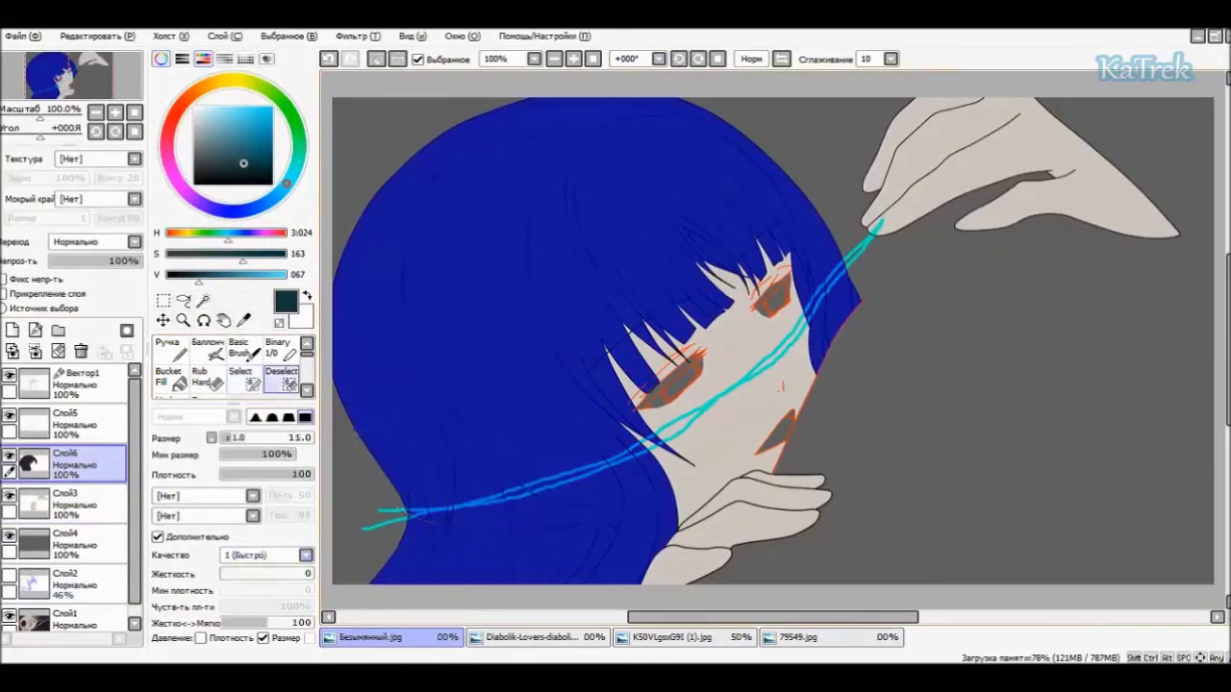
mouse_move(373, 269)
left_mouse_down()
mouse_move(497, 445)
mouse_move(769, 317)
mouse_move(790, 250)
mouse_move(461, 232)
left_mouse_up()
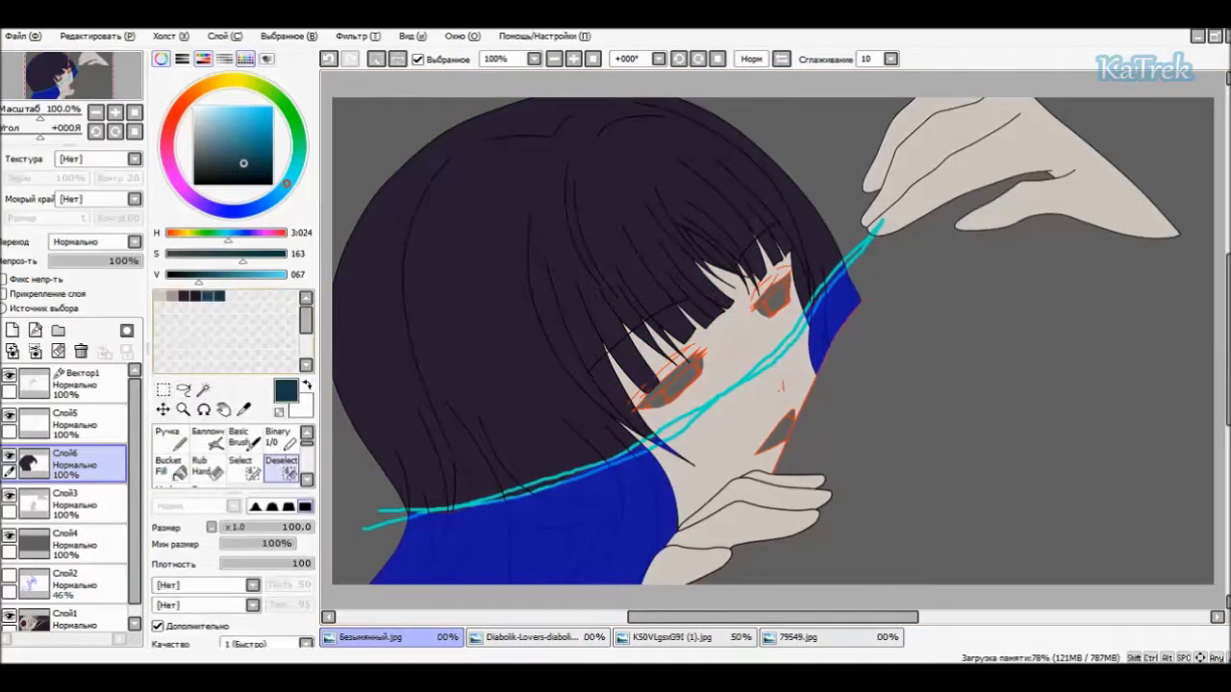
- Create layer Слой7 and fill the selected hair ends with dark teal blue using a size 50 pen
left_click(241, 157)
left_click(67, 500)
left_click(12, 330)
left_click(169, 349)
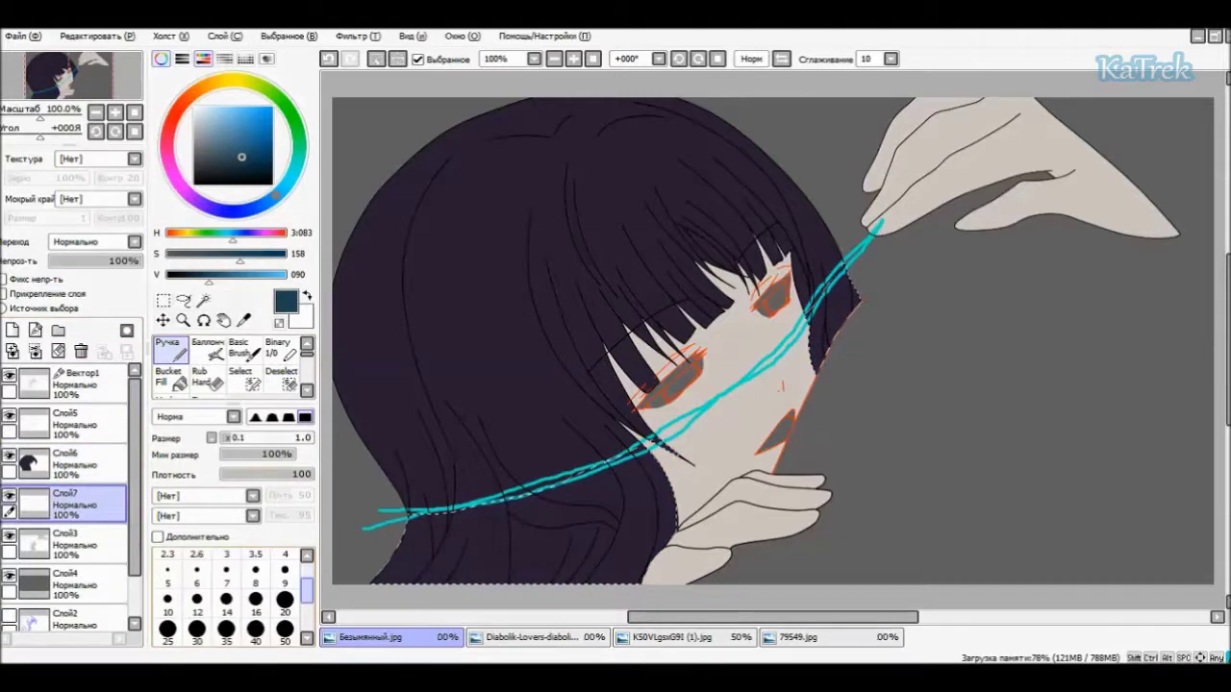
mouse_move(403, 563)
left_mouse_down()
mouse_move(654, 500)
mouse_move(827, 317)
left_mouse_up()
- Shift the colour of the hair ends on Слой7 with Hue/Saturation, using hue +11 and saturation -6
key("ctrl+u")
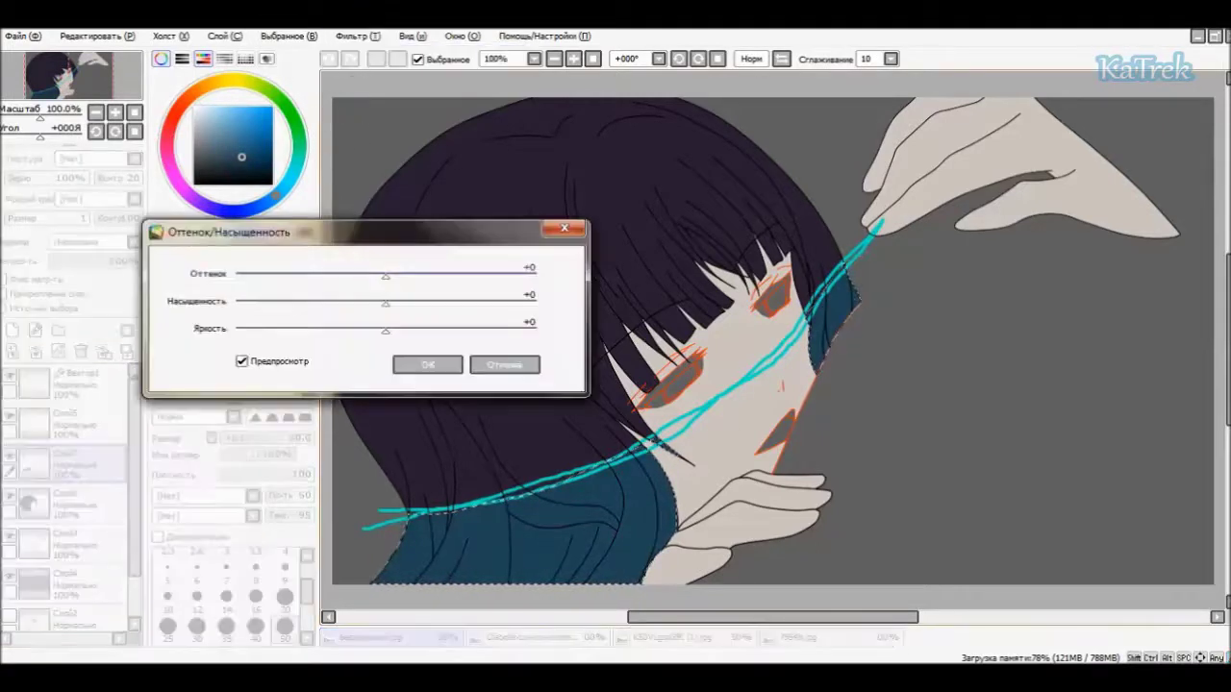
left_click_drag(384, 276, 400, 276)
left_click(384, 303)
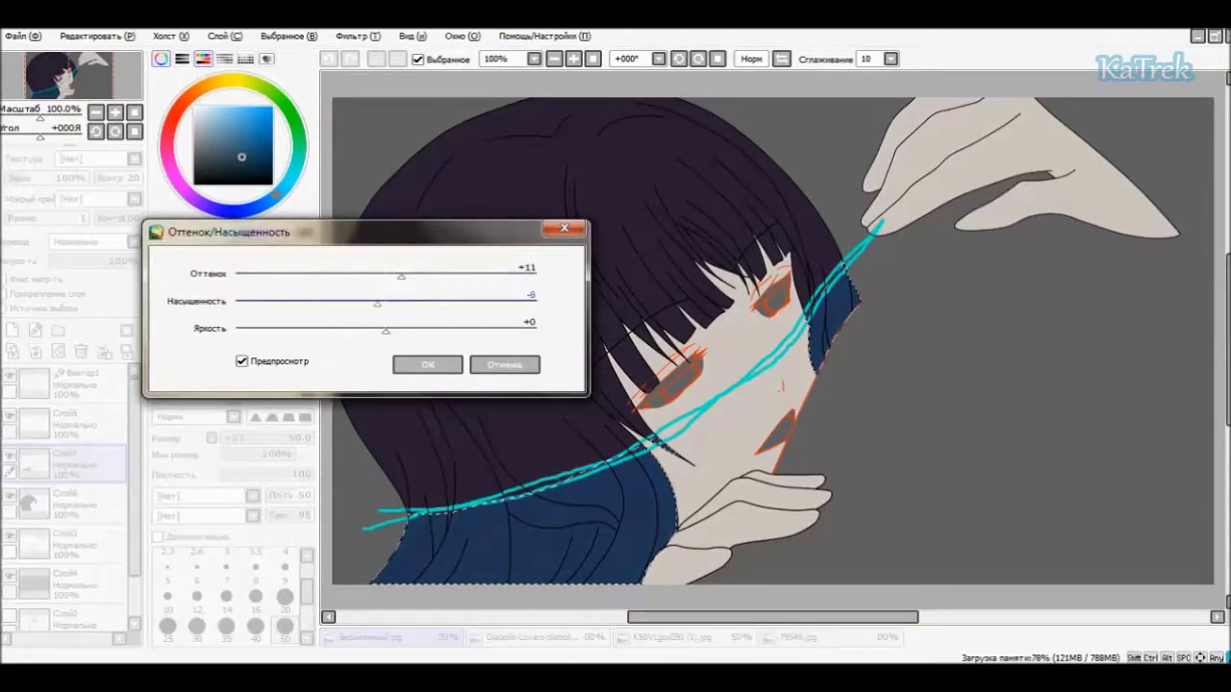
key("Return")
- Hide the guide Слой5 and blend Слой7's blue edge into the purple hair with a size 50 Blur brush and 73% layer opacity
left_click(9, 415)
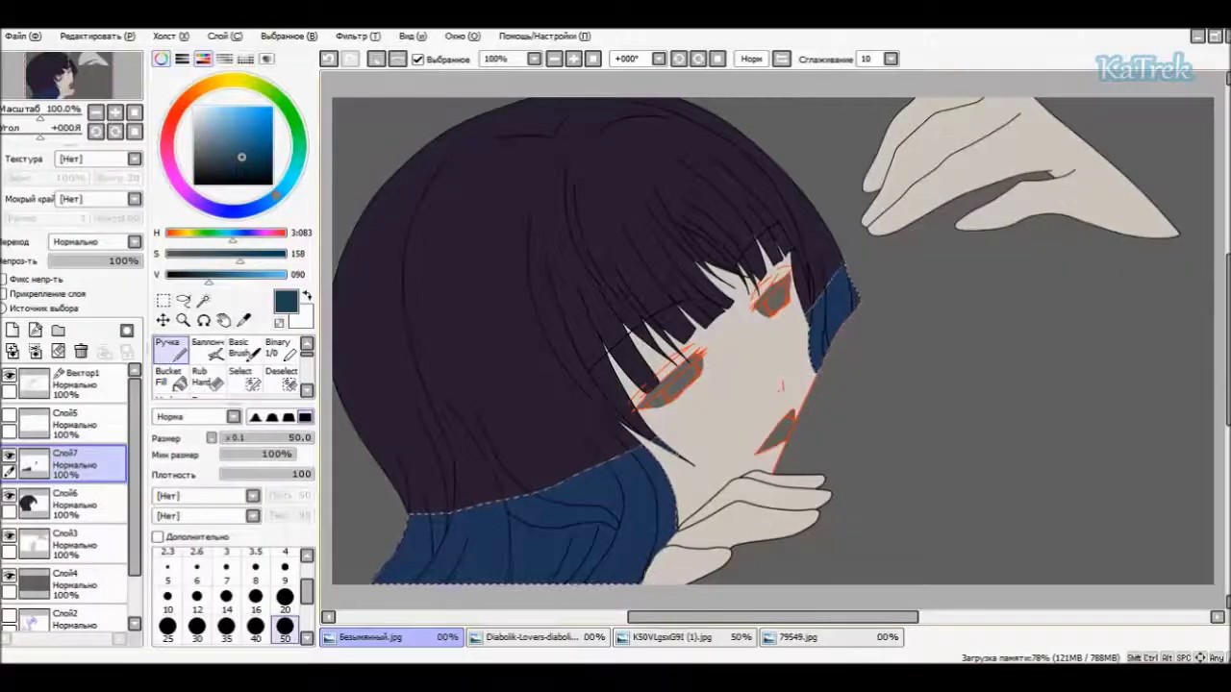
left_click_drag(140, 261, 122, 260)
left_click(162, 300)
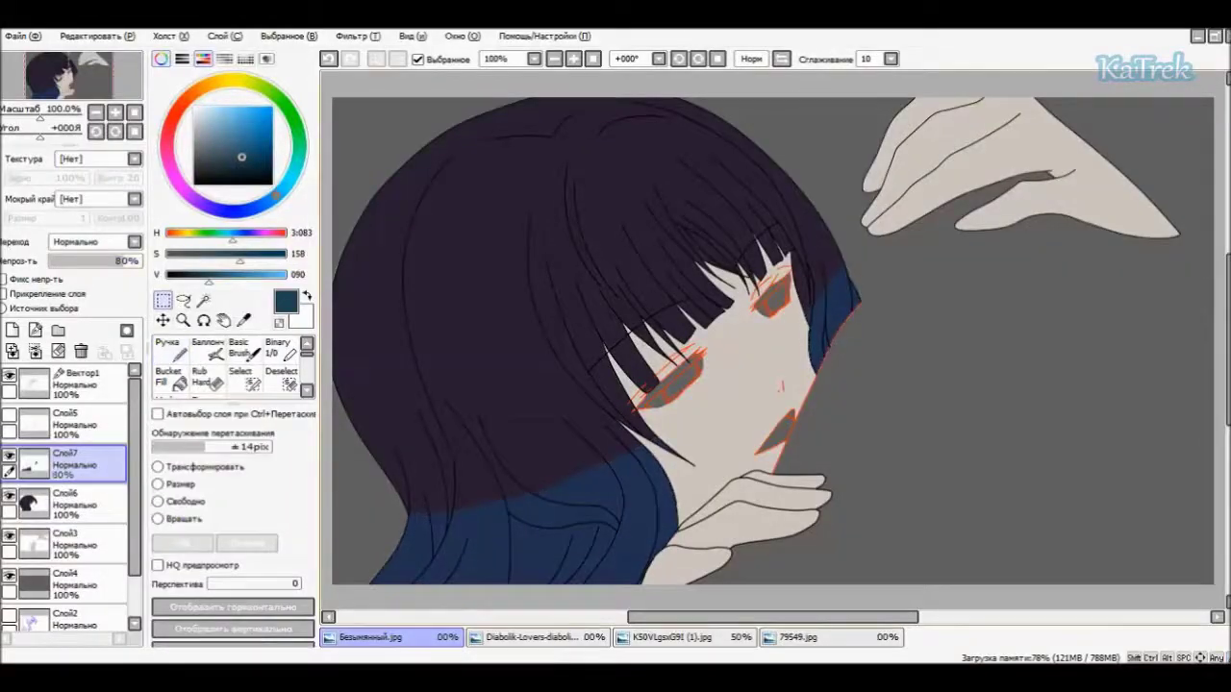
mouse_move(379, 509)
left_mouse_down()
mouse_move(398, 439)
mouse_move(522, 481)
left_mouse_up()
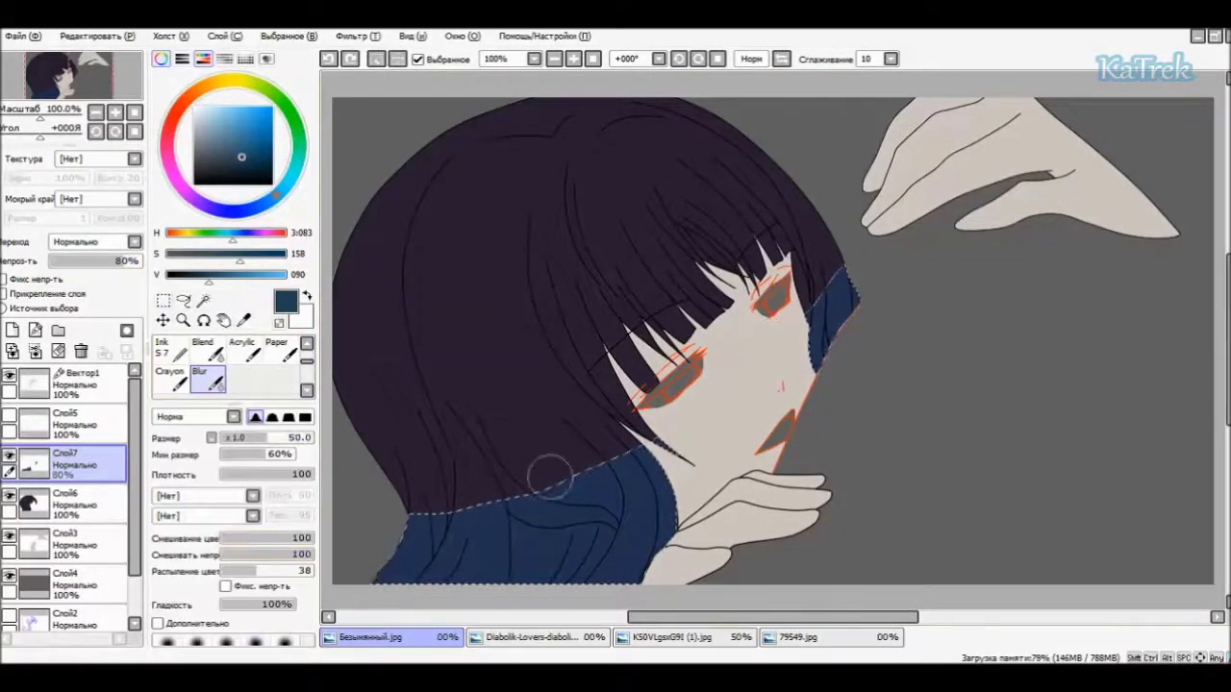
key("ctrl+d")
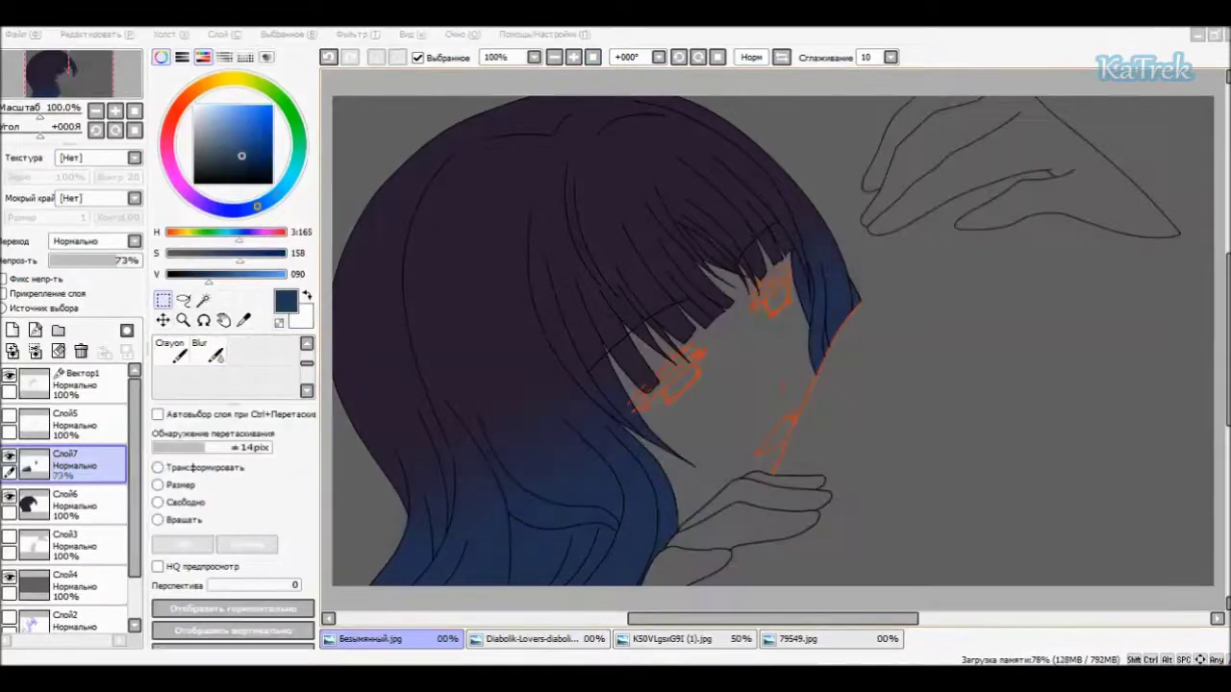
- Set the drawing colour to black, delete the guide Слой5, and hide Слой4 and Слой3 to uncover the screenshot
scroll(754, 500, "up", 4)
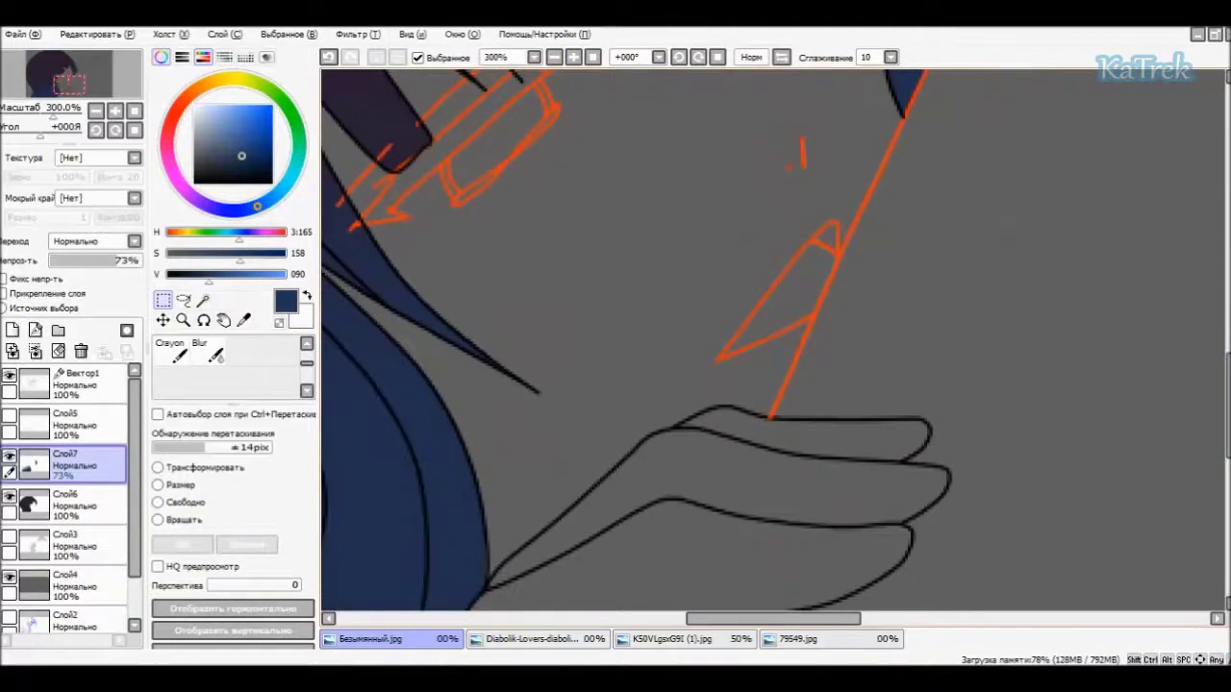
left_click(194, 183)
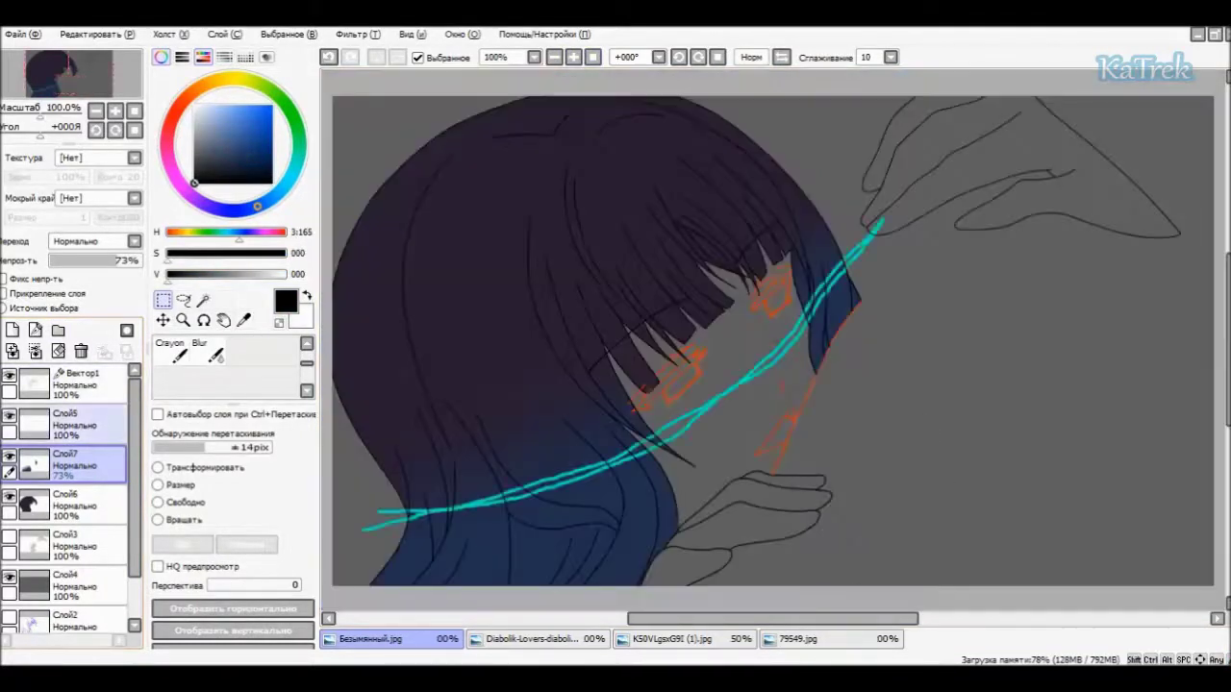
left_click(9, 494)
left_click(9, 535)
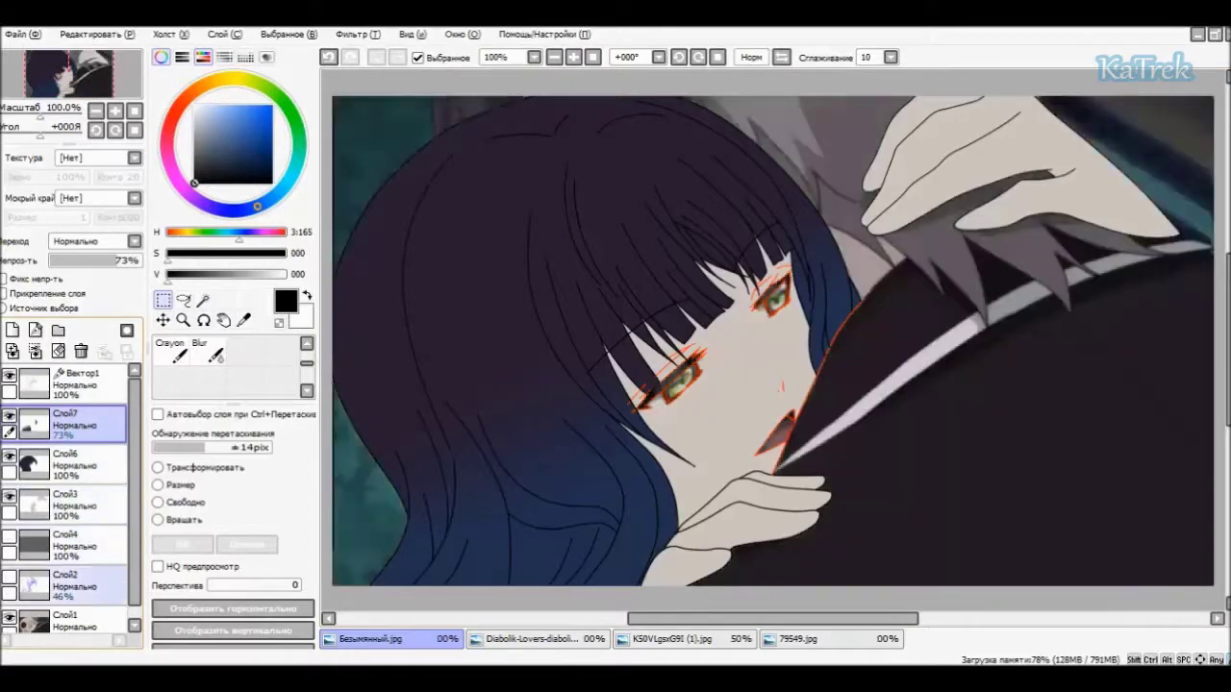
left_click(8, 495)
- Trace the cyan fang sketch at the corner of the mouth in black on Вектор1 with a size 0.8 pen
scroll(774, 342, "up", 4)
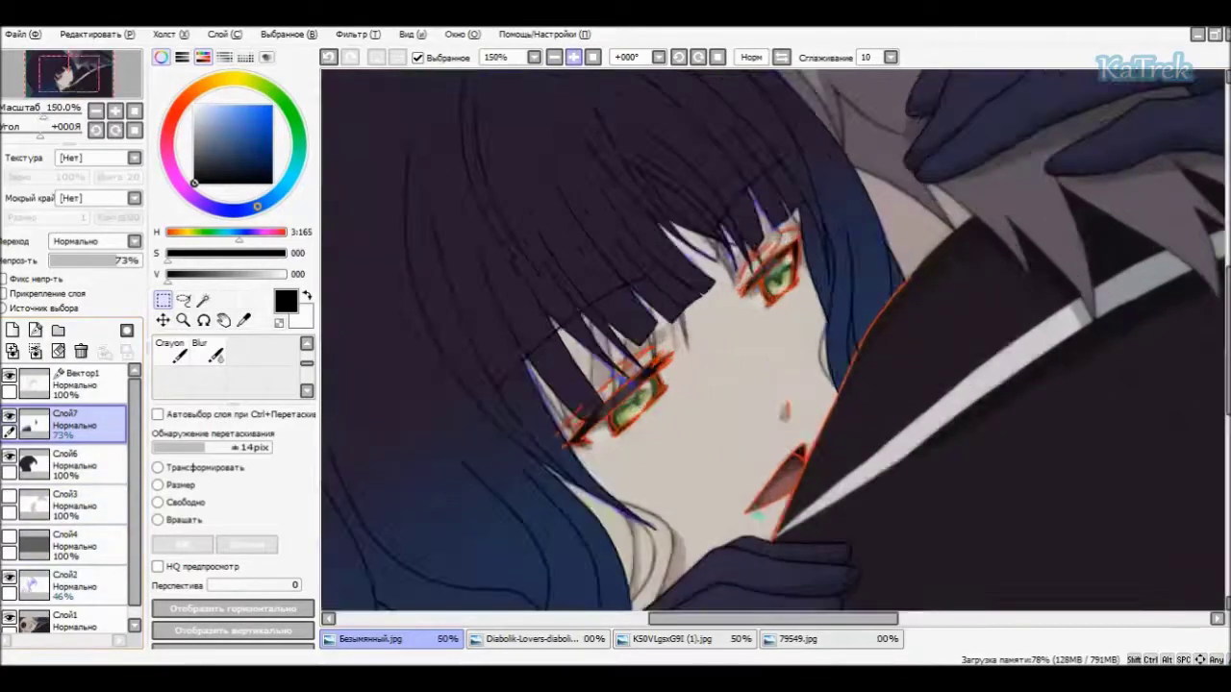
scroll(774, 341, "down", 5)
scroll(774, 341, "up", 2)
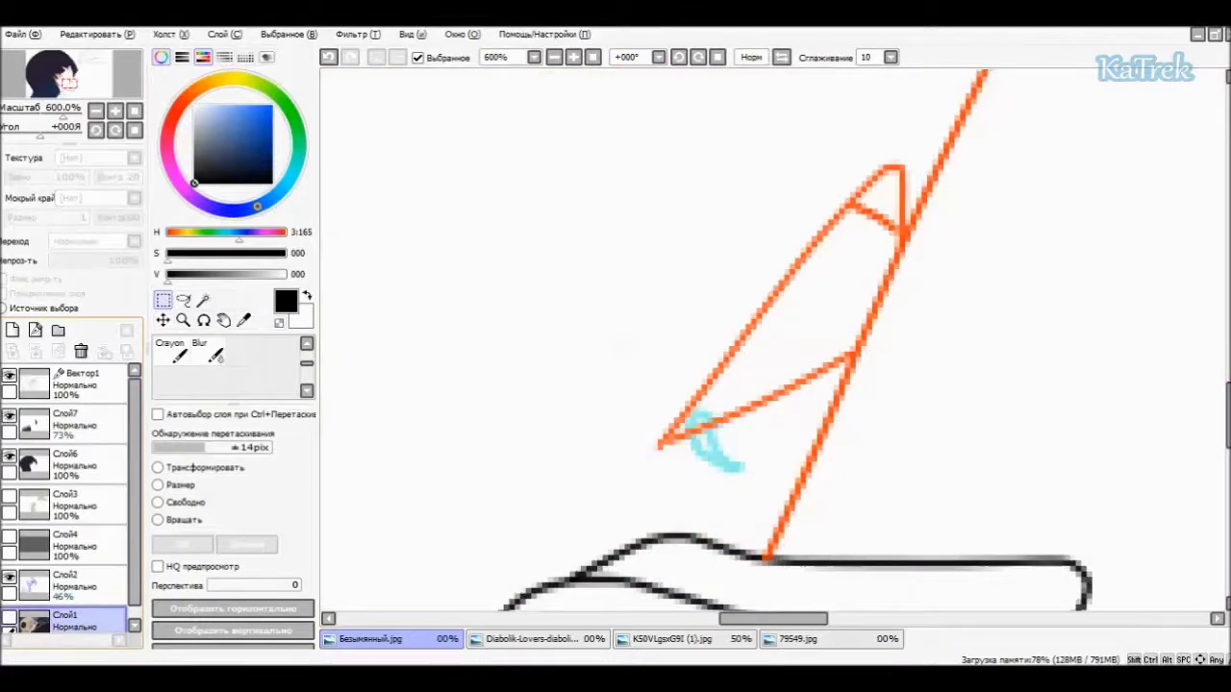
left_click(77, 379)
left_click(208, 378)
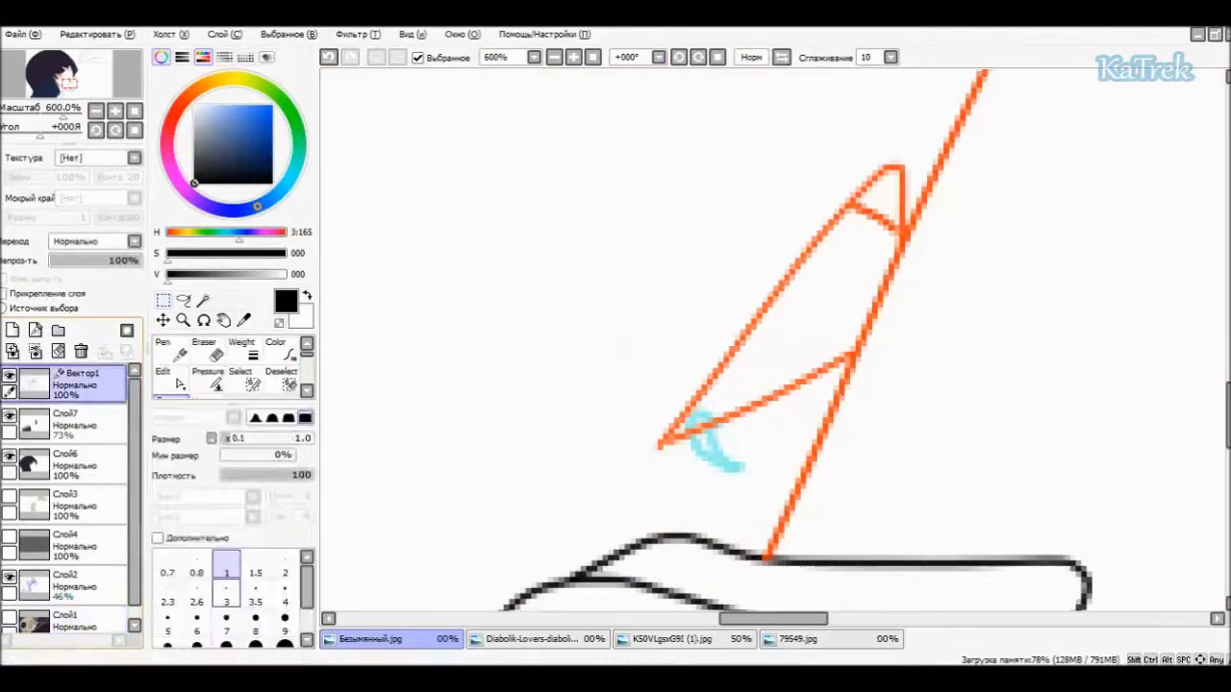
scroll(773, 342, "up", 1)
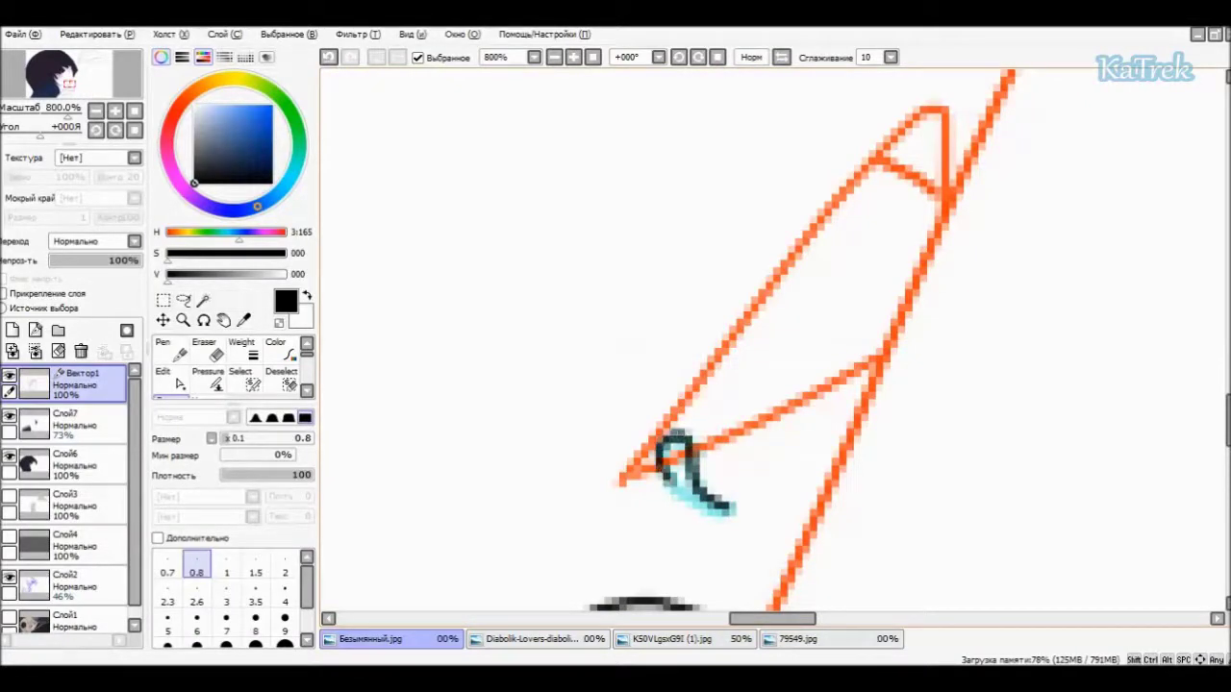
scroll(774, 341, "down", 1)
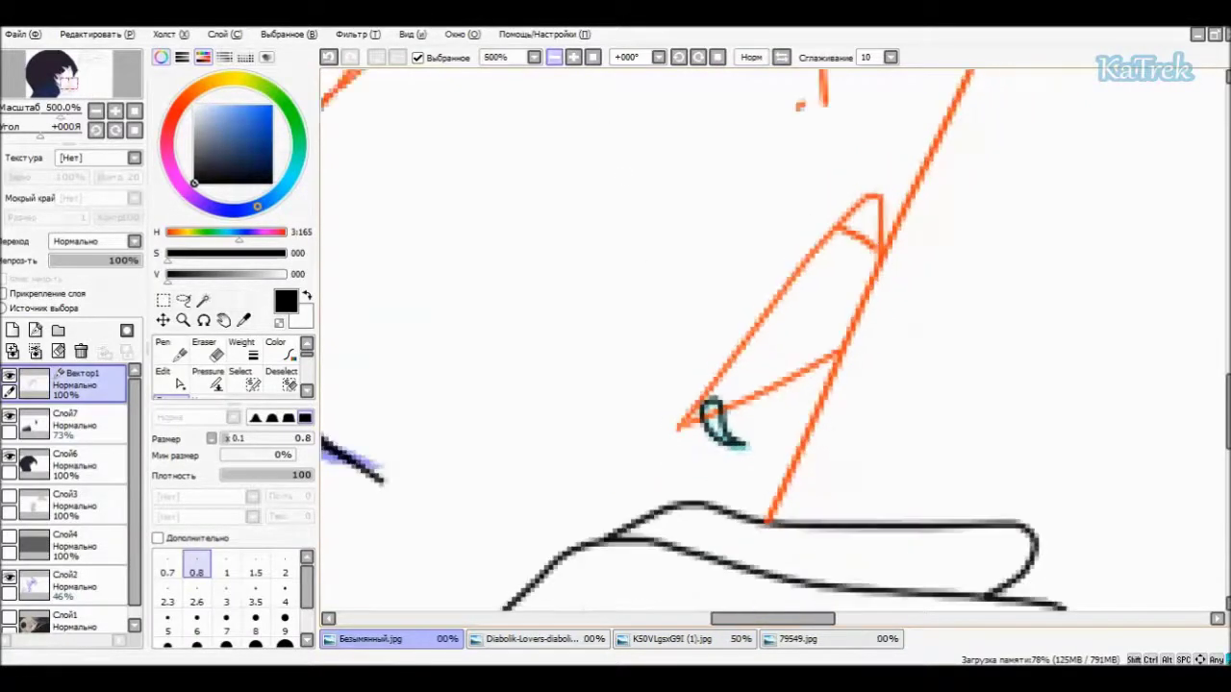
- Show the fill layers Слой3 and Слой4 and redraw the fang's lower tip on Вектор1 with a size 0.8 black pen
left_click(172, 377)
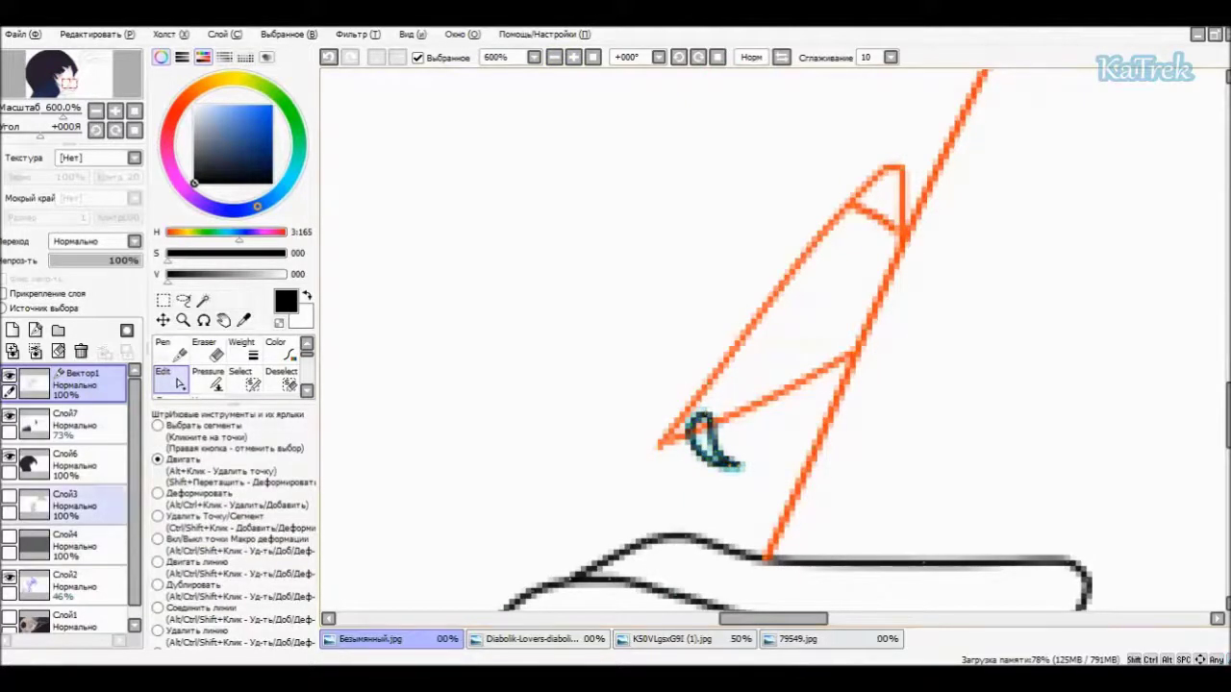
key("e")
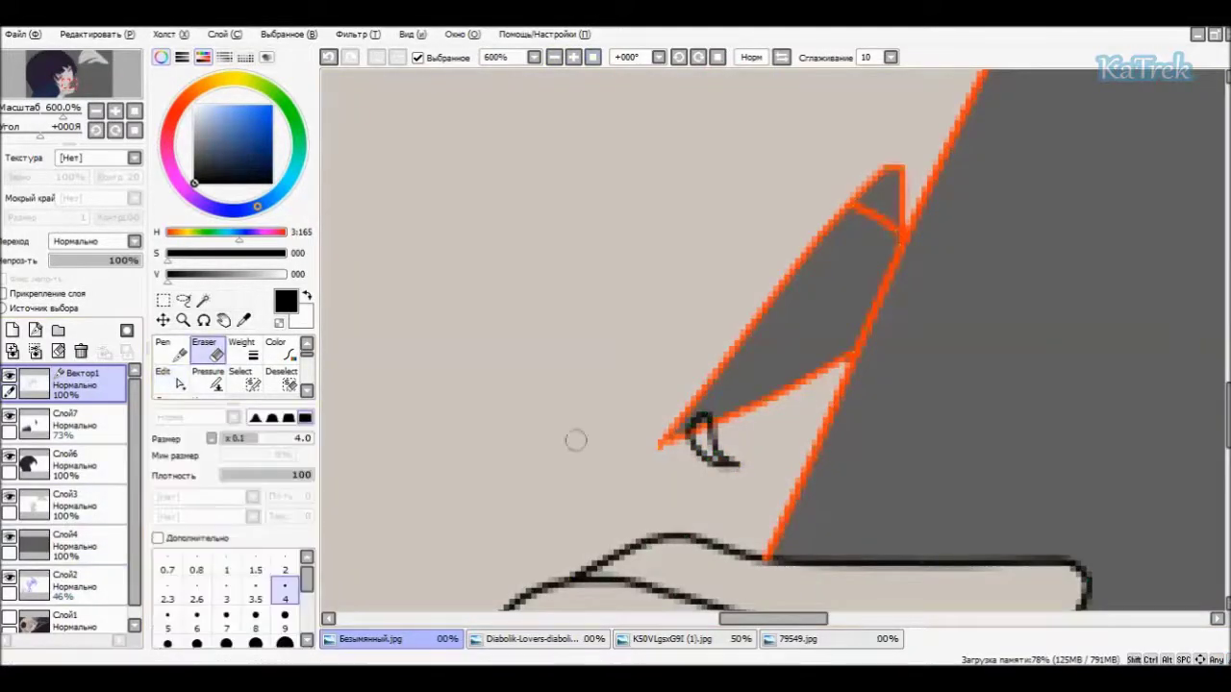
left_click(226, 569)
key("ctrl")
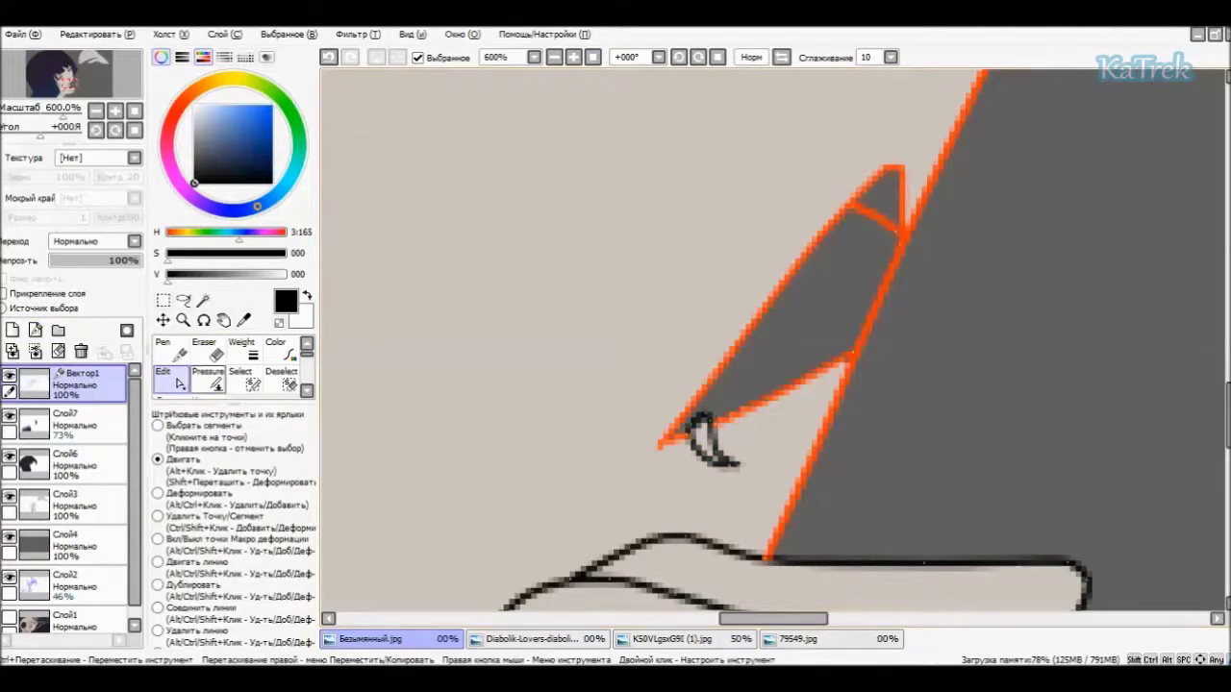
key("n")
left_click(592, 57)
scroll(779, 423, "up", 10)
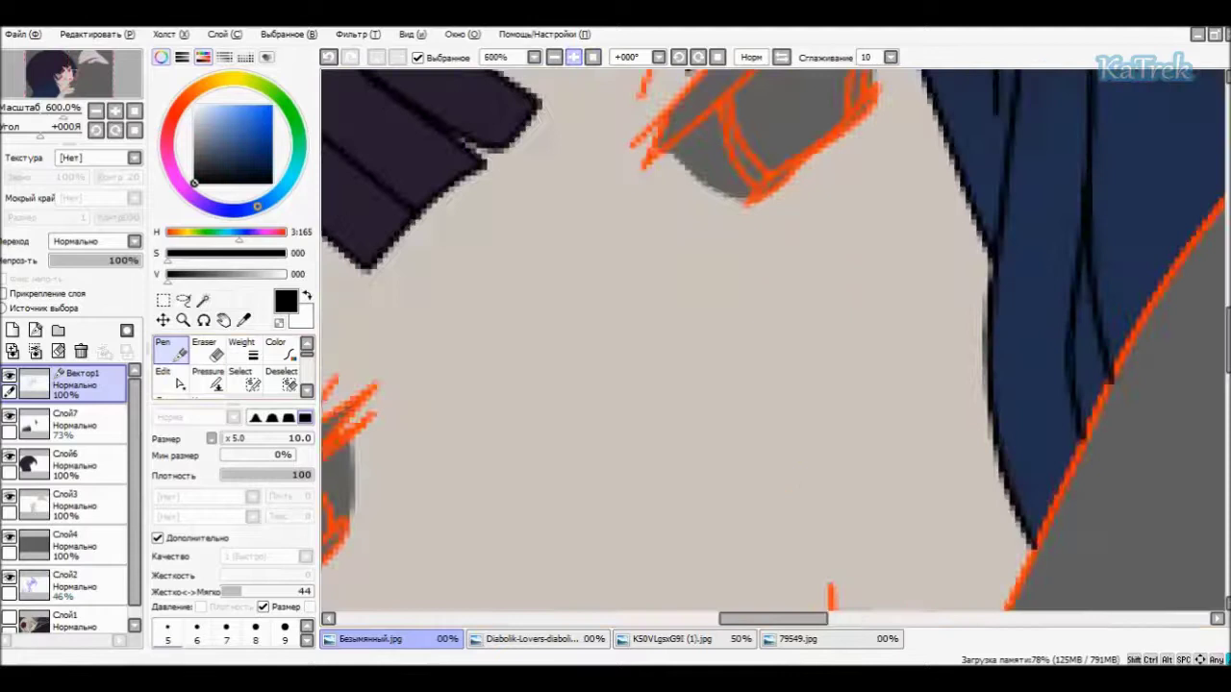
scroll(774, 341, "down", 3)
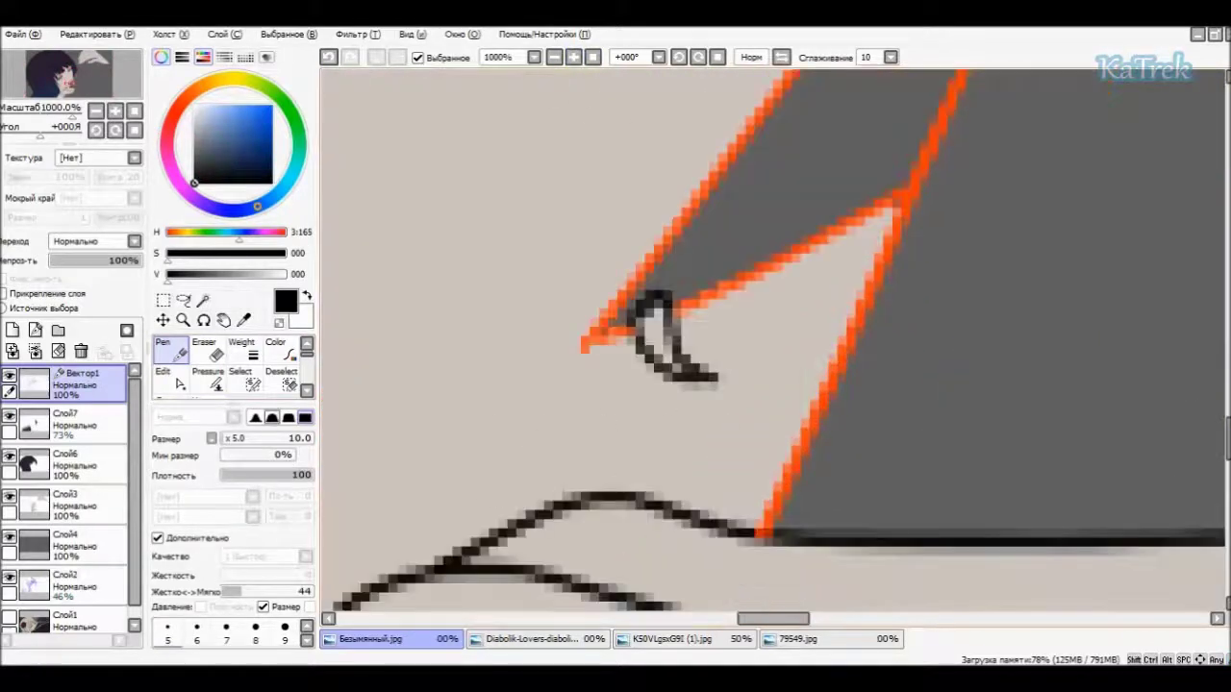
key("ctrl")
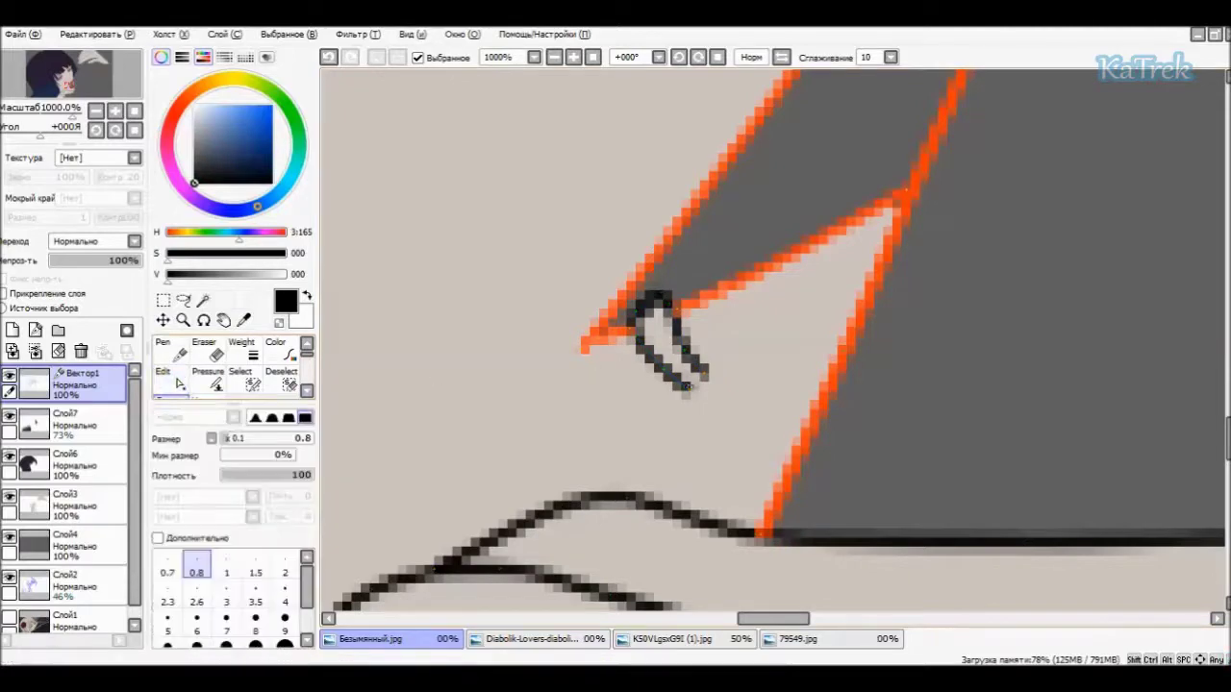
- Recolour the orange mouth and nose lines on Вектор1 to black
key("minus")
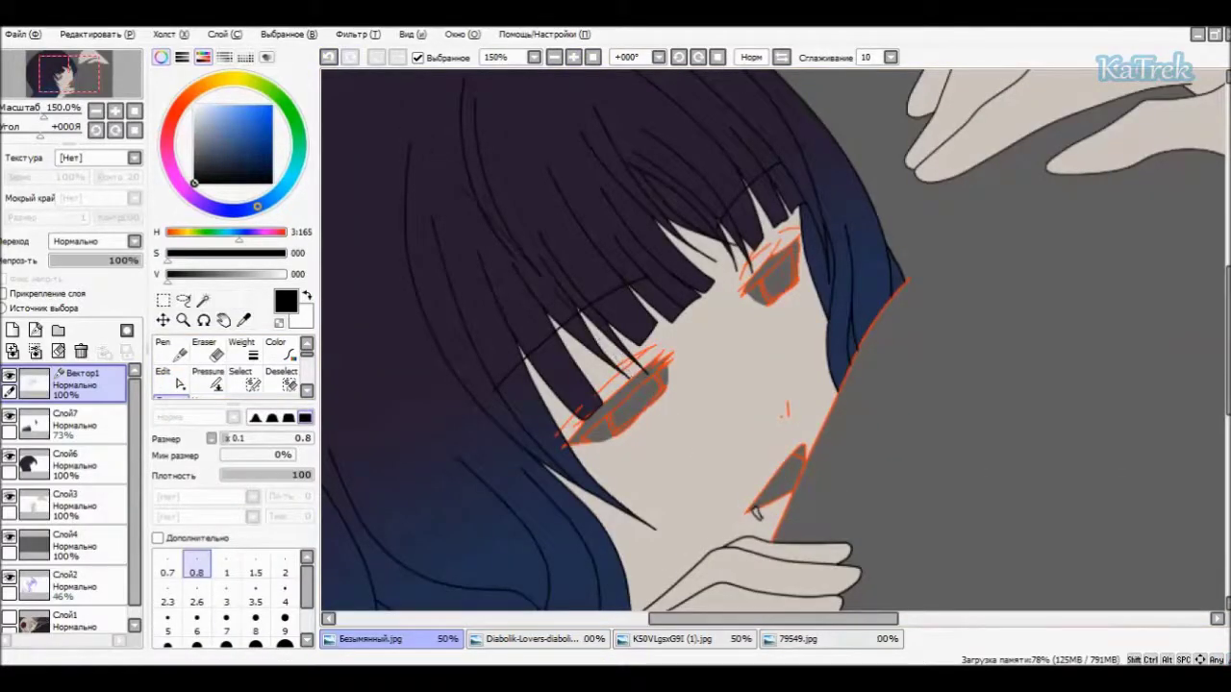
key("c")
key("plus")
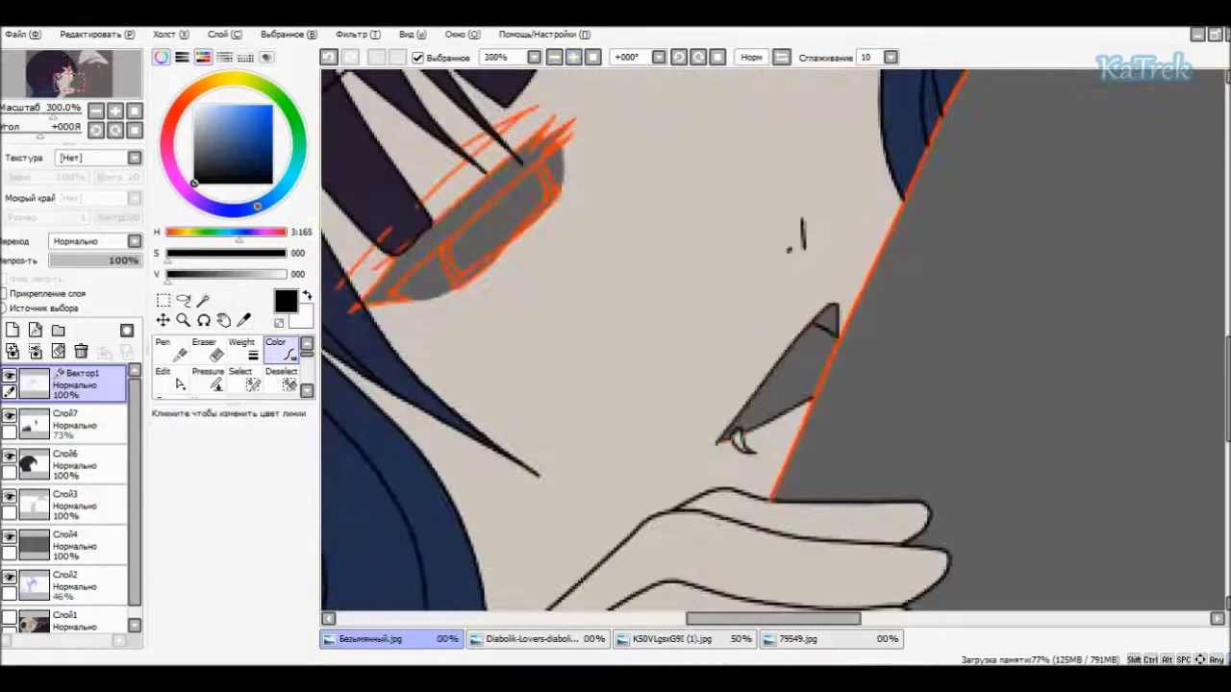
scroll(769, 342, "up", 3)
key("plus")
- Hide Слой3 and Слой4 and sample the greyish pink skin shadow colour from the screenshot
left_click(67, 504)
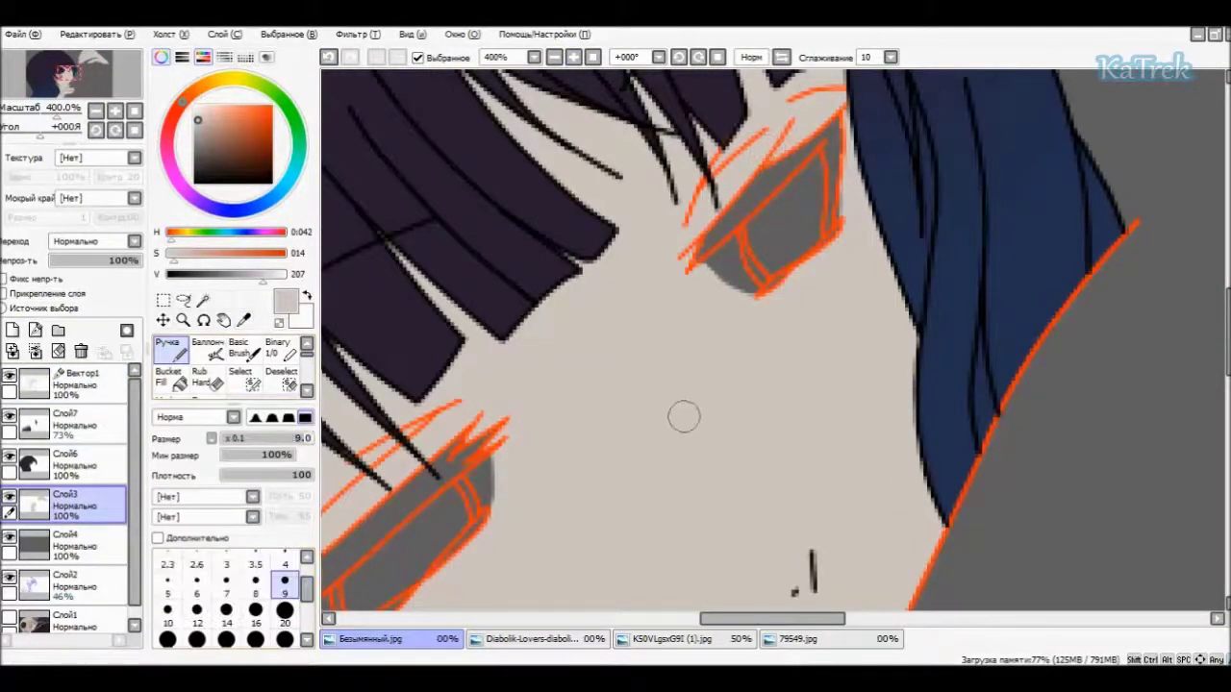
key("minus")
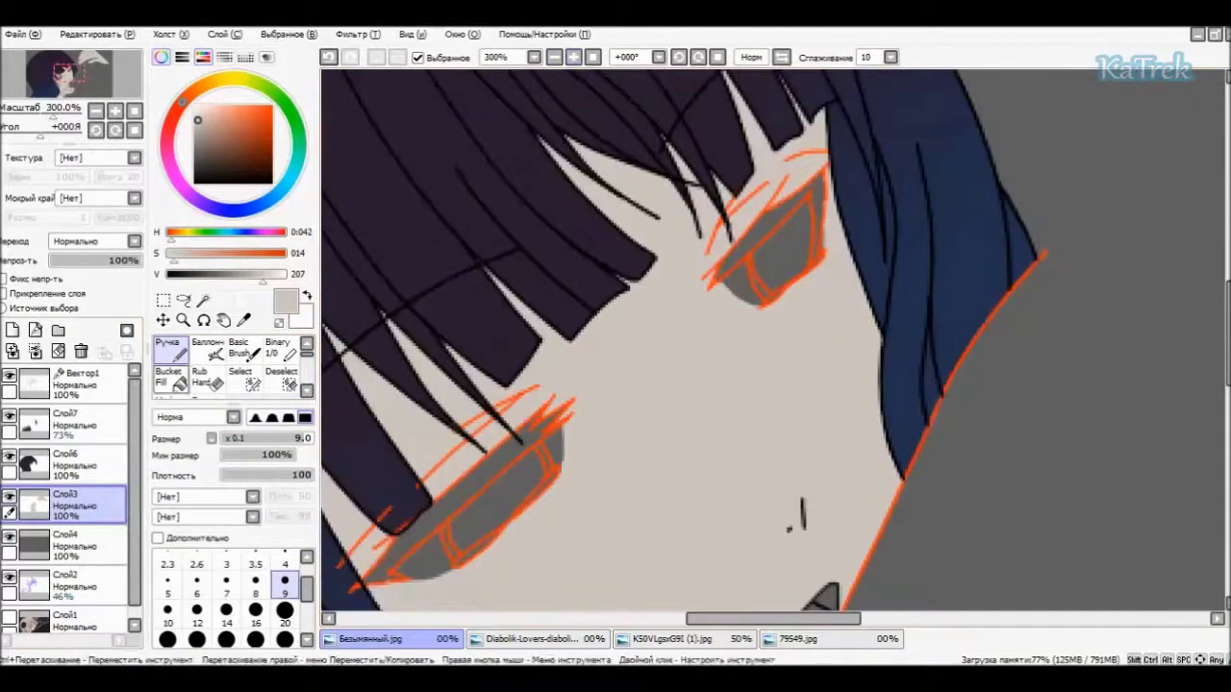
key("alt")
left_click(553, 363)
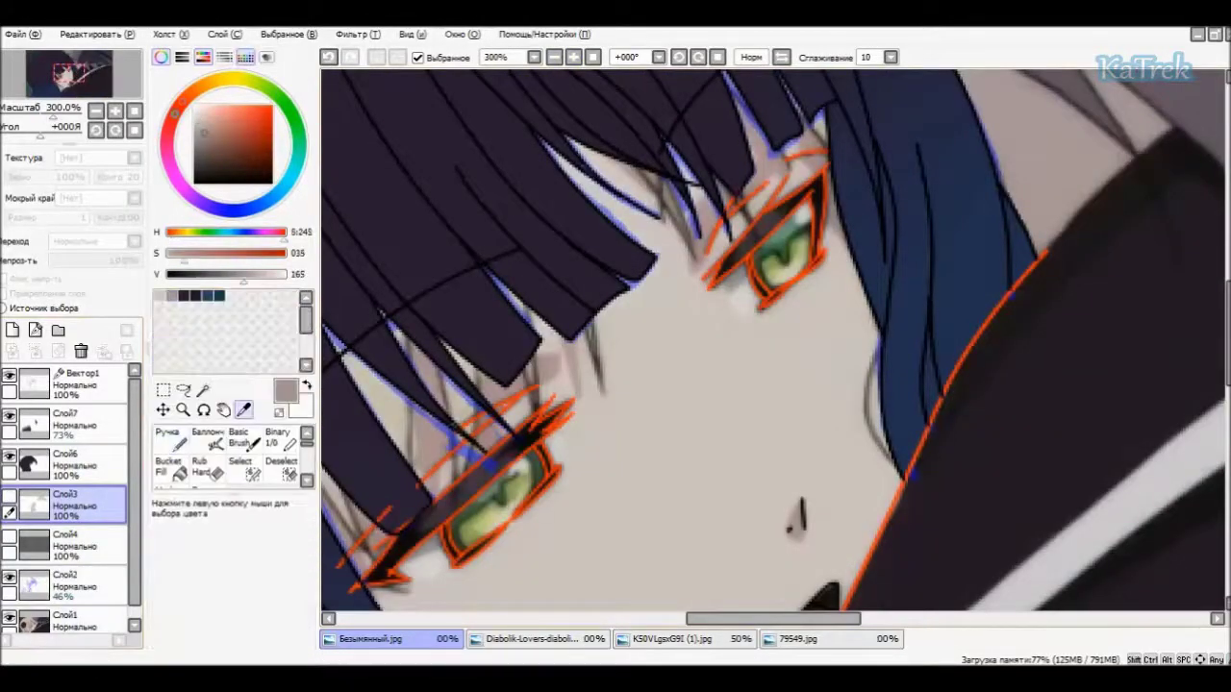
scroll(769, 341, "down", 3)
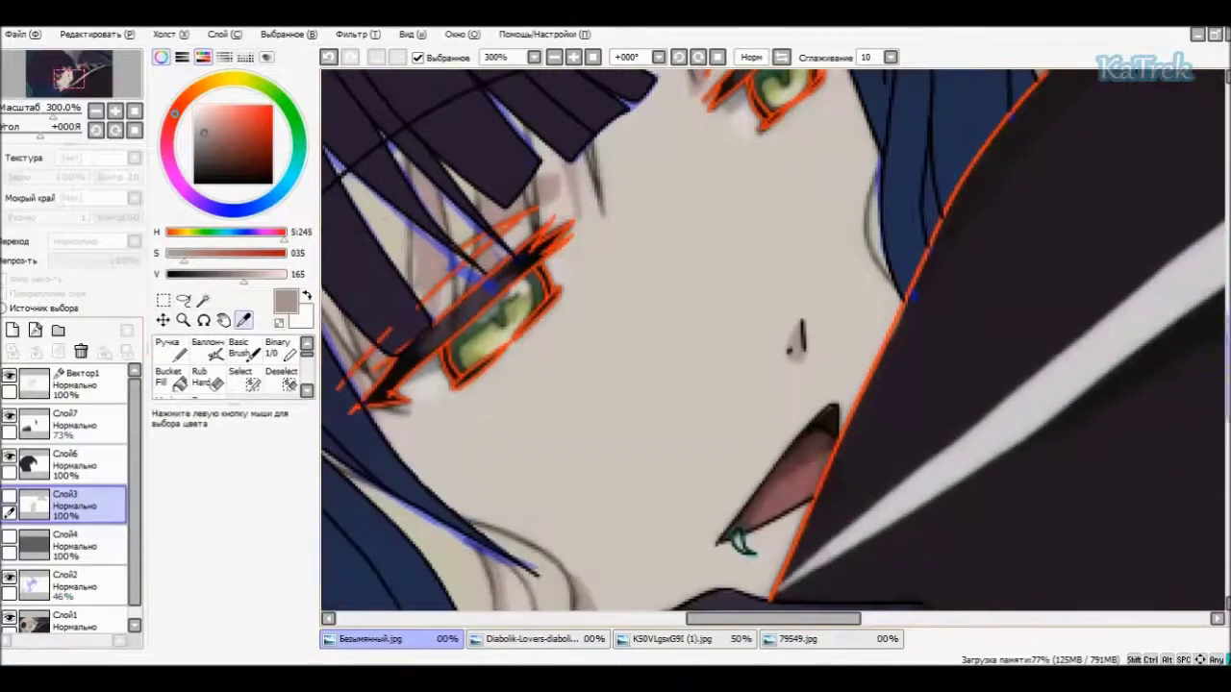
- Create vector layer Вектор2 above Слой3, hide the sketch Слой2, and lower the screenshot Слой1 to 70% opacity
left_click(35, 330)
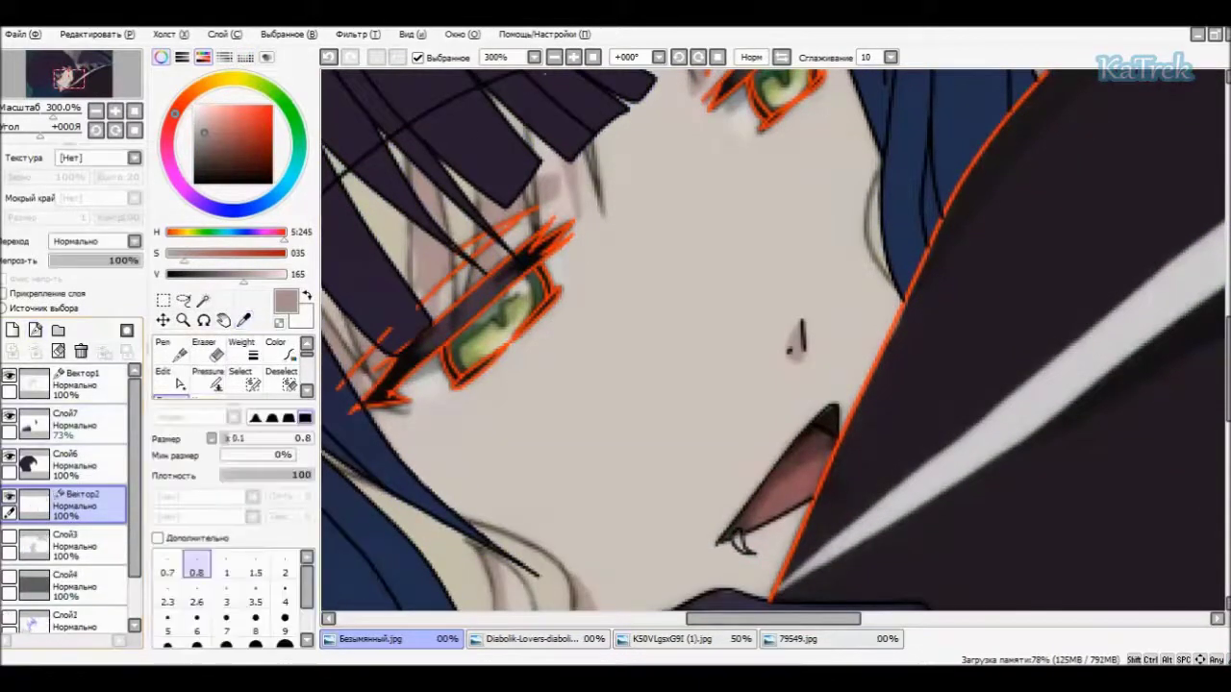
key("plus")
key("plus")
scroll(68, 500, "down", 3)
left_click(67, 611)
key("minus")
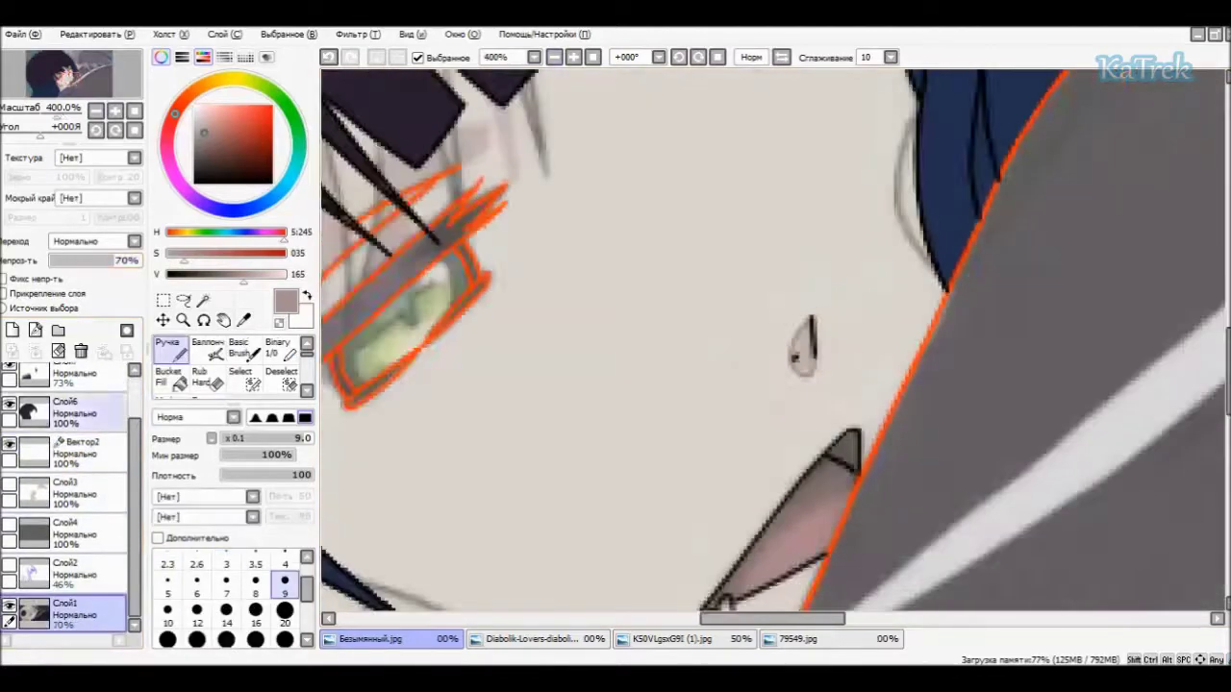
- Outline the shadow areas on the lower hand's two lowest fingers on Вектор2 with a size 1 greyish pink pen
left_click(77, 452)
scroll(769, 336, "down", 5)
scroll(770, 336, "down", 3)
key("plus")
mouse_move(519, 554)
left_mouse_down()
mouse_move(612, 519)
mouse_move(807, 380)
left_mouse_up()
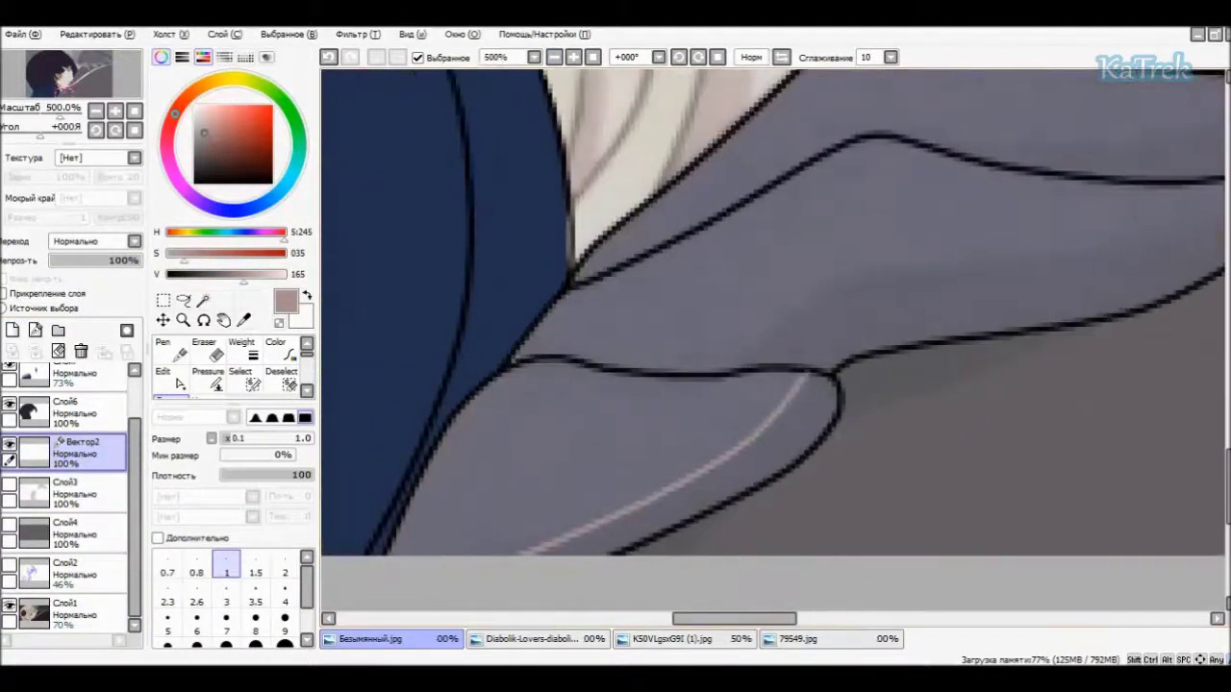
scroll(769, 337, "right", 3)
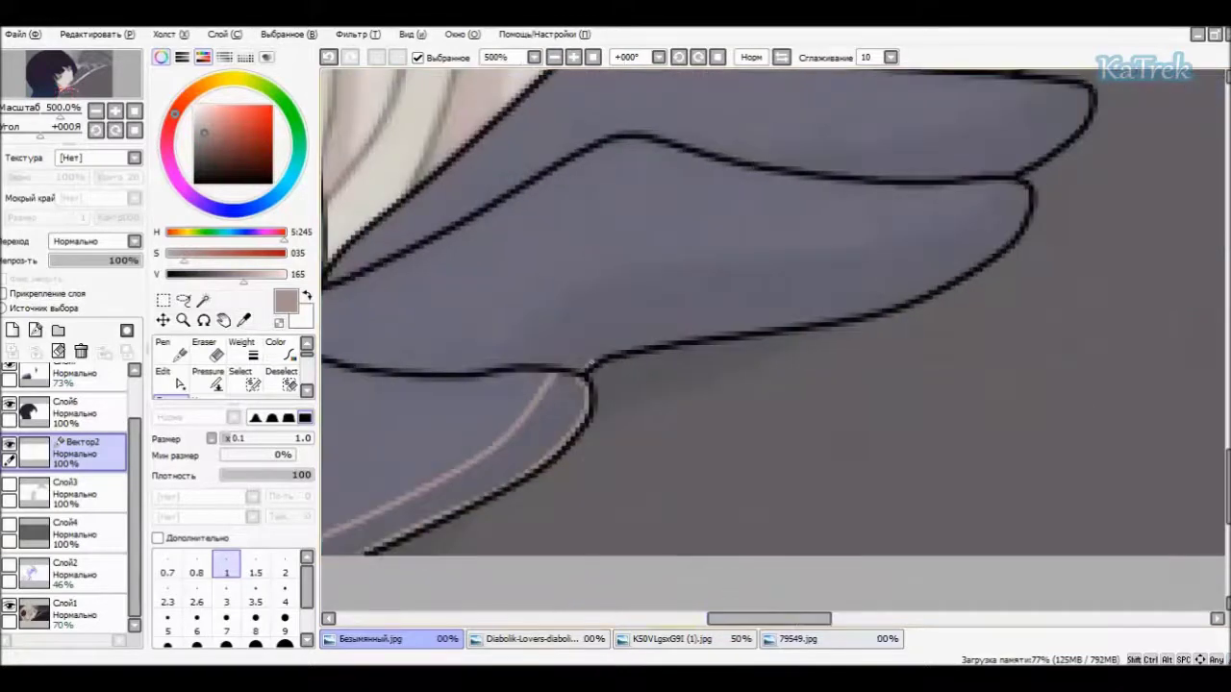
mouse_move(487, 220)
left_mouse_down()
mouse_move(590, 357)
mouse_move(717, 332)
left_mouse_up()
key("ctrl+z")
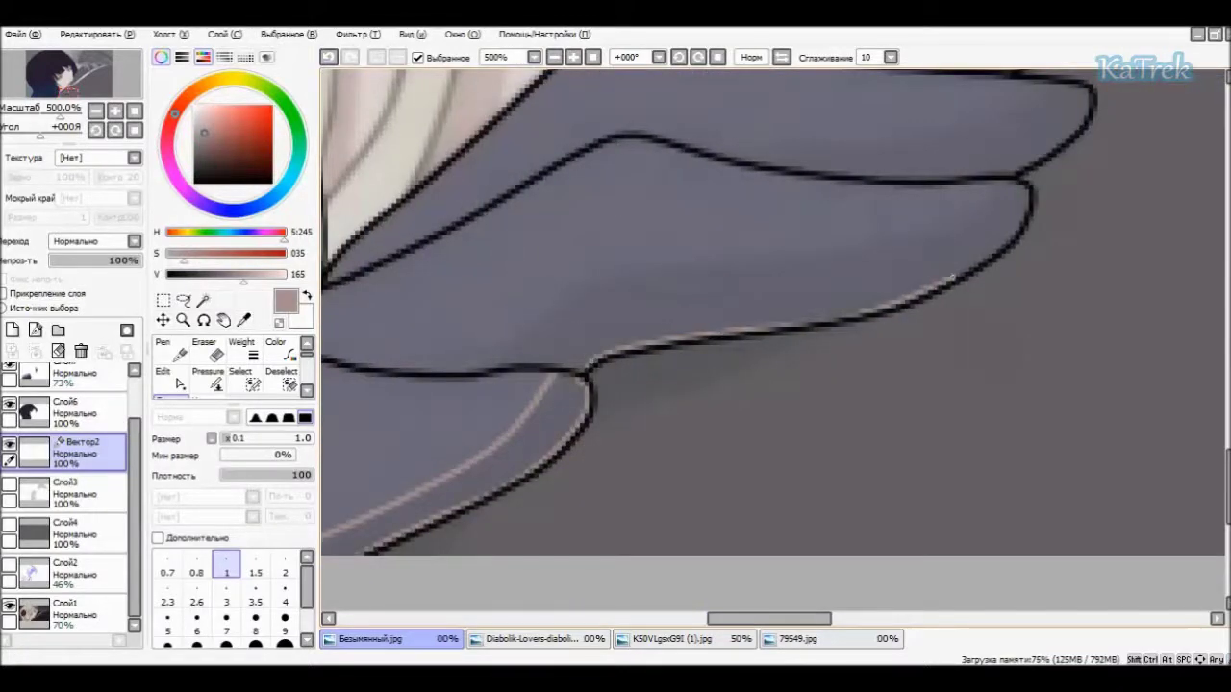
left_click_drag(884, 243, 612, 274)
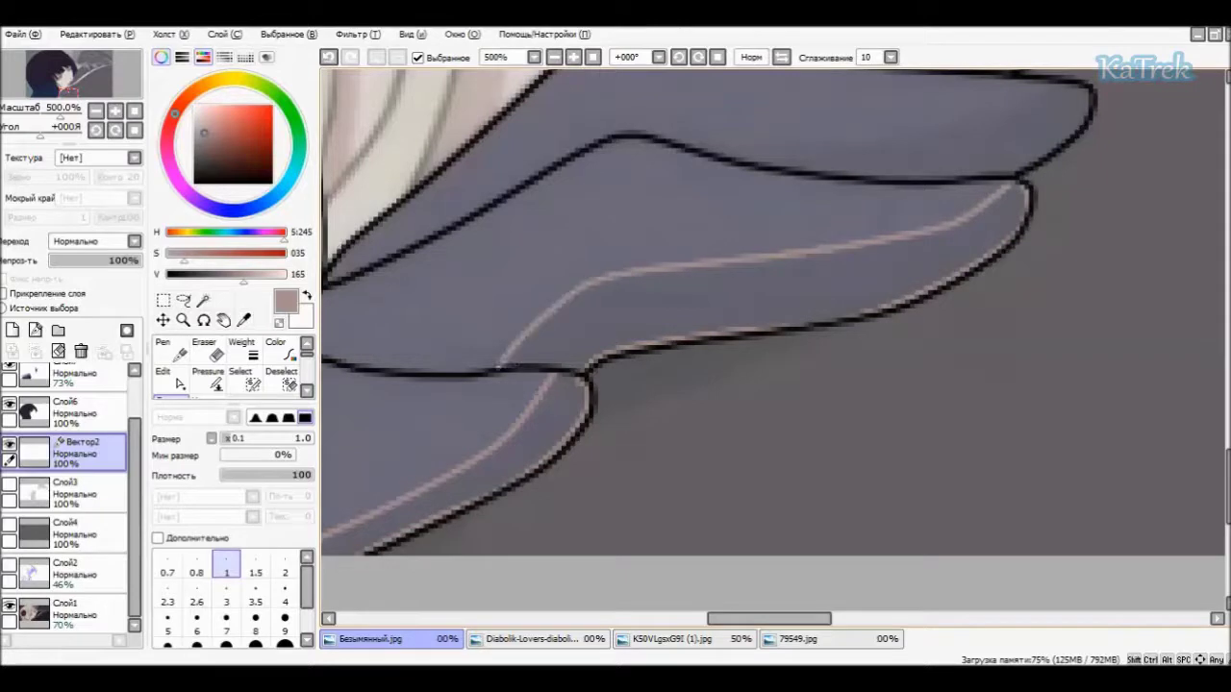
- Outline the shadow areas on the lower hand's two upper fingers on Вектор2, raising Слой1's opacity to 82% for reference
scroll(769, 337, "right", 3)
scroll(769, 336, "up", 2)
left_click_drag(508, 289, 775, 245)
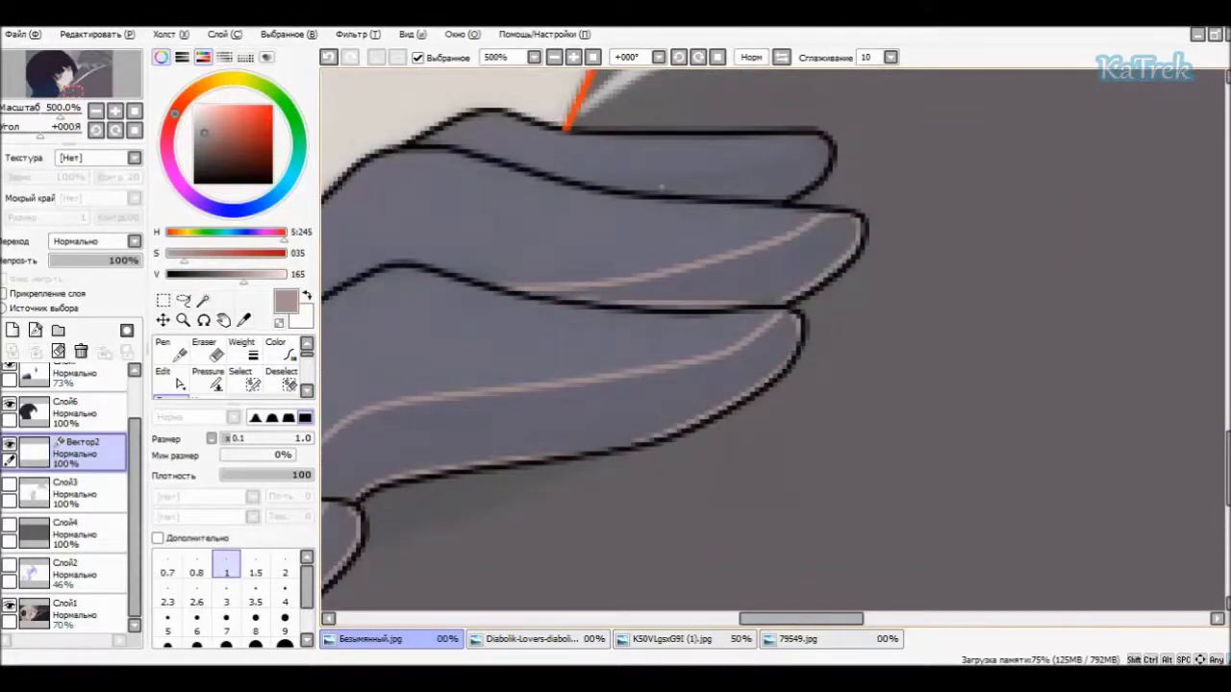
left_click(68, 613)
left_click_drag(113, 260, 125, 260)
left_click(86, 452)
left_click_drag(563, 109, 503, 164)
key("ctrl+z")
mouse_move(582, 181)
left_mouse_down()
mouse_move(642, 181)
mouse_move(815, 136)
left_mouse_up()
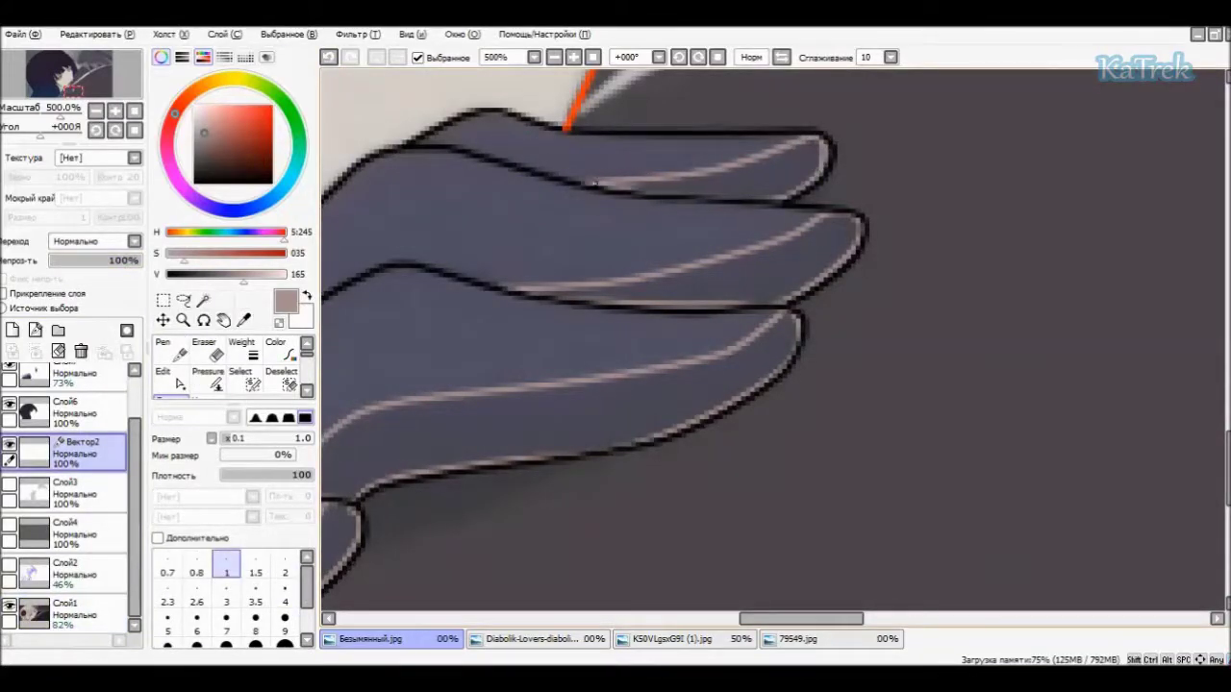
- Outline the shadow along the underside of the raised hand's lowest digit on Вектор2 in greyish pink
scroll(595, 182, "up", 5)
scroll(594, 183, "right", 5)
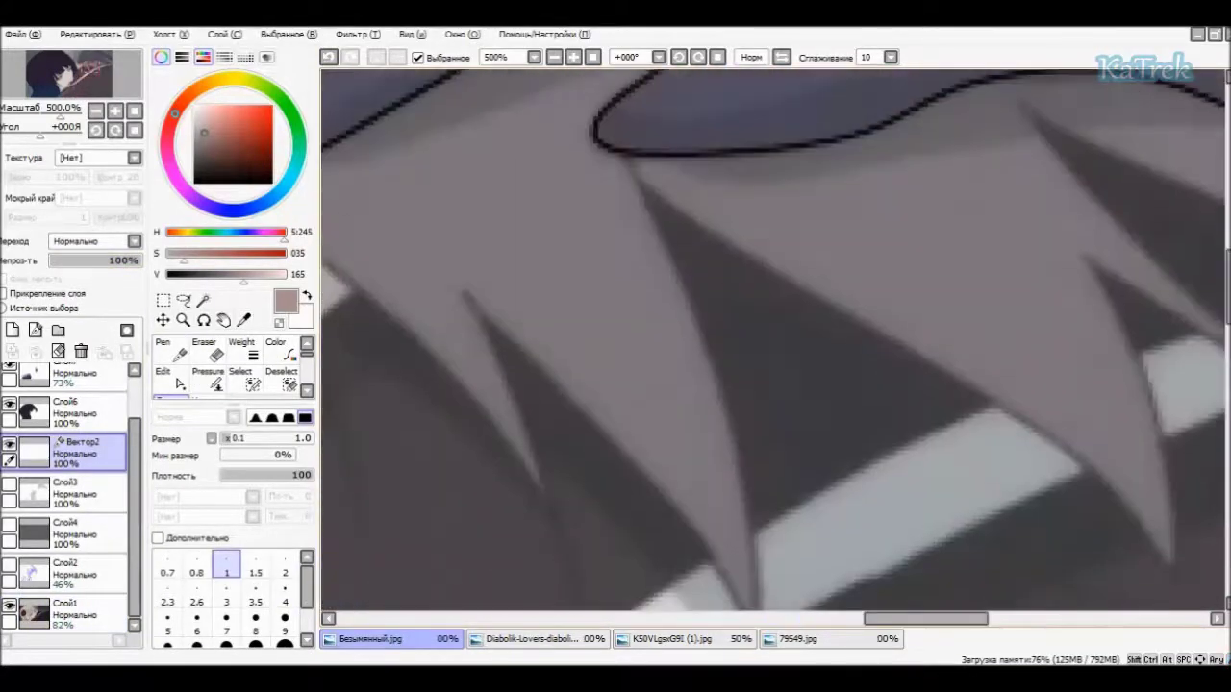
scroll(775, 341, "up", 4)
mouse_move(715, 359)
left_mouse_down()
mouse_move(902, 306)
mouse_move(1022, 253)
mouse_move(1100, 281)
left_mouse_up()
scroll(1100, 280, "right", 4)
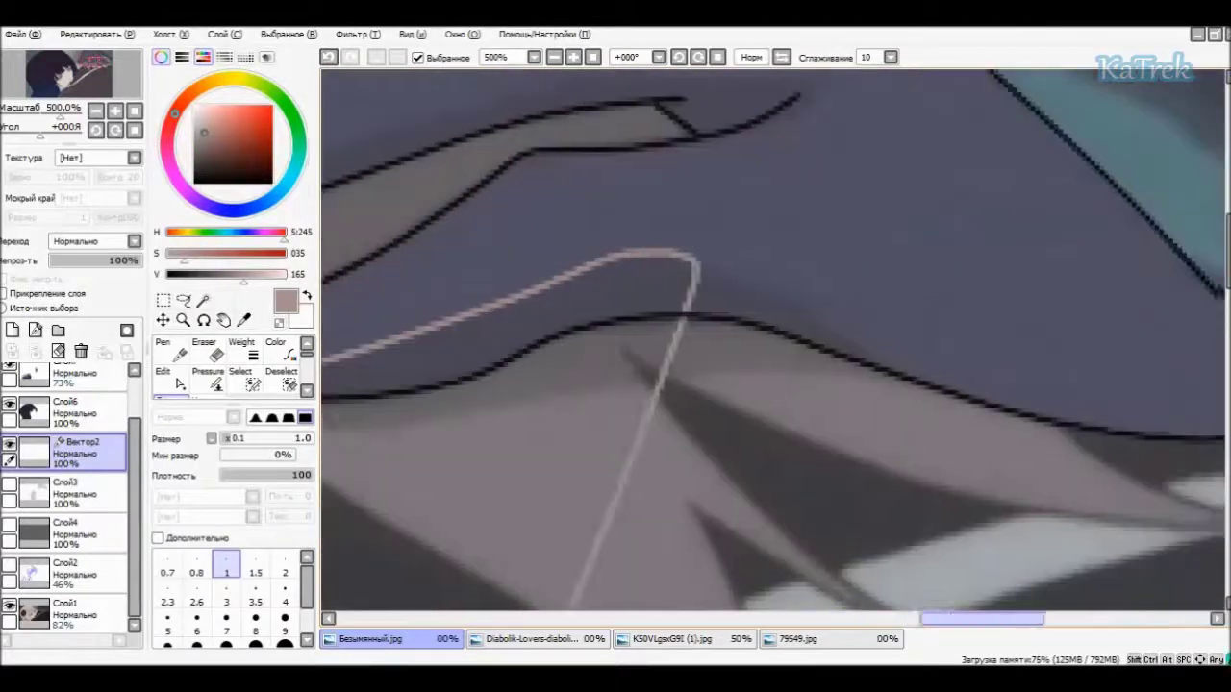
left_click_drag(681, 281, 812, 326)
scroll(875, 374, "left", 3)
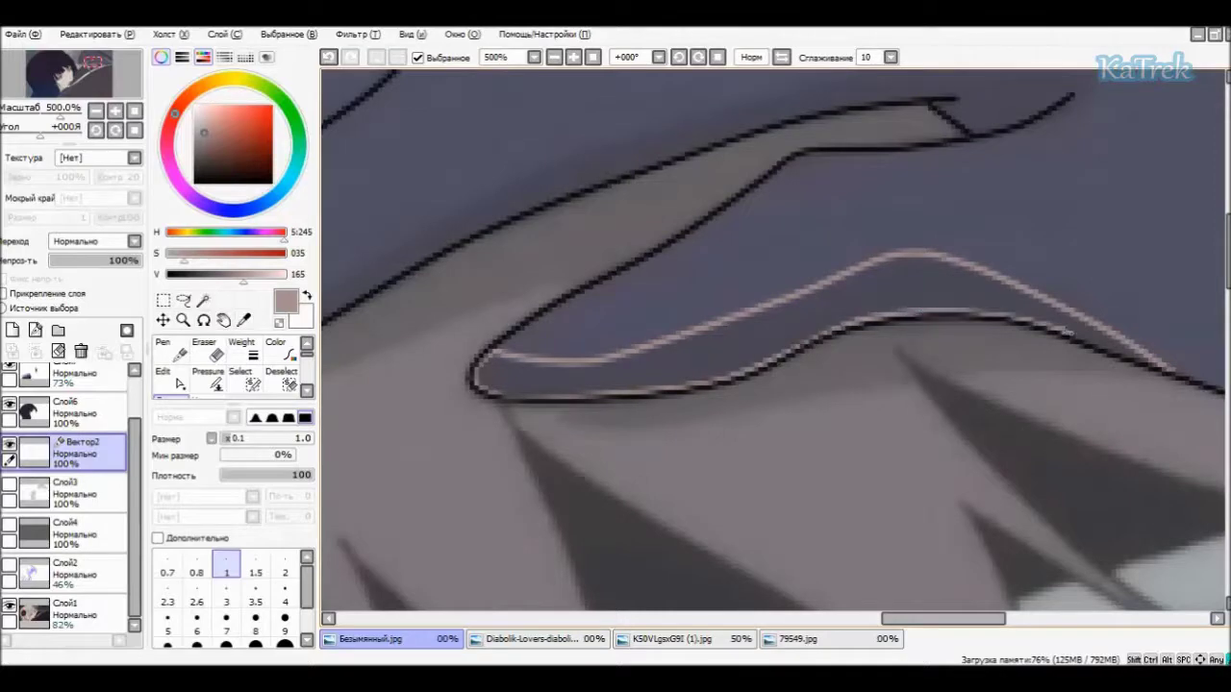
- Outline the shadows along the undersides and tips of the raised hand's remaining fingers on Вектор2
scroll(1161, 366, "left", 3)
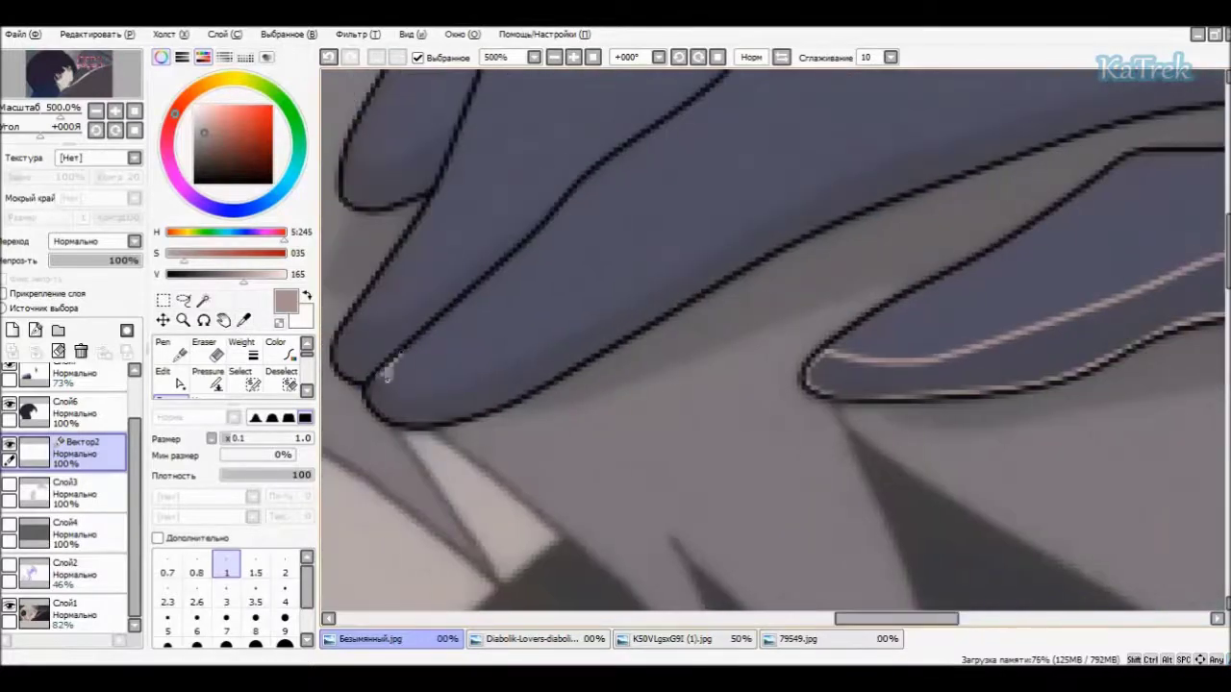
left_click_drag(487, 377, 961, 110)
scroll(962, 110, "right", 3)
scroll(961, 110, "up", 2)
left_click_drag(688, 279, 999, 233)
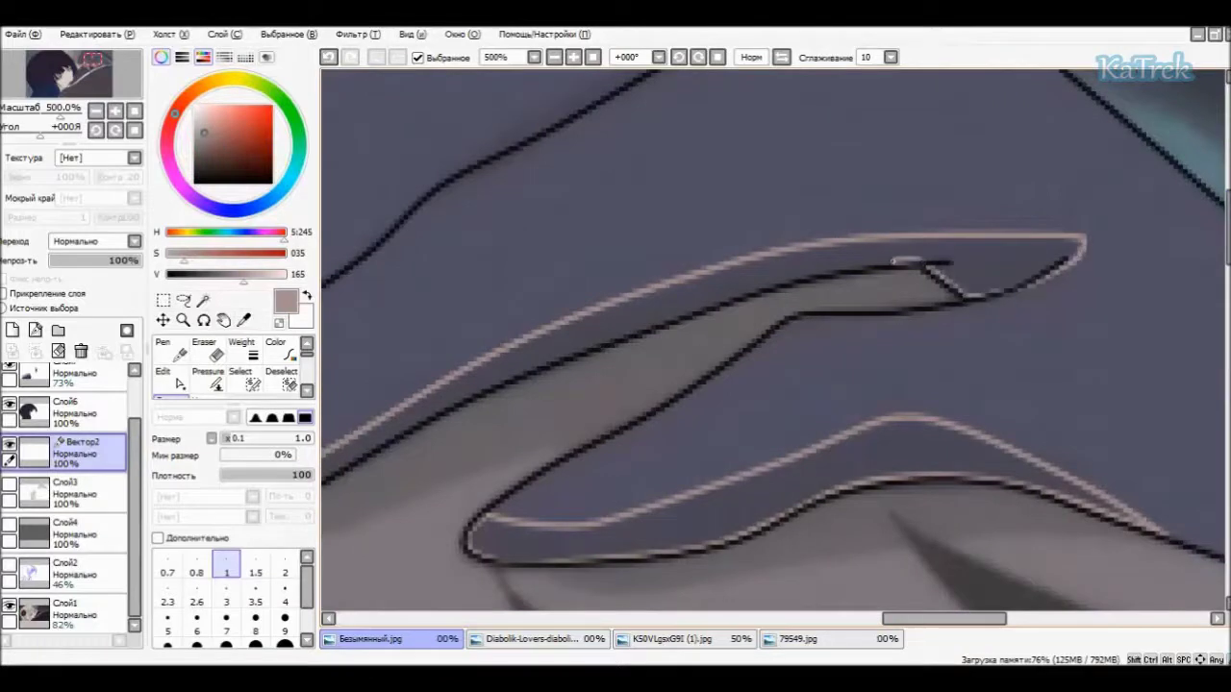
left_click_drag(673, 318, 700, 549)
scroll(700, 549, "left", 3)
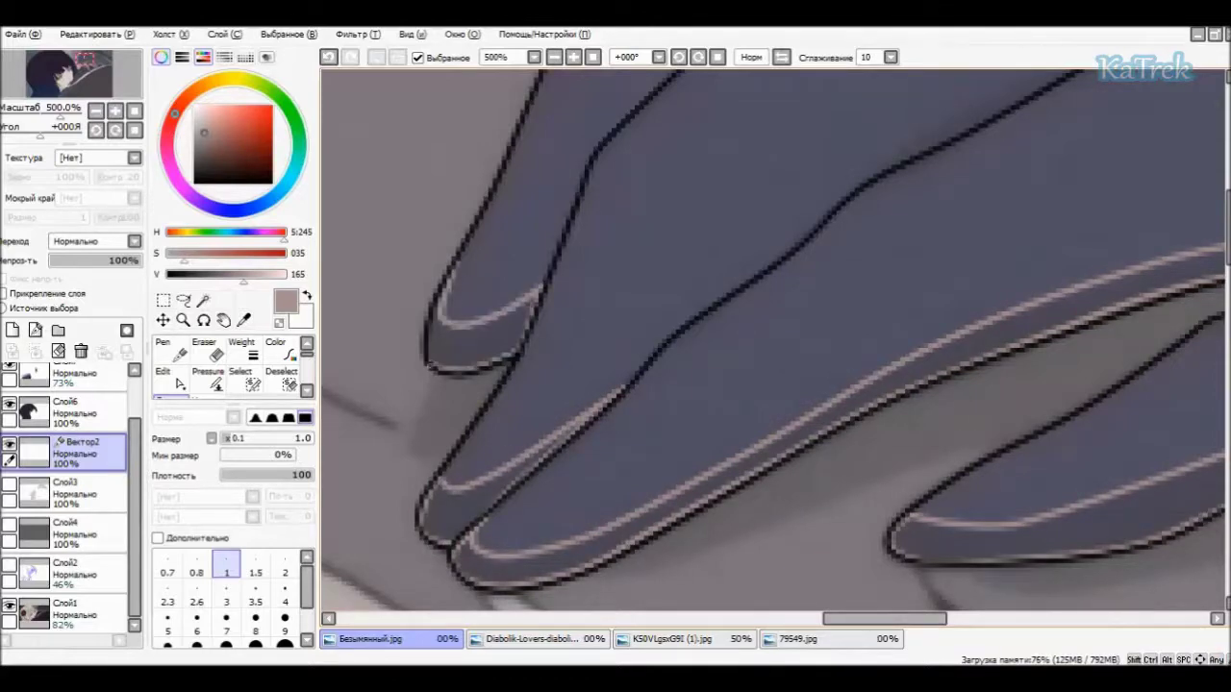
- Raise Слой1's opacity to 94% and outline thin shadows along the finger creases on the back of the raised hand
scroll(774, 340, "up", 3)
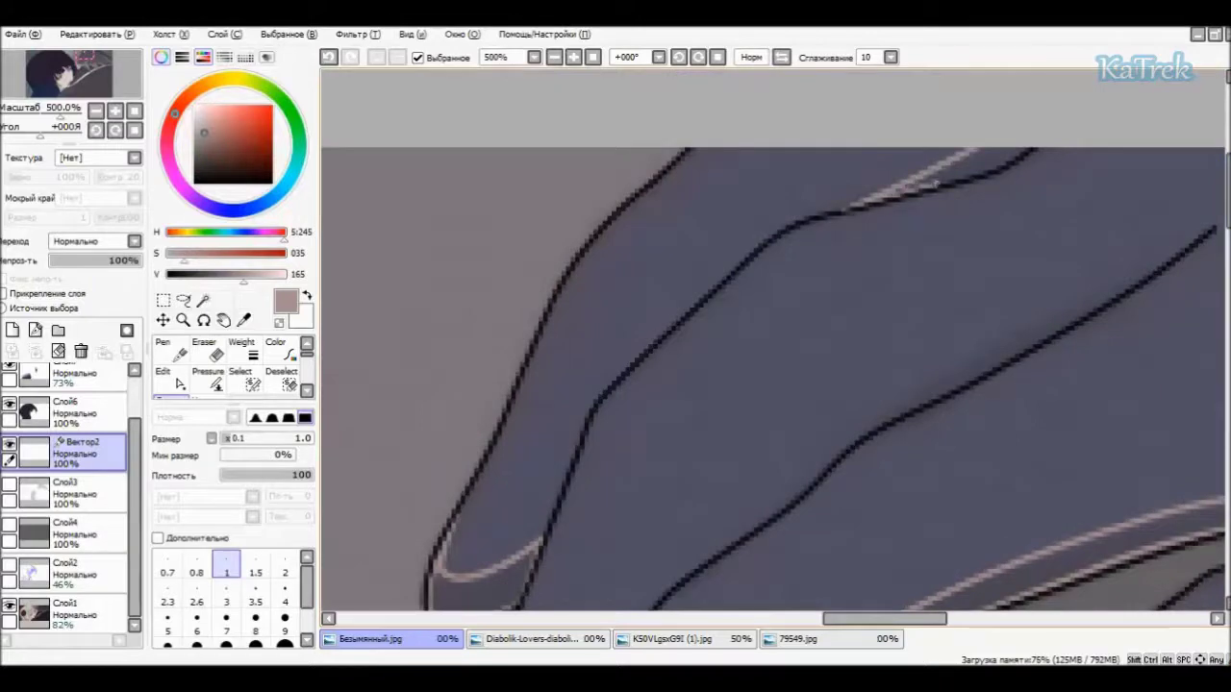
scroll(858, 534, "right", 5)
left_click(67, 615)
left_click_drag(123, 259, 134, 259)
left_click(77, 452)
mouse_move(537, 429)
left_mouse_down()
mouse_move(615, 366)
mouse_move(878, 232)
left_mouse_up()
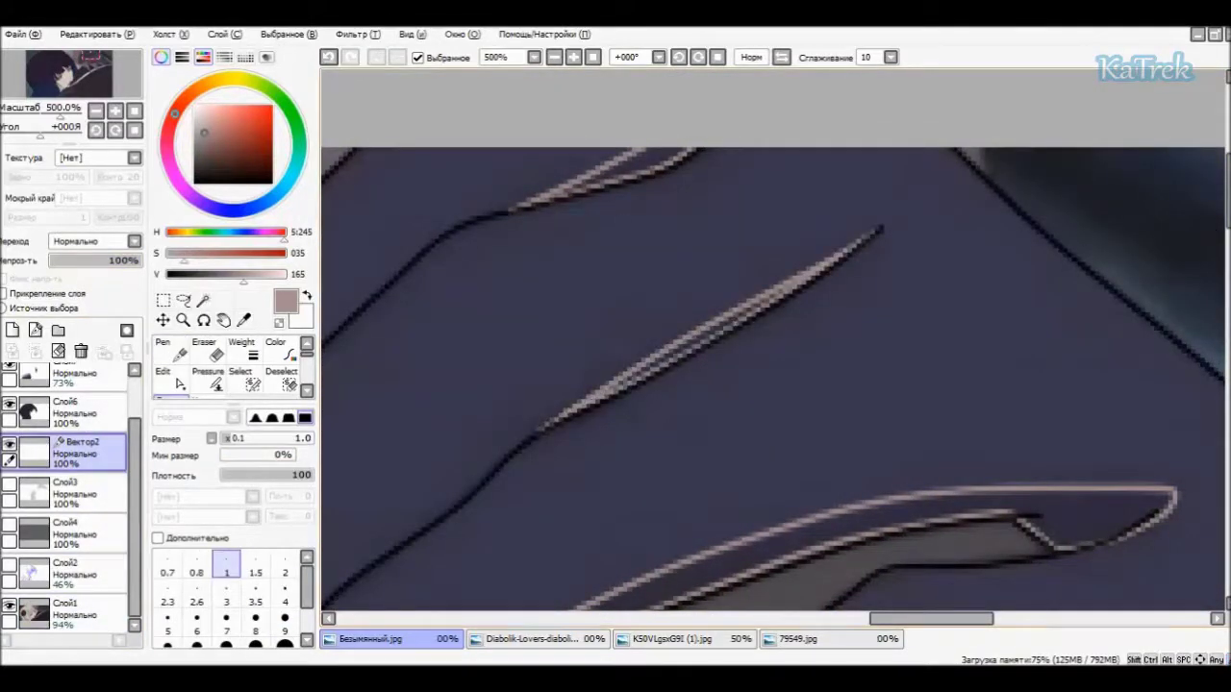
- Hide the hair fill layers Слой6 and Слой7 to uncover the screenshot around the fringe and eyes
key("Home")
key("ctrl+plus")
key("ctrl+plus")
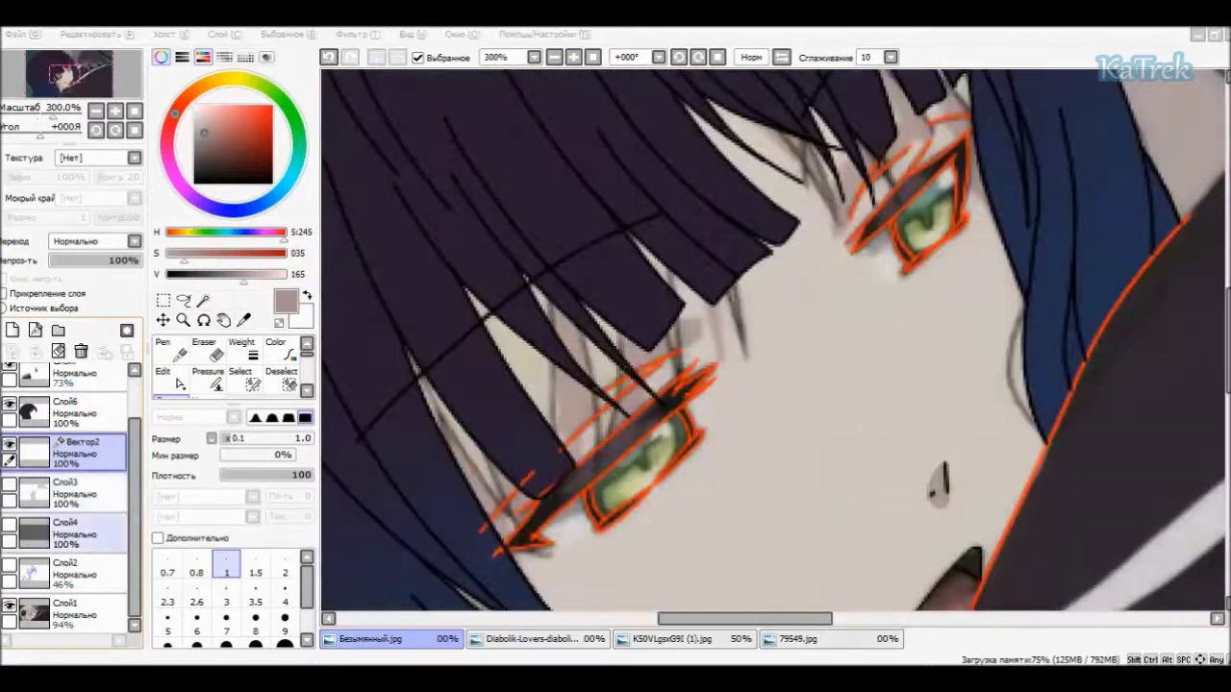
left_click(10, 405)
key("ctrl+plus")
key("ctrl+plus")
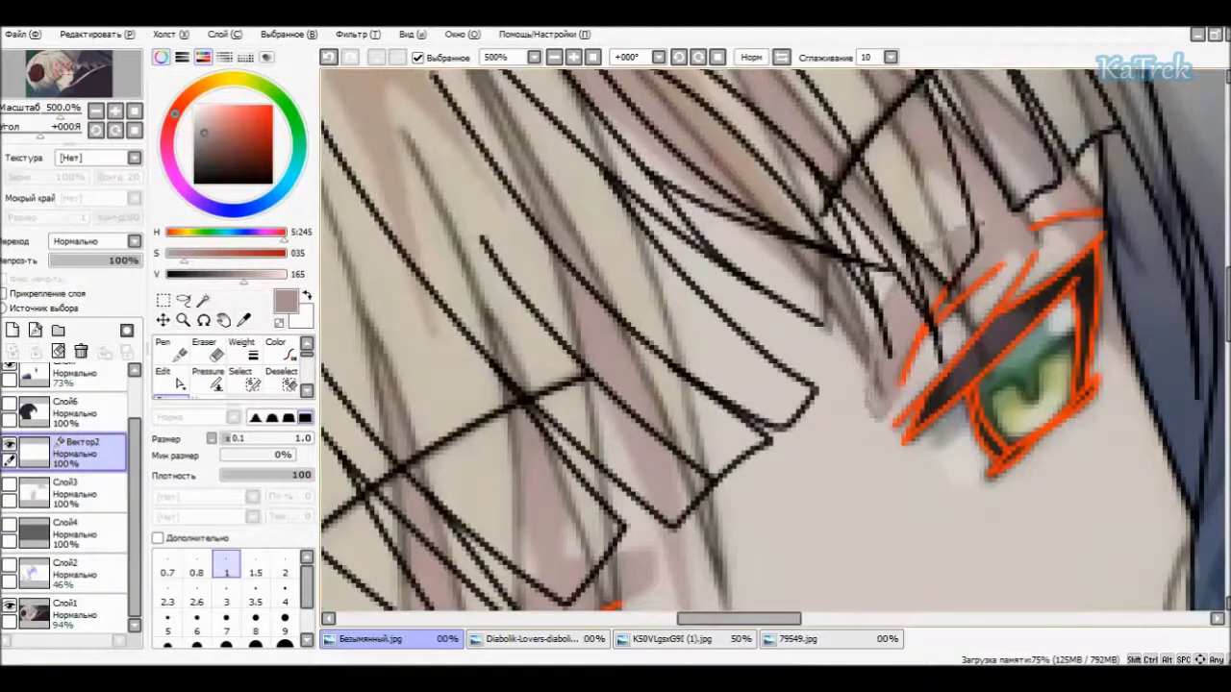
- Check the shadow outlines around both eyes against the skin fill layer Слой3
left_click(8, 485)
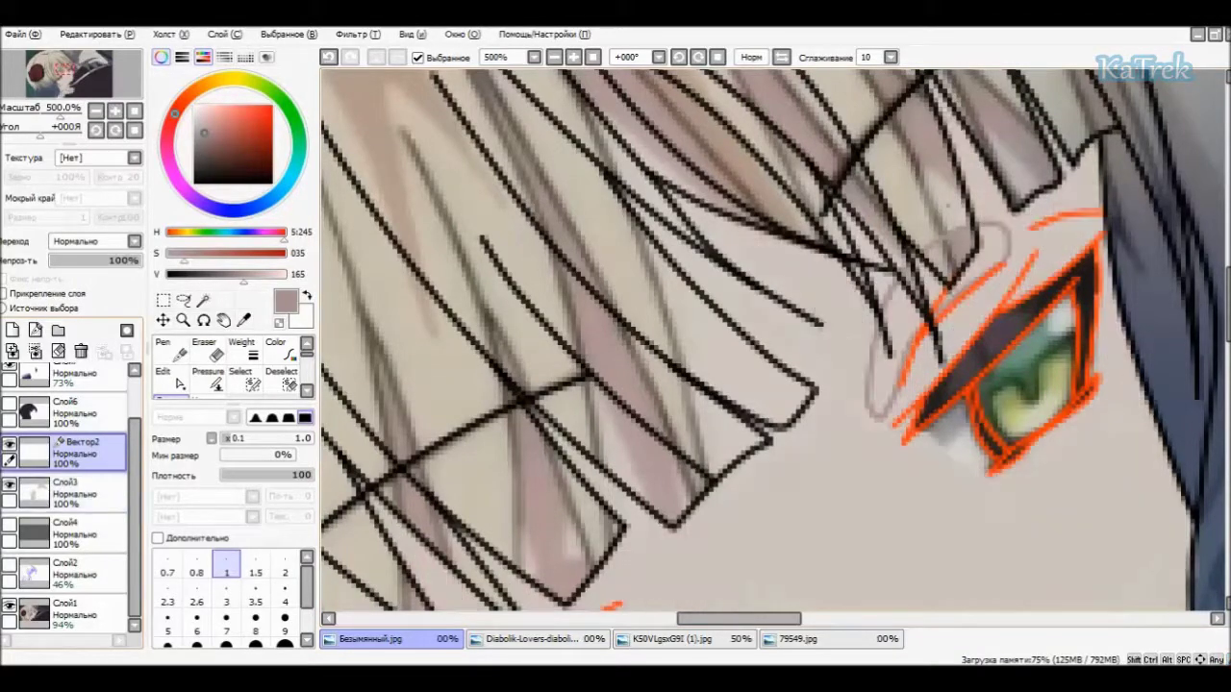
scroll(775, 339, "down", 5)
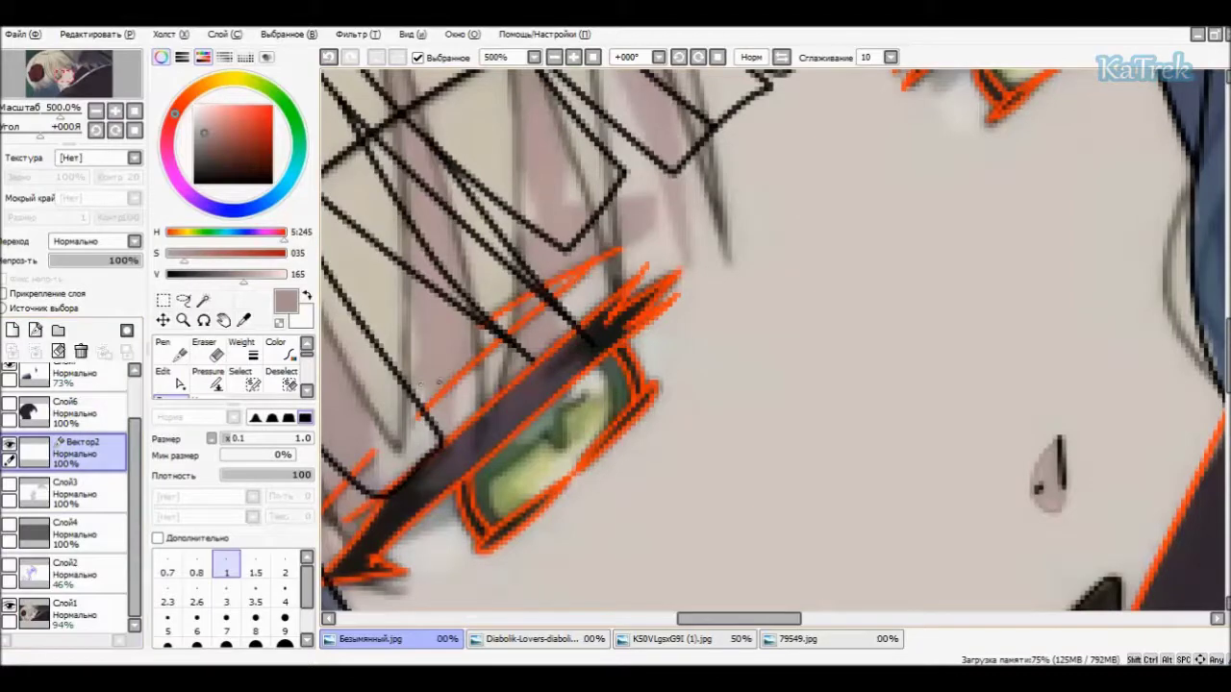
left_click_drag(739, 618, 703, 618)
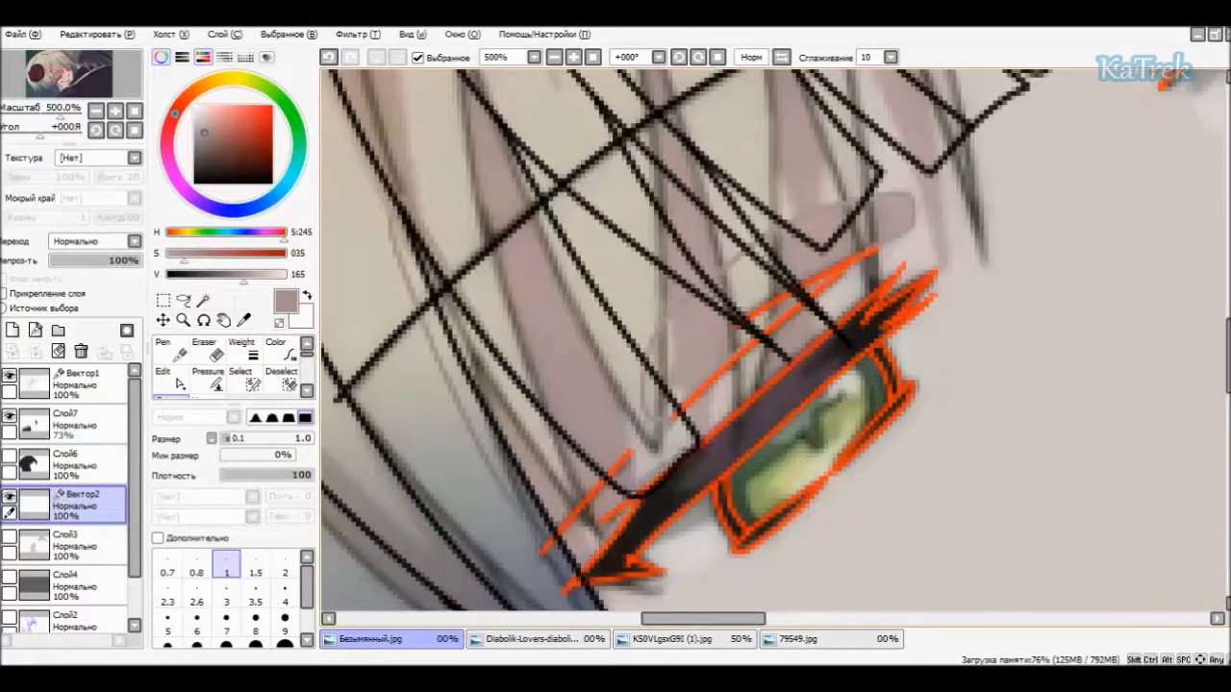
left_click(9, 573)
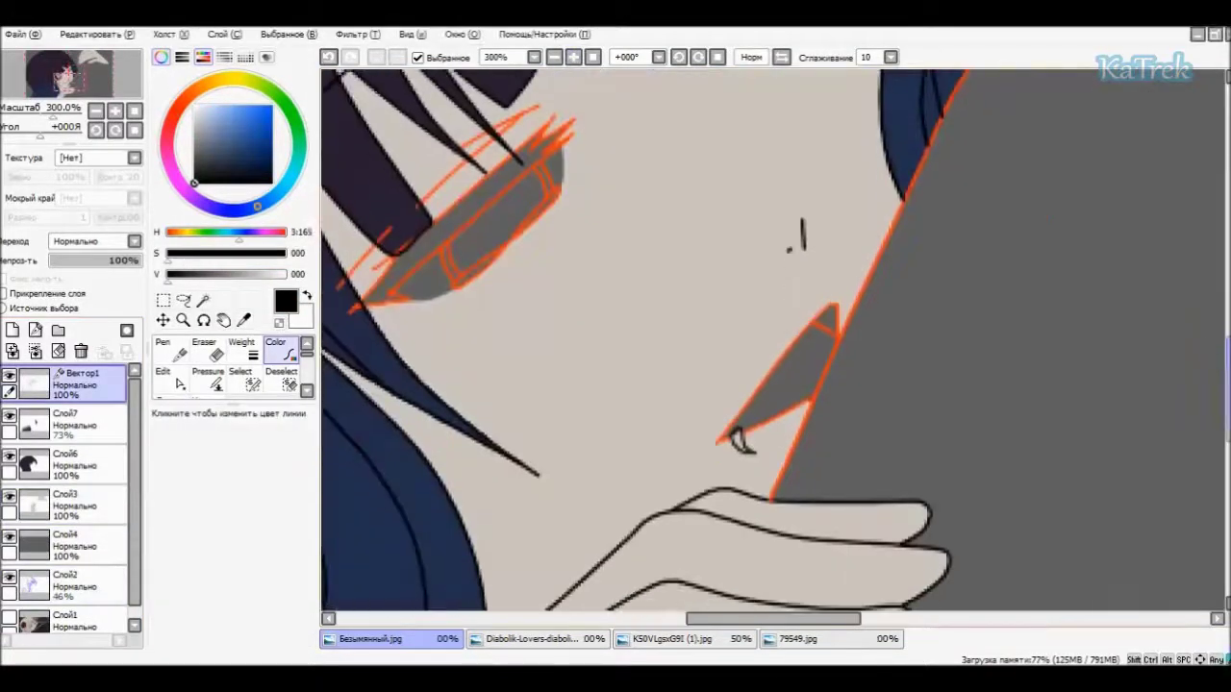
- Recolour the mouth's orange outline strokes black on Вектор1 with the Color tool
mouse_move(836, 306)
left_mouse_down()
mouse_move(718, 443)
mouse_move(813, 398)
left_mouse_up()
left_click_drag(810, 321, 839, 337)
scroll(774, 342, "down", 1)
scroll(774, 341, "up", 5)
key("ctrl+z")
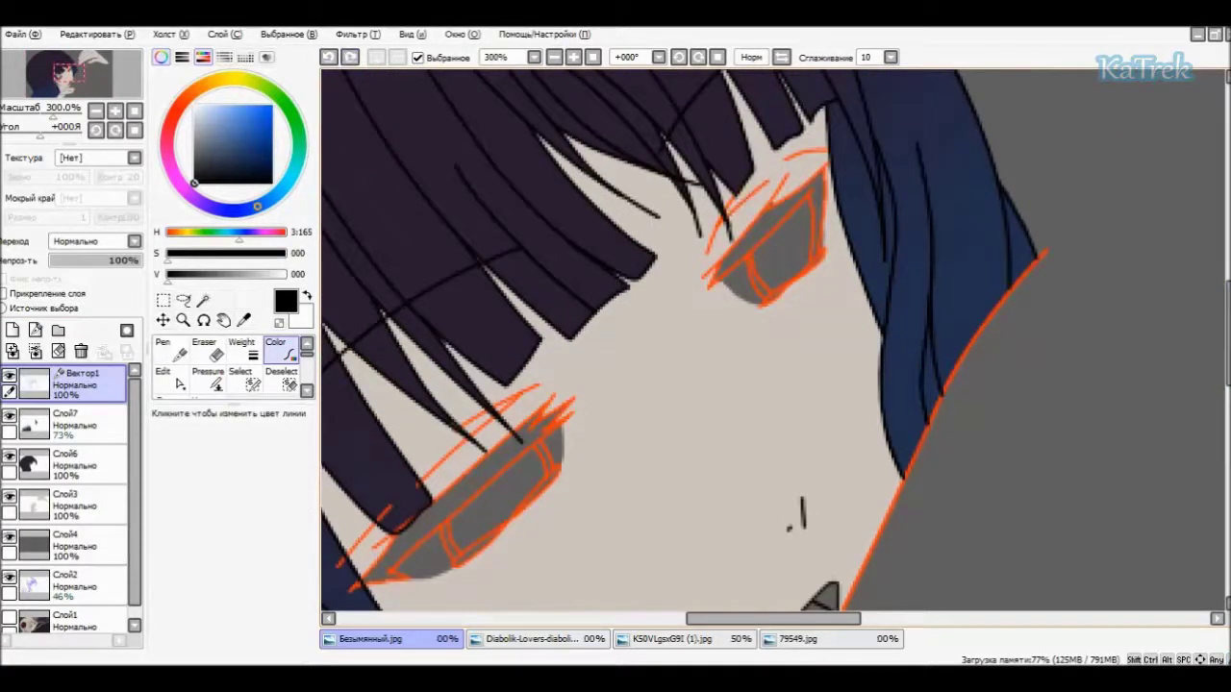
- Sample the skin colour on Слой3 and touch up the skin between the fringe and the upper eye with the size 9 pen
left_click(573, 57)
left_click(242, 319)
left_click(87, 504)
left_click(672, 433)
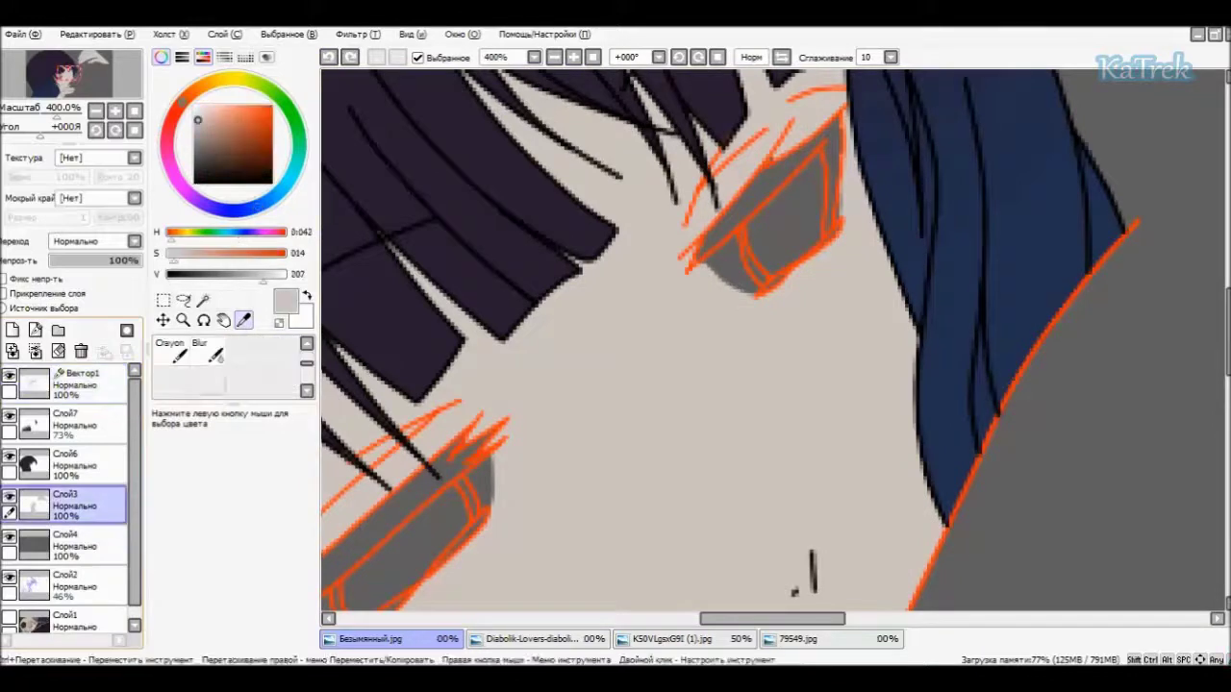
left_click(168, 348)
left_click_drag(752, 134, 765, 152)
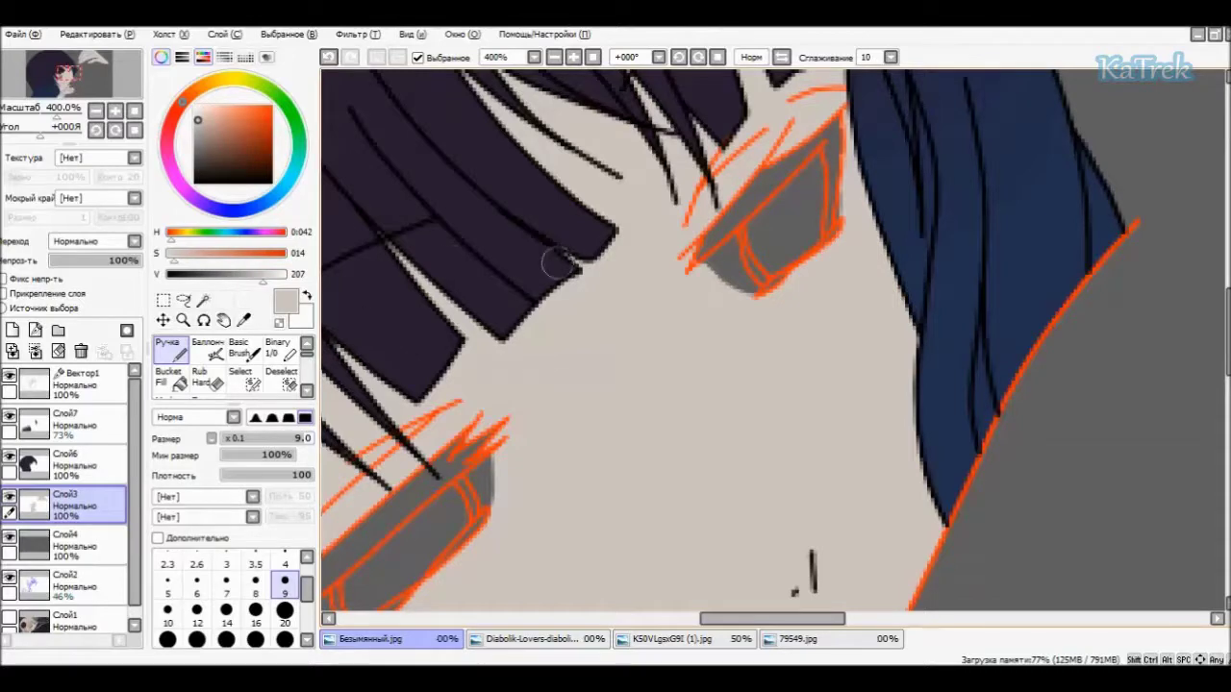
scroll(558, 258, "down", 2)
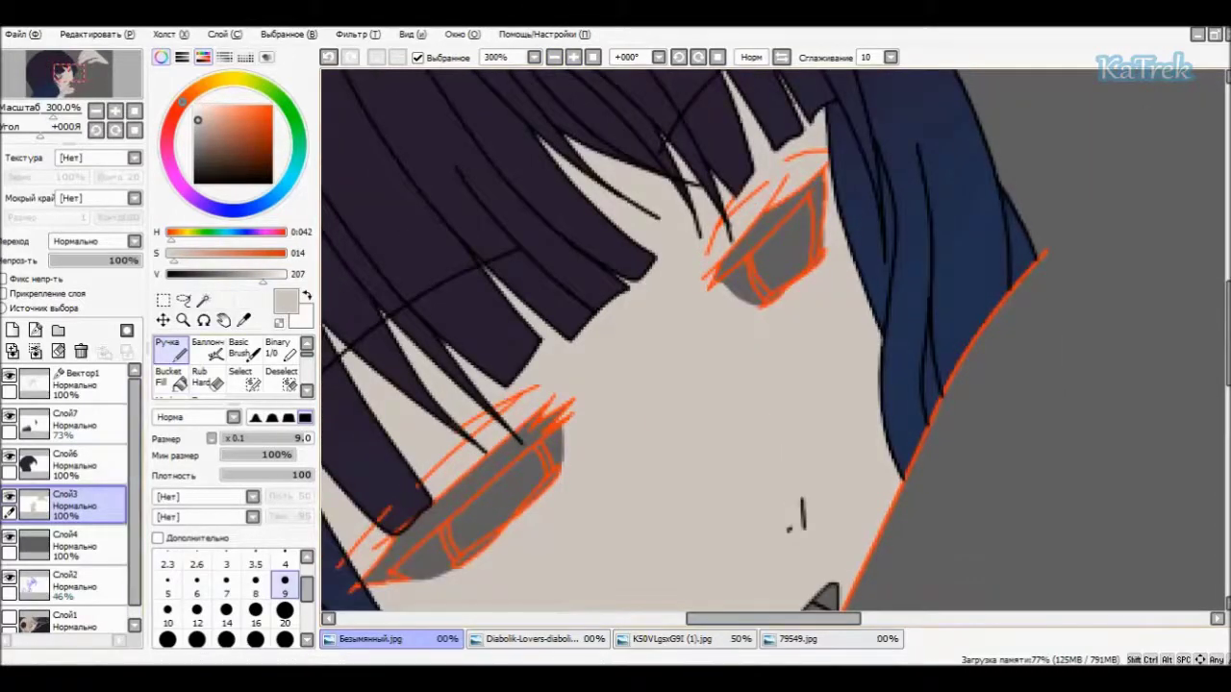
- Hide Слой3 and Слой4 and sample the greyish-pink skin shadow colour from the screenshot
left_click(9, 537)
left_click(244, 320)
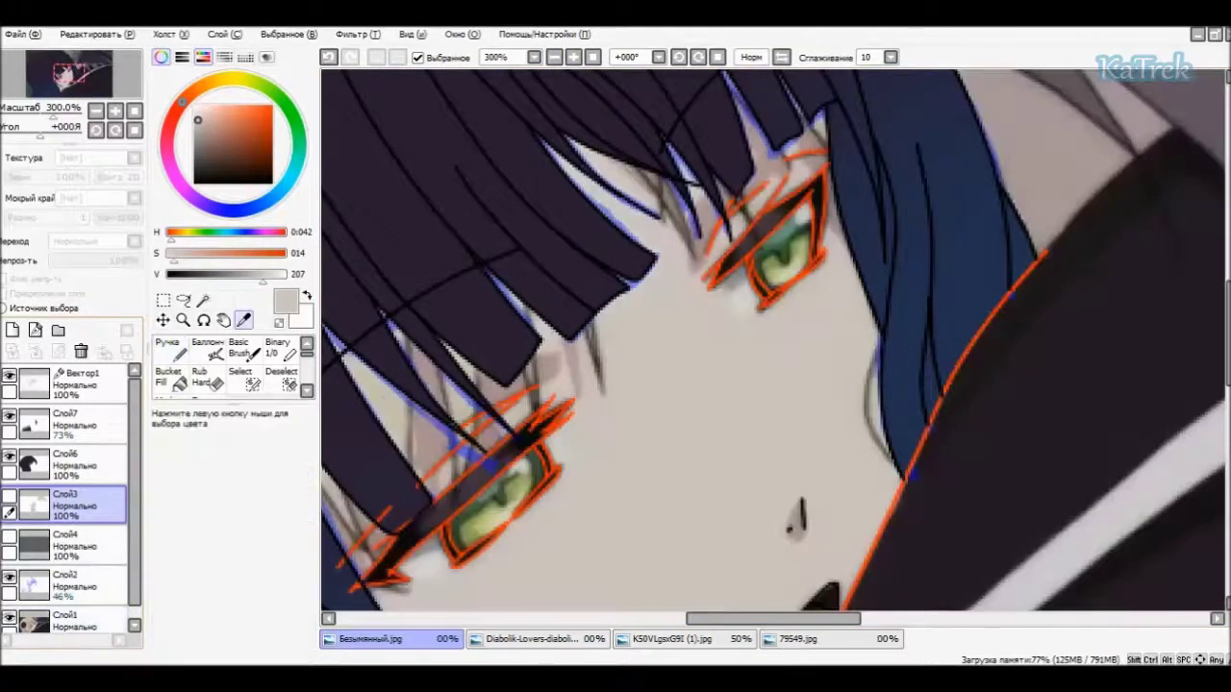
left_click(571, 494)
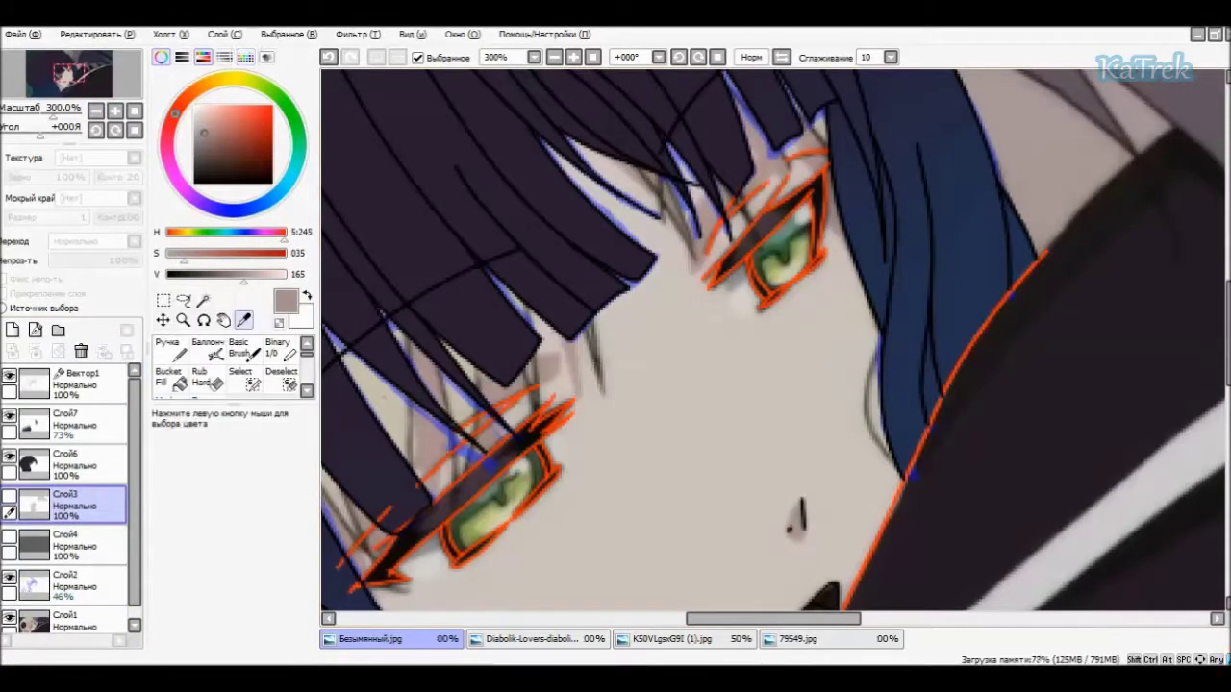
- Hide Слой2, add a vector layer above Слой3, and outline the nose shadow in greyish pink at line size 1
scroll(774, 341, "down", 4)
left_click(9, 575)
left_click(35, 330)
left_click(573, 57)
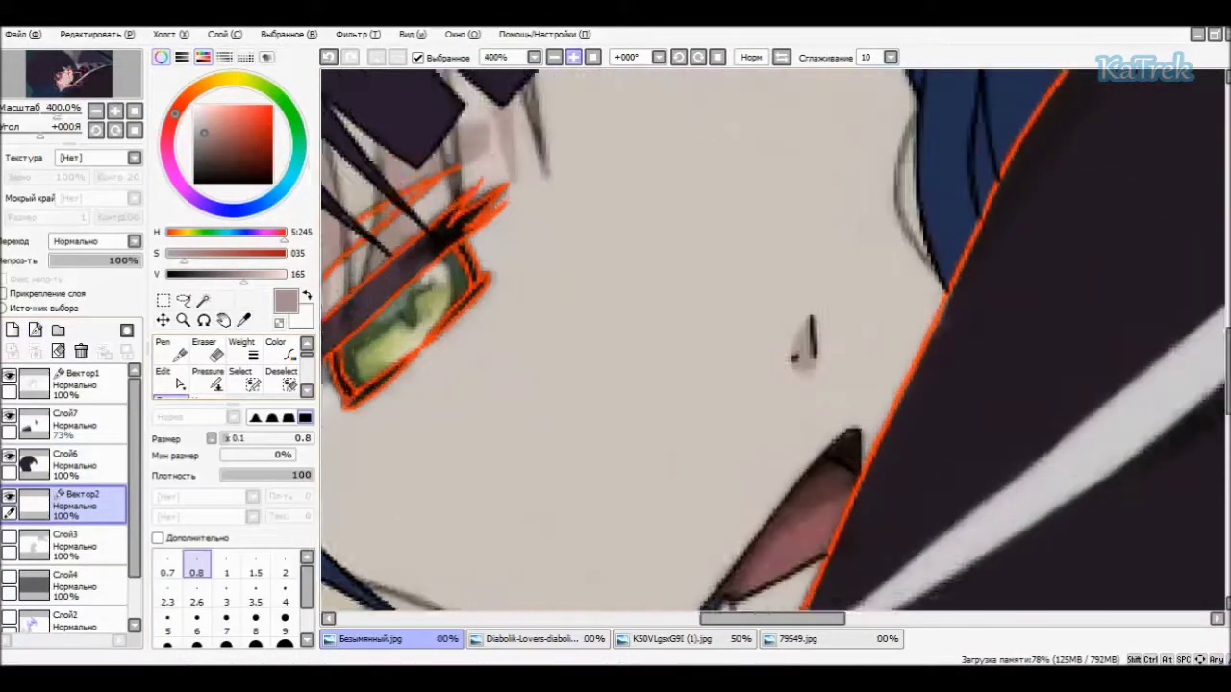
left_click(573, 56)
left_click(573, 57)
left_click(226, 567)
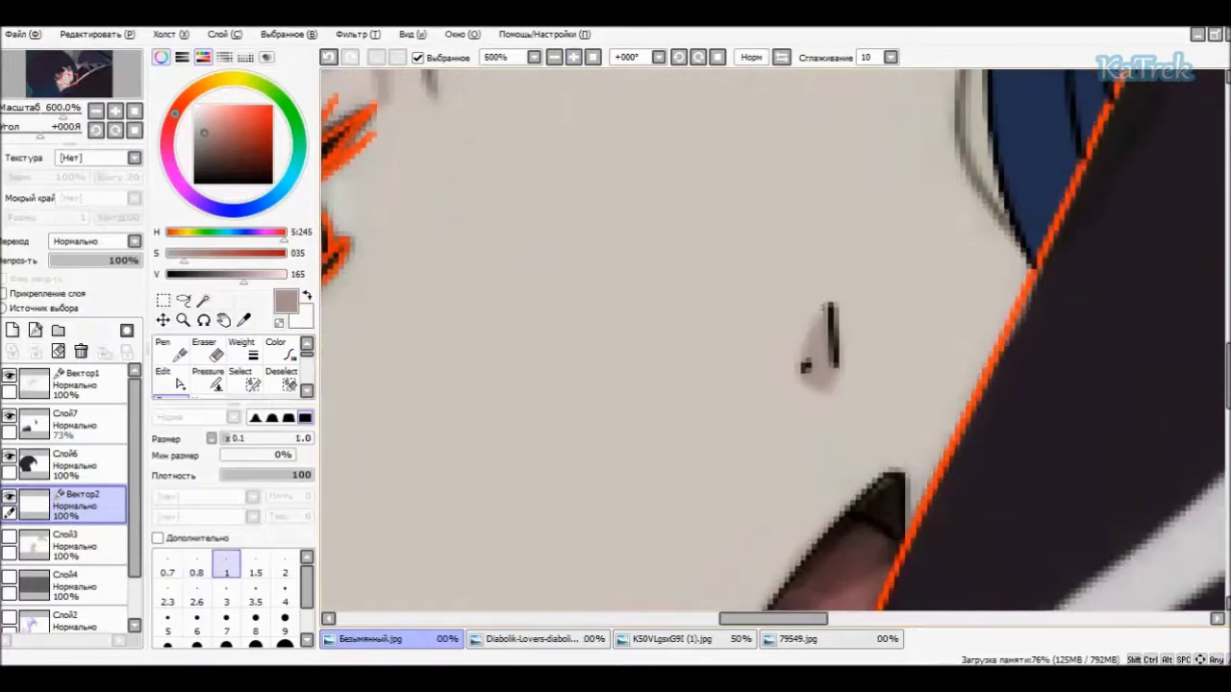
left_click_drag(811, 329, 798, 377)
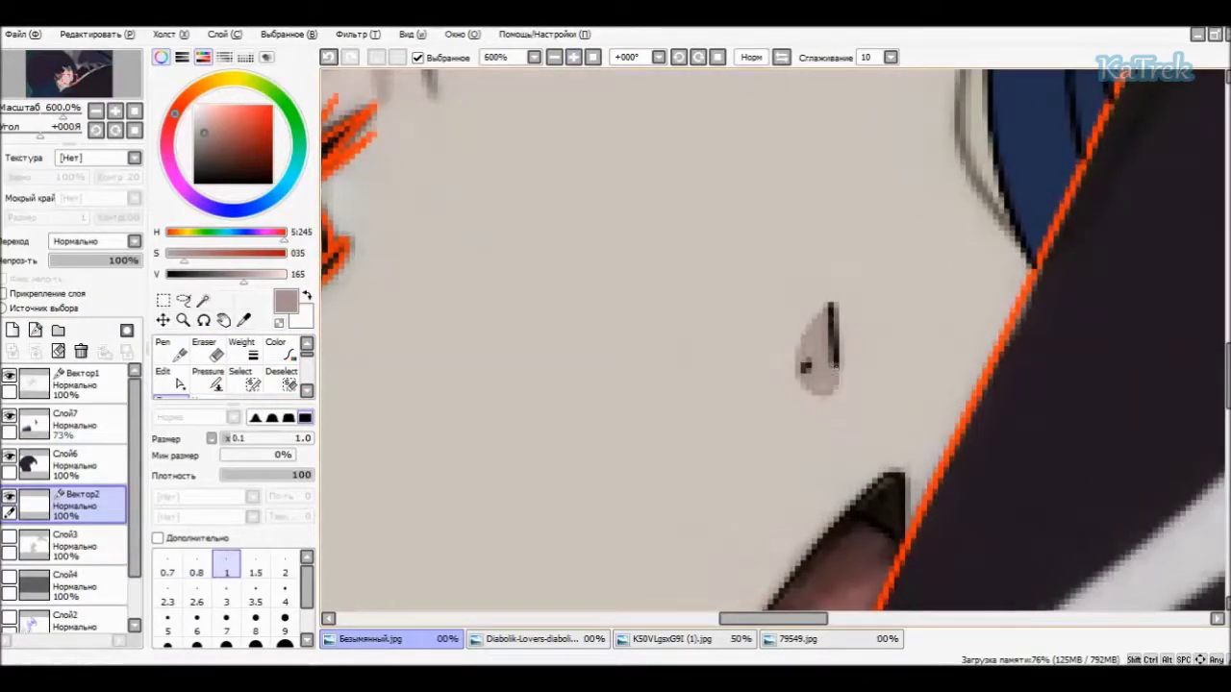
- Lower the opacity of the screenshot layer Слой1 to 70% and make Вектор2 the active layer again
scroll(67, 538, "down", 2)
left_click(67, 613)
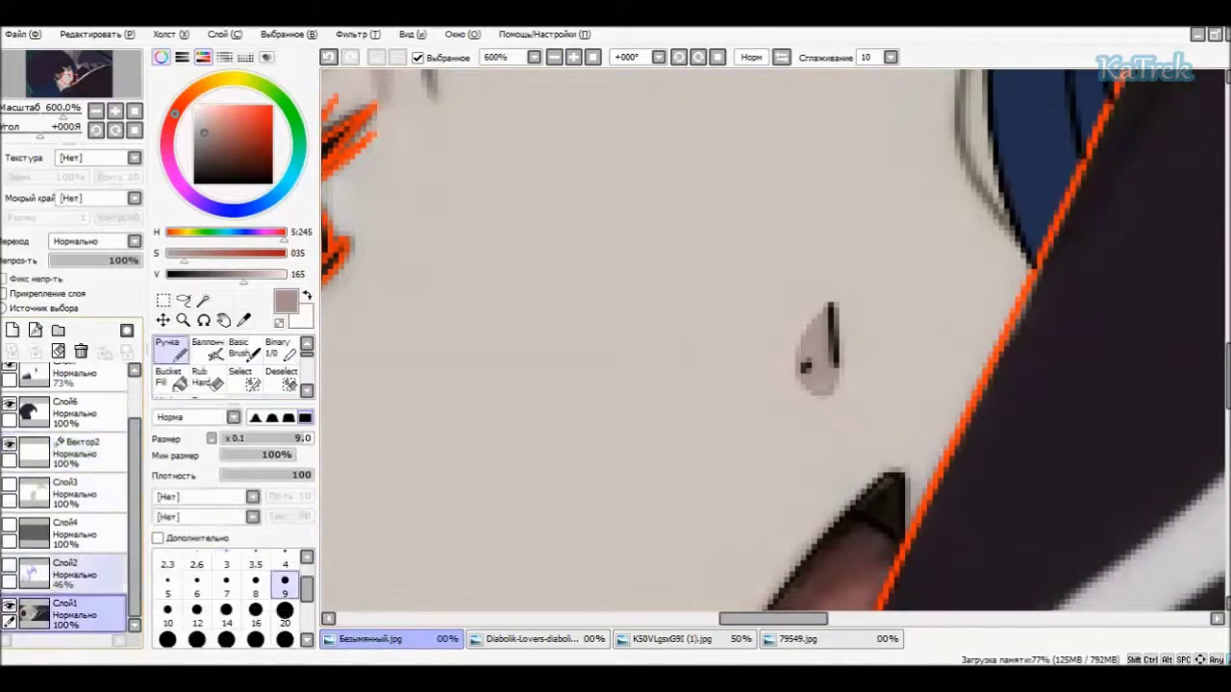
left_click(102, 260)
left_click(115, 261)
left_click(554, 56)
left_click(8, 444)
left_click(9, 443)
left_click(87, 452)
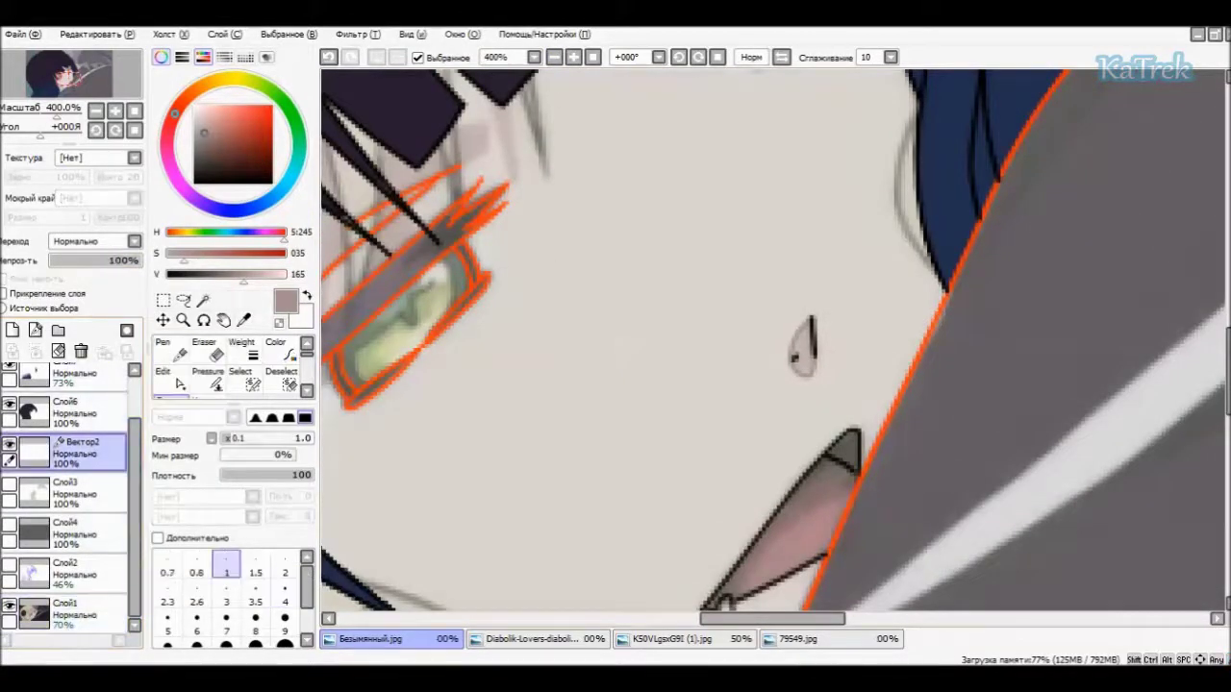
- Outline the shadows along the undersides of the two lowest fingers of the hand beneath the chin on Вектор2
scroll(769, 337, "down", 3)
scroll(769, 337, "down", 4)
scroll(769, 336, "left", 2)
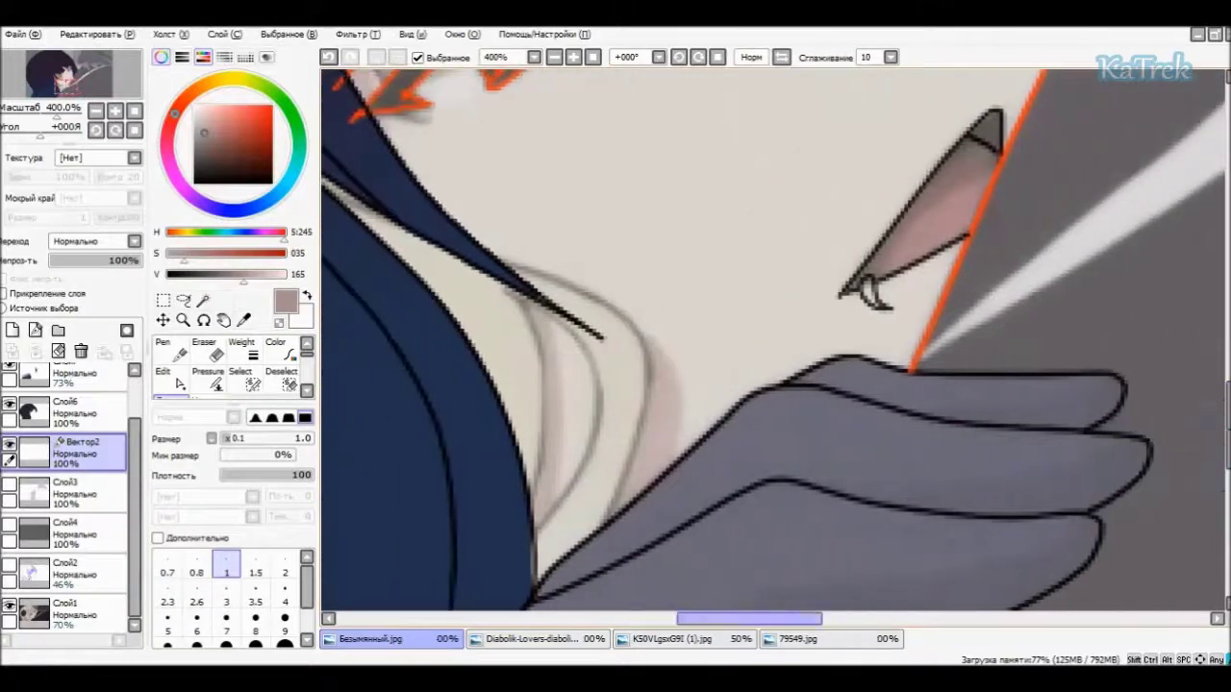
scroll(769, 336, "down", 3)
scroll(769, 337, "down", 1)
key("ctrl+plus")
scroll(746, 609, "left", 1)
mouse_move(499, 564)
left_mouse_down()
mouse_move(743, 444)
mouse_move(804, 375)
mouse_move(832, 386)
mouse_move(811, 440)
mouse_move(763, 479)
mouse_move(623, 545)
left_mouse_up()
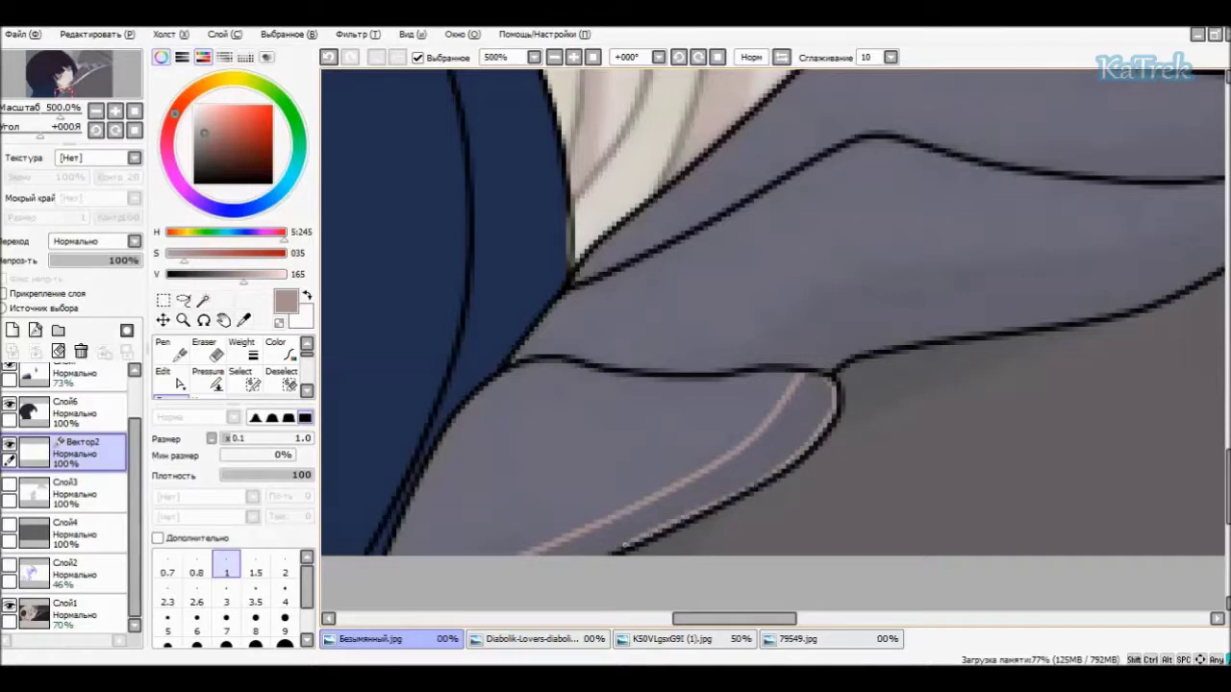
scroll(774, 313, "right", 2)
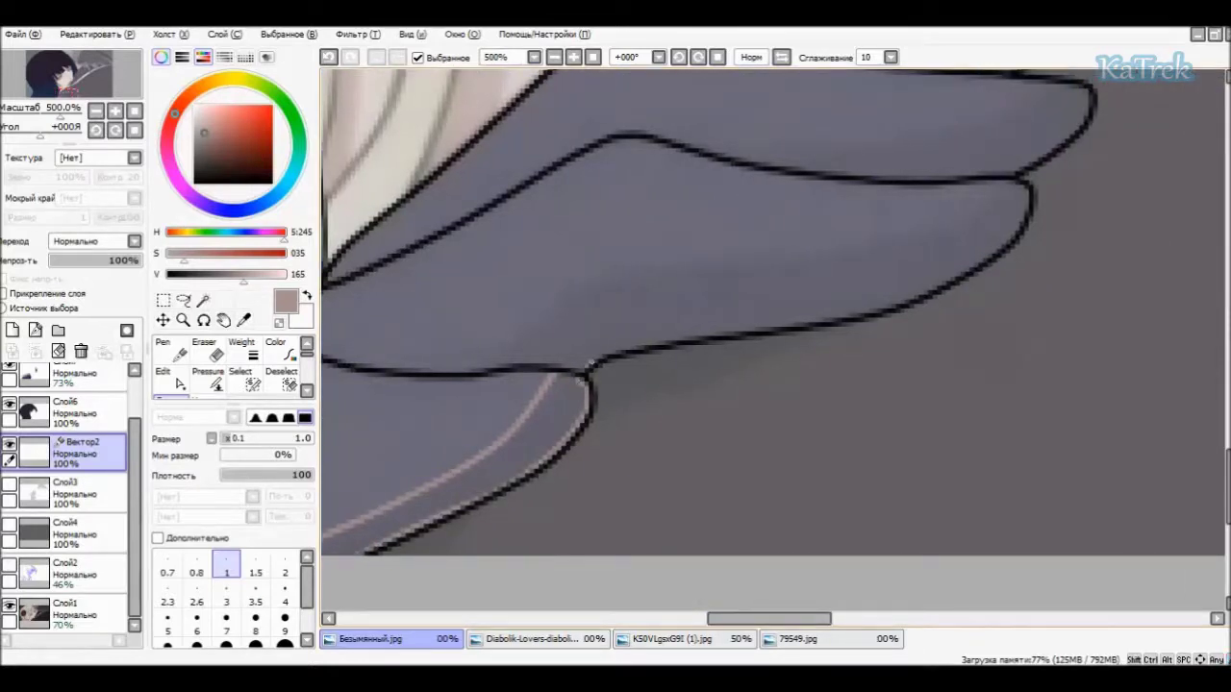
mouse_move(591, 363)
left_mouse_down()
mouse_move(616, 344)
mouse_move(846, 317)
mouse_move(955, 276)
mouse_move(1027, 204)
mouse_move(996, 196)
mouse_move(879, 245)
mouse_move(604, 278)
mouse_move(503, 358)
left_mouse_up()
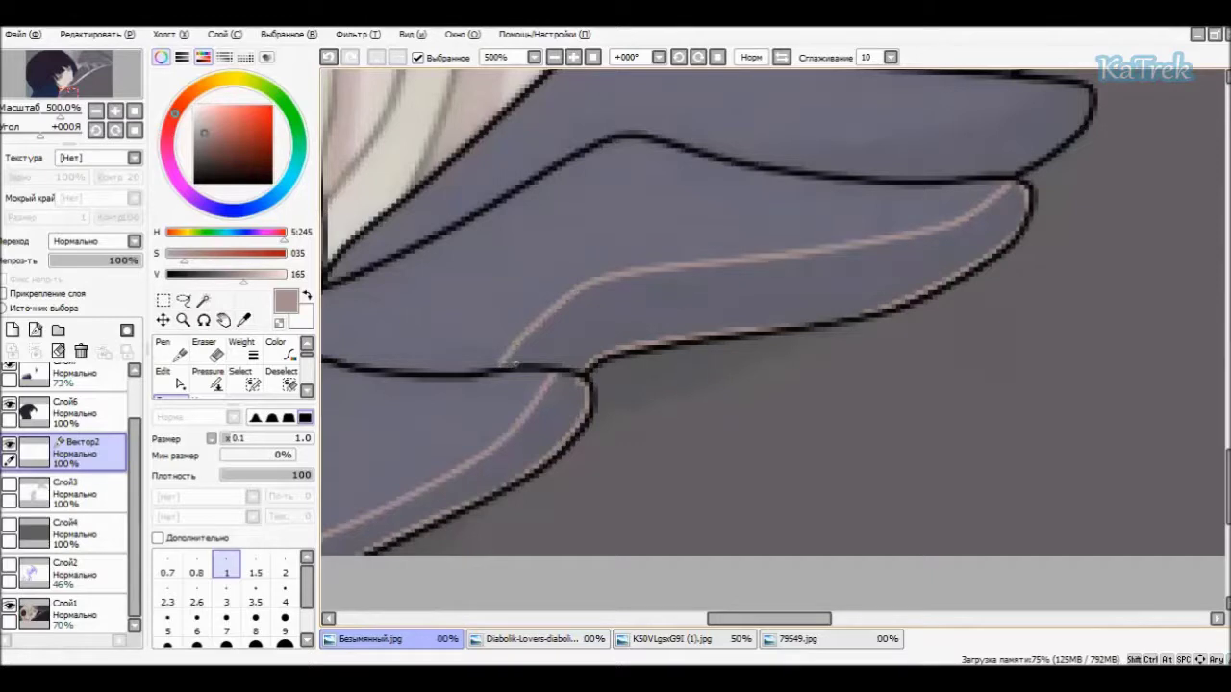
- Outline the shadow along the underside and tip of the chin hand's next finger up on Вектор2
scroll(624, 317, "right", 3)
scroll(671, 269, "up", 3)
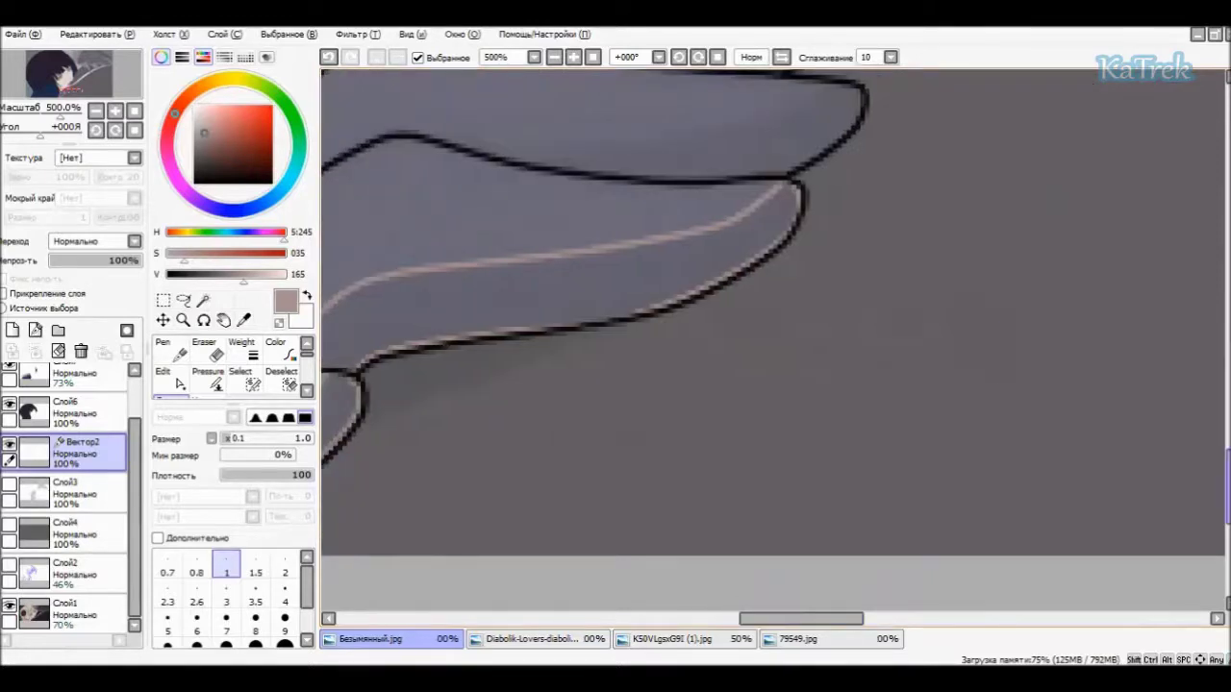
mouse_move(500, 286)
left_mouse_down()
mouse_move(711, 261)
mouse_move(831, 212)
mouse_move(852, 220)
mouse_move(858, 252)
left_mouse_up()
left_click_drag(732, 304, 640, 304)
- Raise Слой1's opacity to 82% and outline the shadow under the chin hand's topmost finger on Вектор2
left_click(67, 613)
left_click_drag(114, 260, 125, 260)
left_click(87, 452)
left_click_drag(673, 158, 588, 183)
key("ctrl+z")
left_click_drag(601, 120, 495, 182)
left_click(327, 56)
mouse_move(711, 171)
left_mouse_down()
mouse_move(571, 180)
mouse_move(806, 139)
left_mouse_up()
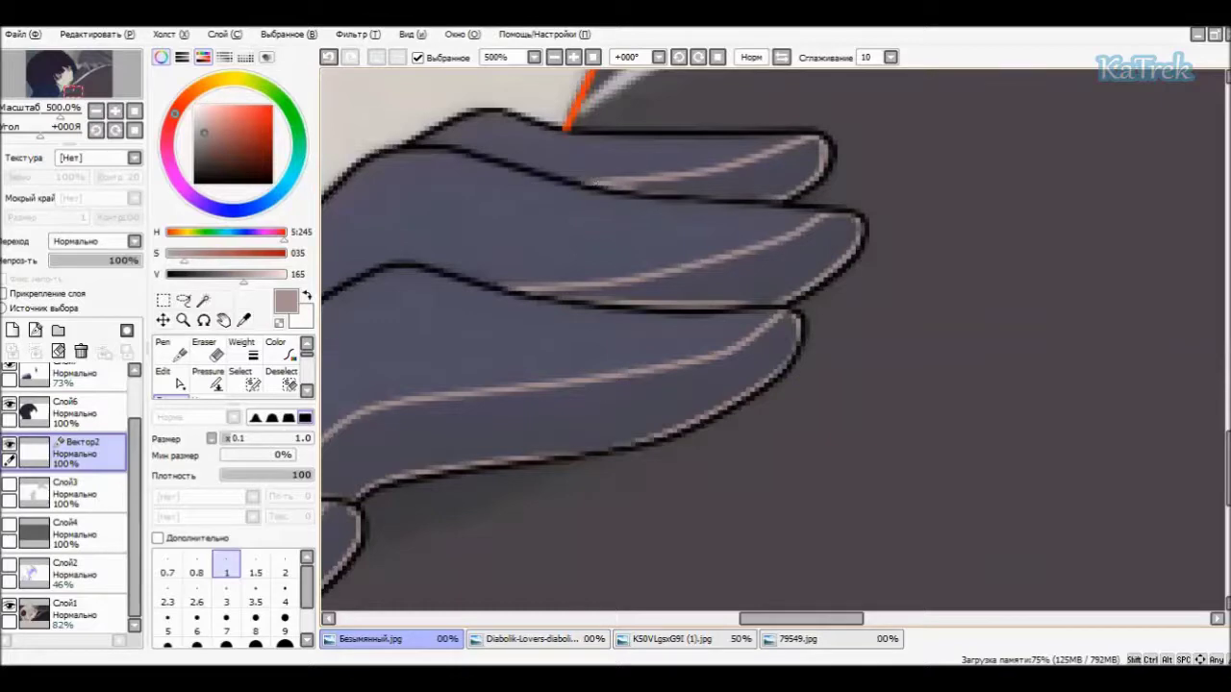
- Outline the shadow along the underside of the raised hand's lowest digit on Вектор2 in greyish pink
mouse_move(769, 144)
left_mouse_down()
mouse_move(769, 582)
mouse_move(769, 447)
mouse_move(327, 365)
left_mouse_up()
scroll(664, 364, "up", 8)
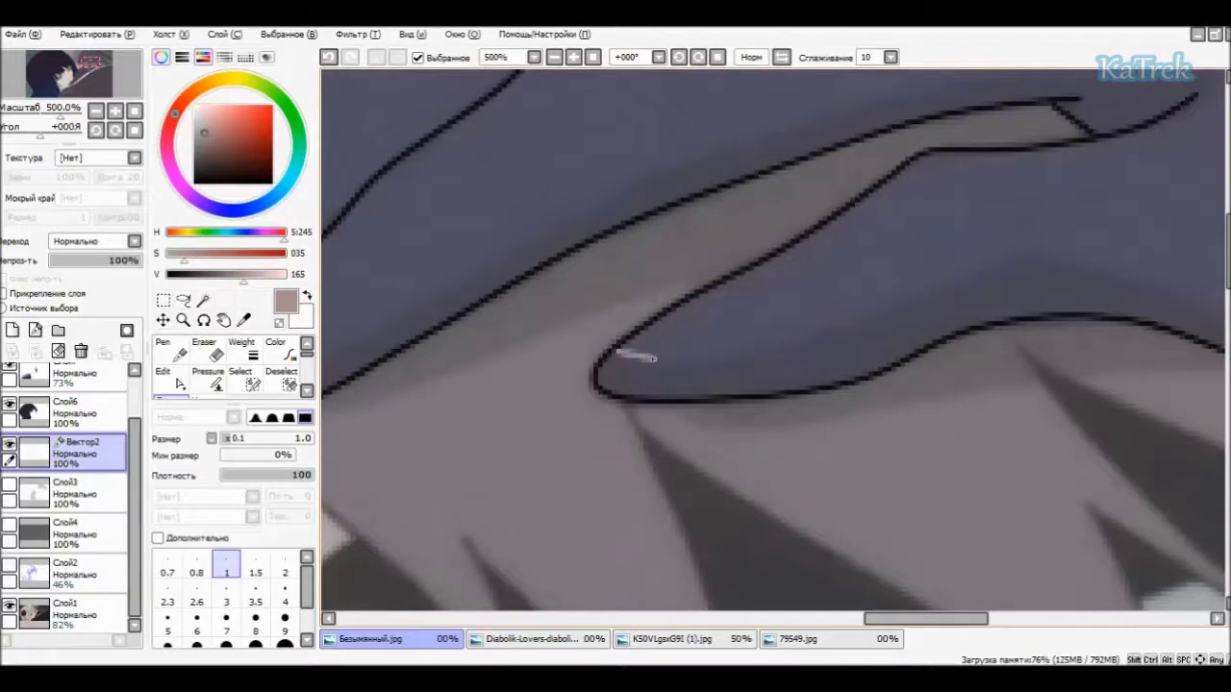
mouse_move(654, 358)
left_mouse_down()
mouse_move(881, 330)
mouse_move(904, 304)
mouse_move(1024, 252)
mouse_move(1079, 264)
mouse_move(1085, 302)
mouse_move(971, 603)
left_mouse_up()
left_click_drag(769, 366, 356, 366)
mouse_move(865, 239)
left_mouse_down()
mouse_move(828, 344)
mouse_move(800, 322)
mouse_move(870, 370)
left_mouse_up()
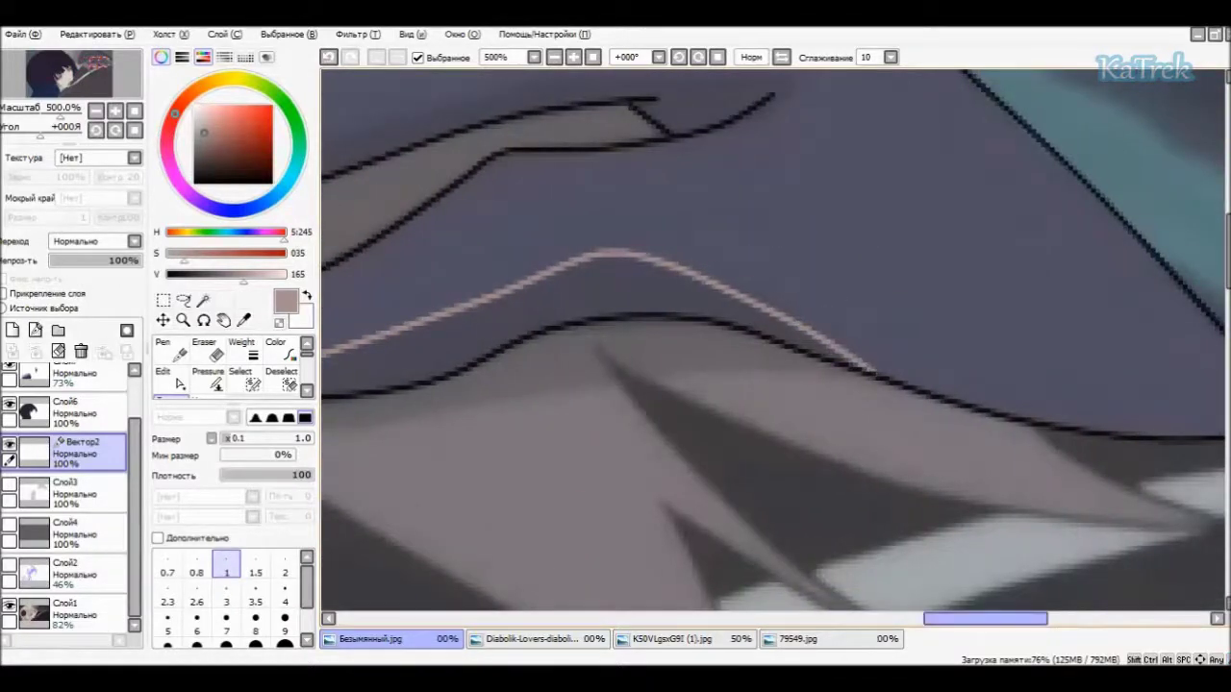
left_click_drag(985, 618, 943, 618)
mouse_move(477, 363)
left_mouse_down()
mouse_move(552, 395)
mouse_move(694, 387)
mouse_move(877, 317)
mouse_move(976, 313)
mouse_move(1121, 352)
left_mouse_up()
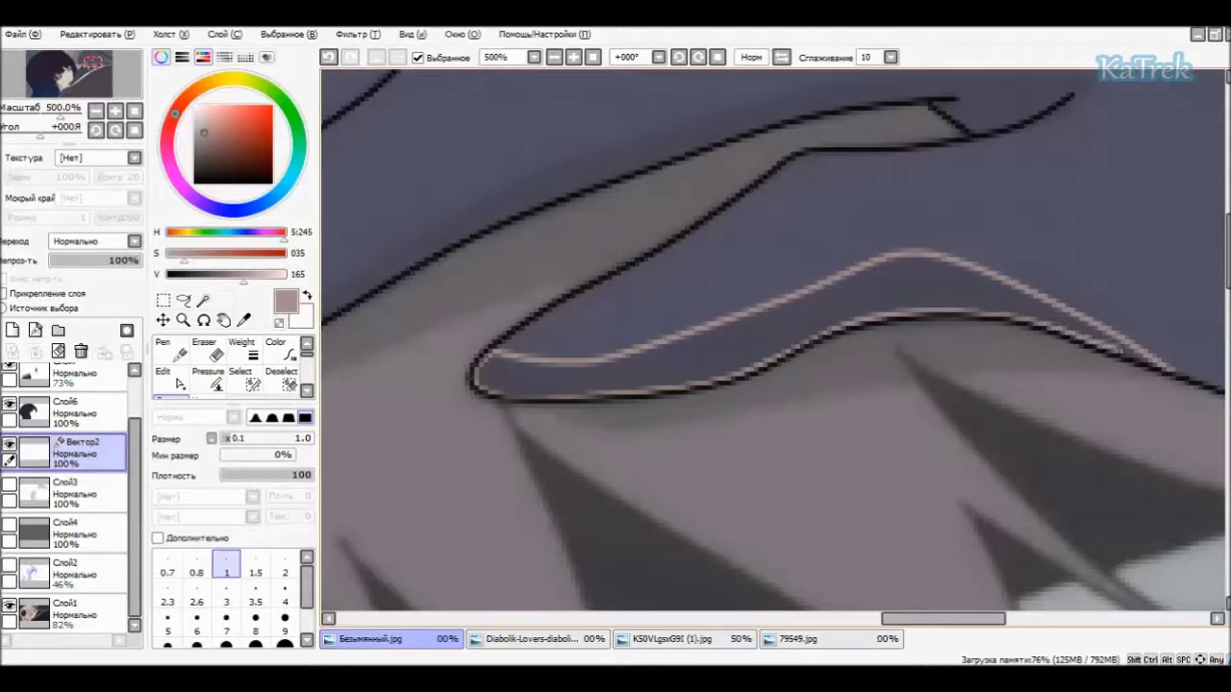
- Outline the long shadow along the underside of the raised hand's next finger, from the thumb gap to the fingertip
scroll(769, 346, "right", 5)
scroll(769, 346, "left", 8)
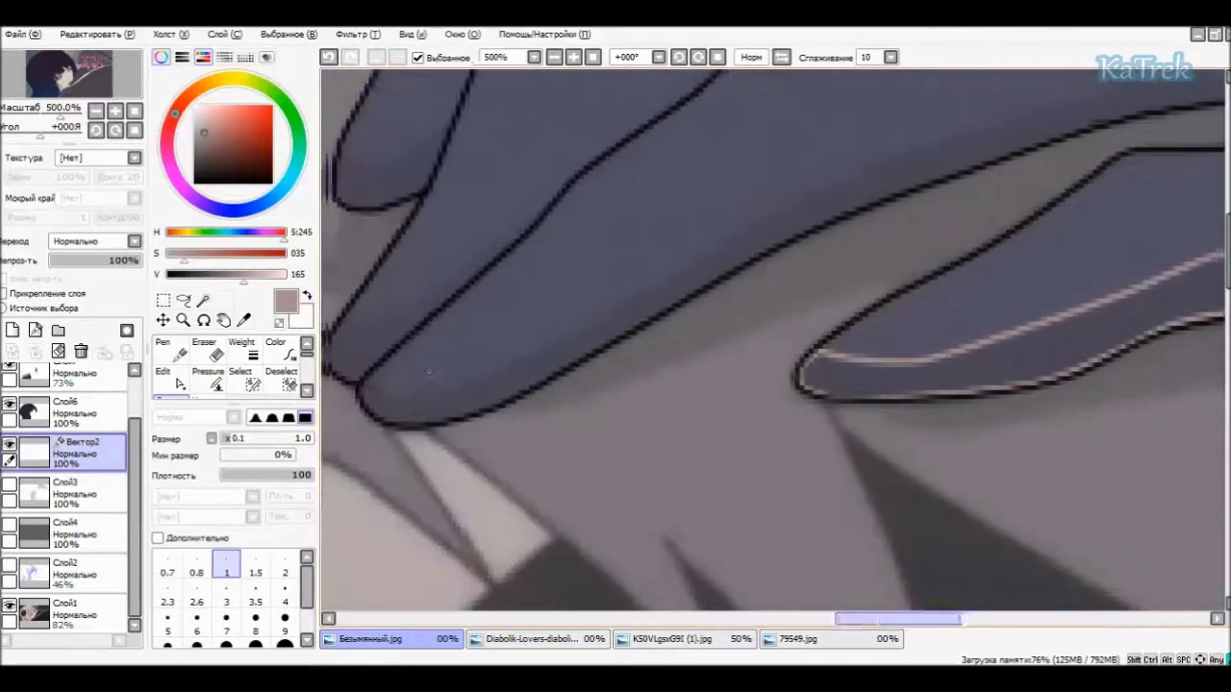
mouse_move(396, 385)
left_mouse_down()
mouse_move(598, 324)
mouse_move(883, 162)
mouse_move(798, 457)
left_mouse_up()
scroll(769, 346, "right", 4)
key("ctrl+z")
mouse_move(896, 236)
left_mouse_down()
mouse_move(1077, 234)
mouse_move(1079, 256)
mouse_move(1027, 283)
left_mouse_up()
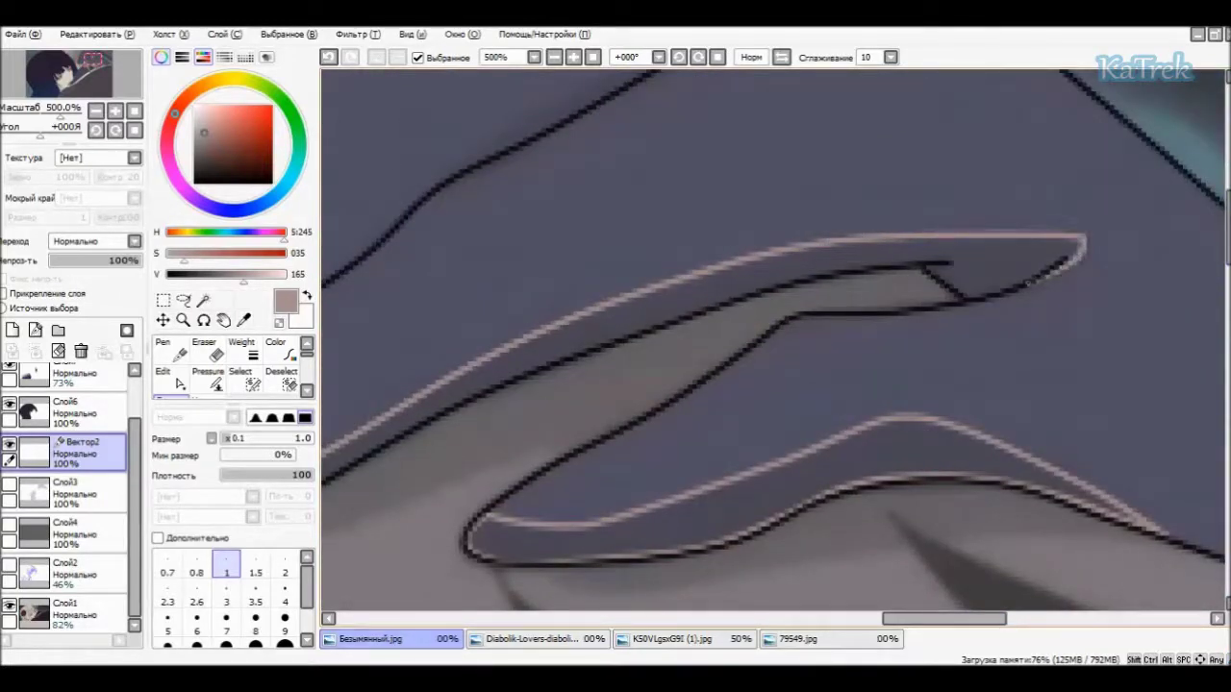
mouse_move(846, 267)
left_mouse_down()
mouse_move(735, 293)
mouse_move(544, 370)
mouse_move(748, 605)
left_mouse_up()
scroll(769, 346, "left", 2)
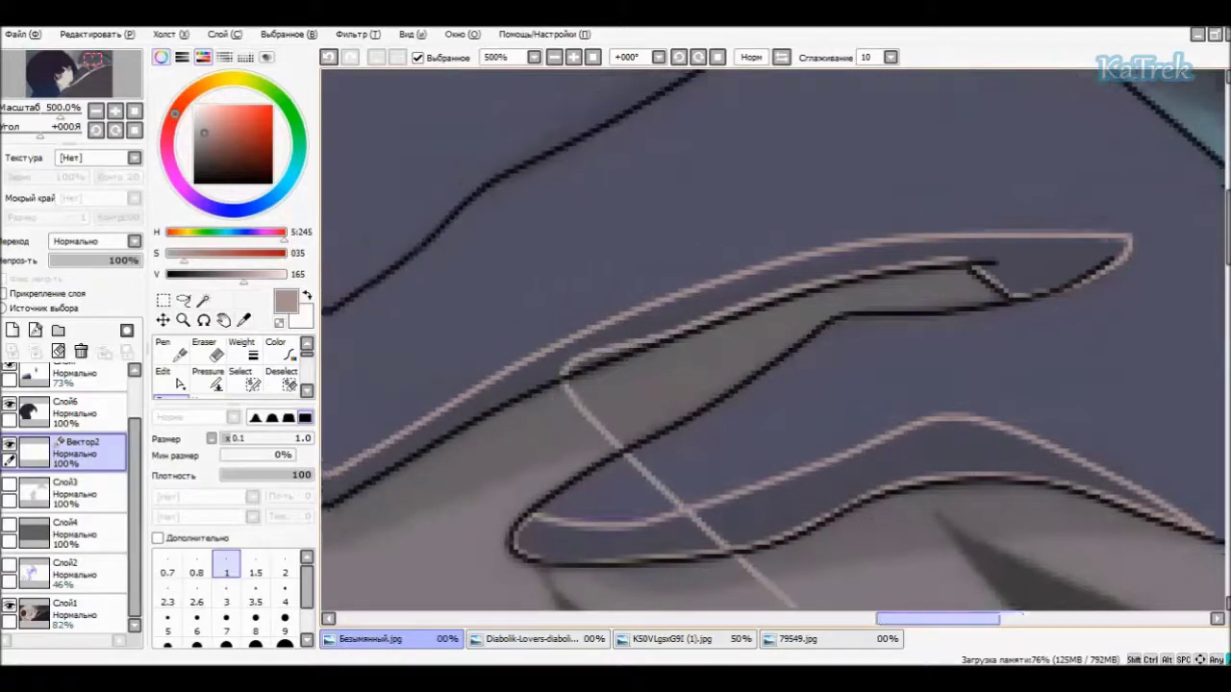
scroll(769, 346, "left", 3)
left_click_drag(938, 377, 610, 556)
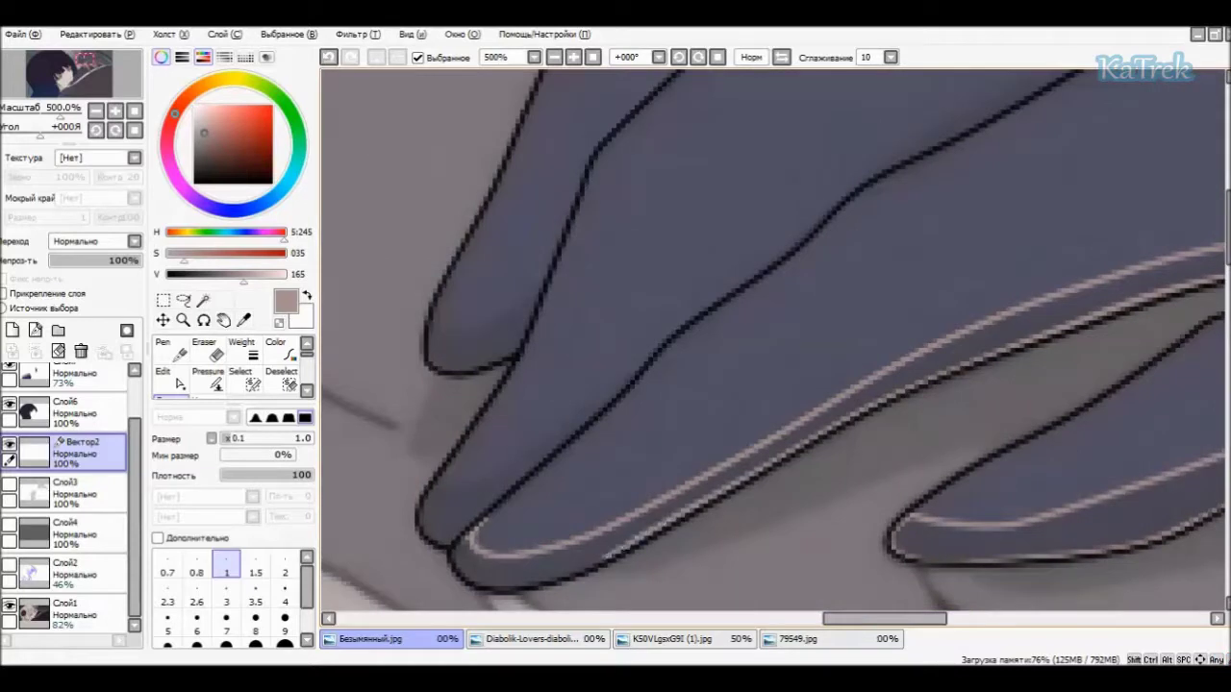
left_click_drag(532, 585, 467, 582)
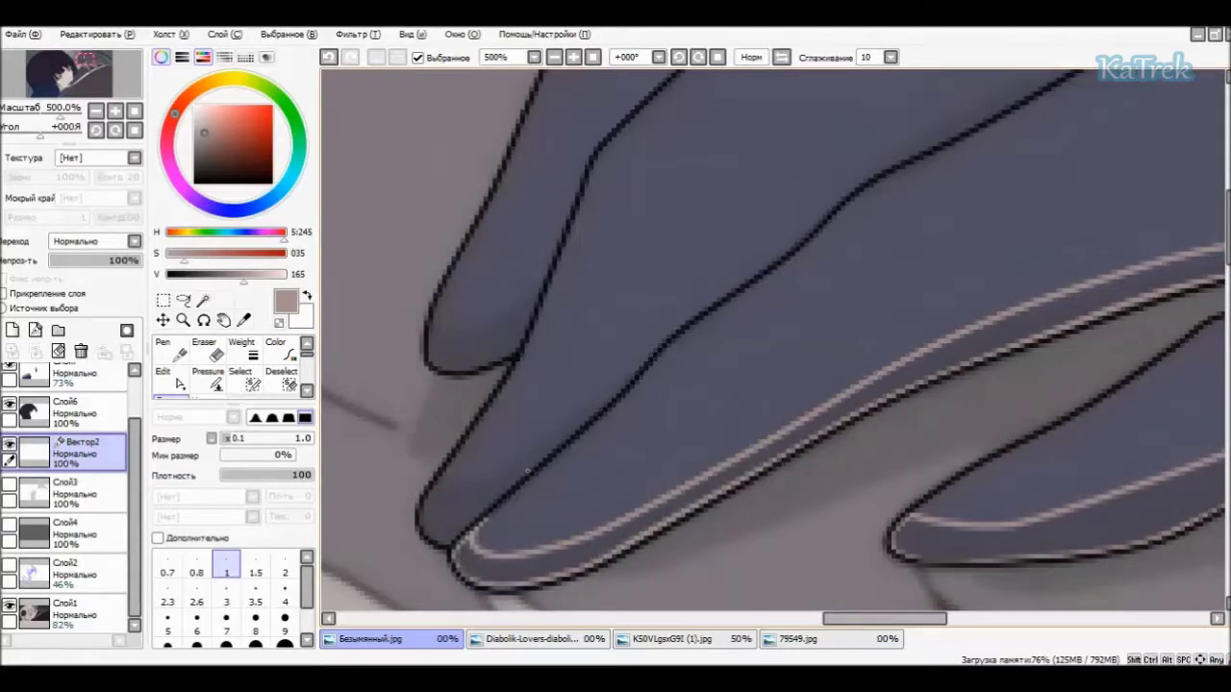
- Outline the shadows at the raised hand's two remaining fingertips and along the finger crease near the canvas's upper edge
mouse_move(626, 386)
left_mouse_down()
mouse_move(486, 468)
mouse_move(471, 490)
left_mouse_up()
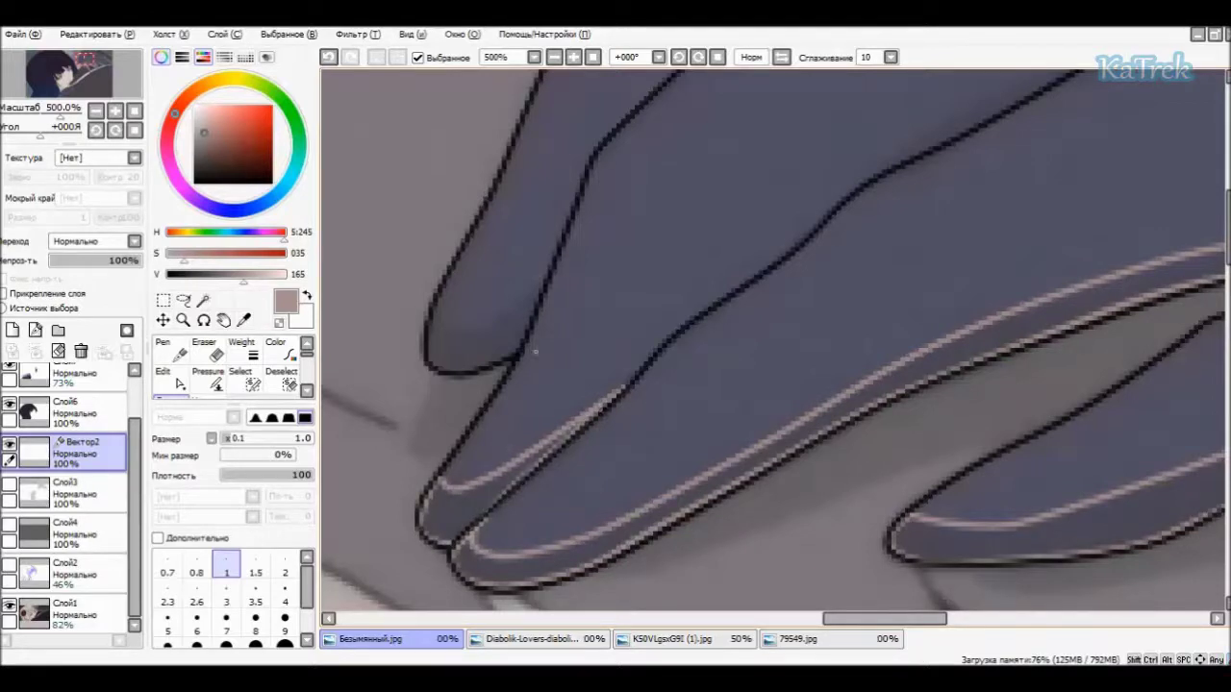
mouse_move(450, 274)
left_mouse_down()
mouse_move(441, 318)
mouse_move(494, 317)
left_mouse_up()
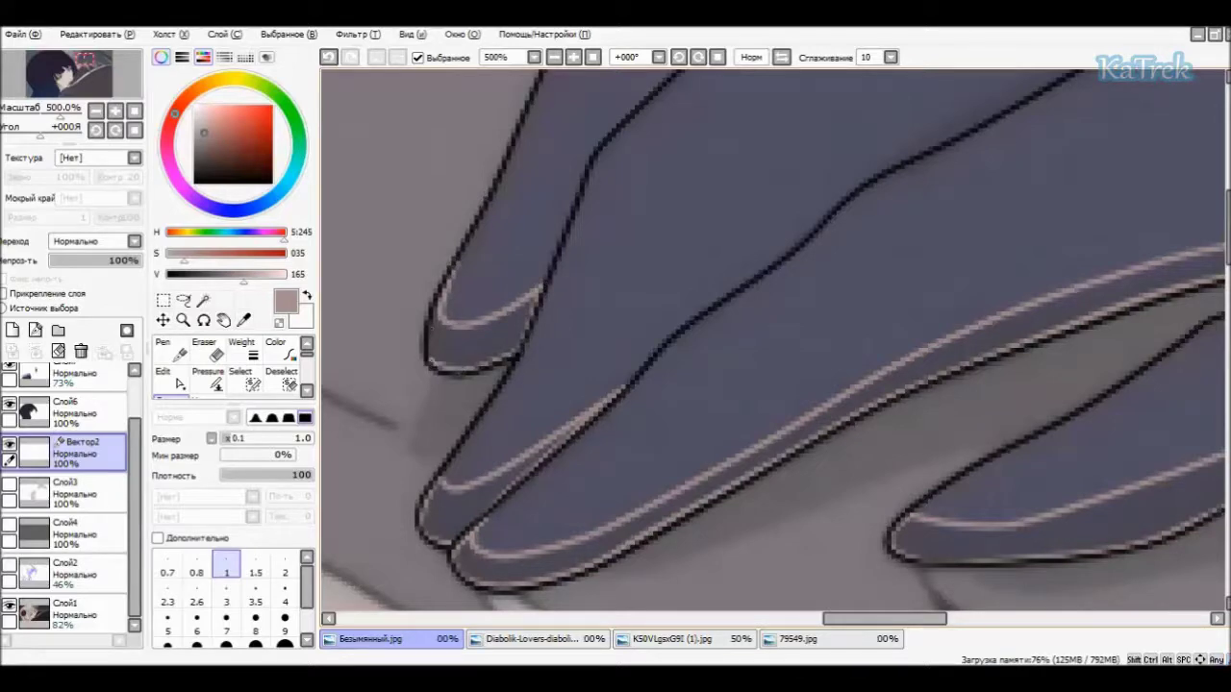
scroll(774, 341, "up", 5)
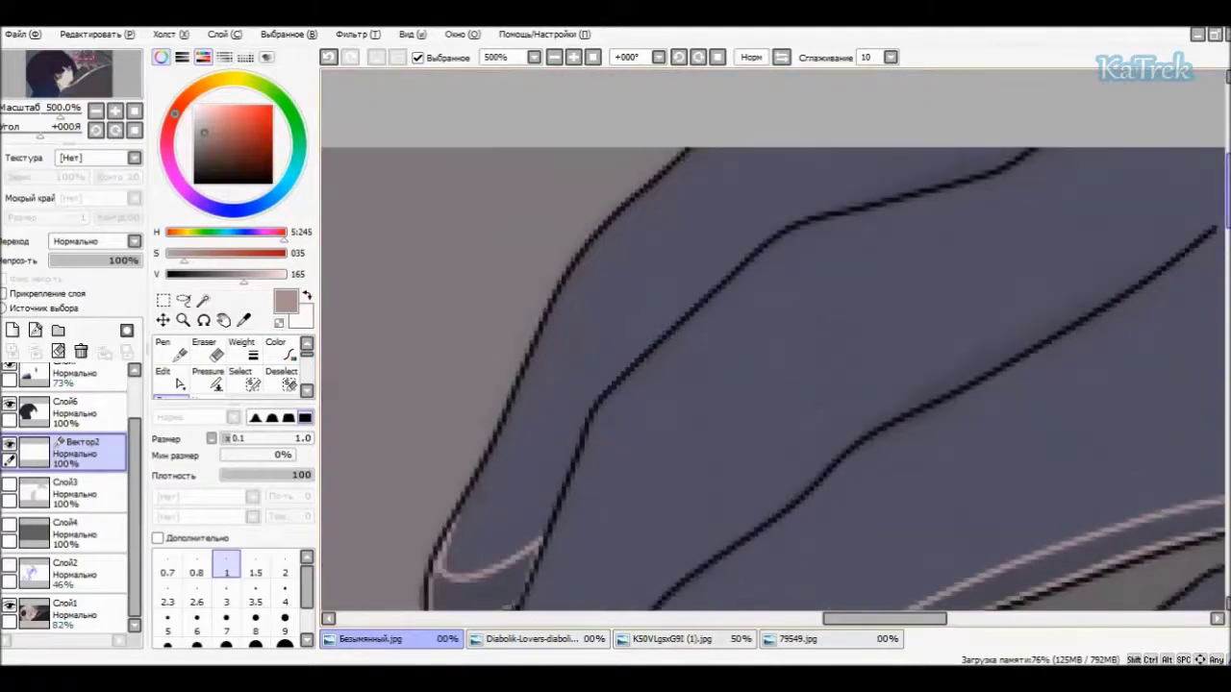
left_click_drag(842, 210, 998, 134)
left_click_drag(869, 202, 994, 167)
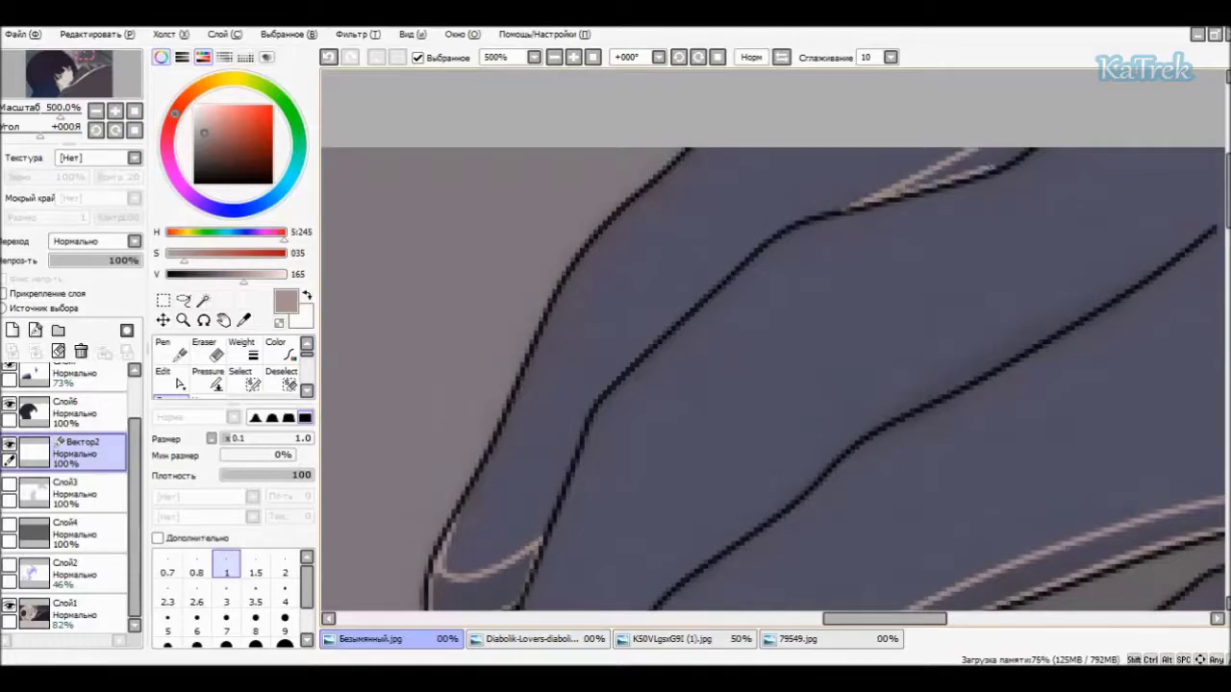
- Raise Слой1's opacity to 94% and make Вектор2 active for the crease on the back of the raised hand
scroll(774, 380, "right", 5)
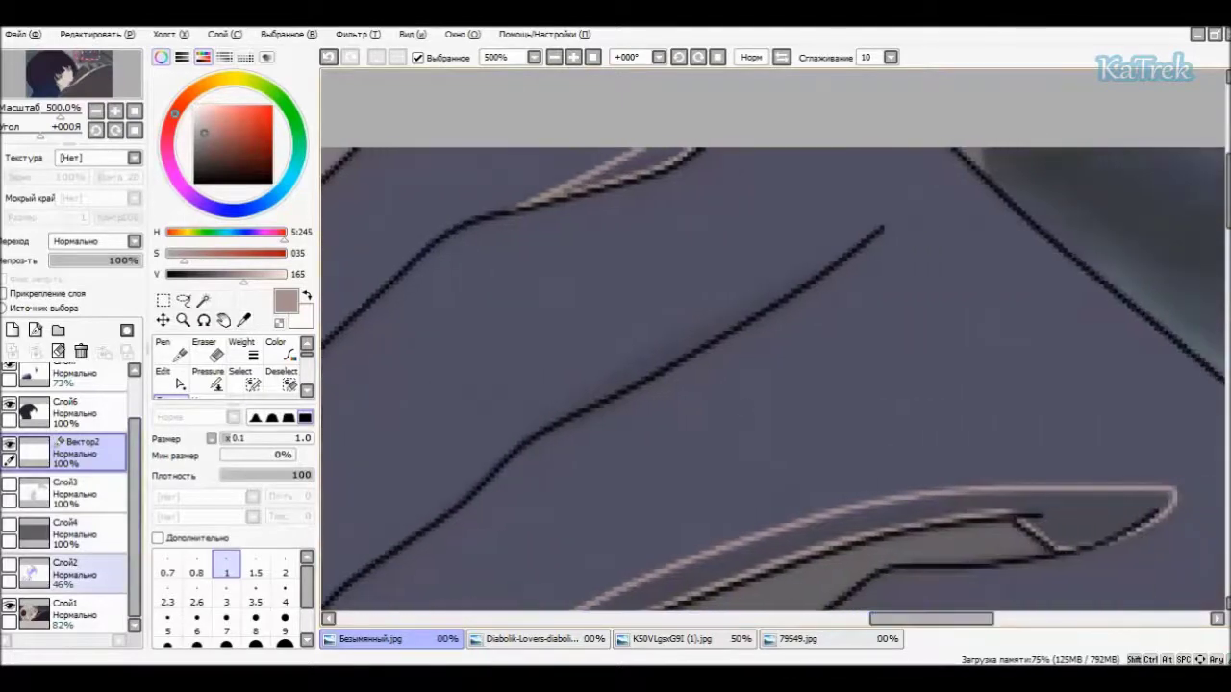
left_click(67, 612)
left_click_drag(123, 260, 135, 261)
left_click(77, 452)
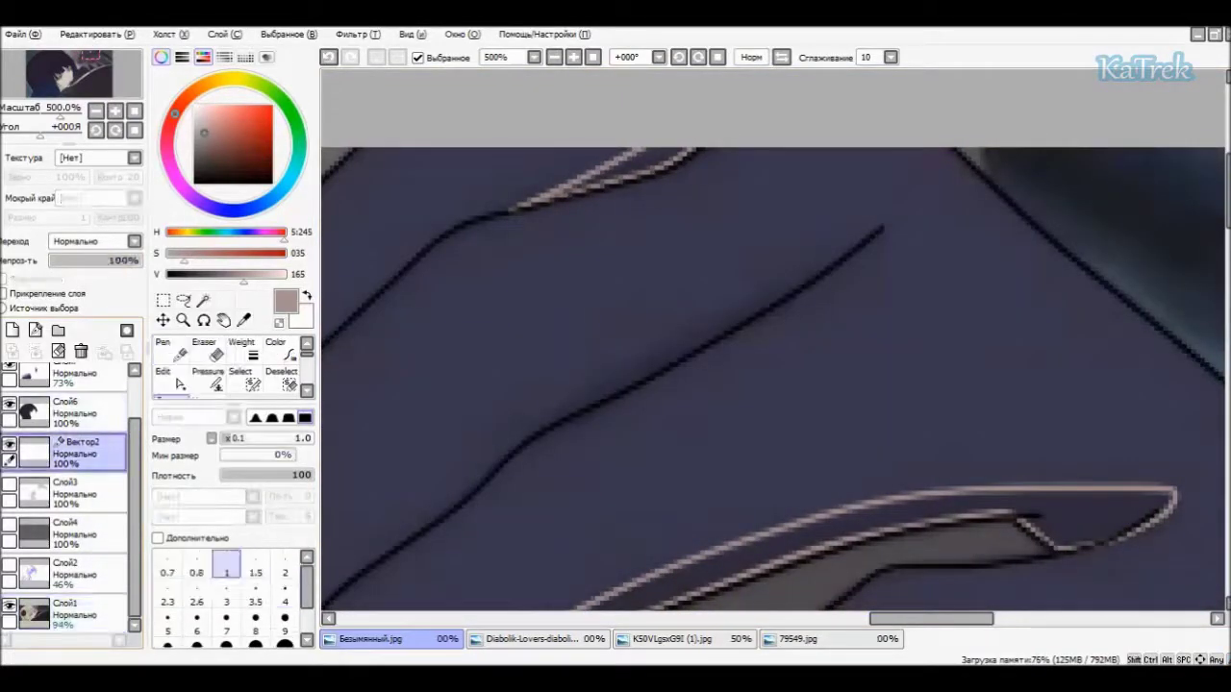
- Outline the narrow shadow along the crease on the back of the raised hand in greyish pink
mouse_move(535, 435)
left_mouse_down()
mouse_move(614, 366)
mouse_move(882, 228)
left_mouse_up()
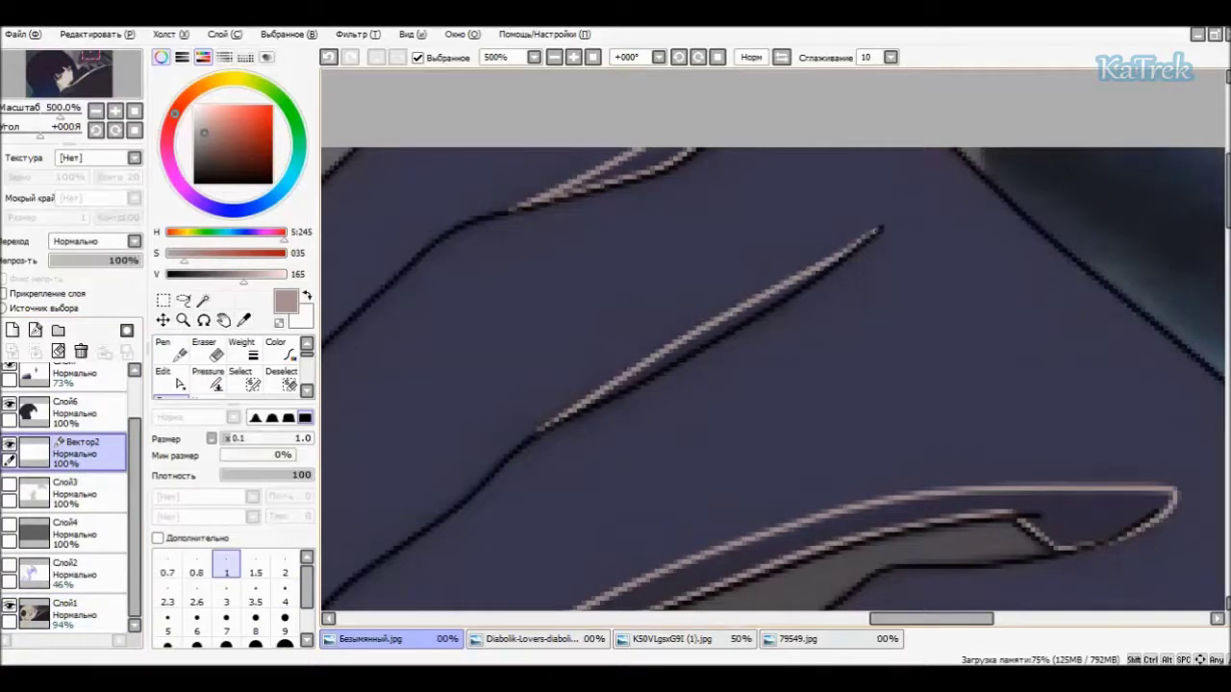
left_click_drag(808, 279, 562, 415)
- Hide Слой6 and outline the eyelid shadow above the right-hand eye on Вектор2, checking it against Слой3's skin colour
key("Home")
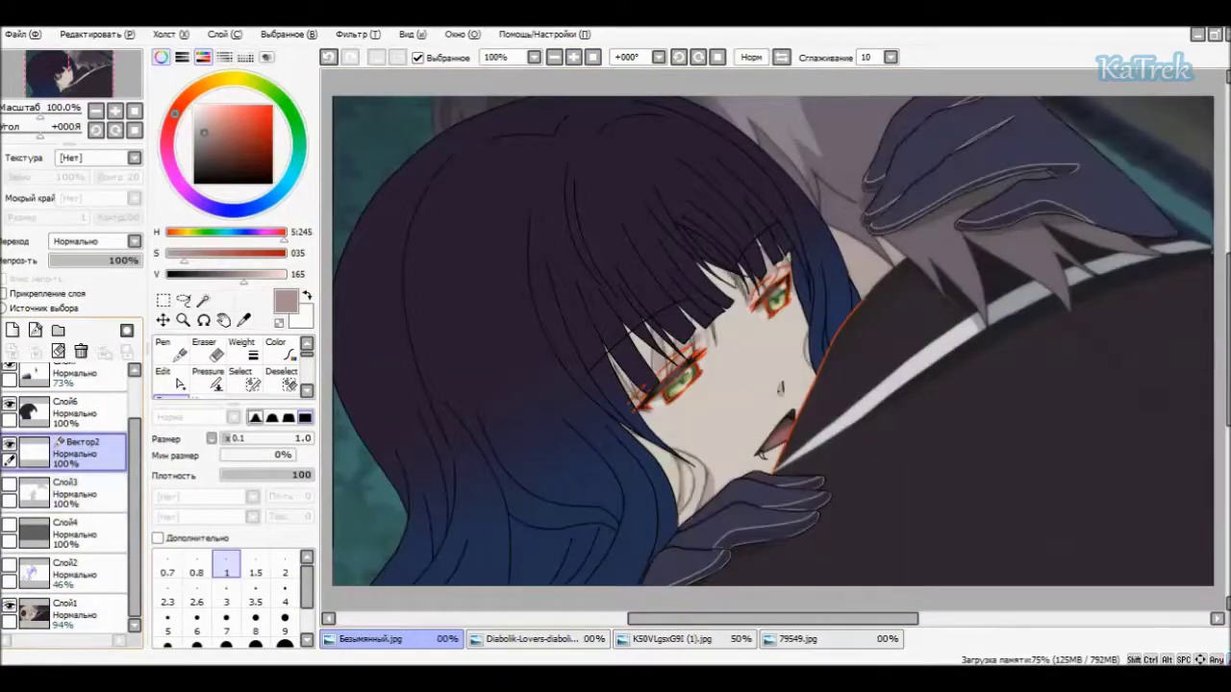
key("plus")
key("plus")
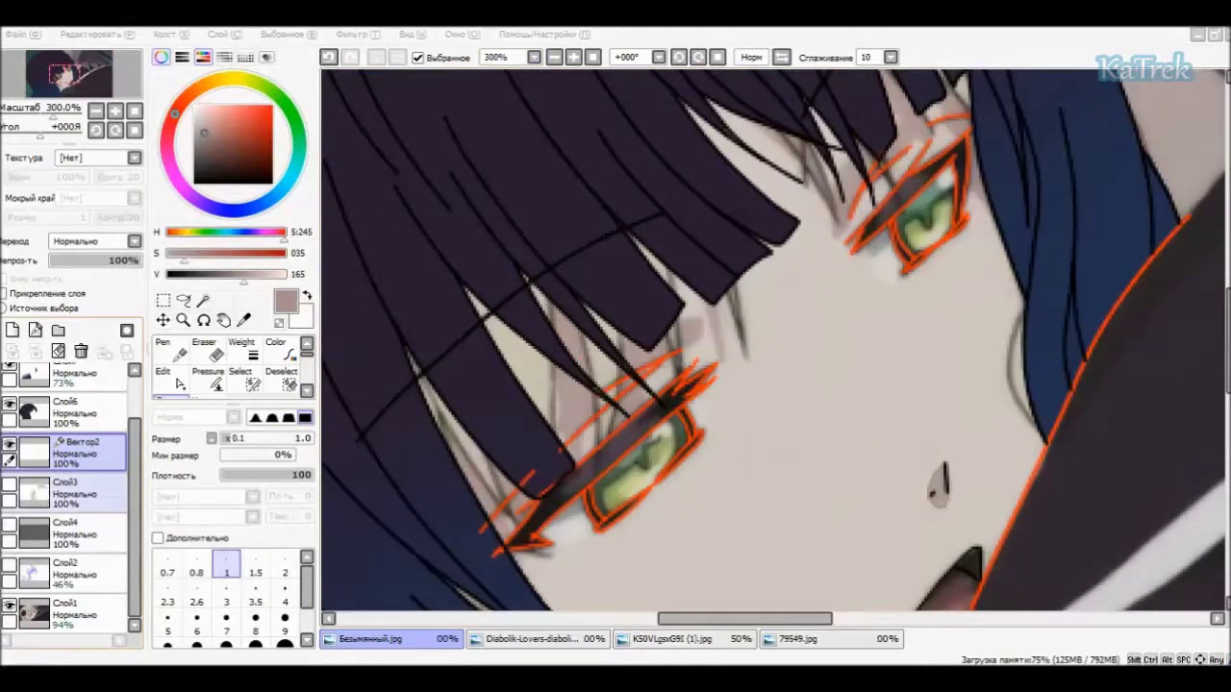
left_click(8, 408)
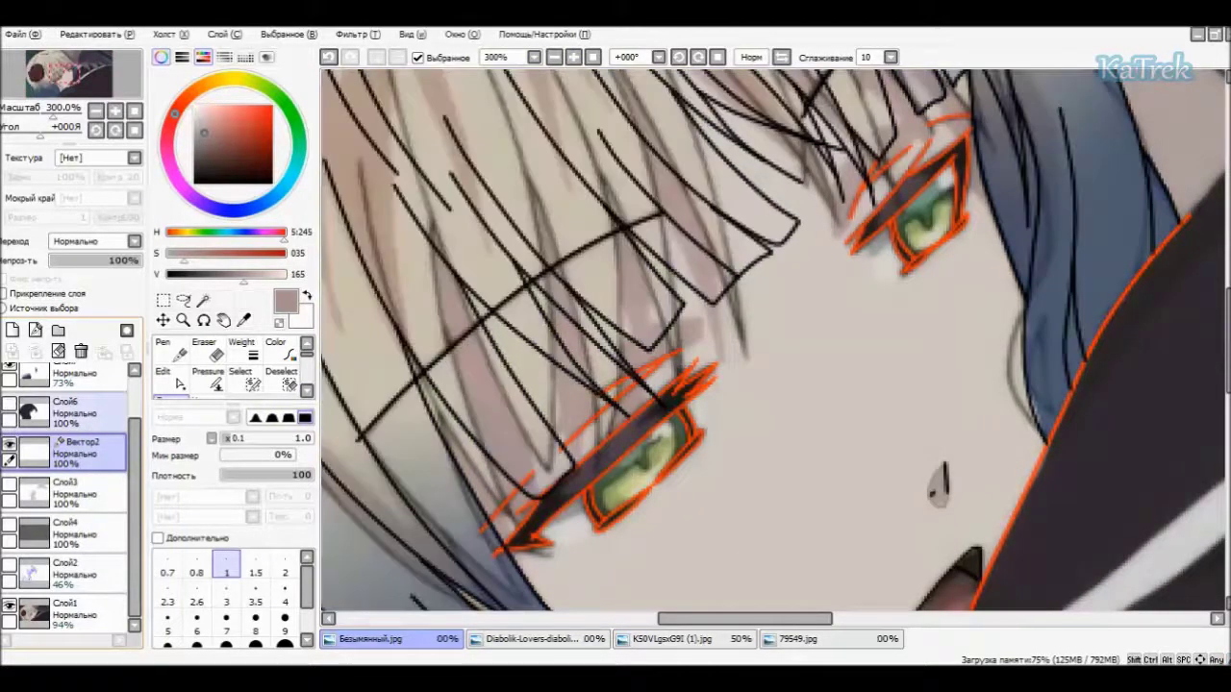
key("plus")
key("plus")
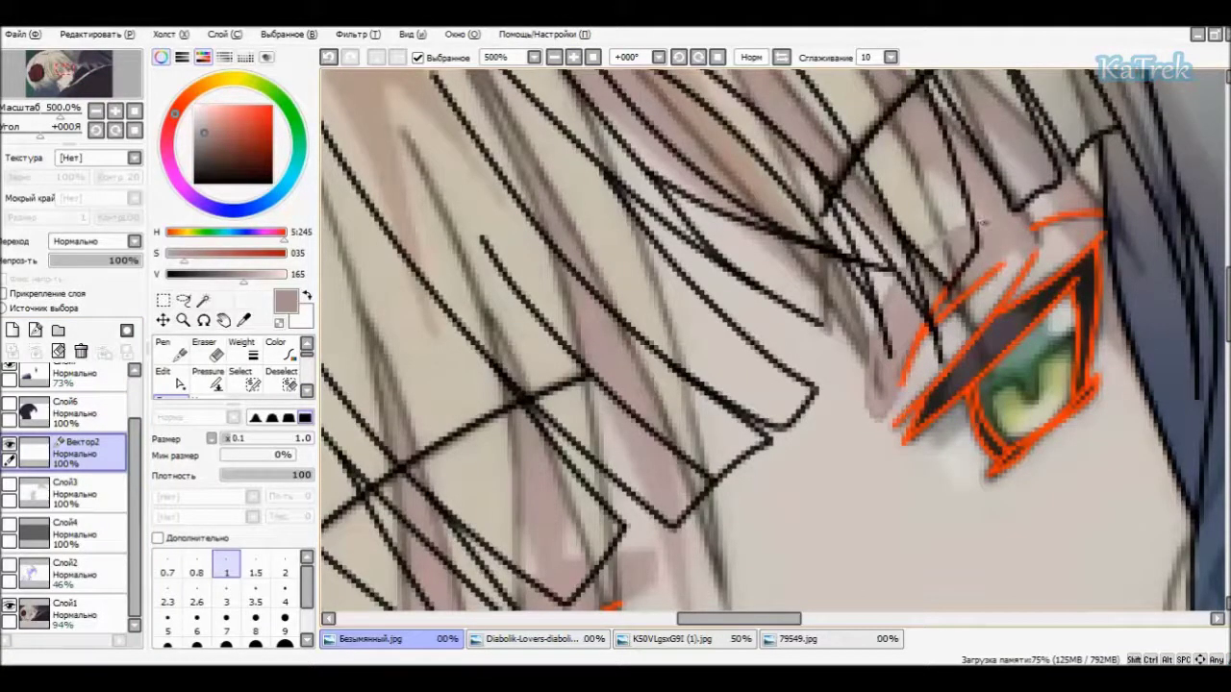
left_click(9, 484)
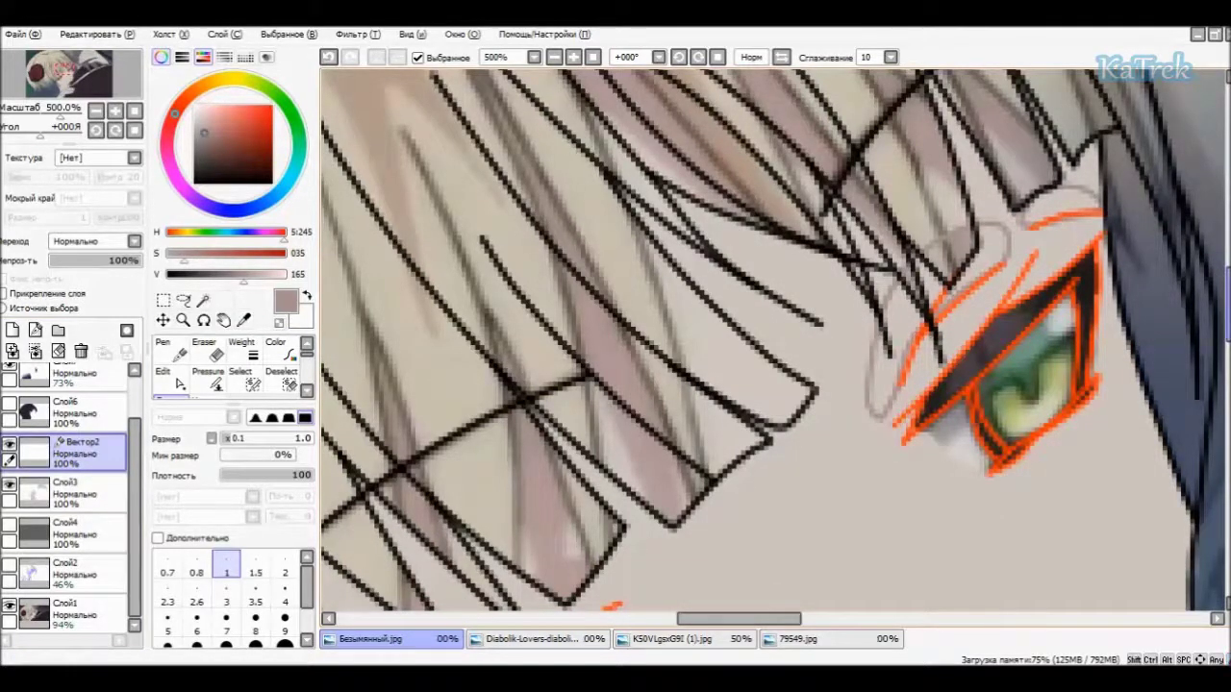
scroll(769, 337, "down", 5)
- Outline the shadows above the left-hand eye and down the side of the face on Вектор2, checking them with Слой3 and Слой4 visible
left_click(67, 492, "ctrl")
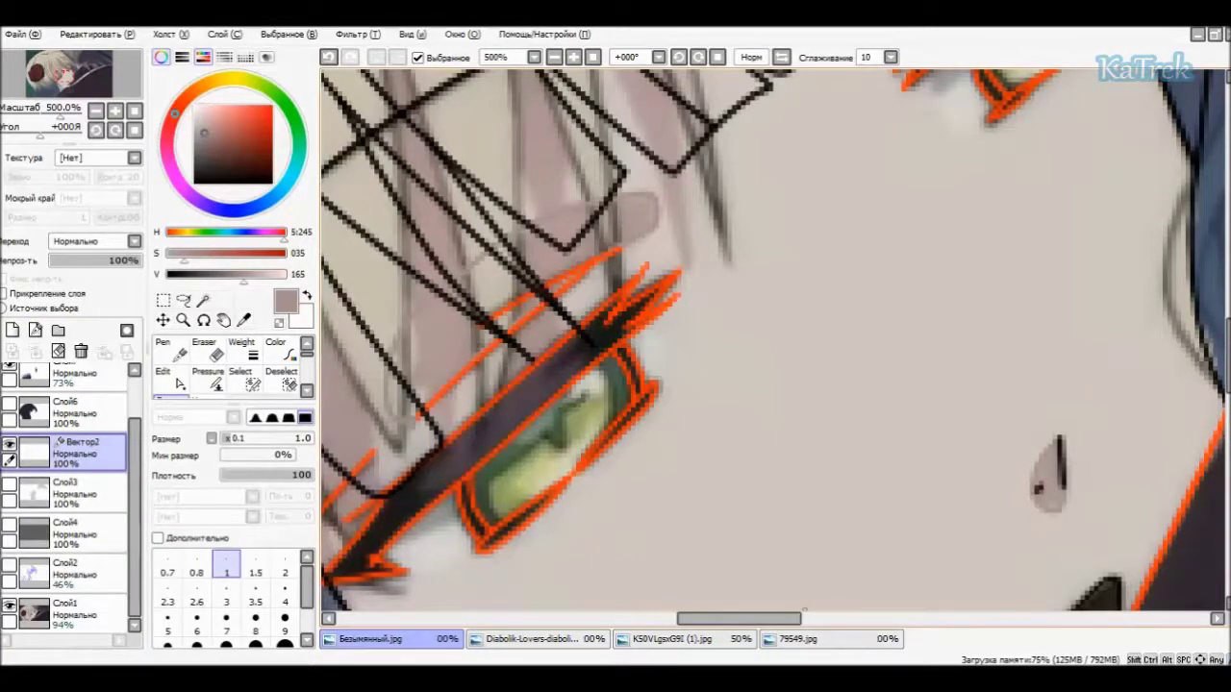
scroll(775, 337, "left", 3)
left_click(529, 638)
left_click(375, 638)
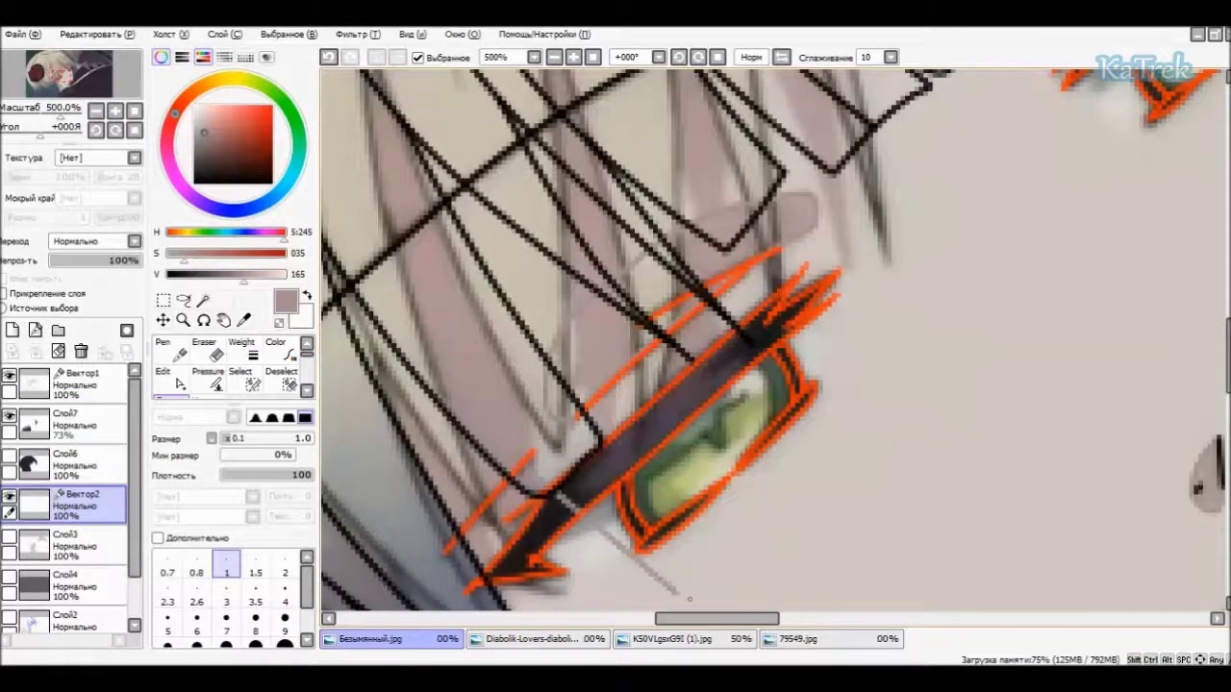
scroll(775, 337, "left", 3)
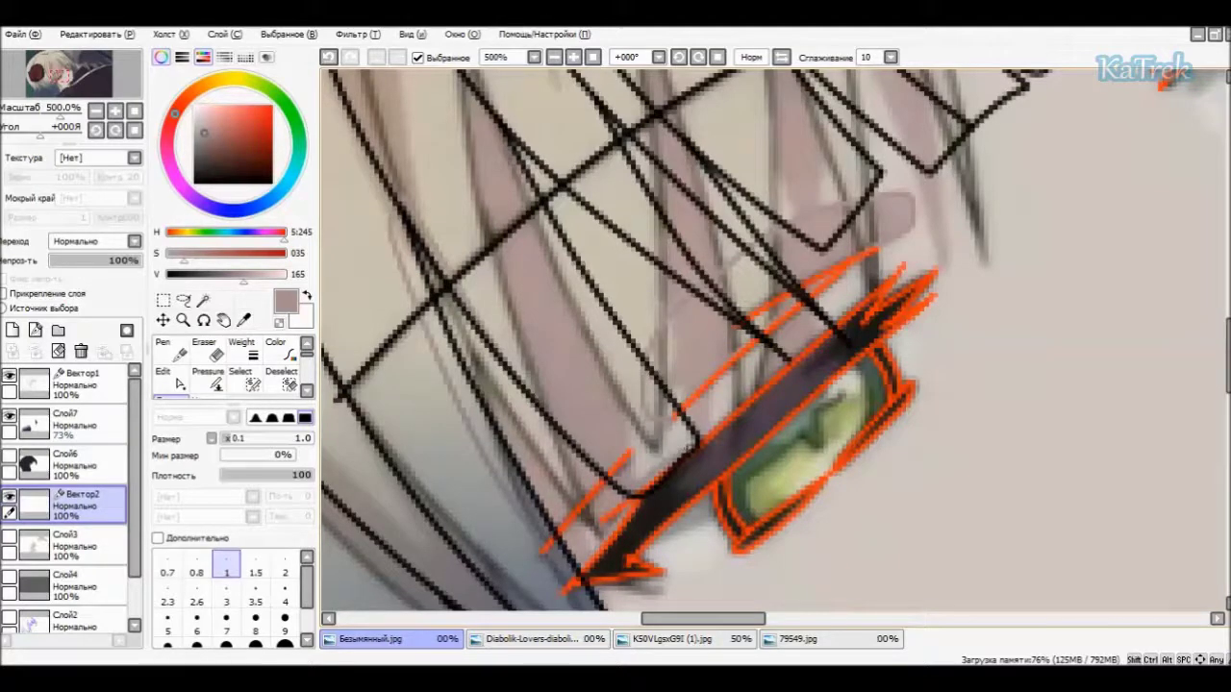
left_click(8, 535)
left_click(8, 535)
left_click(8, 535)
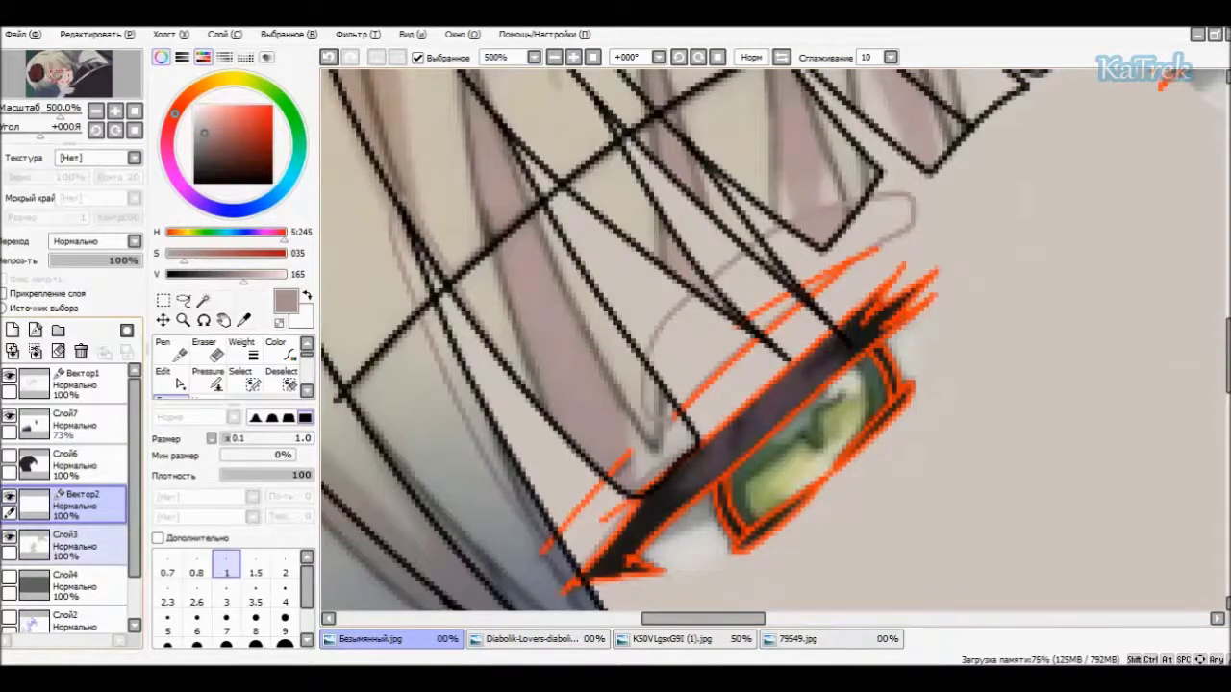
left_click(9, 575)
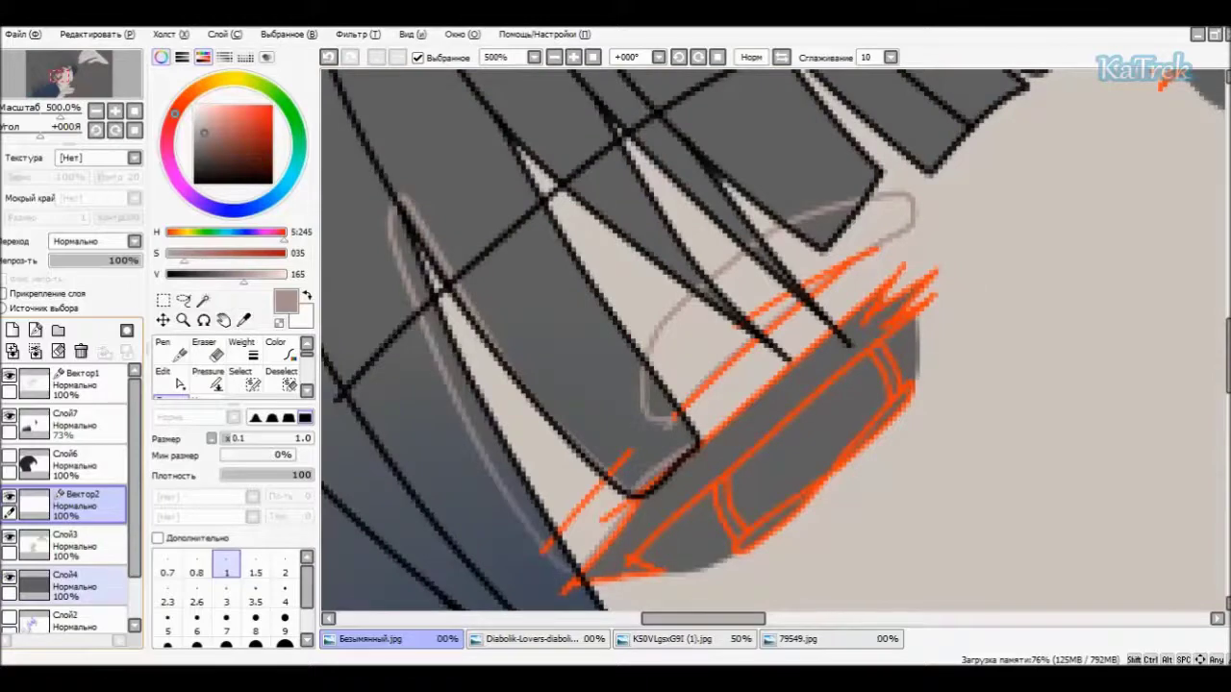
- Hide Слой4, show Слой6 and magic-wand the outlined shadows on the face, eyelids and lower hand
left_click(8, 575)
key("Home")
left_click(203, 300)
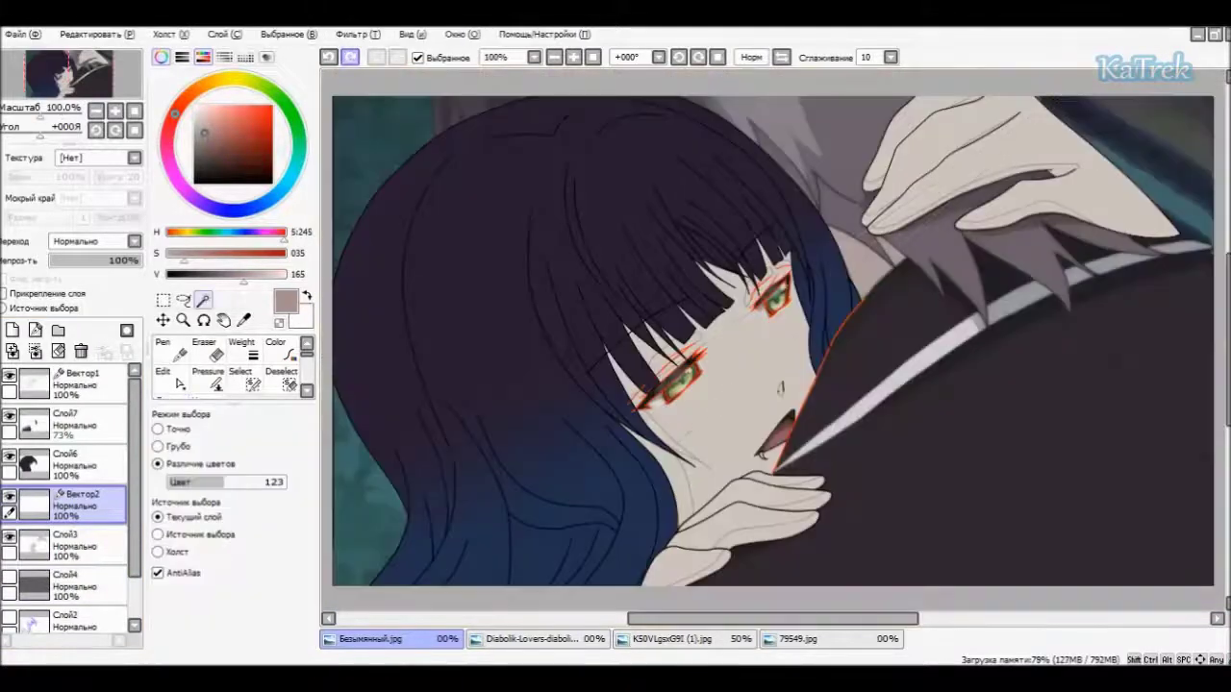
left_click(643, 452)
left_click(673, 358)
left_click(769, 527)
left_click(759, 287)
left_click(803, 500)
- Add the raised hand's outlined shadows to the selection, including the fingertips and the narrow crease on its back
left_click(1019, 218)
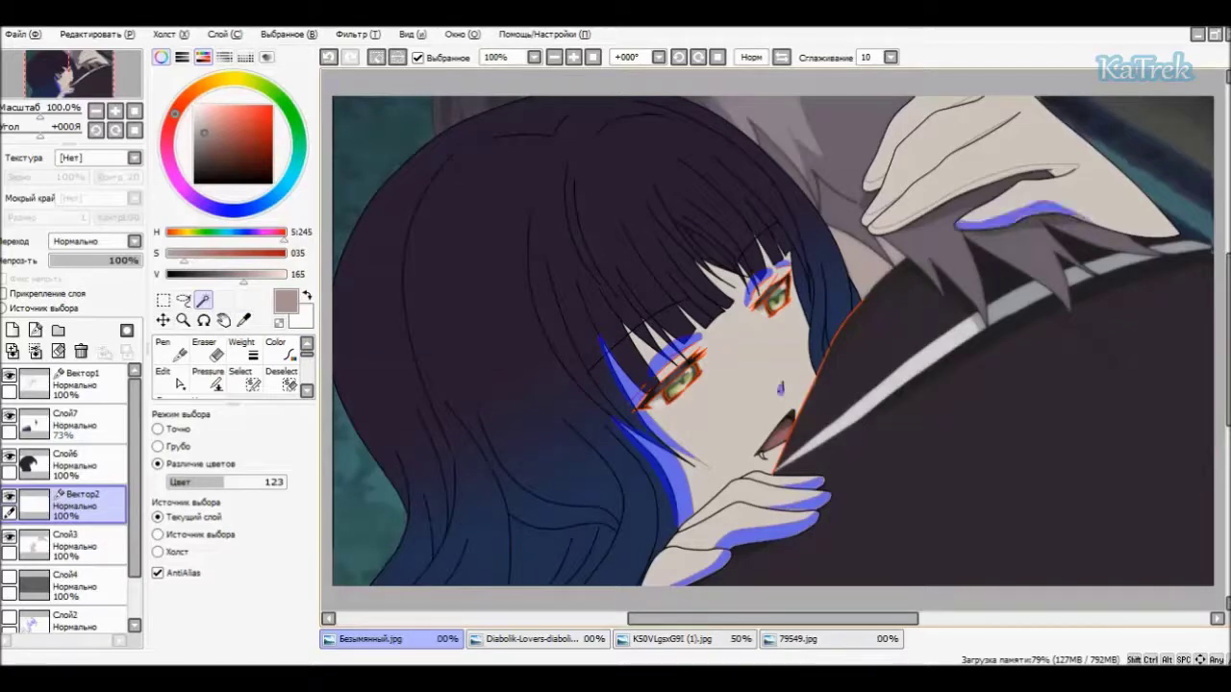
left_click(962, 191)
left_click(870, 187)
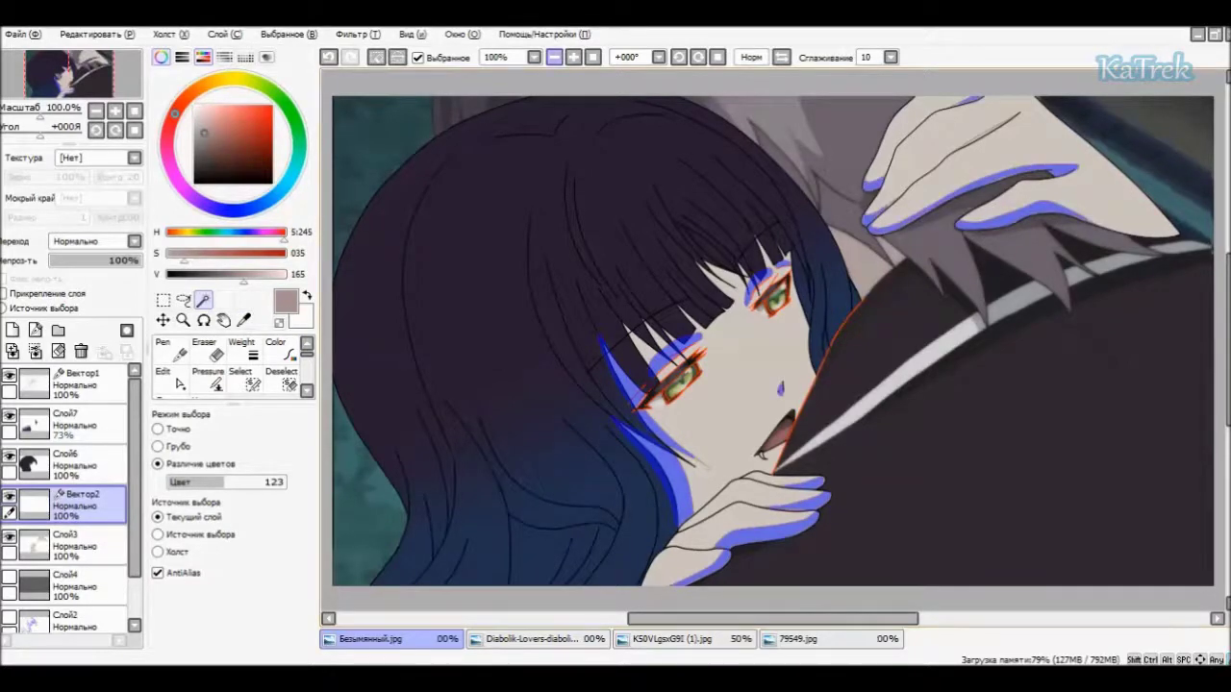
left_click(573, 57)
scroll(775, 339, "up", 3)
scroll(775, 338, "right", 5)
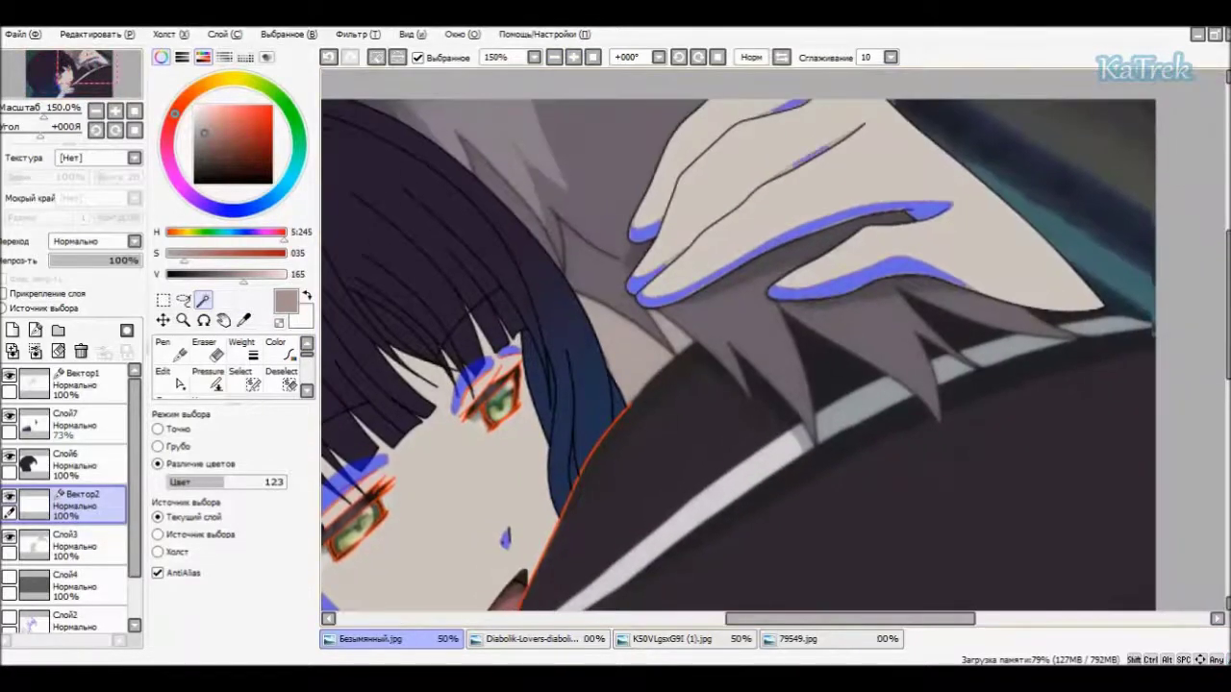
key("ctrl+minus")
- Paint the selected shadows greyish pink on a new layer above Слой3 with the size 50 pen, and deselect
left_click(77, 538)
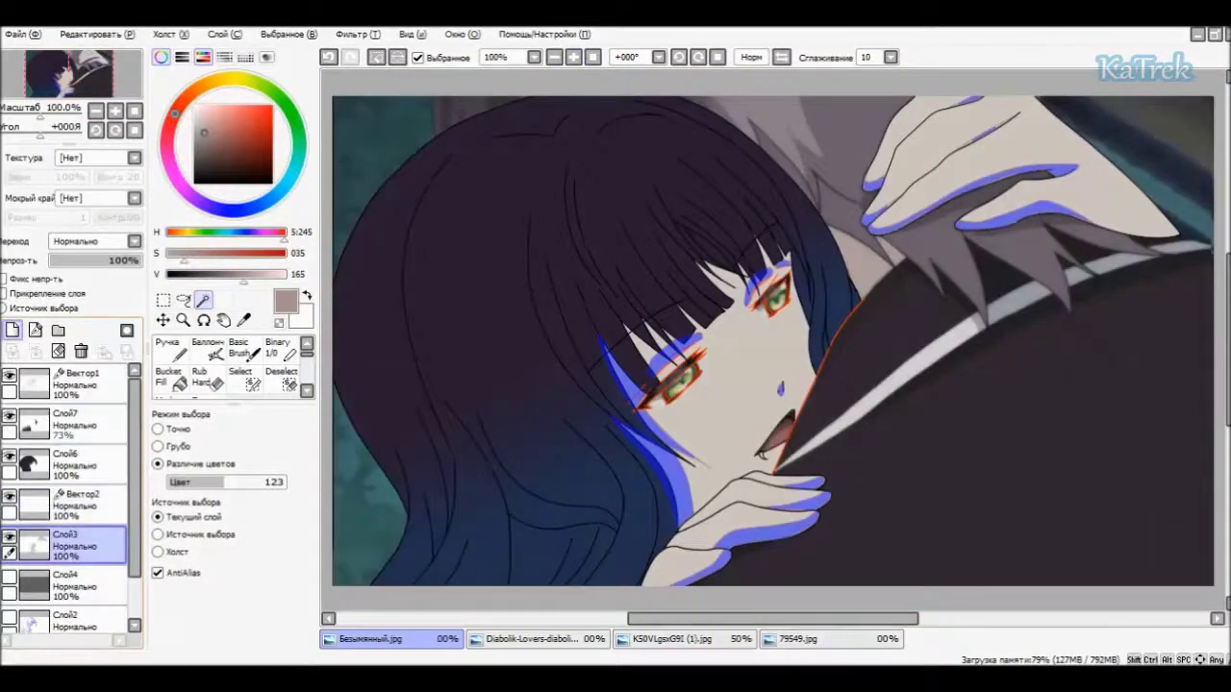
key("n")
left_click(285, 638)
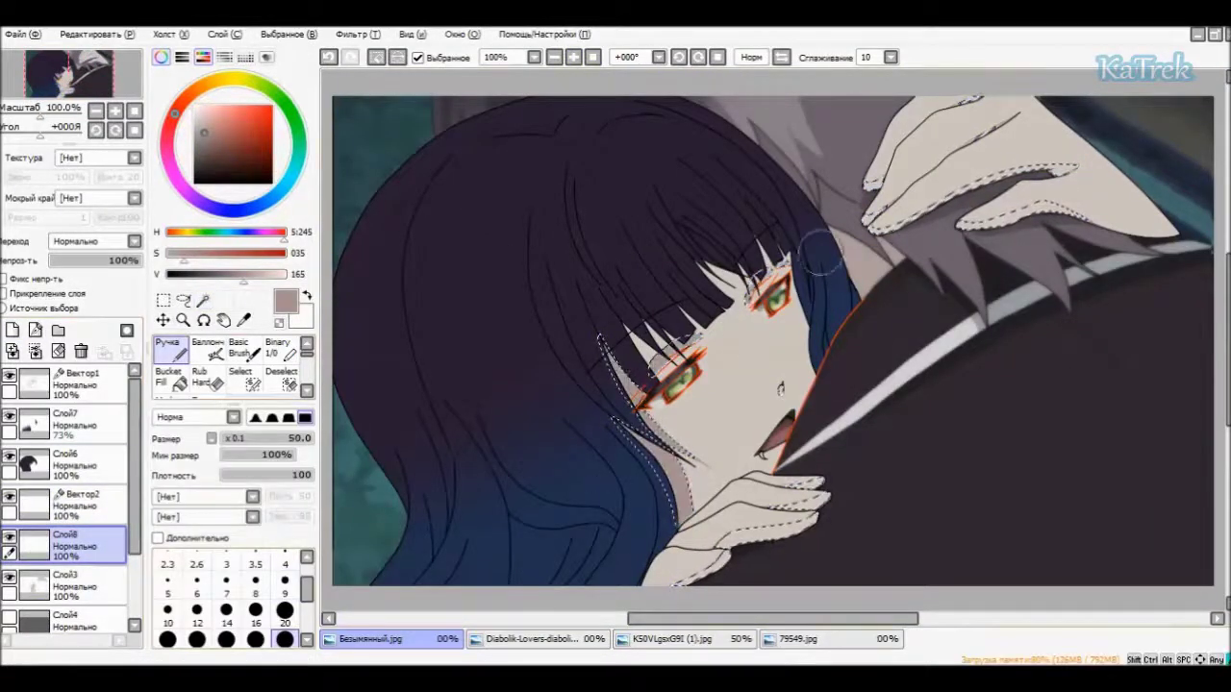
mouse_move(678, 543)
left_mouse_down()
mouse_move(740, 572)
mouse_move(798, 524)
left_mouse_up()
mouse_move(1067, 169)
left_mouse_down()
mouse_move(922, 212)
mouse_move(986, 126)
mouse_move(904, 149)
left_mouse_up()
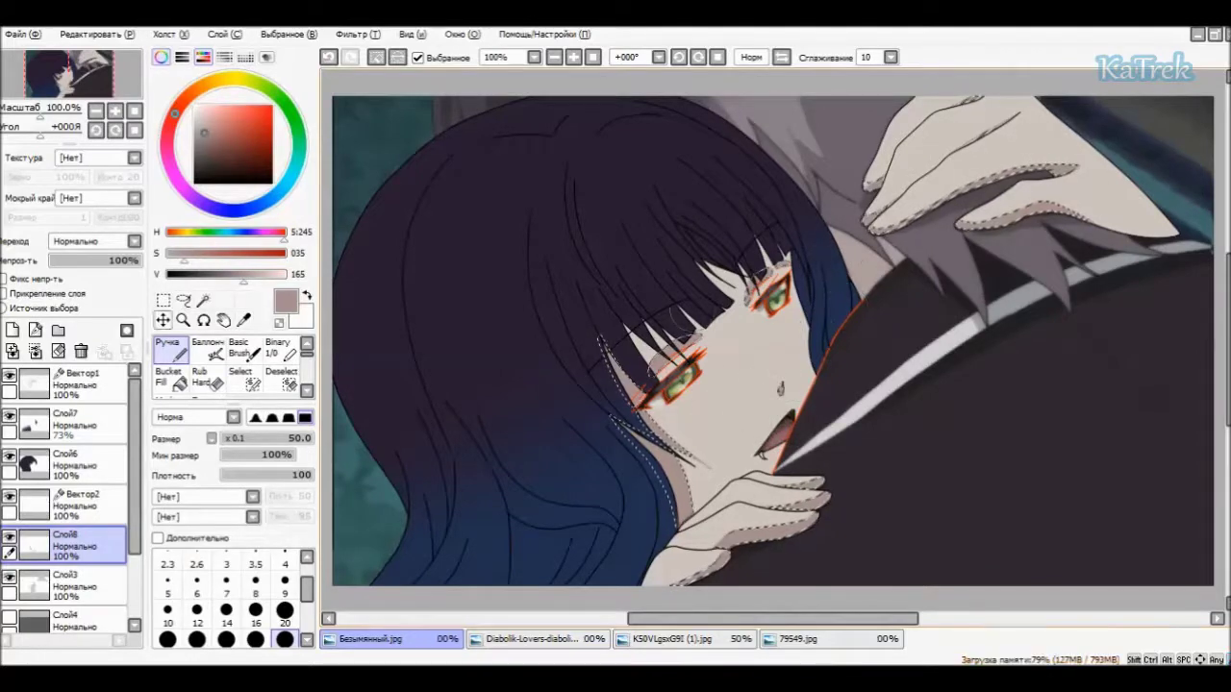
left_click(163, 300)
key("ctrl+d")
- Hide Слой8 and Слой6, and outline the shadows cast by the bangs across the forehead and above both eyes on Вектор2
left_click(573, 57)
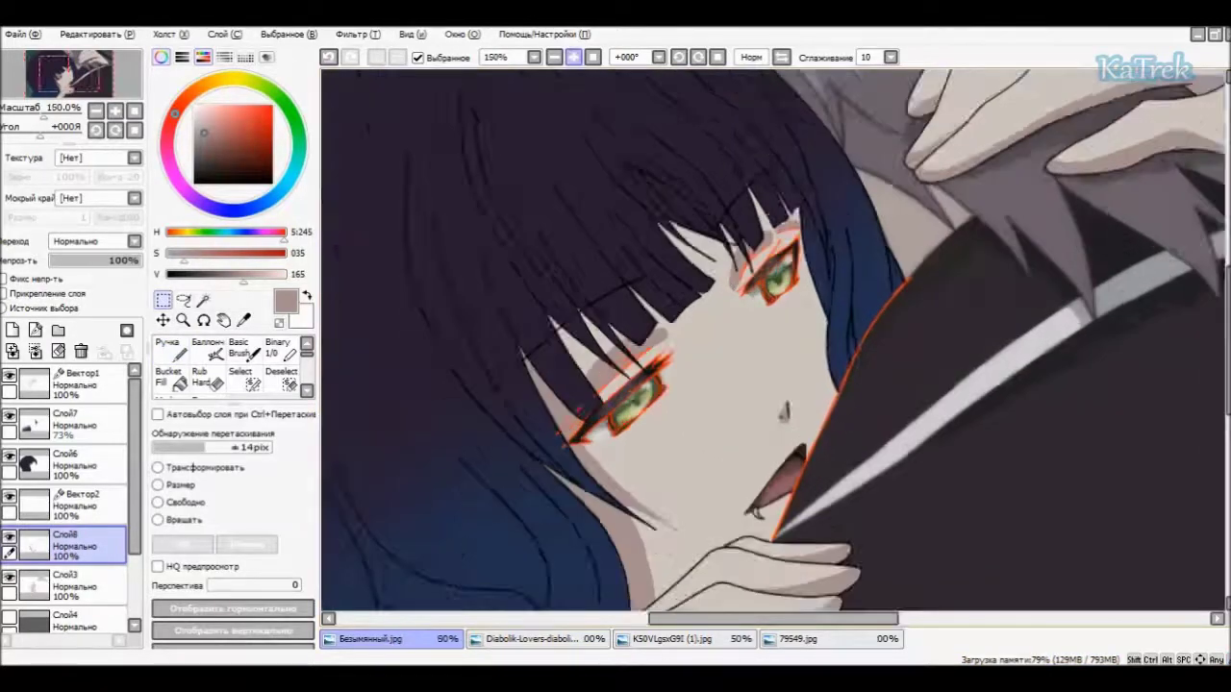
left_click(573, 56)
scroll(773, 338, "left", 3)
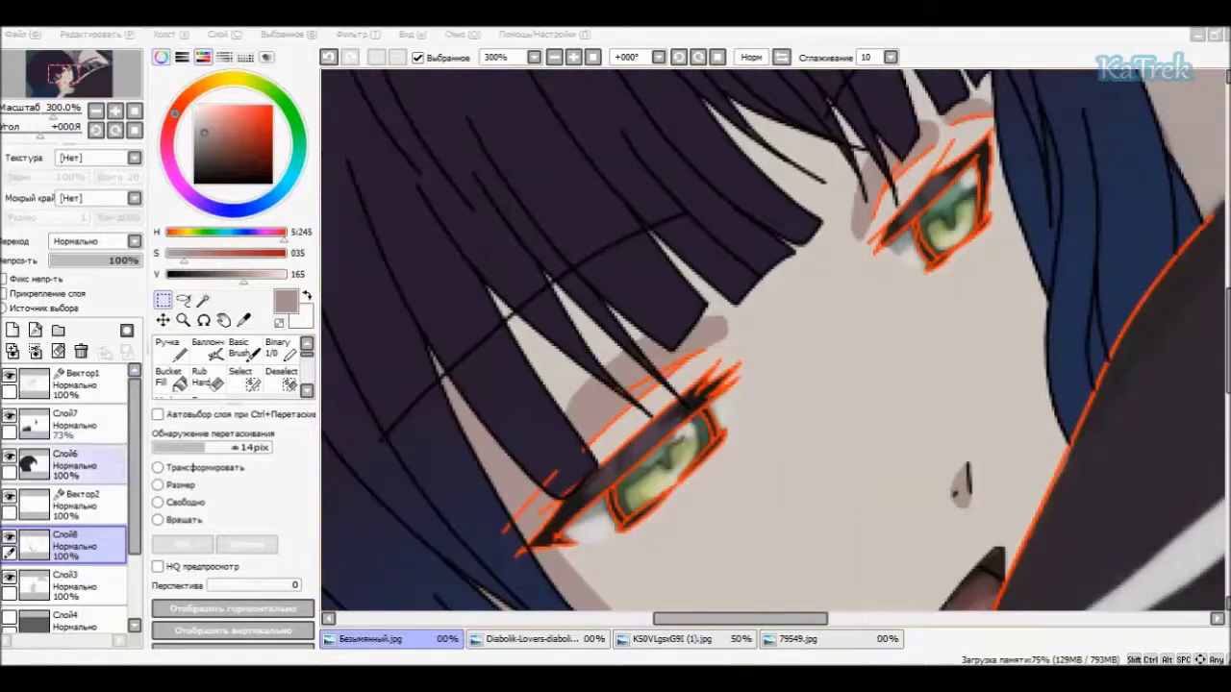
left_click(10, 534)
left_click(72, 504)
scroll(773, 338, "up", 1)
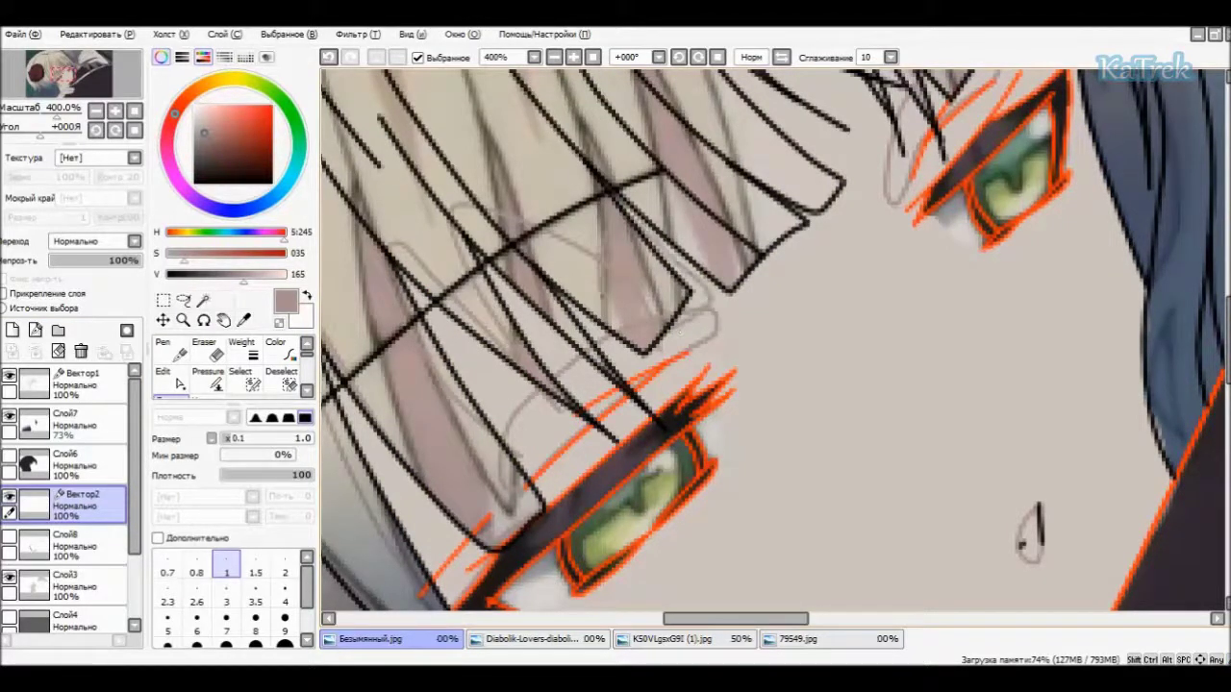
scroll(1029, 524, "up", 3)
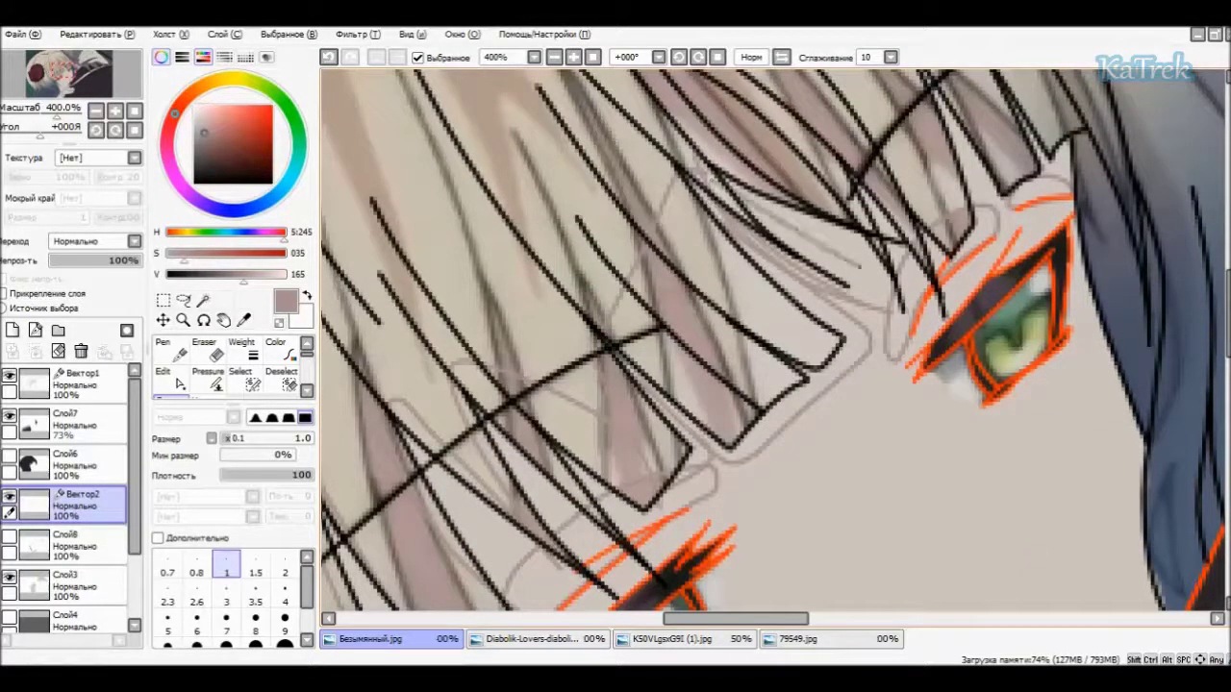
scroll(775, 341, "up", 2)
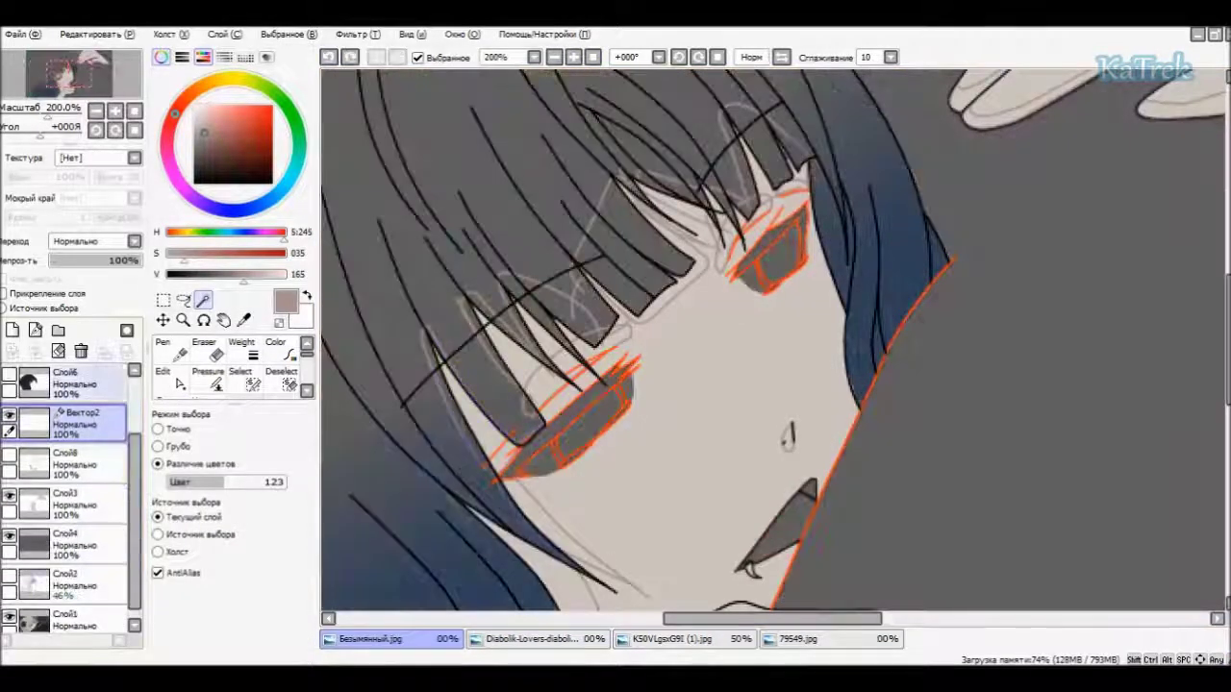
- Magic-wand the outlined bangs shadows across the forehead with Слой4 as the backdrop, and show Слой8 again
left_click_drag(471, 307, 577, 327)
left_click_drag(587, 192, 693, 269)
scroll(773, 342, "up", 1)
left_click_drag(625, 240, 735, 173)
scroll(773, 341, "down", 2)
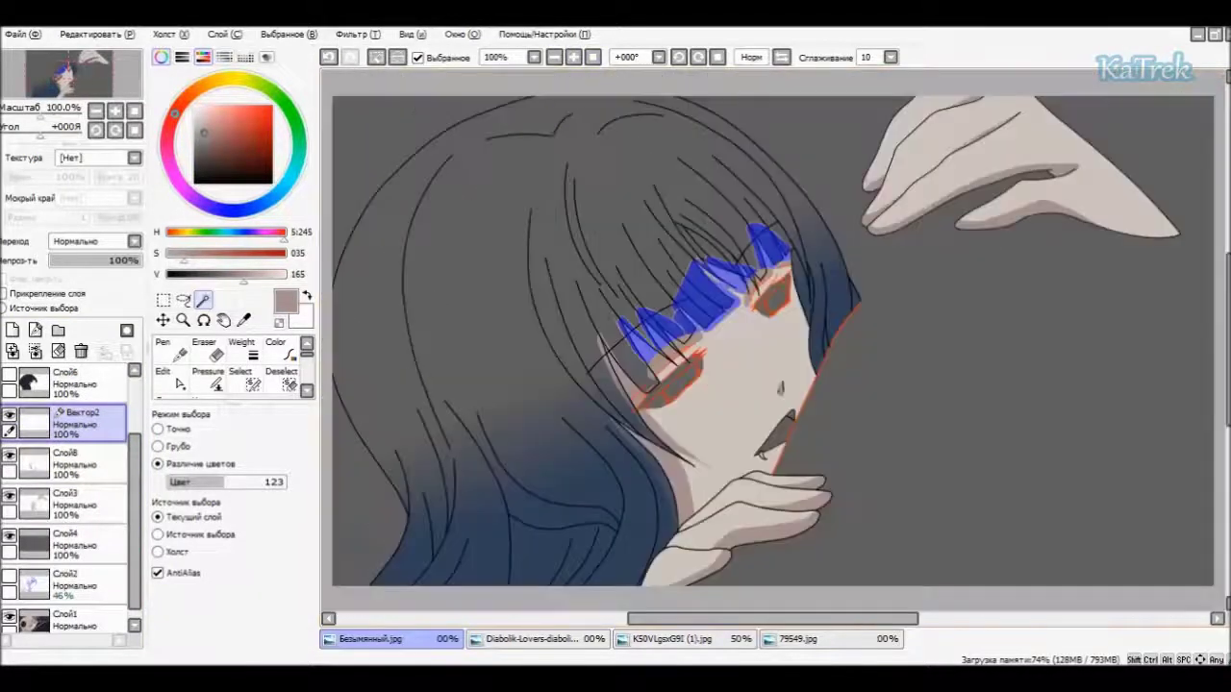
- Paint the bangs shadows greyish pink on Слой8 with Слой6 visible, deselect, and touch up around the strands with the size 20 pen
left_click(67, 461)
left_click(8, 375)
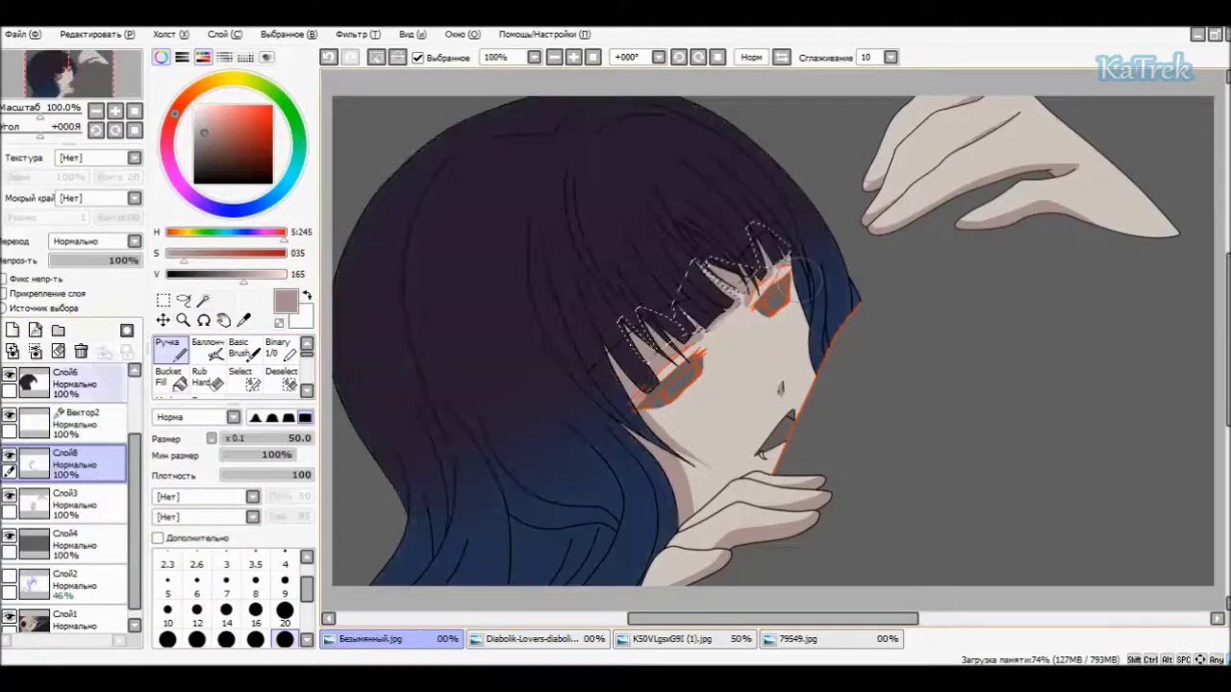
left_click(162, 300)
scroll(773, 342, "up", 2)
key("n")
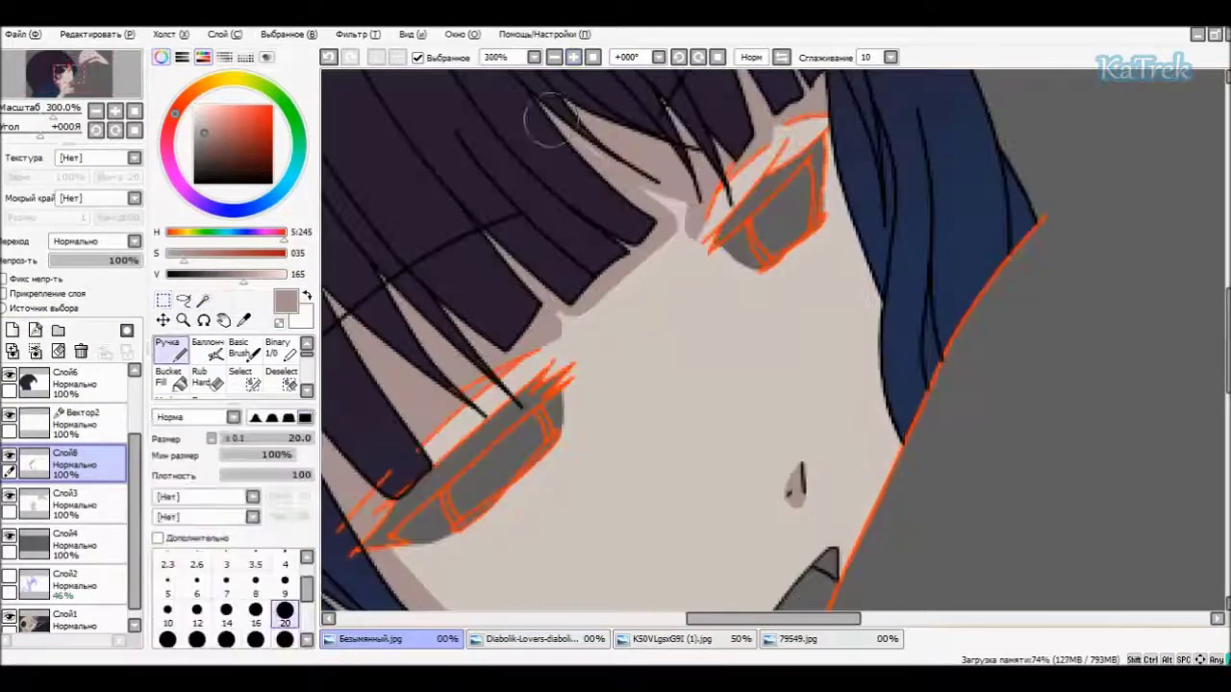
scroll(640, 314, "down", 3)
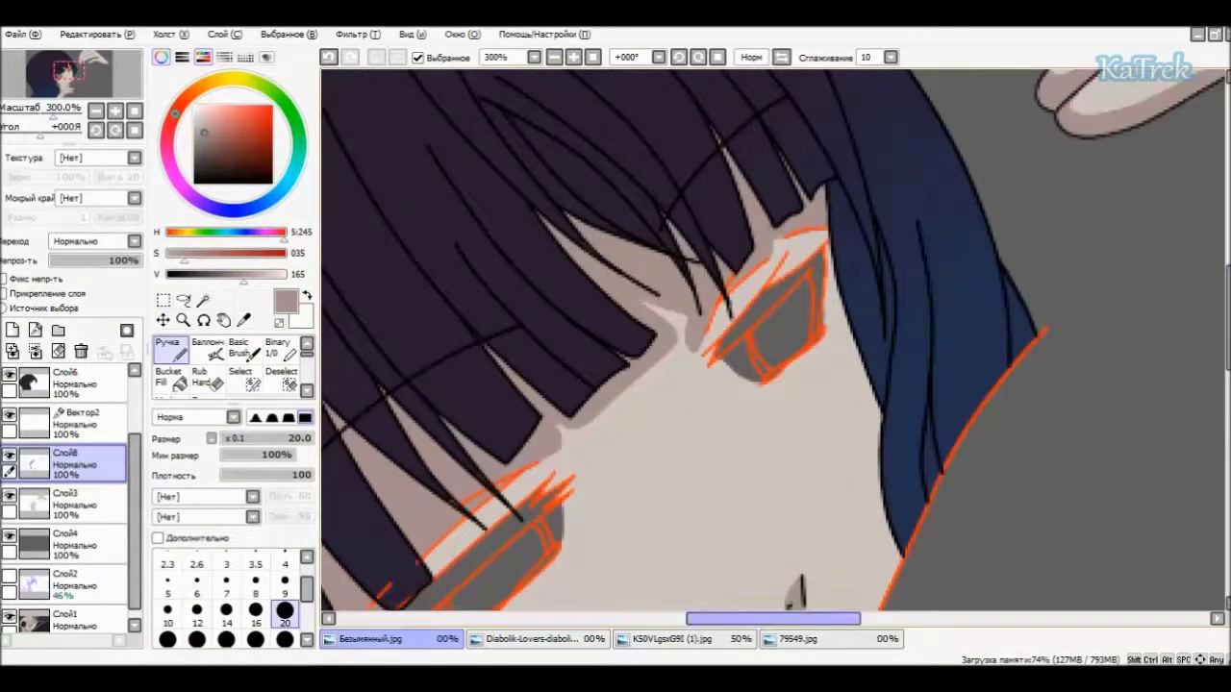
scroll(773, 342, "up", 1)
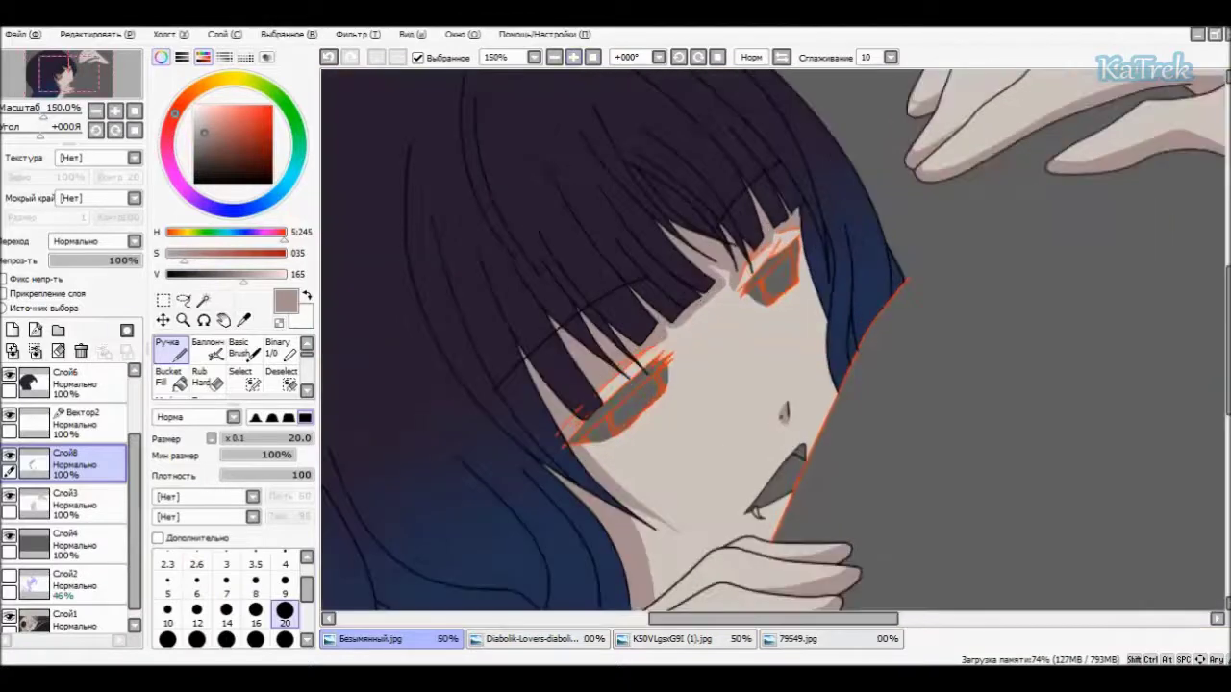
scroll(961, 173, "up", 3)
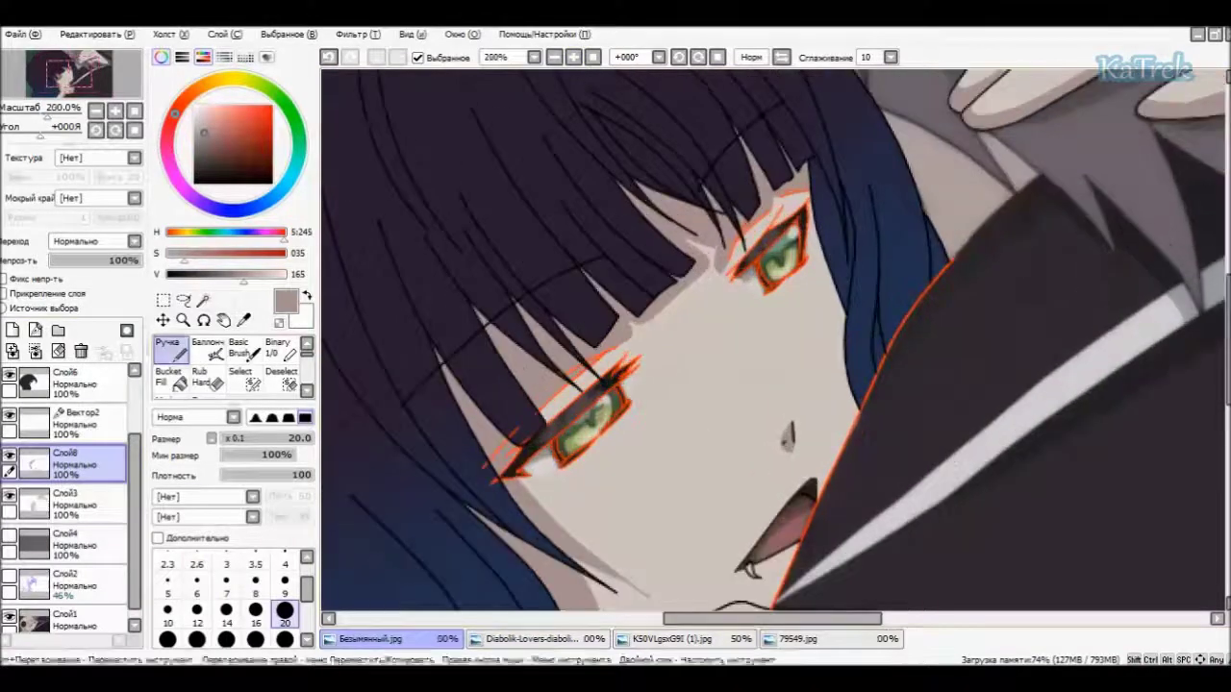
- Fill the gaps left in the raised hand's shadows on Слой8 with the size 2.3 pen, along the fingertips and back crease
key("alt")
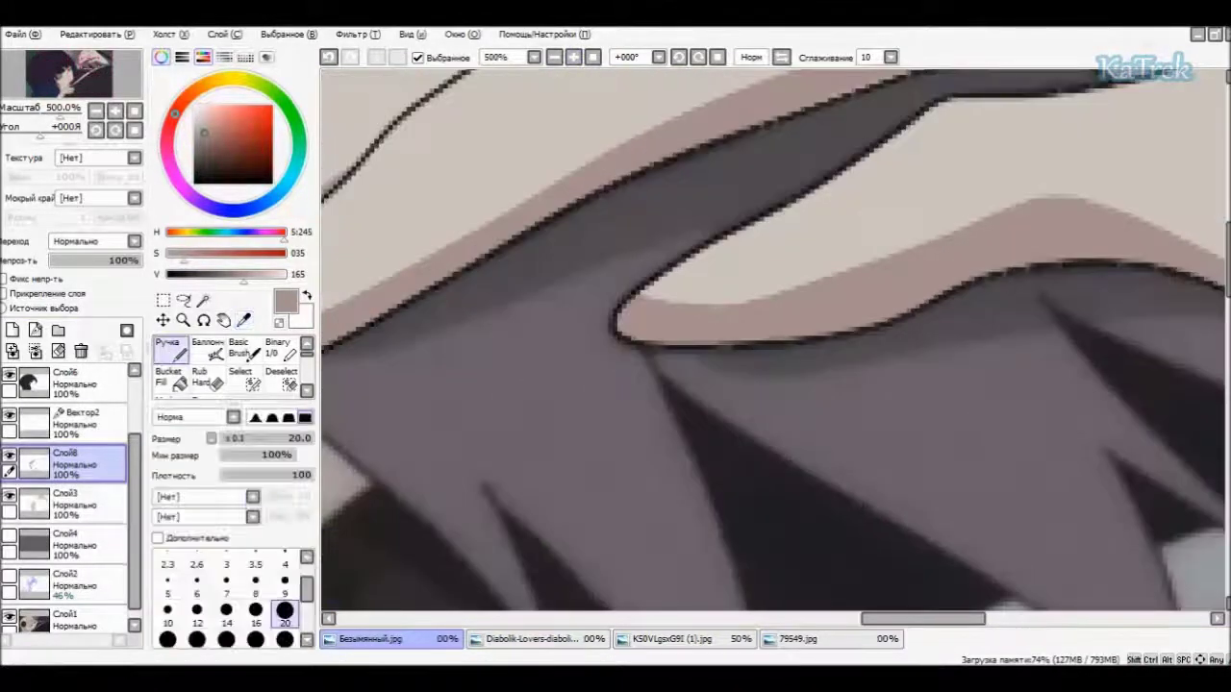
scroll(774, 346, "left", 3)
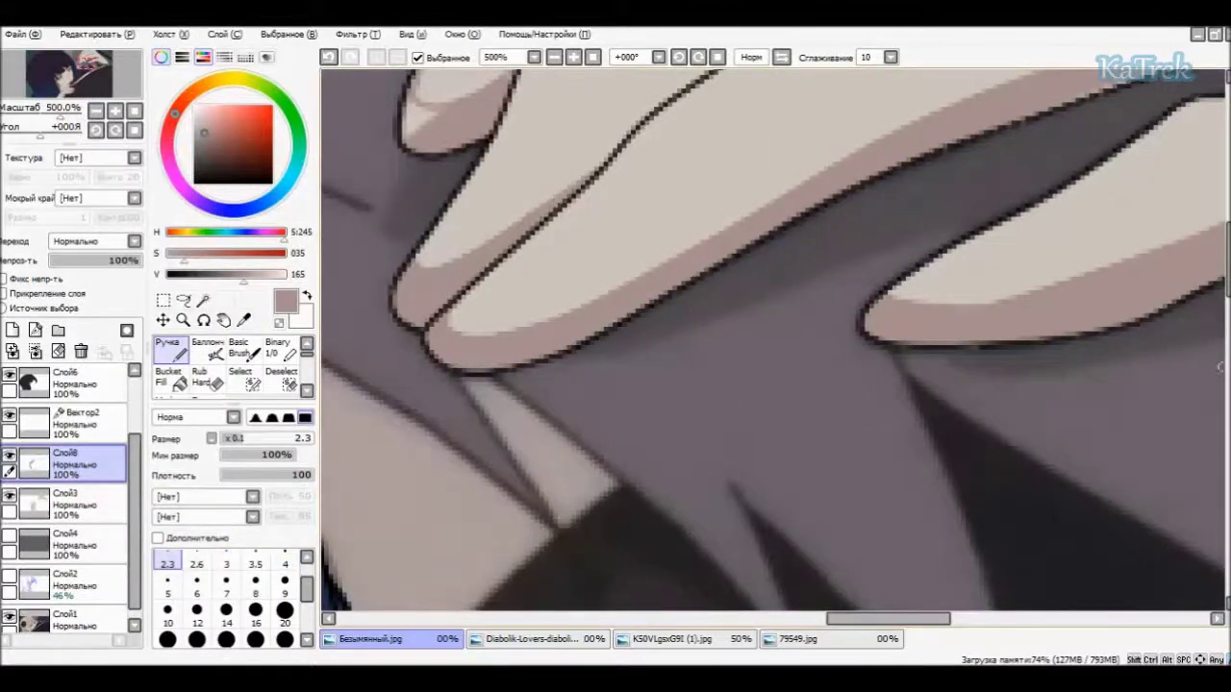
scroll(622, 223, "up", 3)
scroll(605, 217, "up", 3)
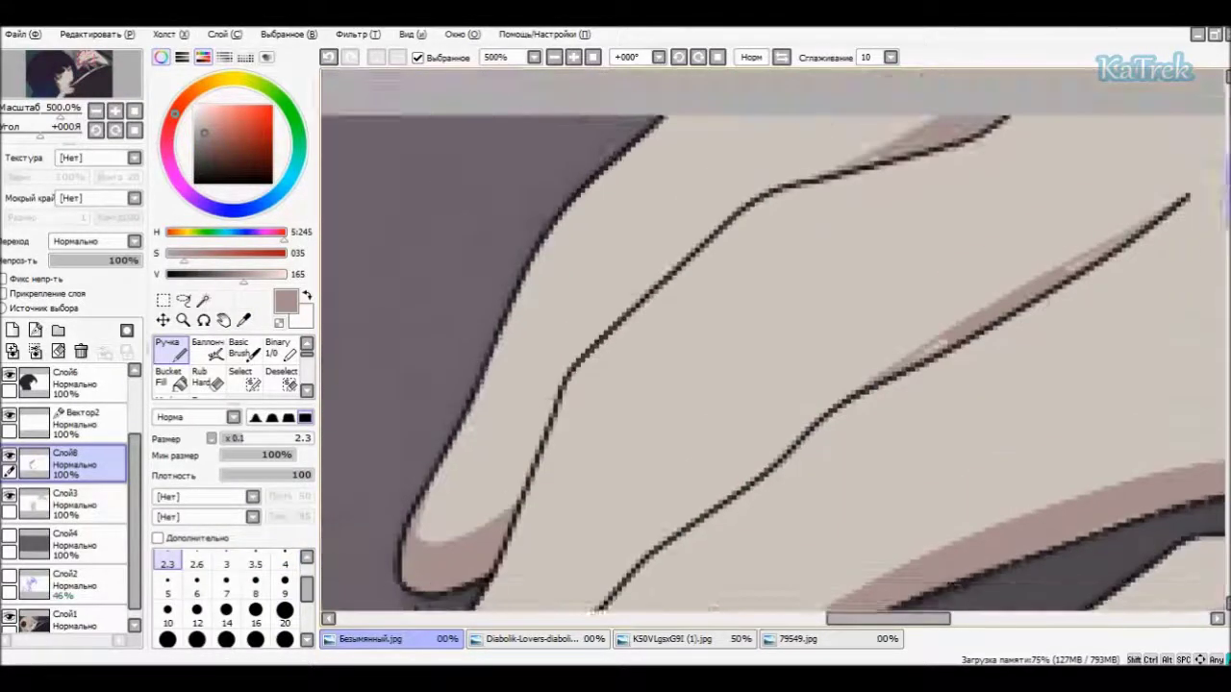
scroll(1202, 209, "up", 2)
scroll(1092, 336, "down", 3)
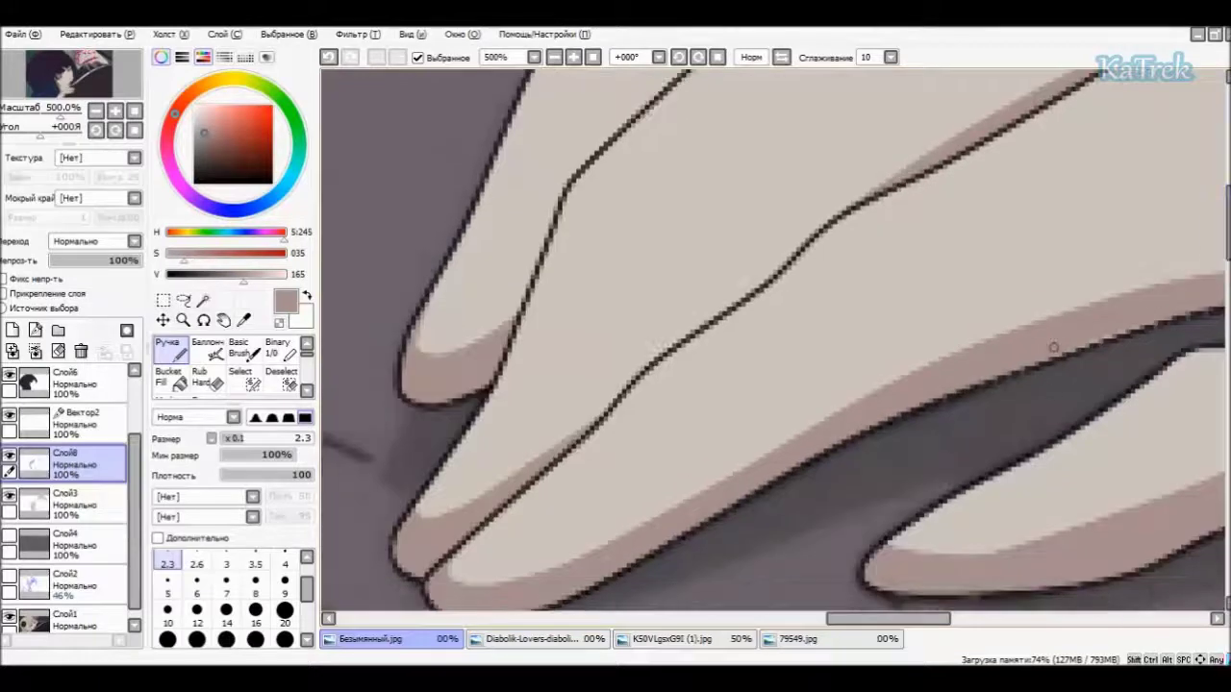
scroll(635, 176, "left", 6)
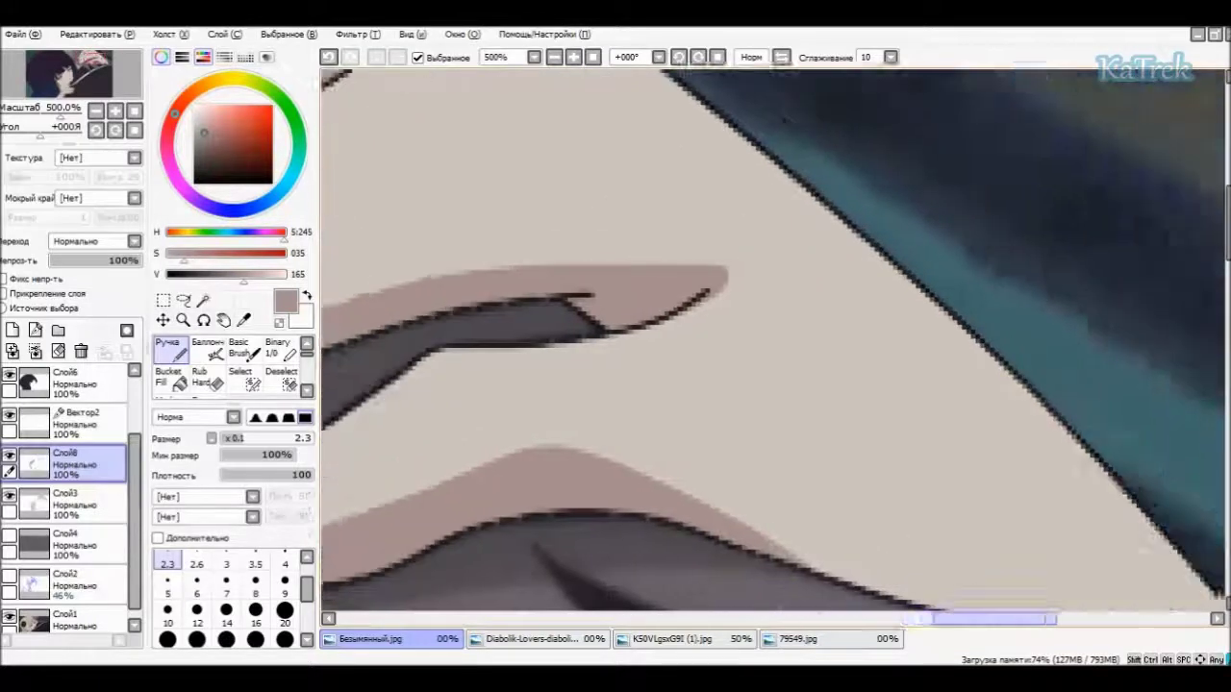
scroll(635, 176, "right", 6)
- Touch up the lower hand's fingertip shadows on Слой8, and check the shadow edges around the eyes and chin
scroll(615, 163, "down", 4)
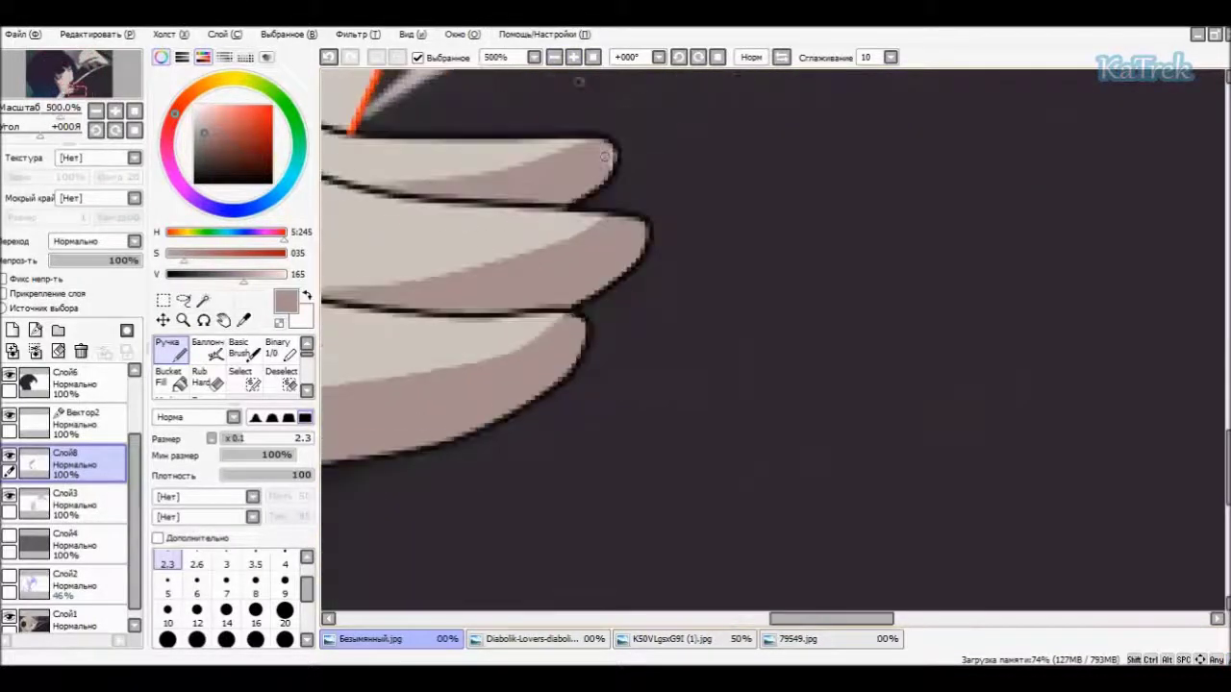
scroll(580, 270, "down", 5)
scroll(596, 289, "up", 5)
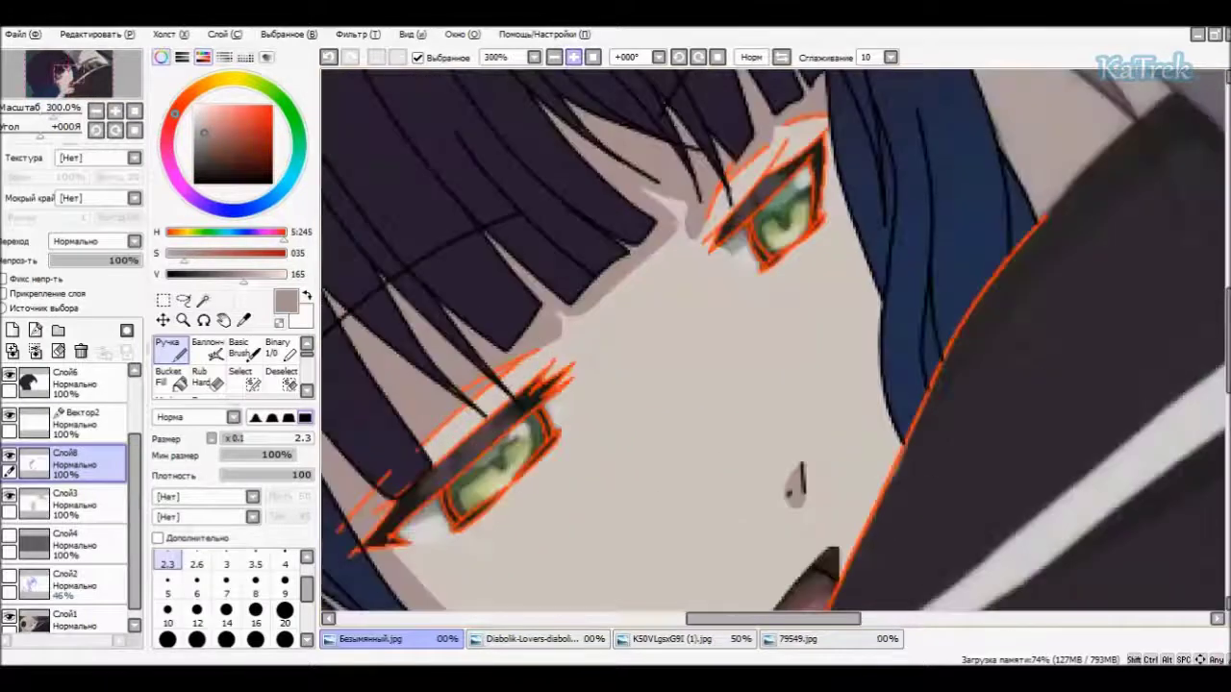
scroll(659, 363, "down", 3)
scroll(659, 362, "up", 2)
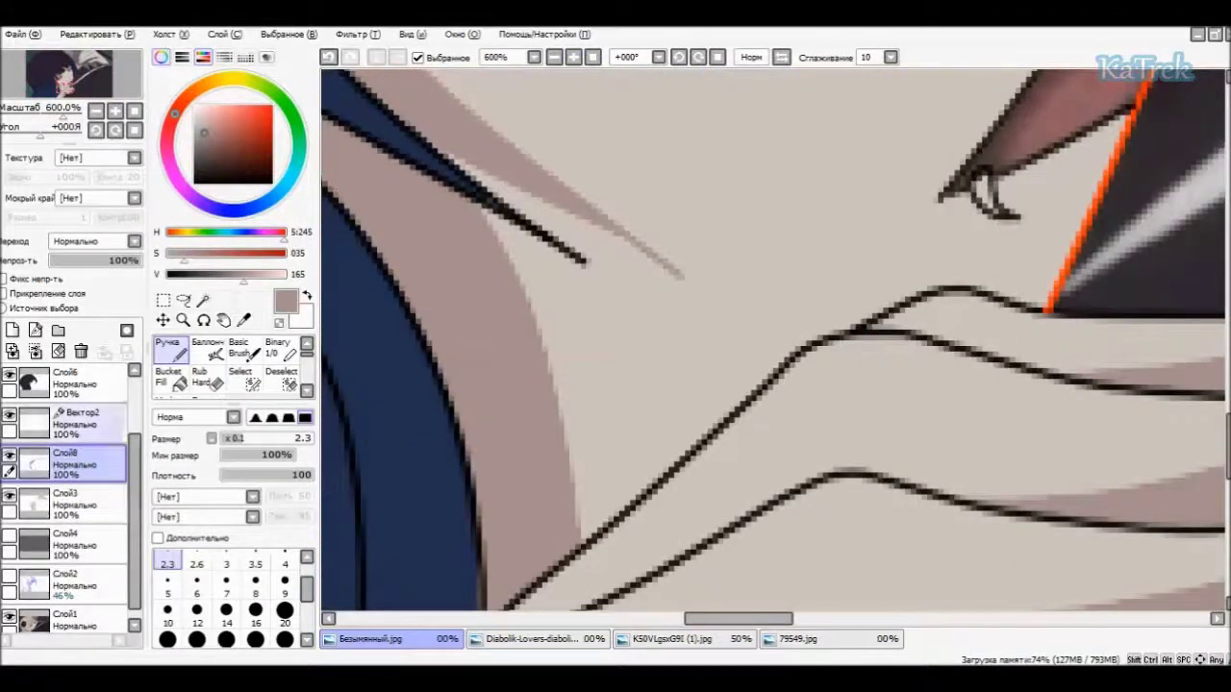
- Make Слой7 active and pick the hair's dark blue for touching up the hair edge beside the chin and lower hand
key("e")
scroll(67, 480, "up", 2)
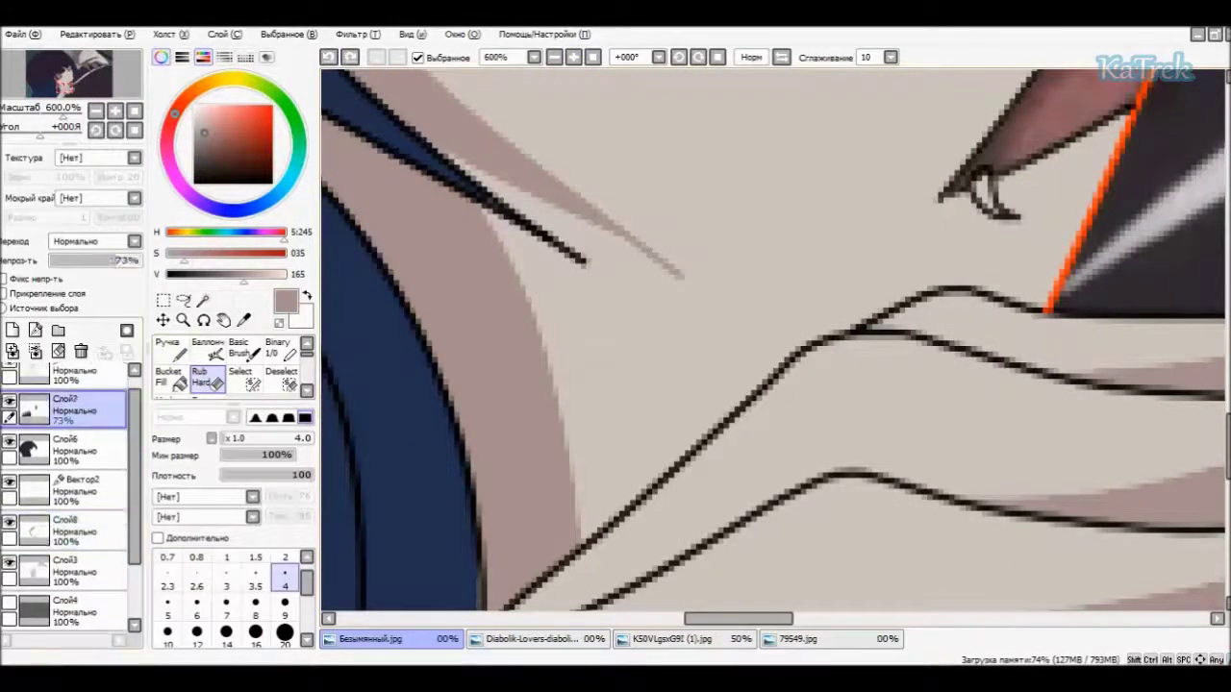
left_click(67, 408)
left_click(168, 348)
scroll(615, 385, "down", 3)
scroll(479, 406, "down", 3)
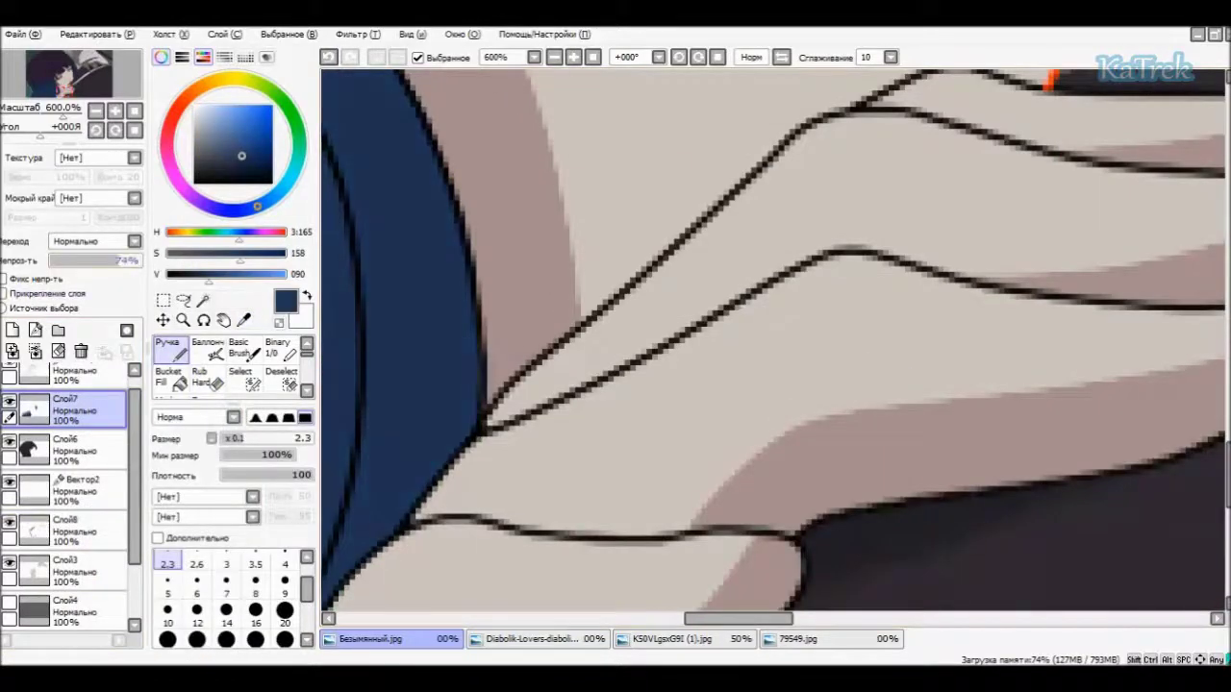